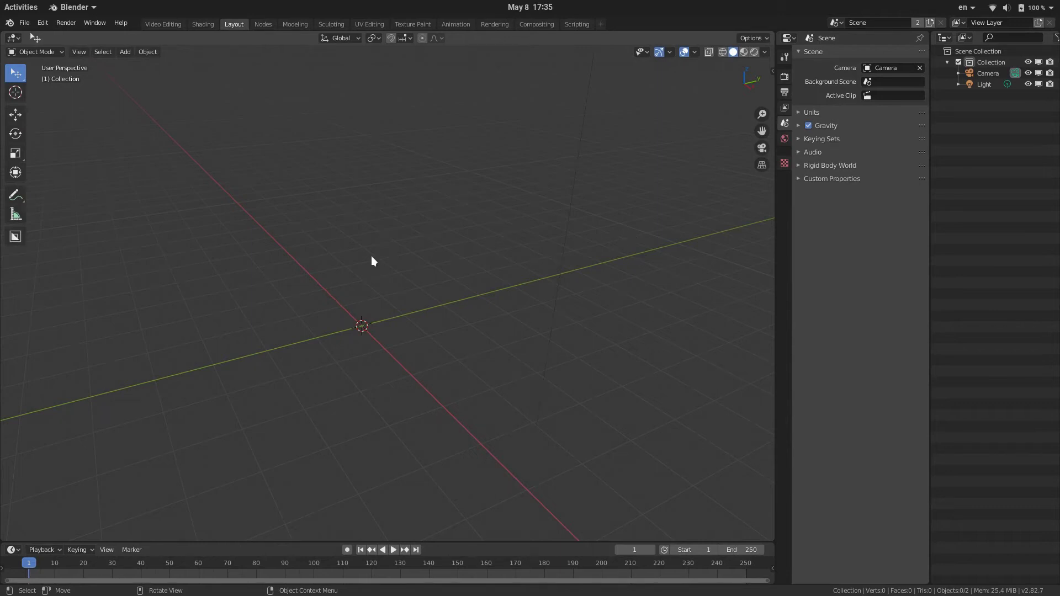
# - Search the add-on preferences for "ex" to check whether the Add Mesh: Extra Objects add-on is enabled
pyautogui.moveTo(372, 193); pyautogui.dragTo(475, 285, button='middle')
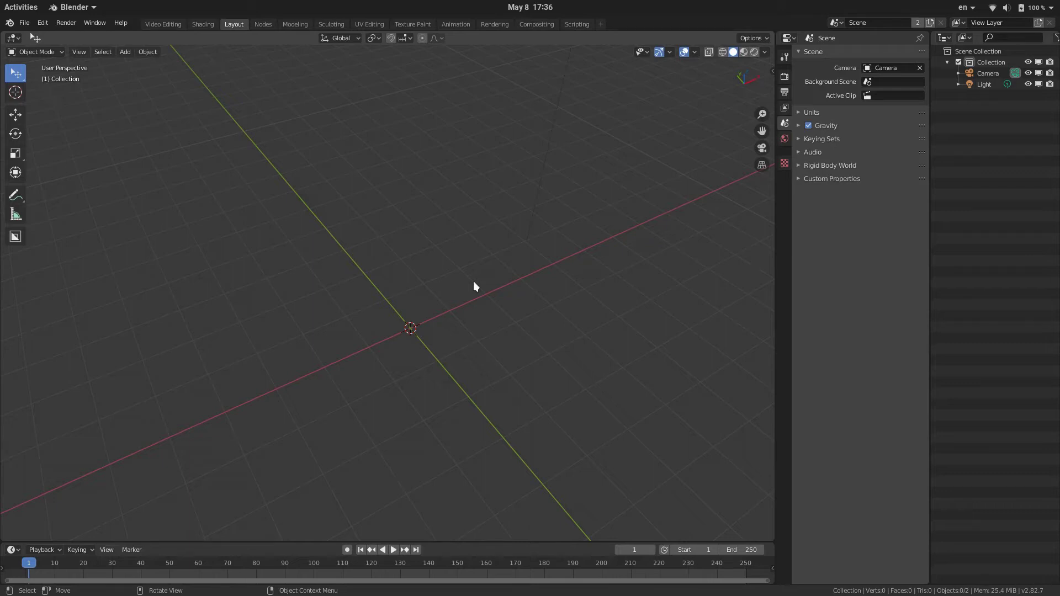
pyautogui.press('F4')
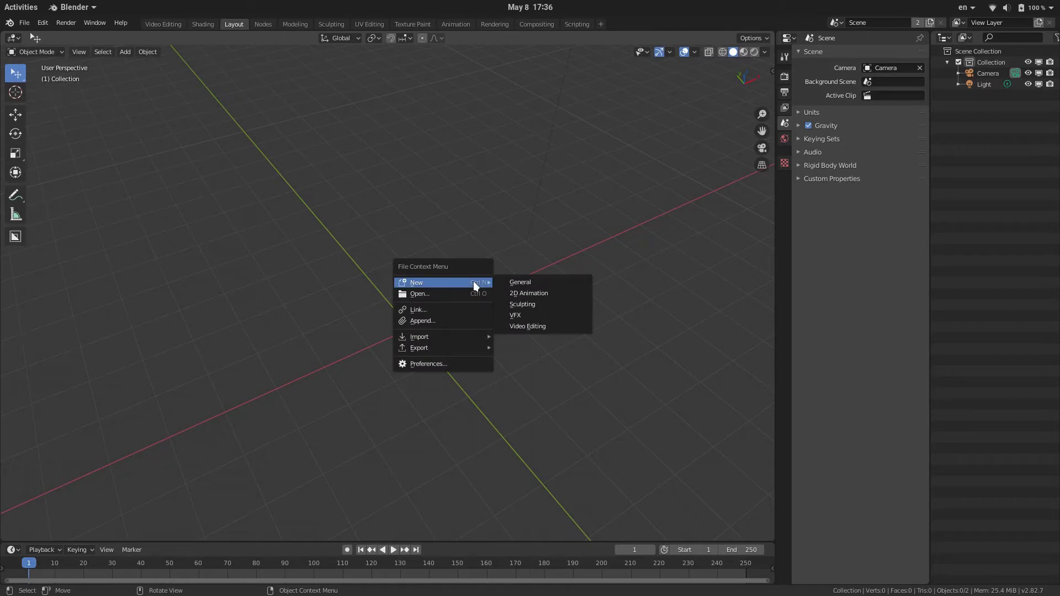
pyautogui.press('p')
pyautogui.click(590, 181)
pyautogui.write('ex')
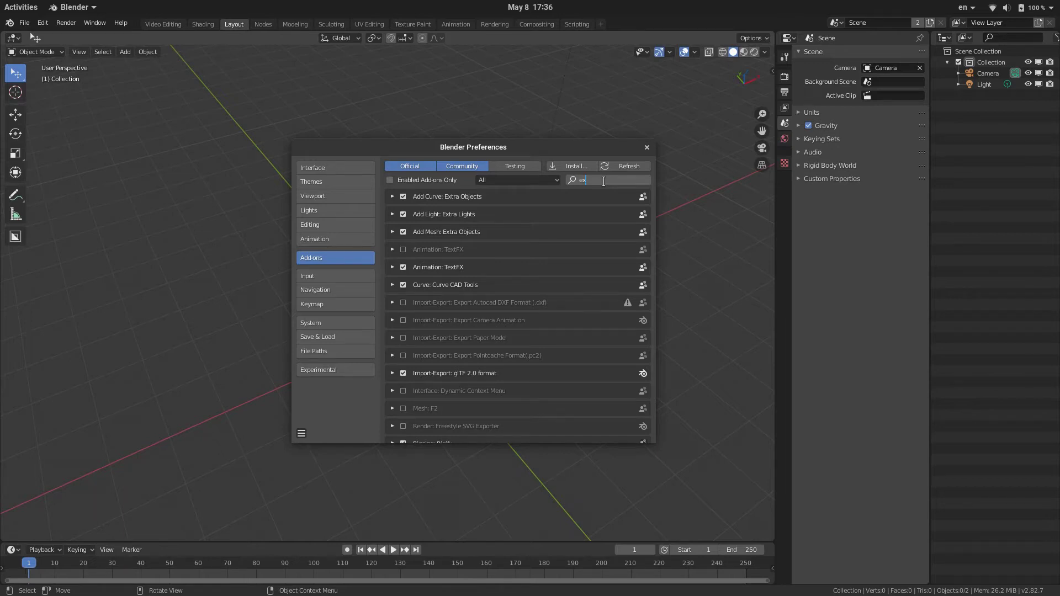
pyautogui.press('Return')
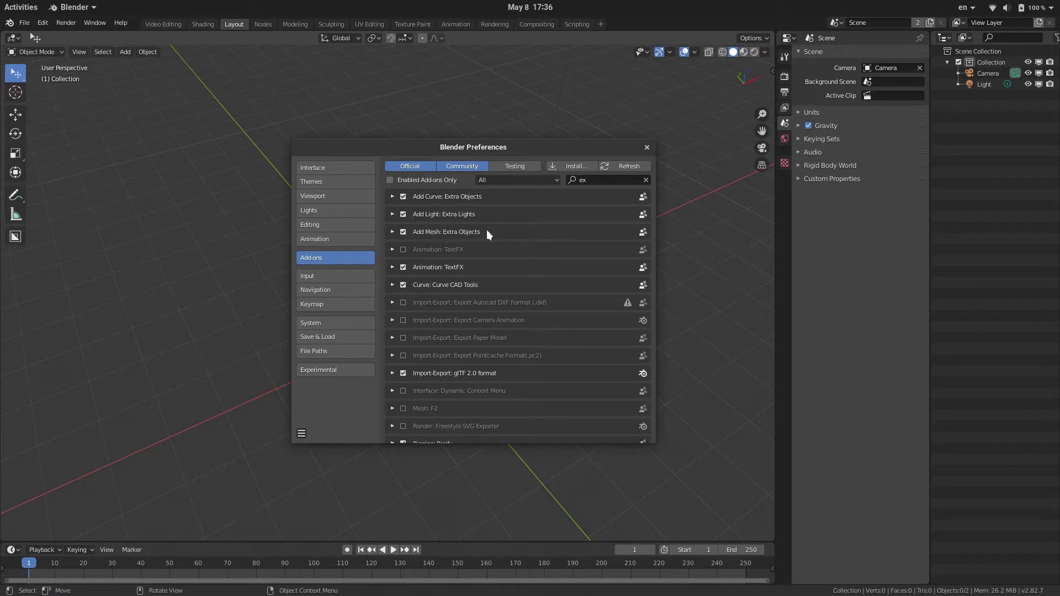
pyautogui.hotkey('alt', 'F4')
# - Add a gear mesh at the world origin and view it from the top
pyautogui.hotkey('shift', 'a')
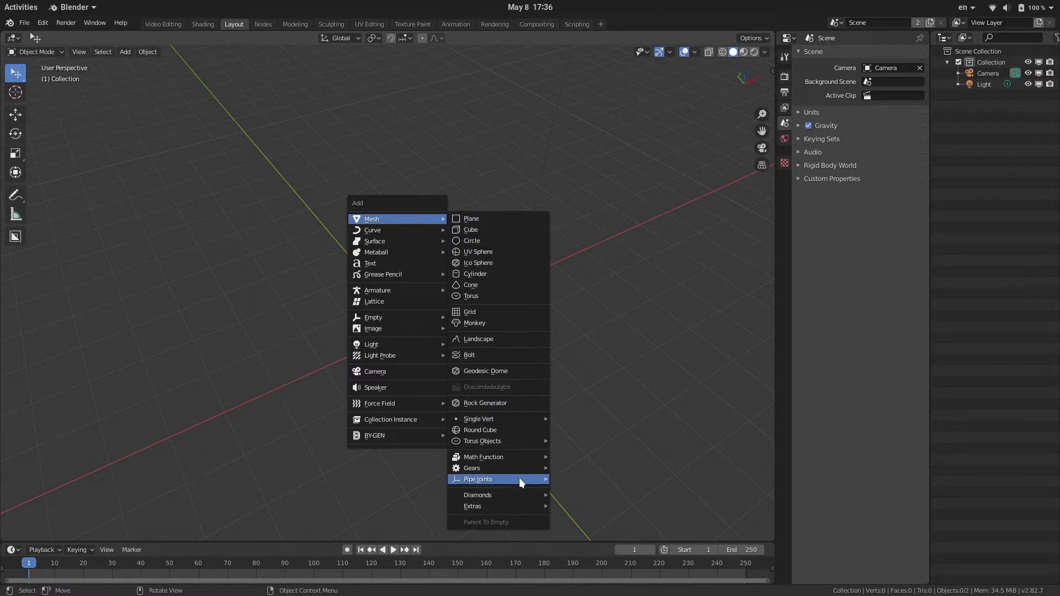
pyautogui.moveTo(525, 467)
pyautogui.click(569, 468)
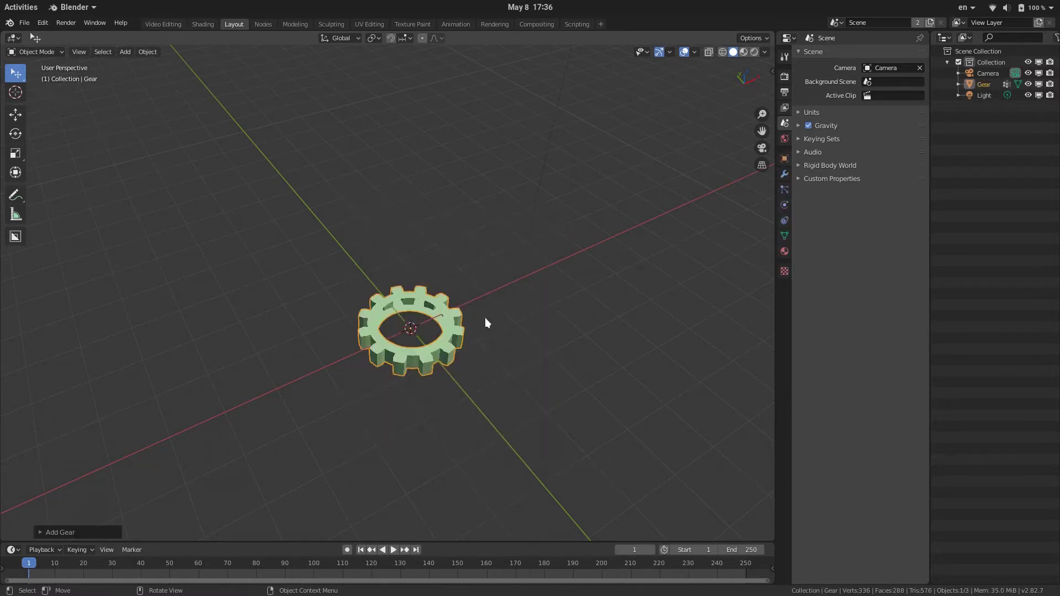
pyautogui.press('KP_7')
# - Set the new gear's number of teeth to 6 and its radius to 0.5 m
pyautogui.click(48, 531)
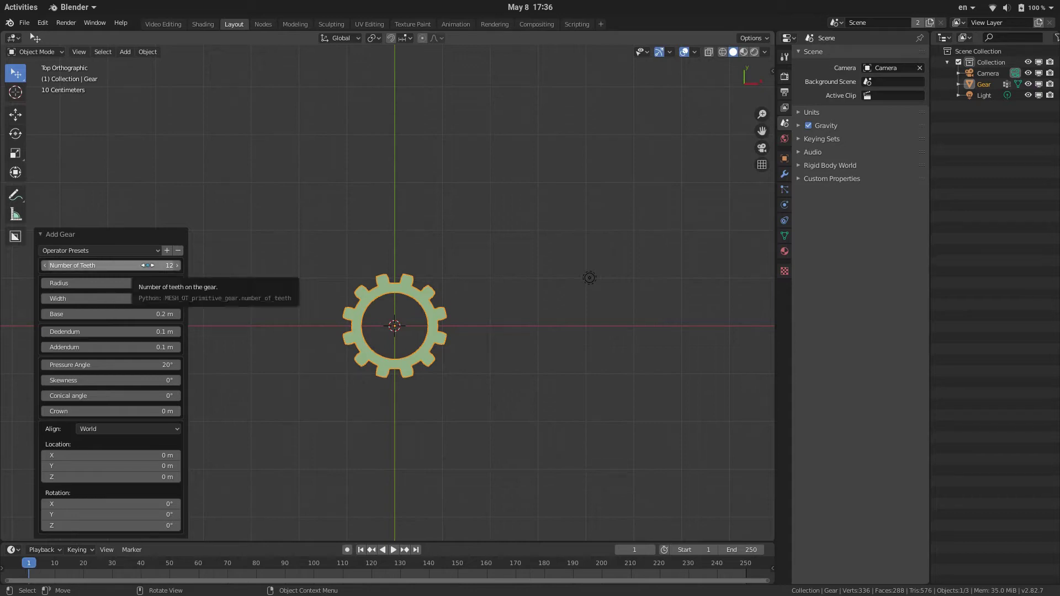
pyautogui.click(147, 266)
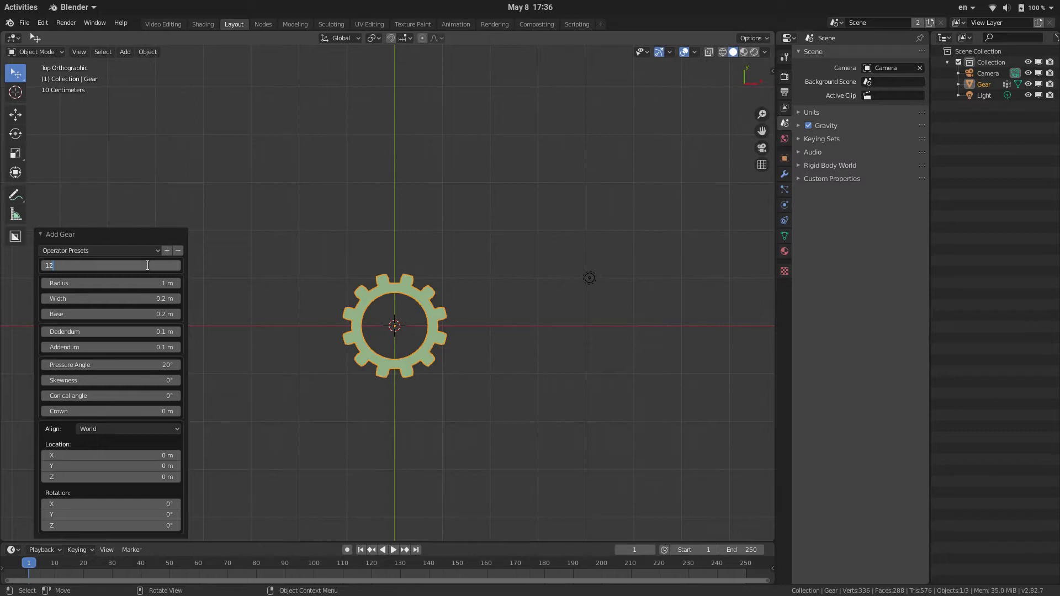
pyautogui.write('6')
pyautogui.press('Return')
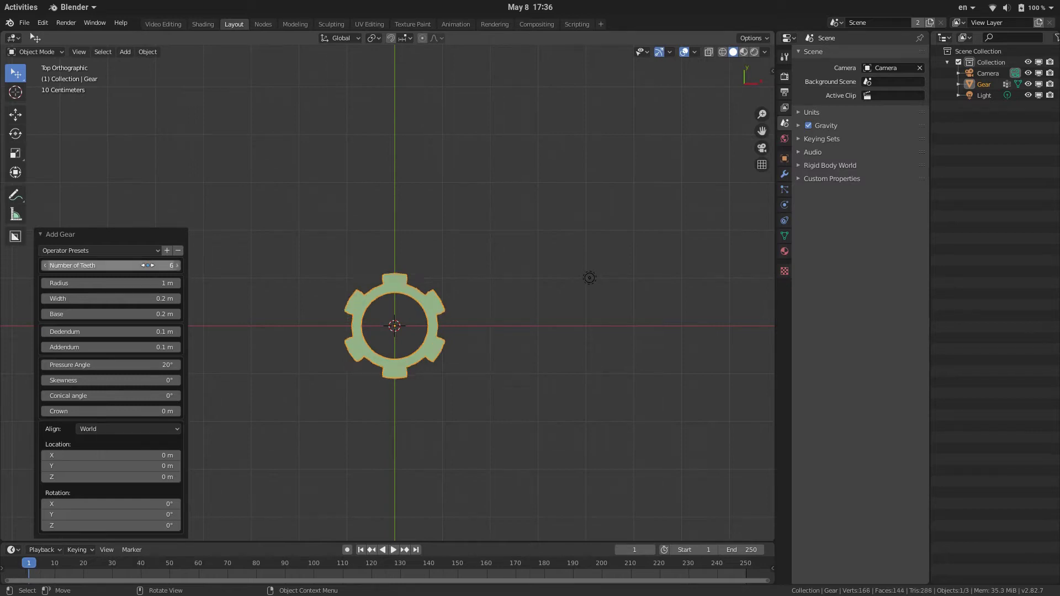
pyautogui.click(162, 283)
pyautogui.write('/2')
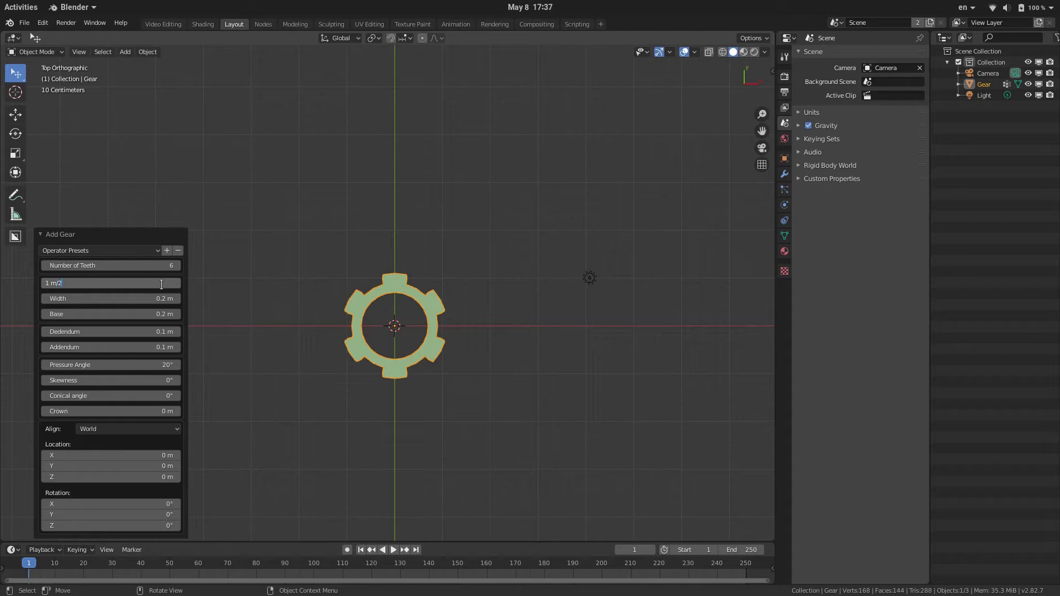
pyautogui.press('Return')
# - Deselect all objects and add a second gear mesh at the origin
pyautogui.press('a')
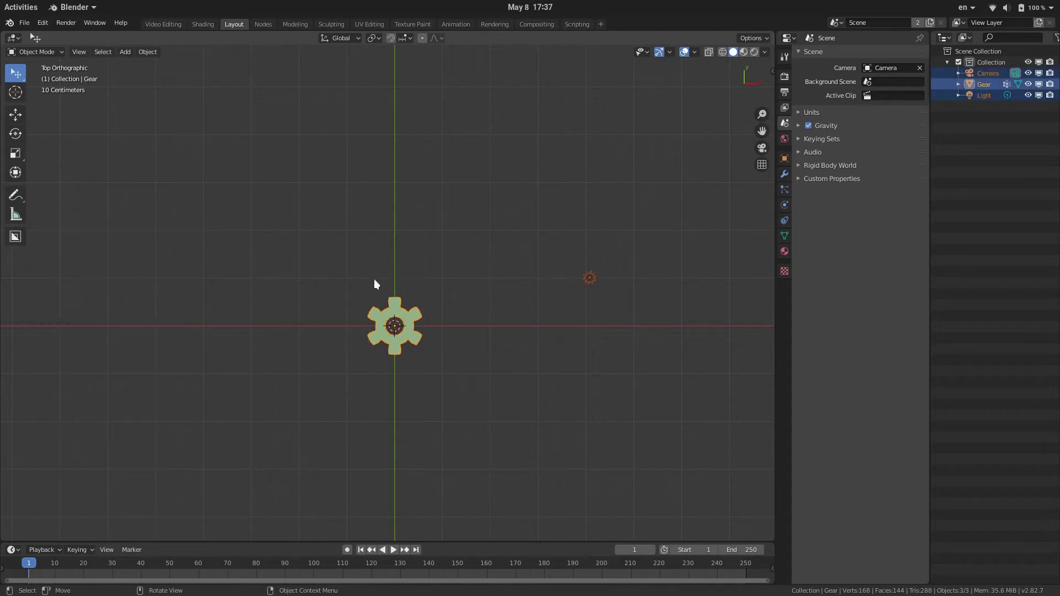
pyautogui.hotkey('alt', 'a')
pyautogui.hotkey('shift', 'a')
pyautogui.moveTo(373, 279)
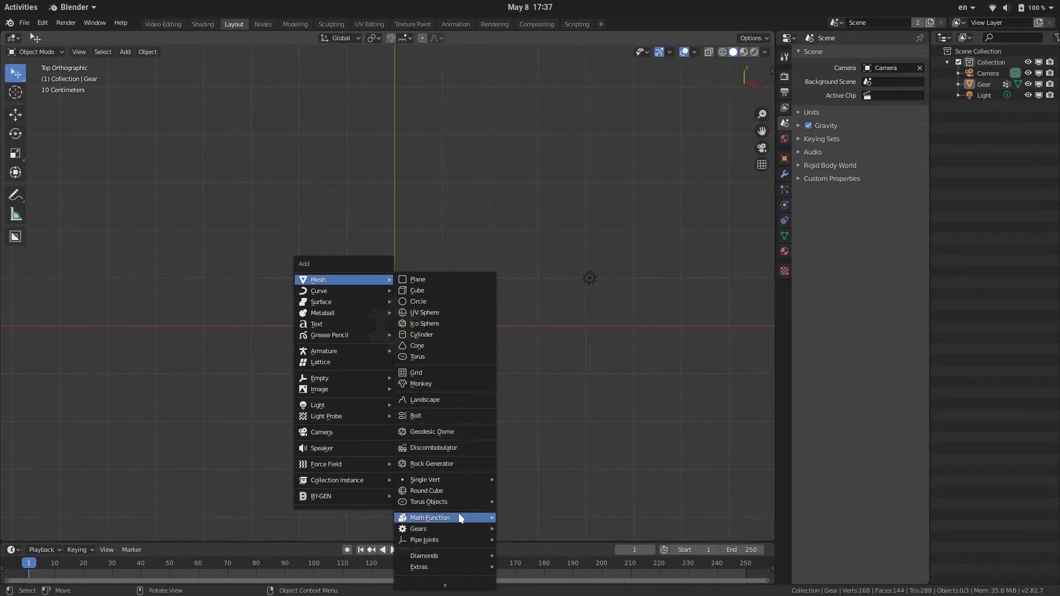
pyautogui.moveTo(453, 528)
pyautogui.click(519, 529)
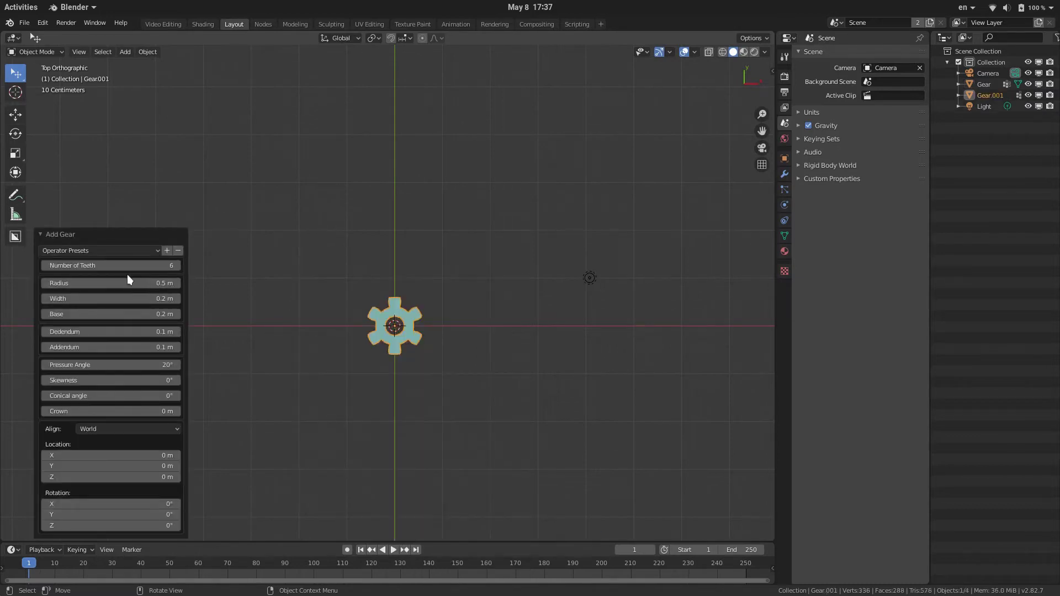
# - Give the second gear 12 teeth and a radius of 1 m
pyautogui.click(140, 265)
pyautogui.write('*')
pyautogui.press('BackSpace')
pyautogui.write('12')
pyautogui.press('Tab')
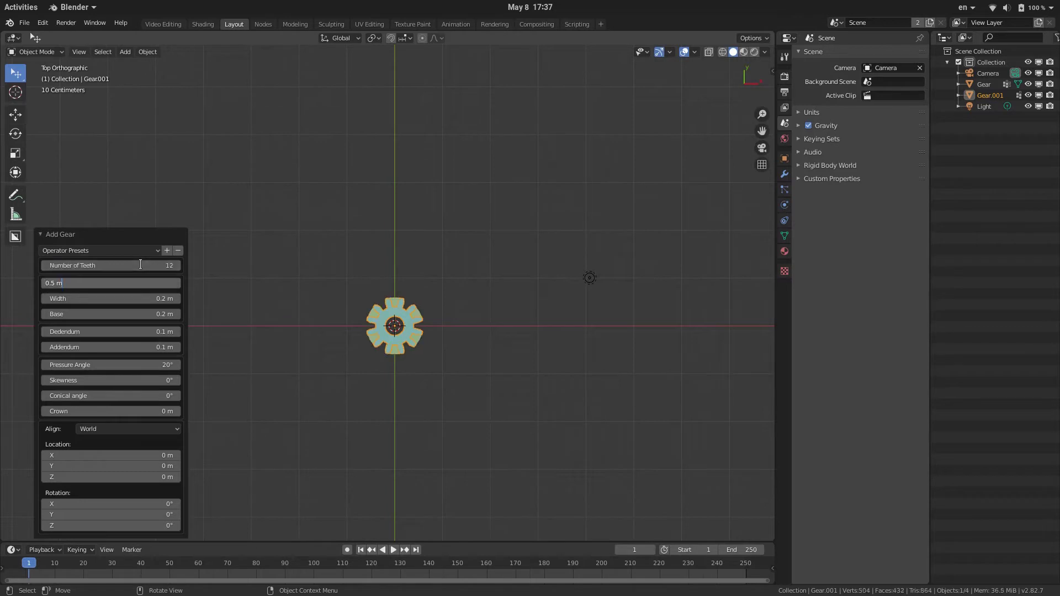
pyautogui.press('Return')
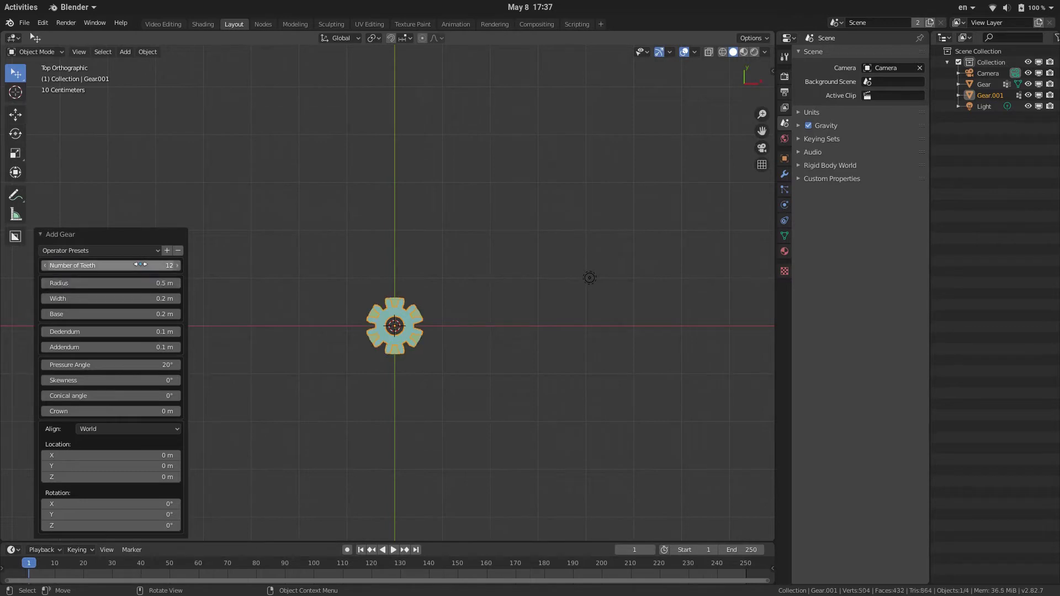
pyautogui.click(135, 284)
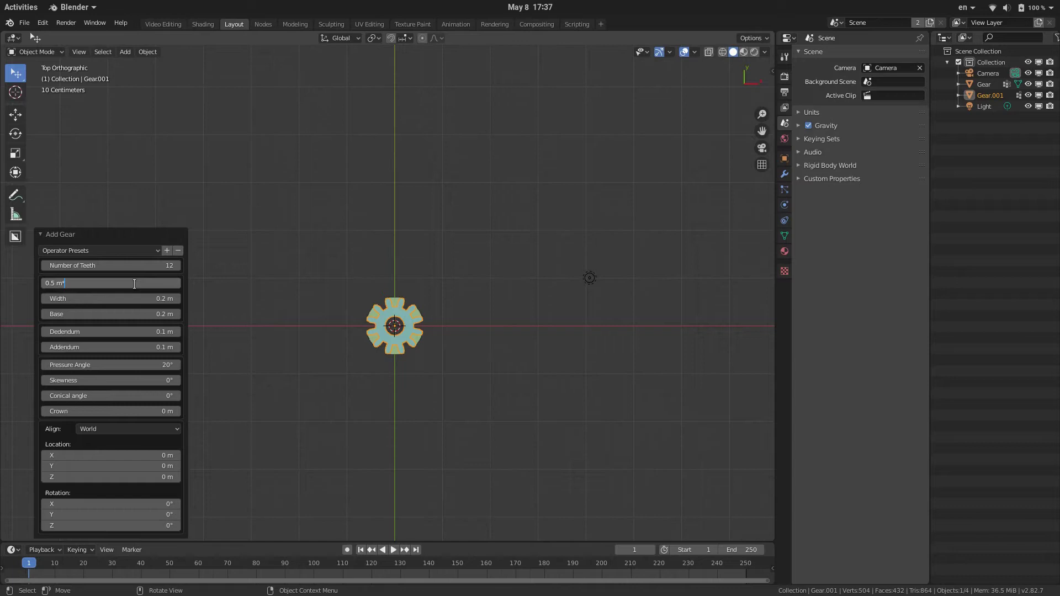
pyautogui.write('1')
pyautogui.press('Return')
# - Add a third gear mesh at the origin
pyautogui.hotkey('shift', 'a')
pyautogui.moveTo(395, 293)
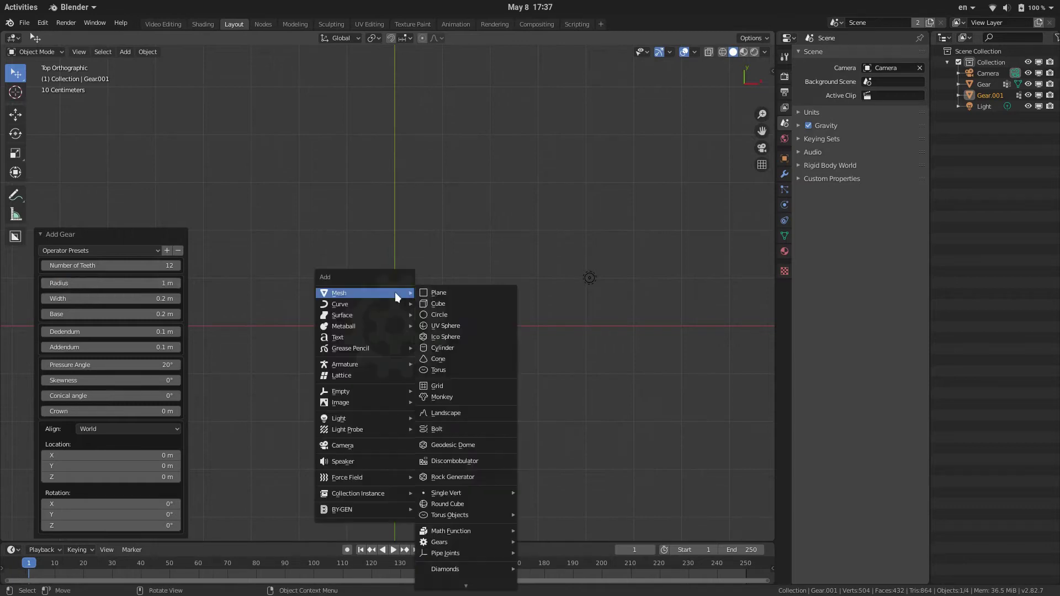
pyautogui.press('Down')
pyautogui.press('Down')
pyautogui.press('Down')
pyautogui.press('Down')
pyautogui.press('Down')
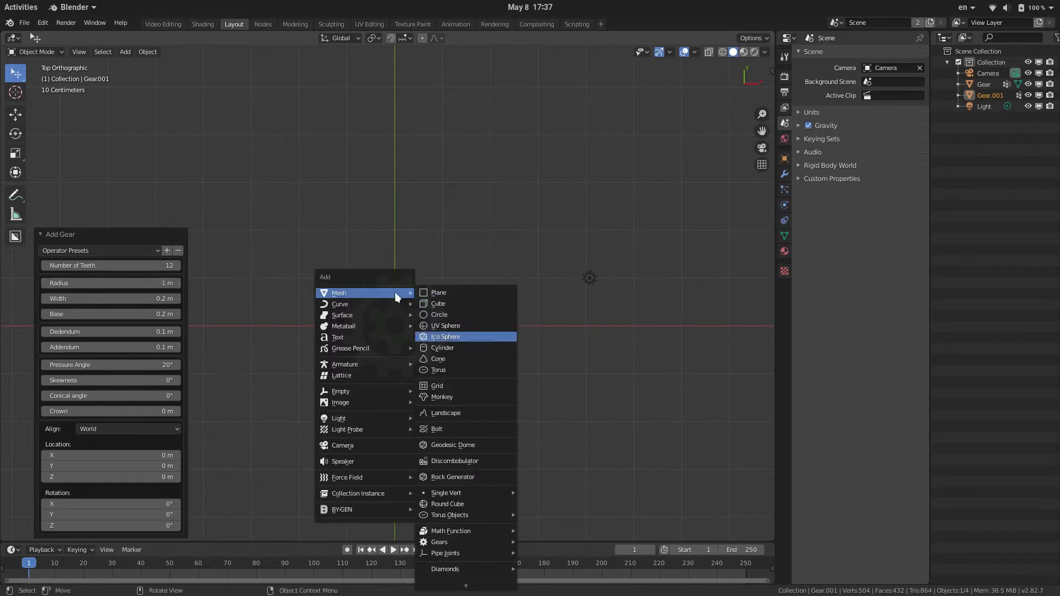
pyautogui.press('Down')
pyautogui.press('Down')
pyautogui.press('Down')
pyautogui.press('Down')
pyautogui.press('Down')
pyautogui.press('Down')
pyautogui.press('Down')
pyautogui.press('Down')
pyautogui.press('Down')
pyautogui.press('Down')
pyautogui.press('Down')
pyautogui.press('Down')
pyautogui.press('Down')
pyautogui.press('Down')
pyautogui.press('Down')
pyautogui.press('Right')
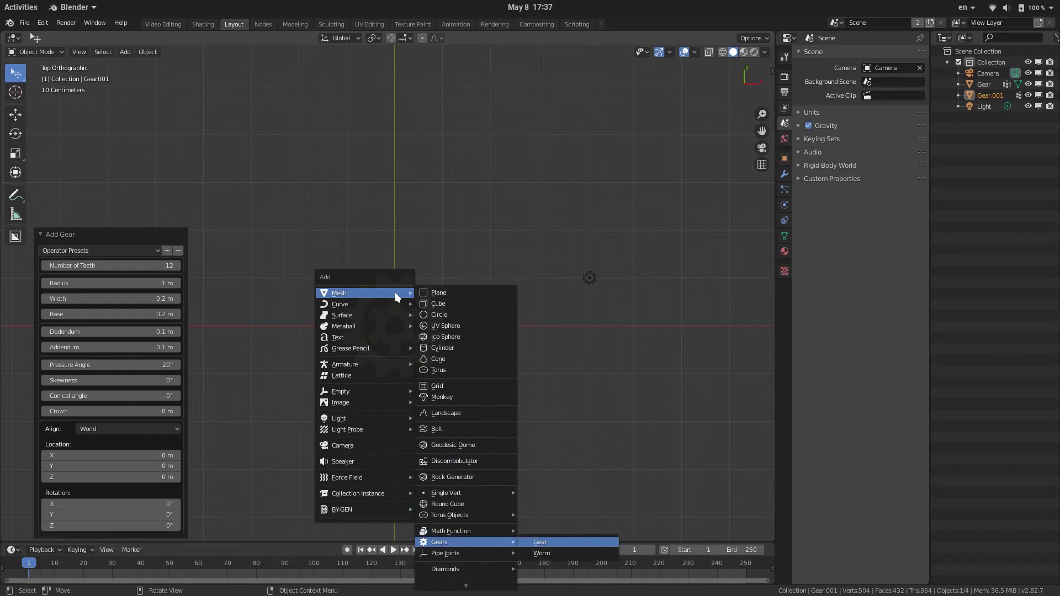
pyautogui.press('Return')
# - Double the third gear's values to 24 teeth and a 2 m radius
pyautogui.click(157, 265)
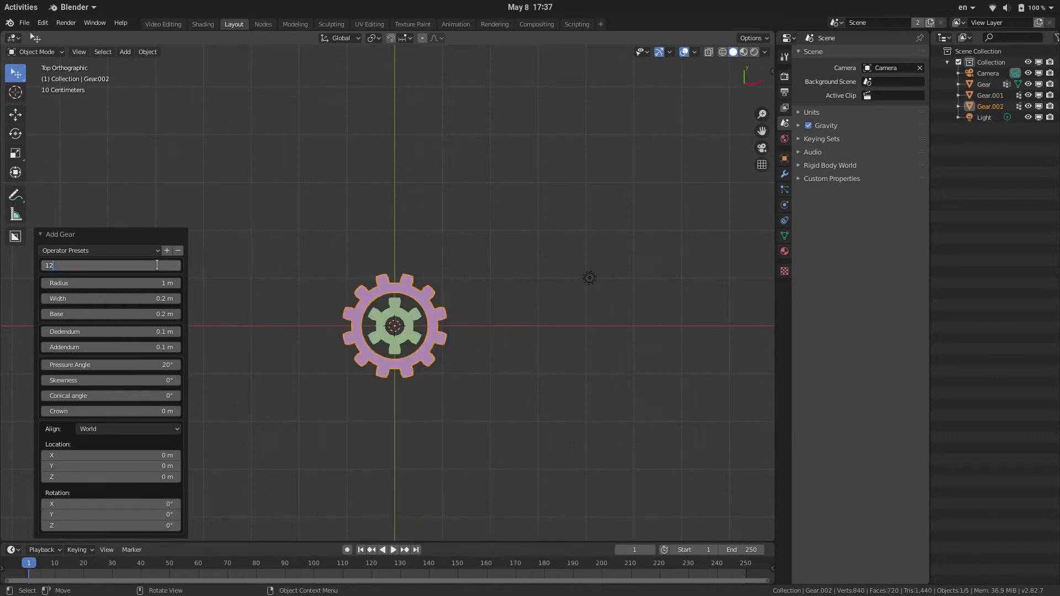
pyautogui.write('*2')
pyautogui.press('Tab')
pyautogui.press('Right')
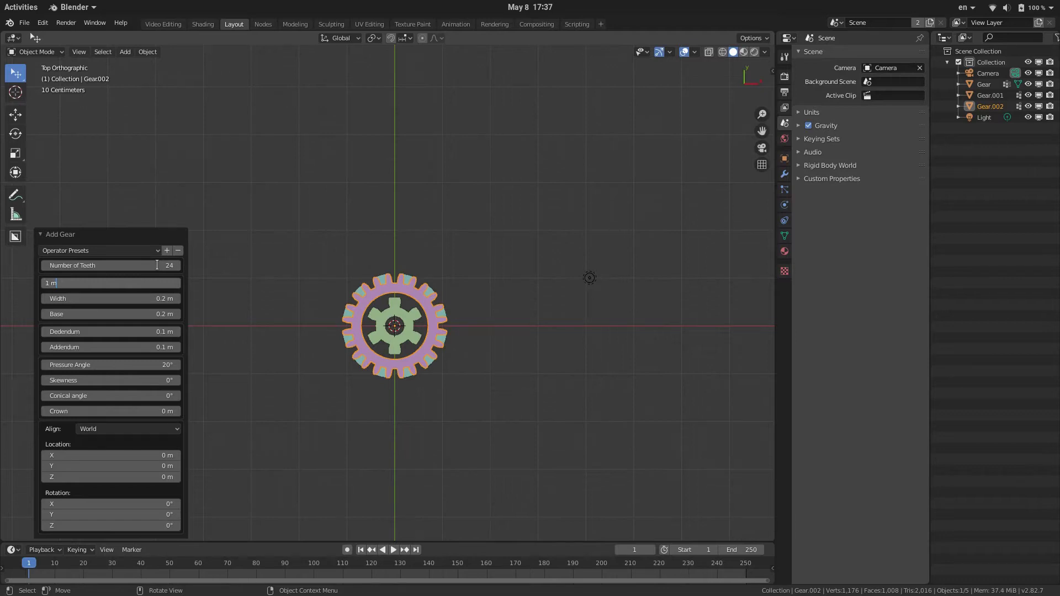
pyautogui.write('*2')
pyautogui.press('Return')
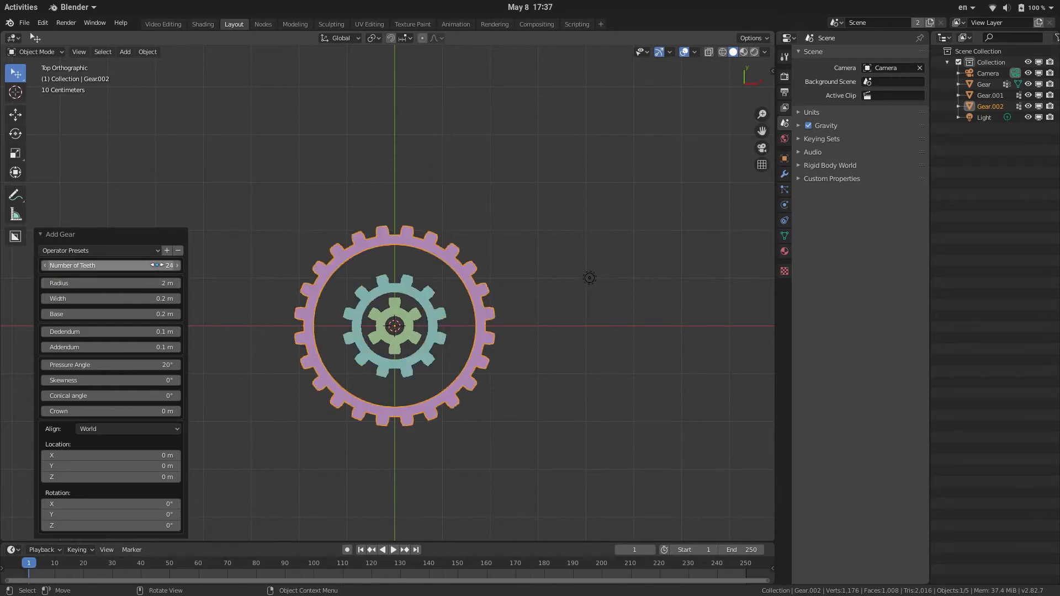
# - Duplicate the small 6-tooth gear and place the copy against the upper right rim of the large gear
pyautogui.click(399, 332)
pyautogui.keyDown('shift'); pyautogui.moveTo(391, 311); pyautogui.dragTo(405, 207, button='middle'); pyautogui.keyUp('shift')
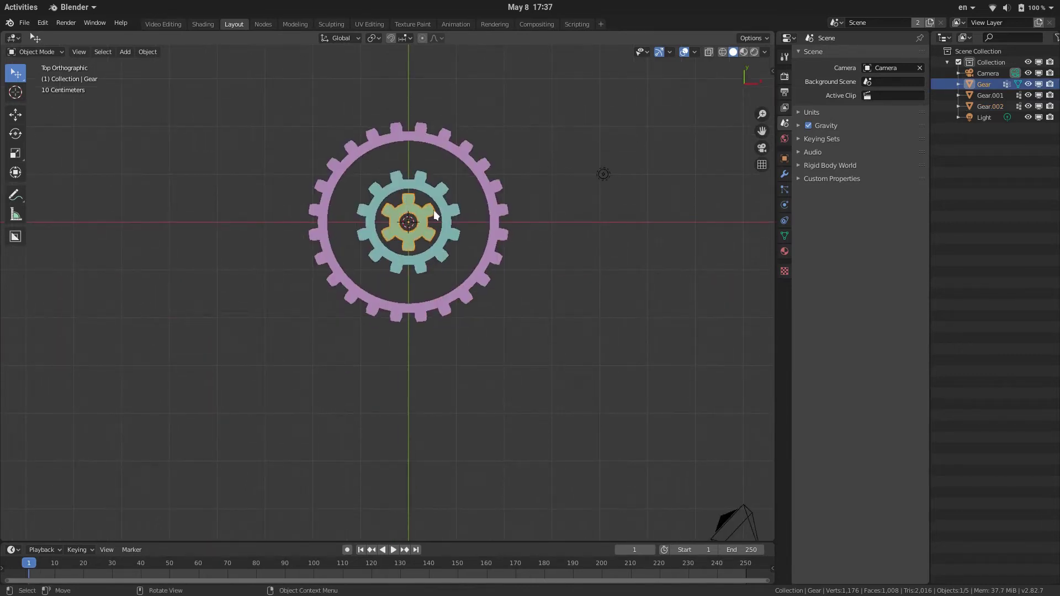
pyautogui.hotkey('shift', 'd')
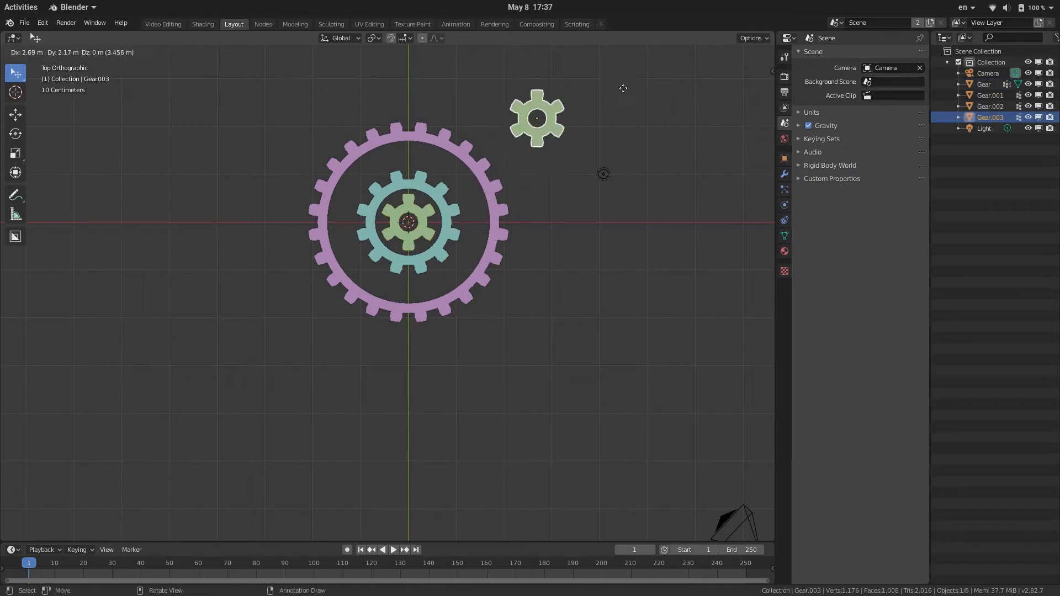
pyautogui.click(592, 134)
# - Move the original small gear to the large gear's upper left rim, about -2.44 m in X and 0.87 m in Y
pyautogui.click(426, 243)
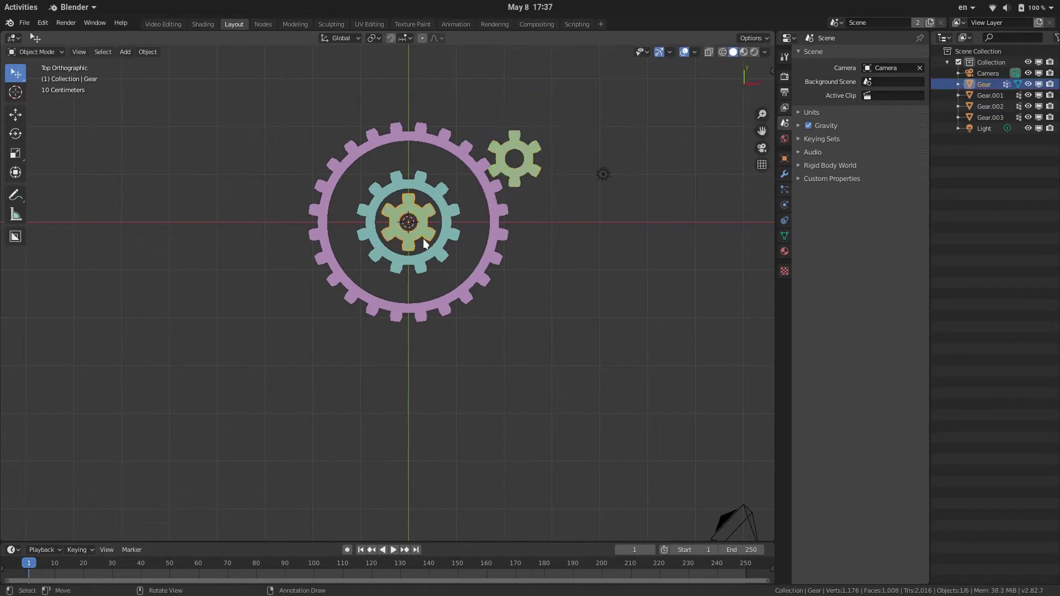
pyautogui.click(436, 256)
pyautogui.click(418, 236)
pyautogui.press('g')
pyautogui.click(318, 204)
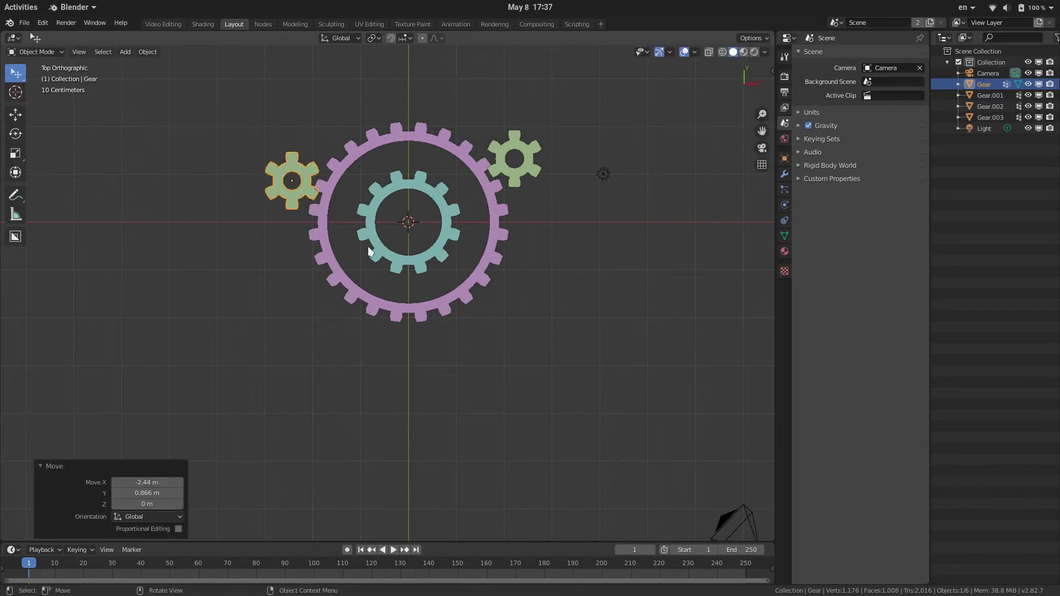
# - Duplicate the 12-tooth gear and place the copy at the large gear's lower right, about 1.8 m in X and -2.5 m in Y
pyautogui.click(382, 244)
pyautogui.hotkey('shift', 'd')
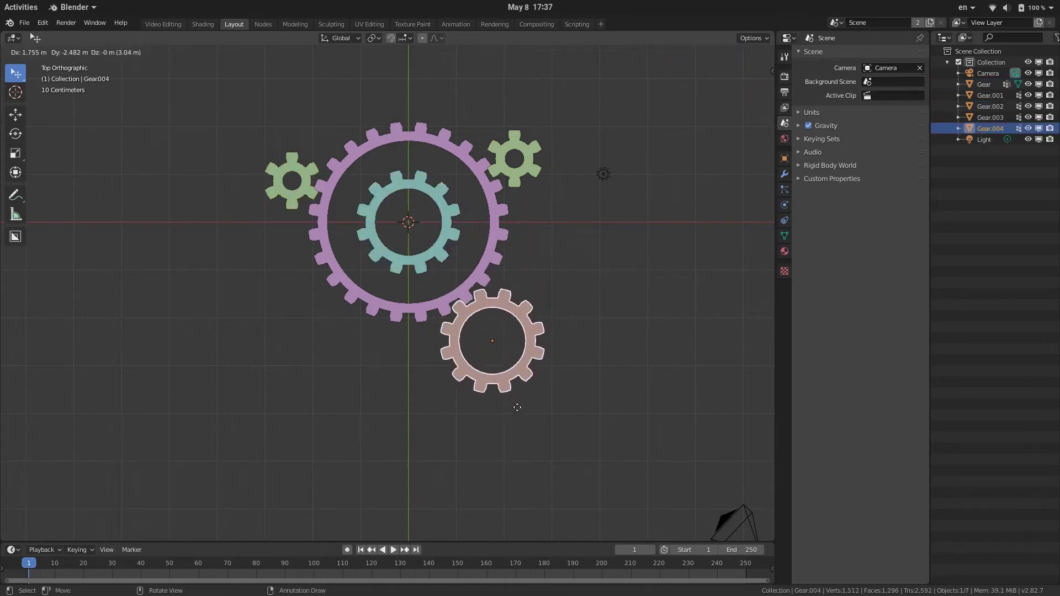
pyautogui.click(520, 408)
# - Move the original 12-tooth gear above the large gear, about 0.29 m in X and 3.01 m in Y
pyautogui.click(401, 269)
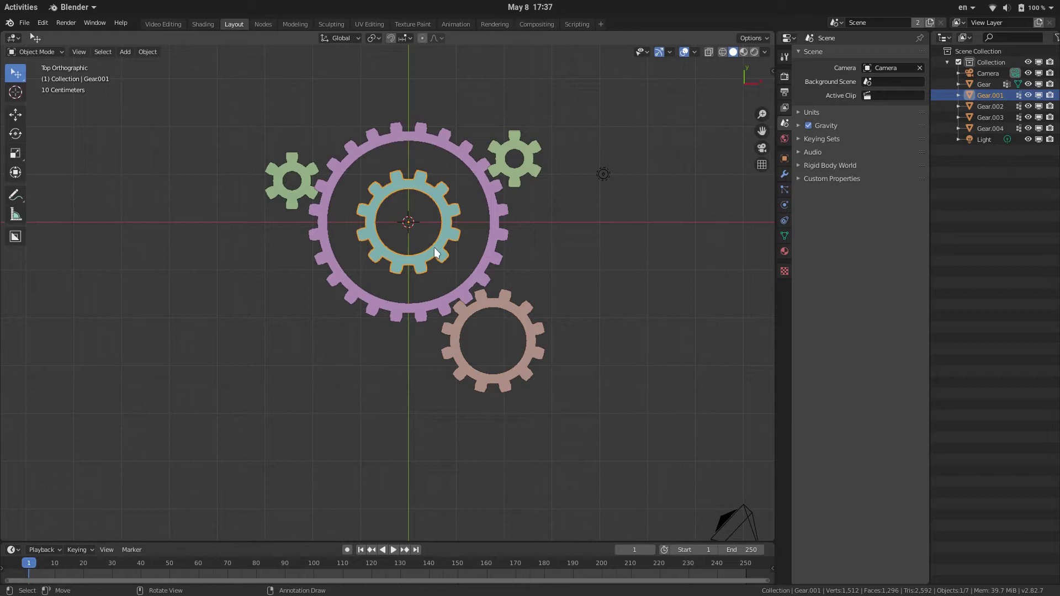
pyautogui.press('g')
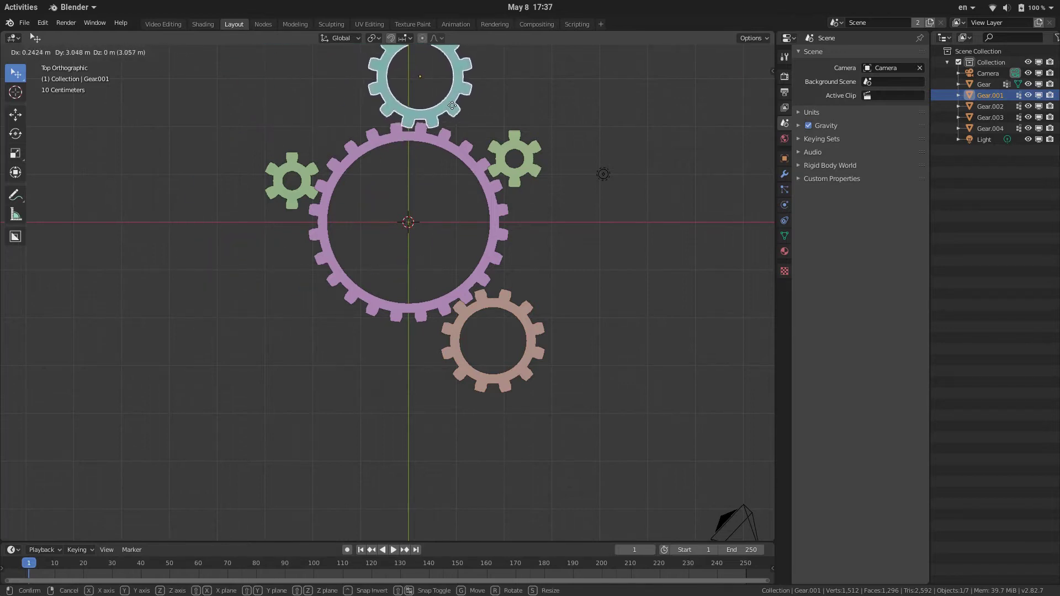
pyautogui.click(453, 107)
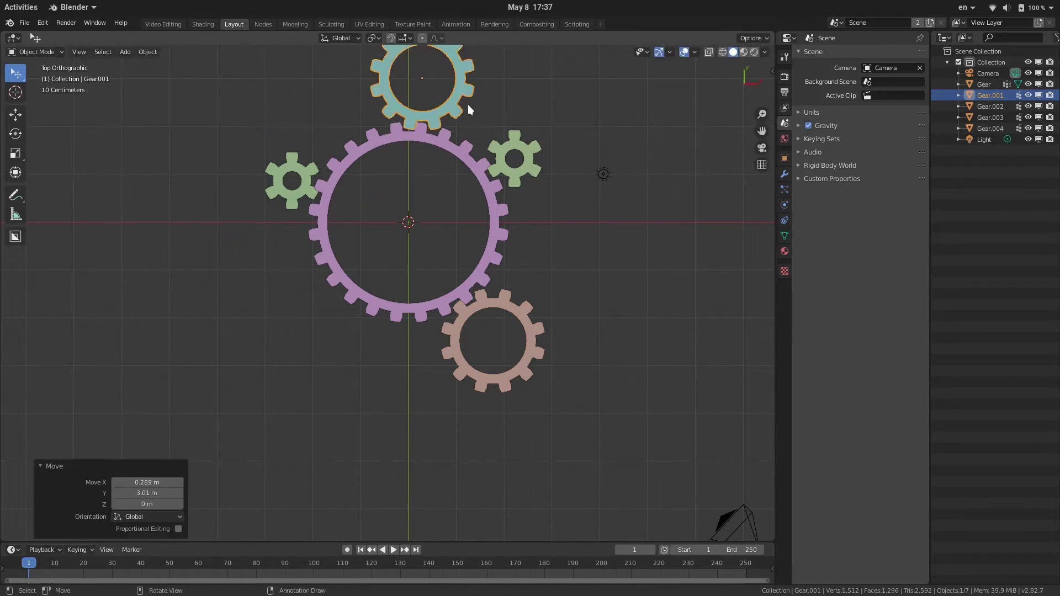
# - Duplicate the large 24-tooth gear and place the copy below it, about -0.74 m in X and -4.2 m in Y
pyautogui.click(469, 286)
pyautogui.hotkey('shift', 'd')
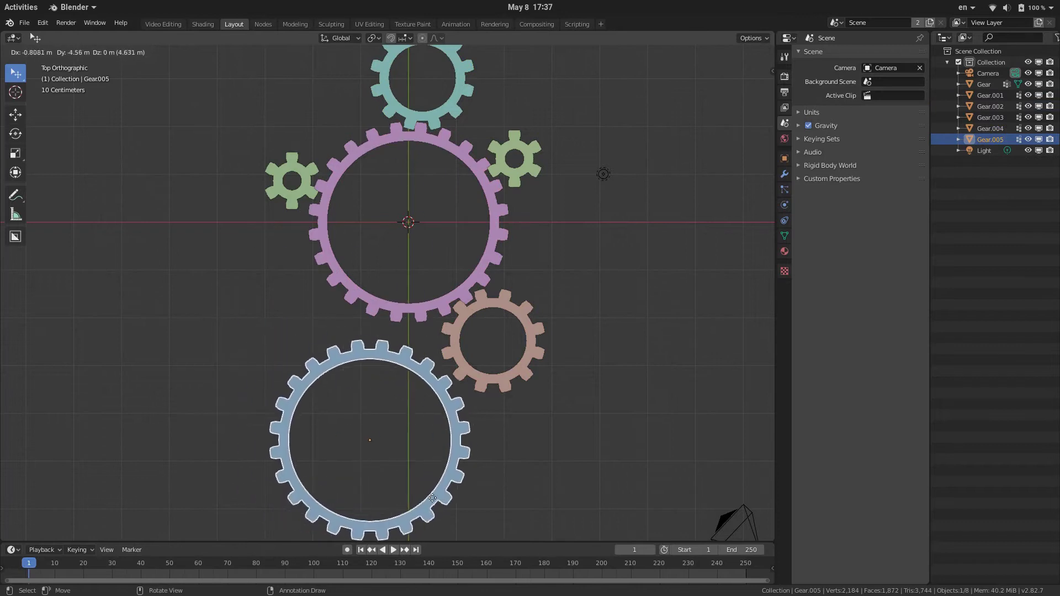
pyautogui.click(432, 484)
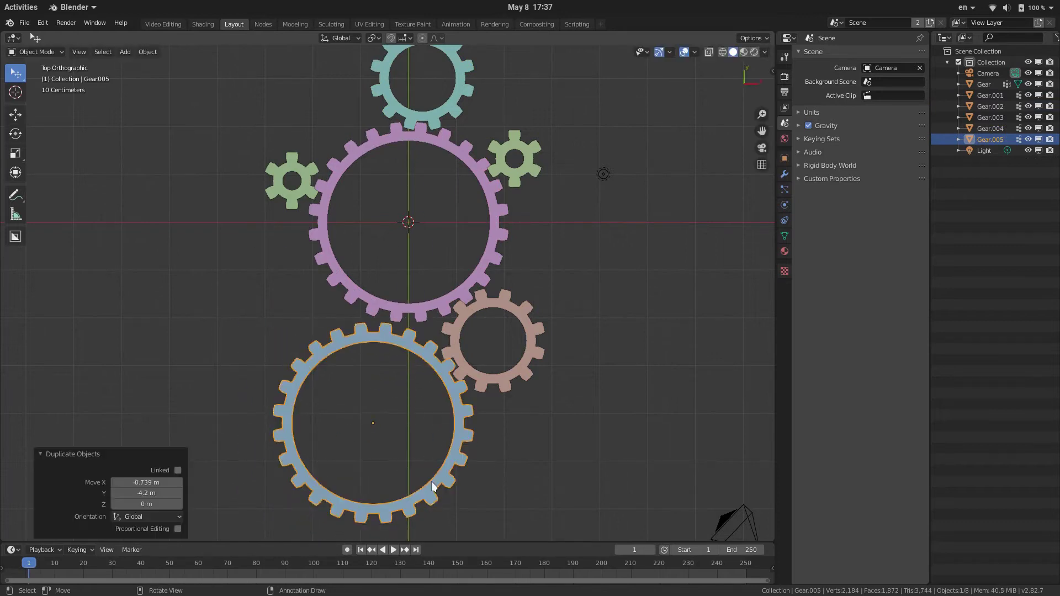
# - Nudge both small 6-tooth gears slightly downward to fit their teeth against the large purple gear
pyautogui.click(295, 204)
pyautogui.press('g')
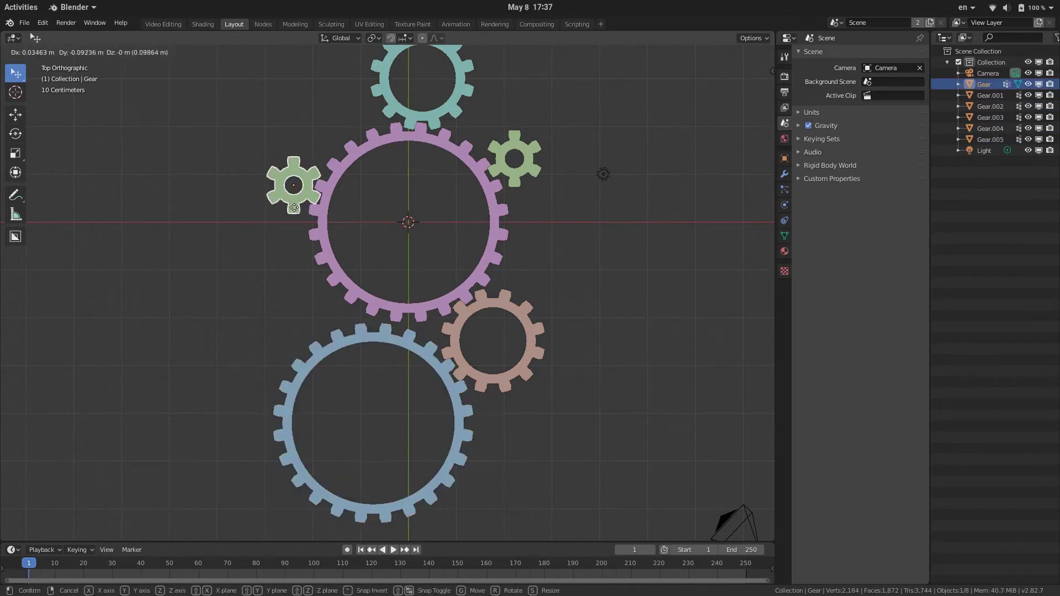
pyautogui.click(293, 209)
pyautogui.click(523, 164)
pyautogui.press('g')
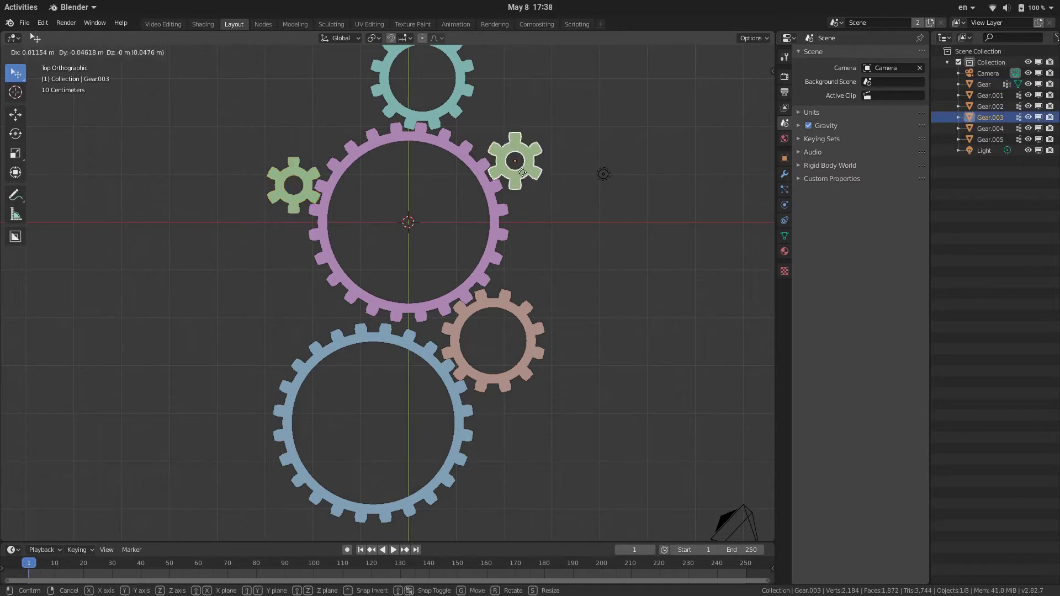
pyautogui.click(522, 176)
# - Nudge the 12-tooth gear above the large purple gear to fit its teeth
pyautogui.click(440, 129)
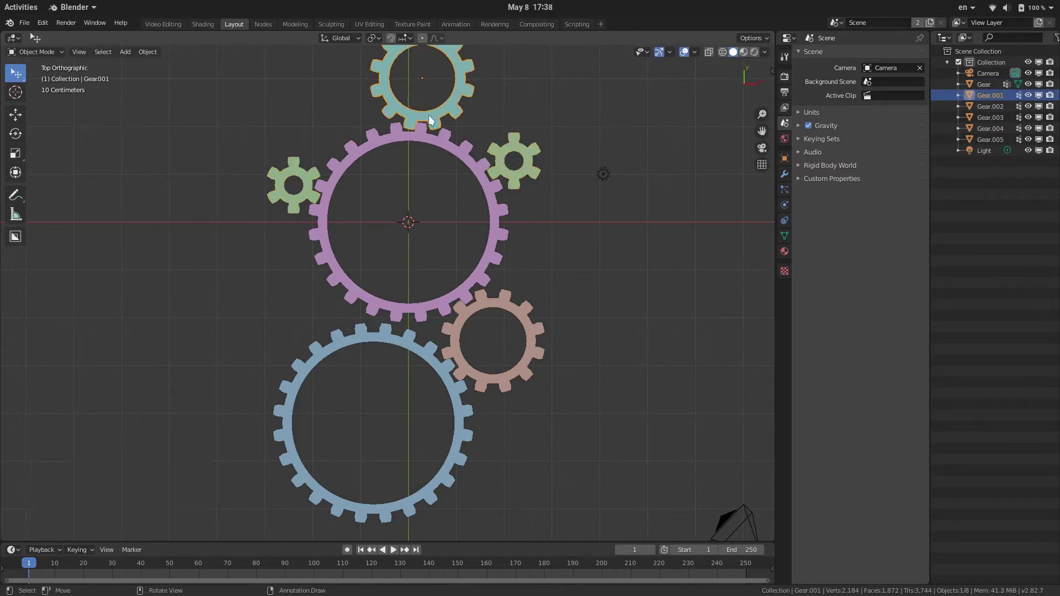
pyautogui.press('g')
pyautogui.click(430, 119)
# - Insert a rotation keyframe for the 6-tooth gear on the large gear's left side at frame 1
pyautogui.click(302, 188)
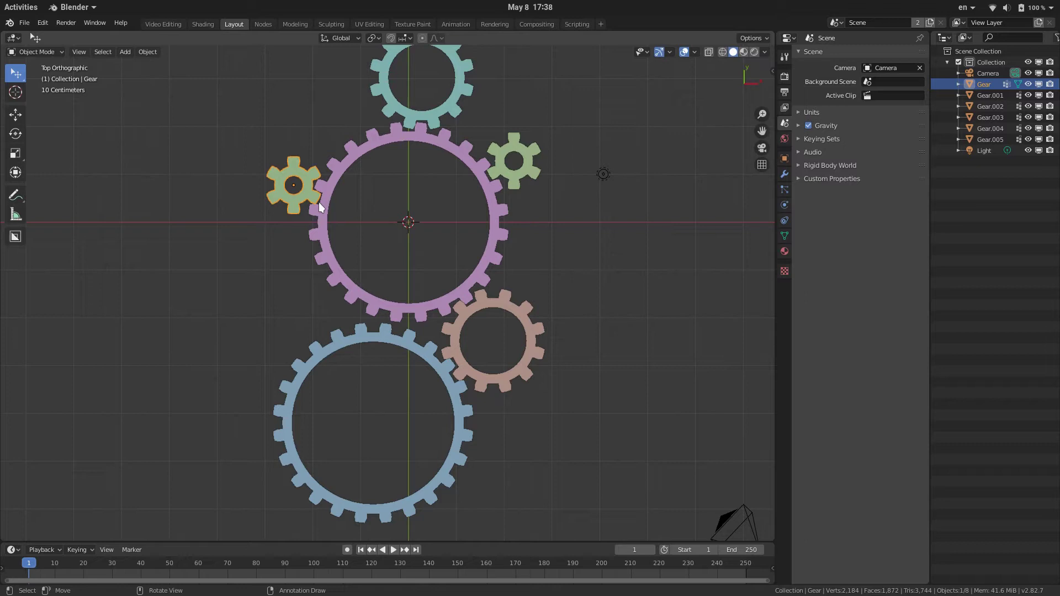
pyautogui.press('i')
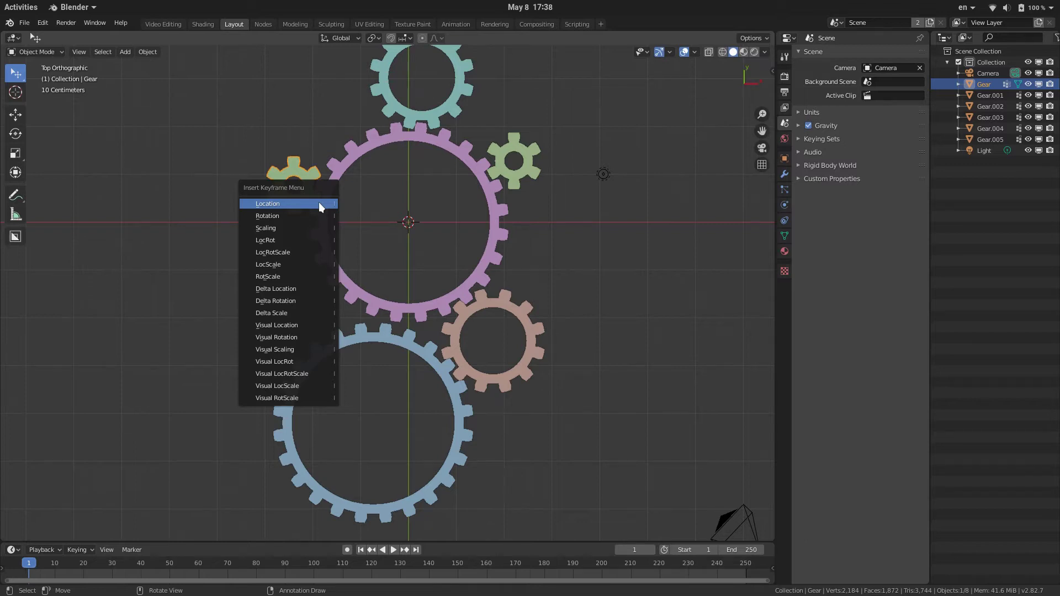
pyautogui.click(319, 203)
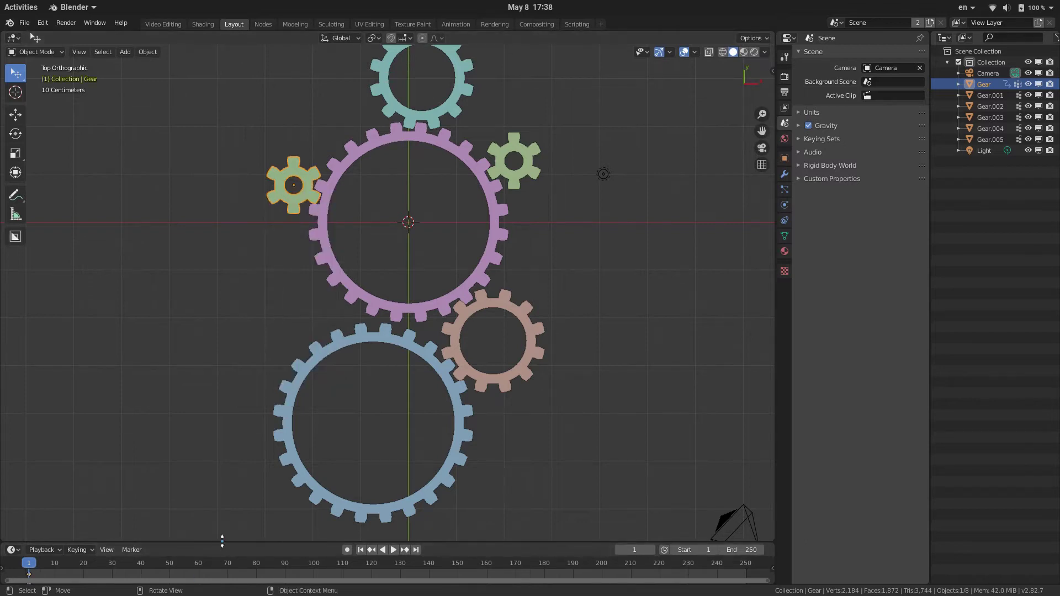
# - At frame 132, rotate the left 6-tooth gear 360° about Z and insert a rotation keyframe
pyautogui.moveTo(222, 538); pyautogui.dragTo(222, 476)
pyautogui.moveTo(300, 498); pyautogui.dragTo(390, 496)
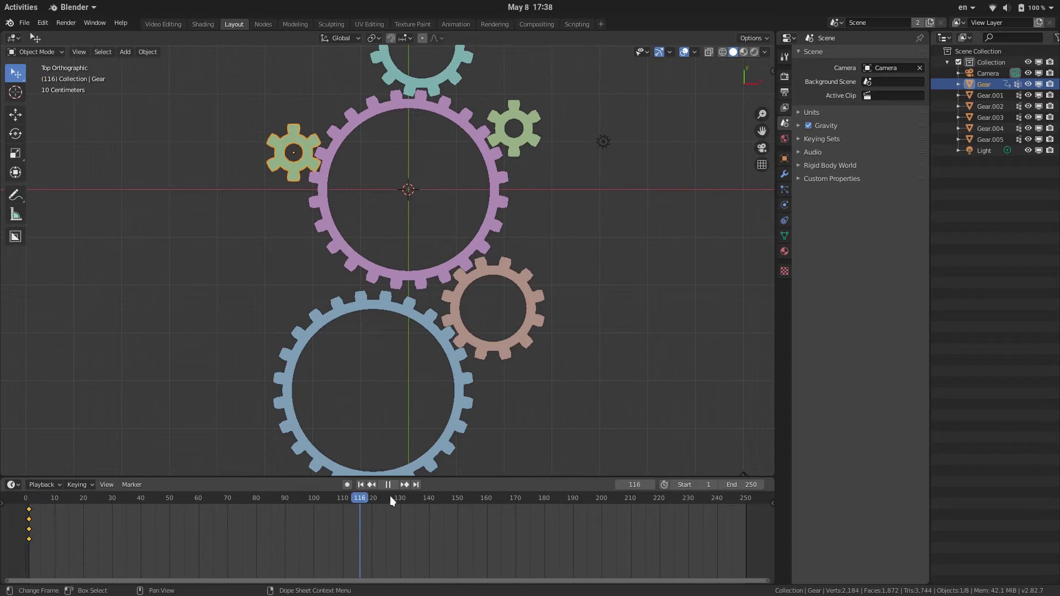
pyautogui.press('space')
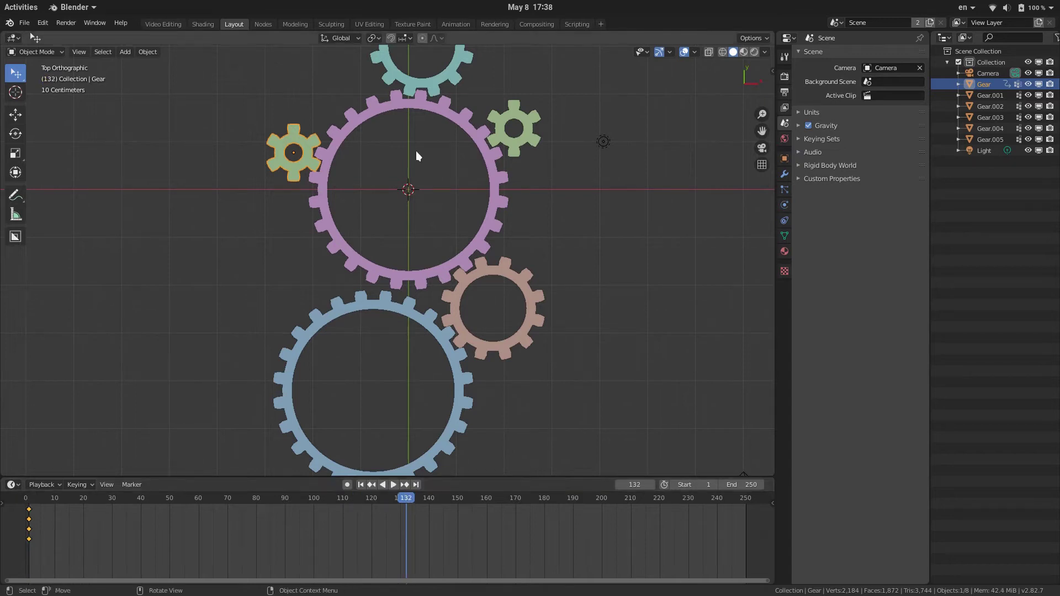
pyautogui.press('r')
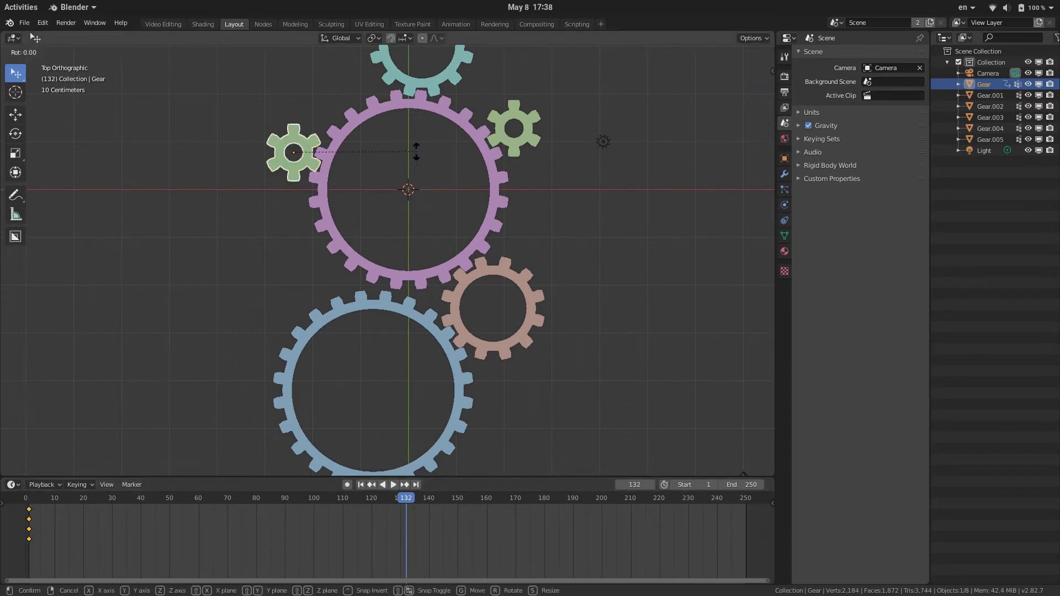
pyautogui.write('z')
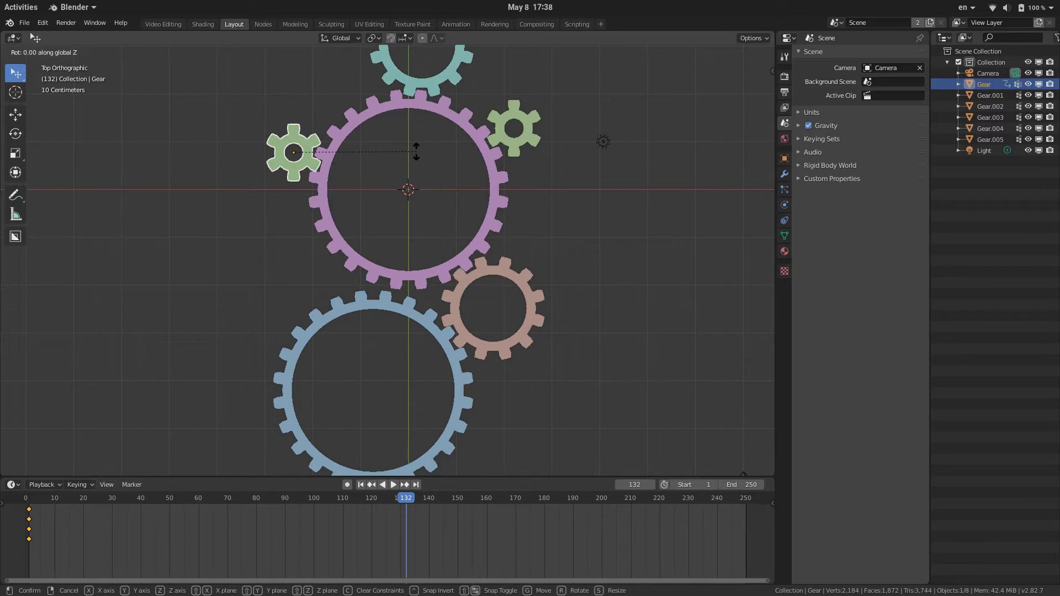
pyautogui.write('3')
pyautogui.write('60')
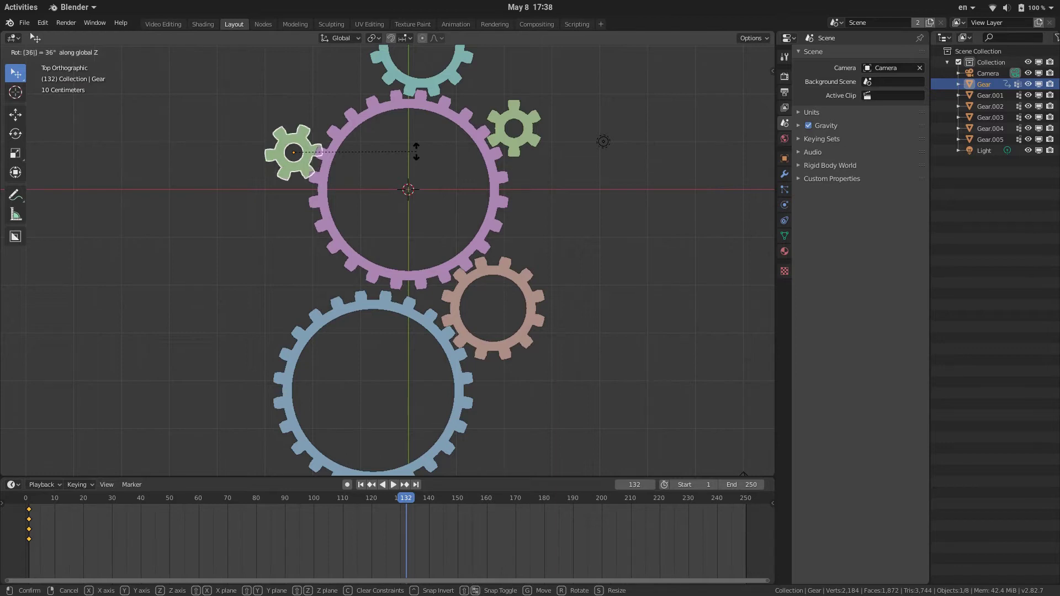
pyautogui.press('Return')
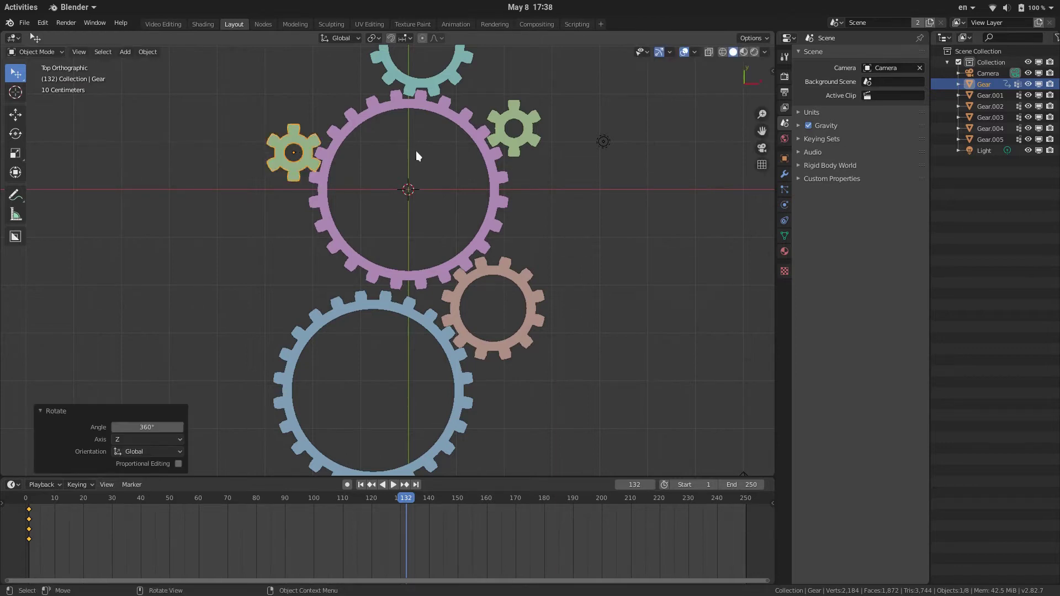
pyautogui.press('i')
pyautogui.click(416, 150)
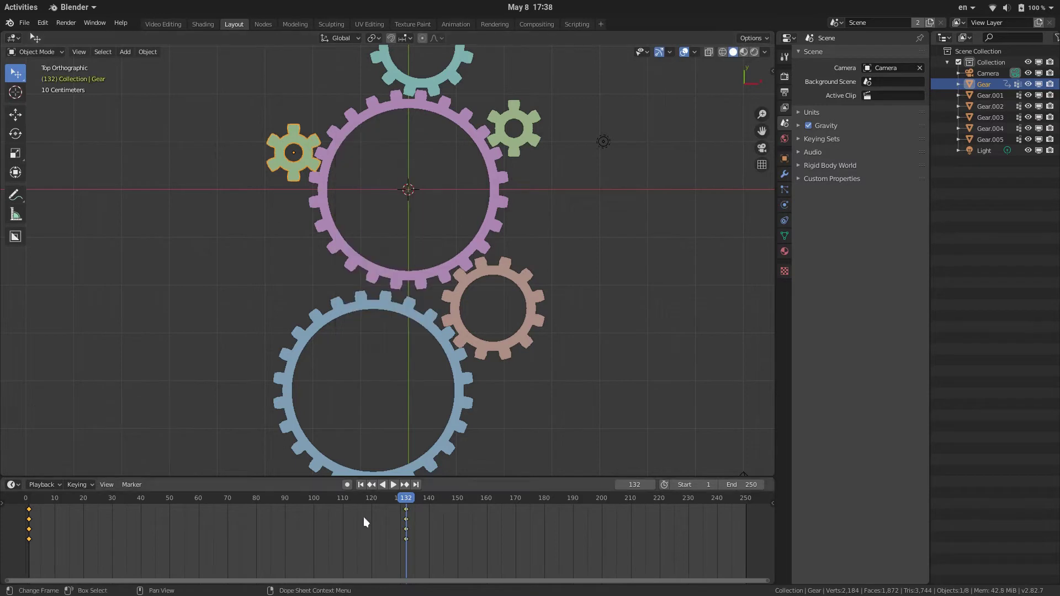
# - Set the rotation keyframes' interpolation to Linear and end the scene's frame range at frame 132
pyautogui.press('t')
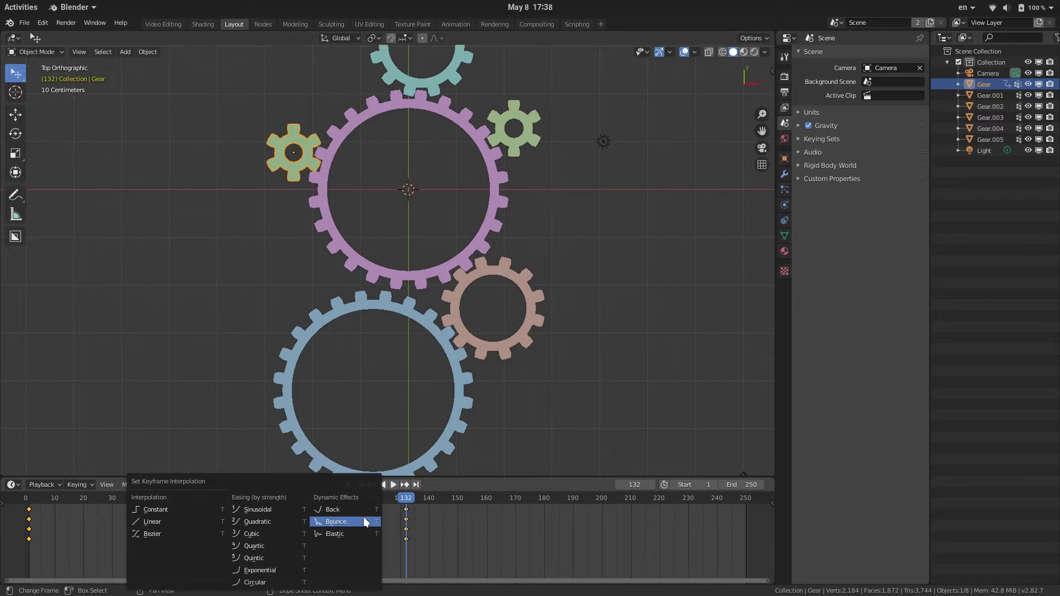
pyautogui.click(363, 520)
pyautogui.hotkey('ctrl', 'End')
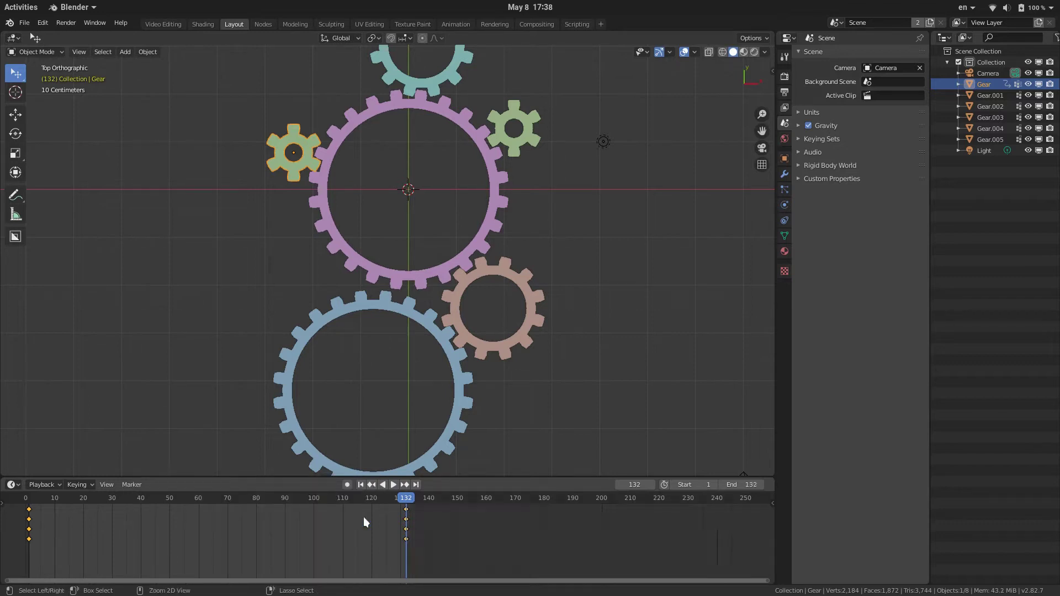
# - Return to frame 0 and play the animation to check the left 6-tooth gear's rotation
pyautogui.moveTo(102, 497); pyautogui.dragTo(16, 499)
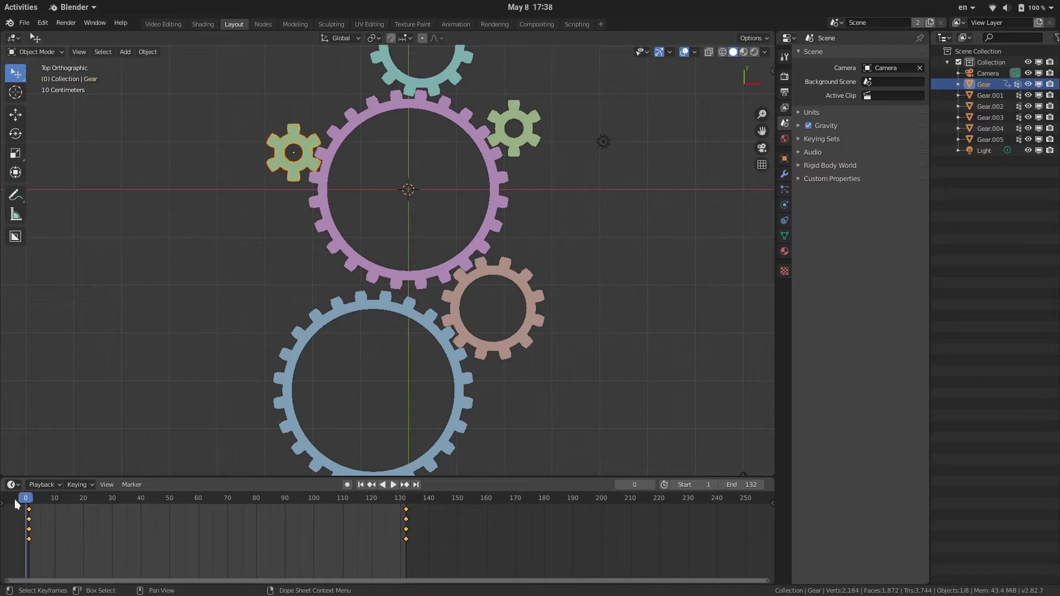
pyautogui.press('space')
pyautogui.press('space')
# - Add a Copy Rotation constraint to the right 6-tooth gear, targeting the left 6-tooth gear
pyautogui.keyDown('shift'); pyautogui.moveTo(387, 102); pyautogui.dragTo(383, 195, button='middle'); pyautogui.keyUp('shift')
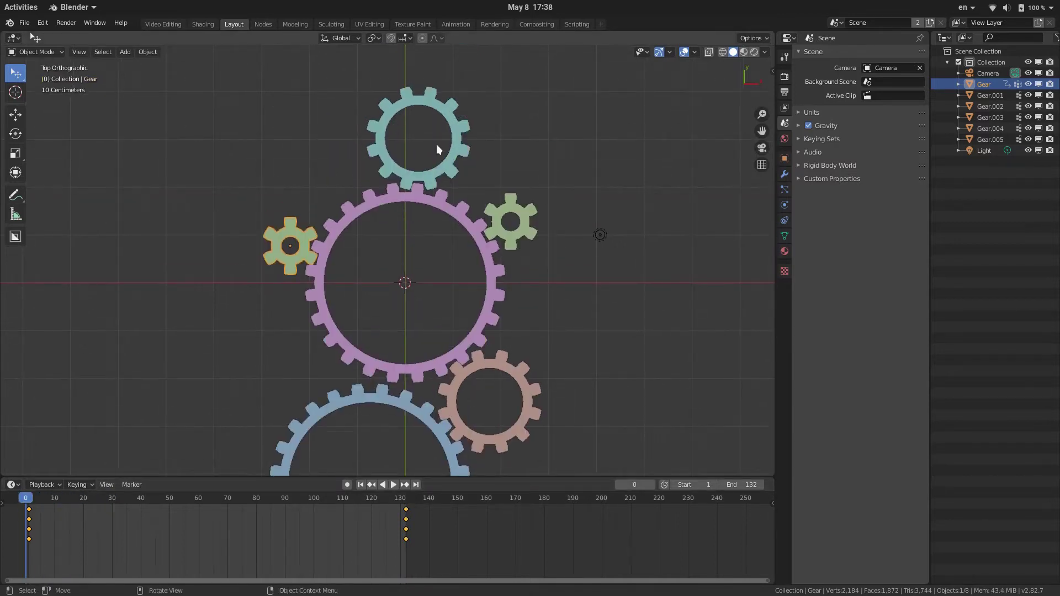
pyautogui.click(530, 207)
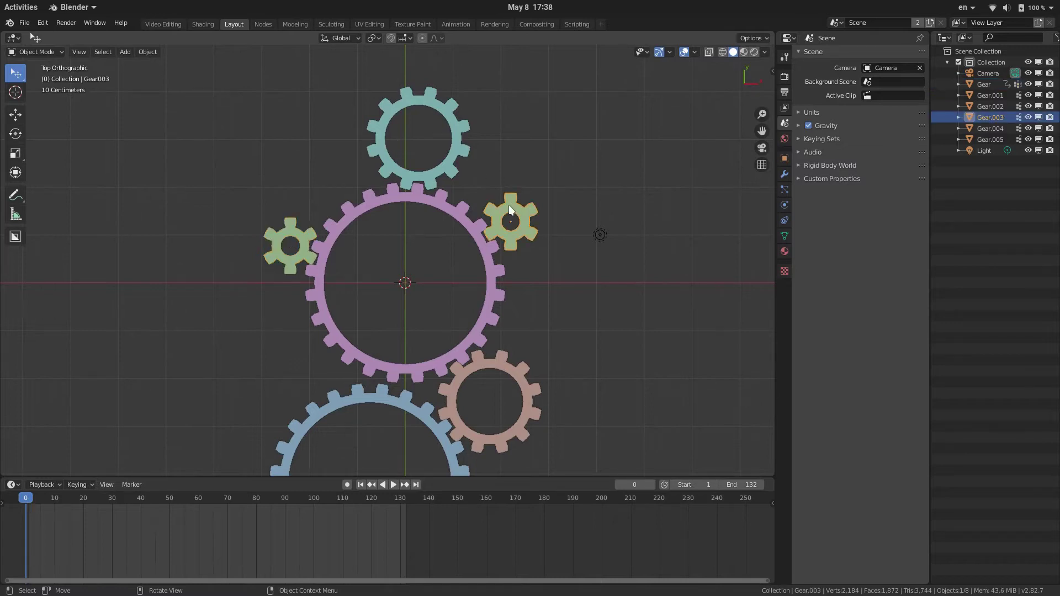
pyautogui.click(785, 205)
pyautogui.click(785, 236)
pyautogui.click(785, 205)
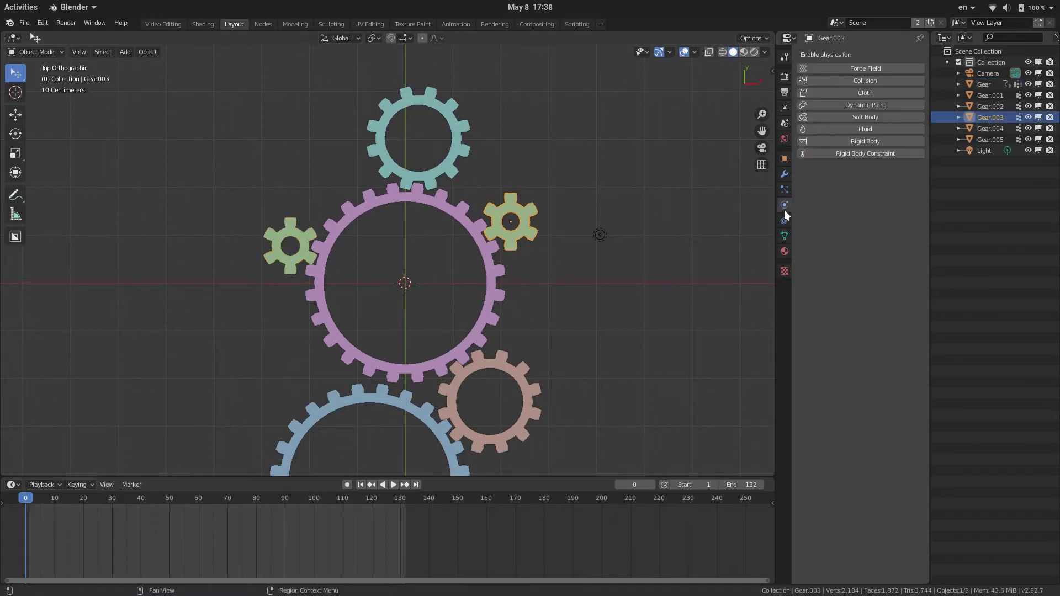
pyautogui.click(785, 220)
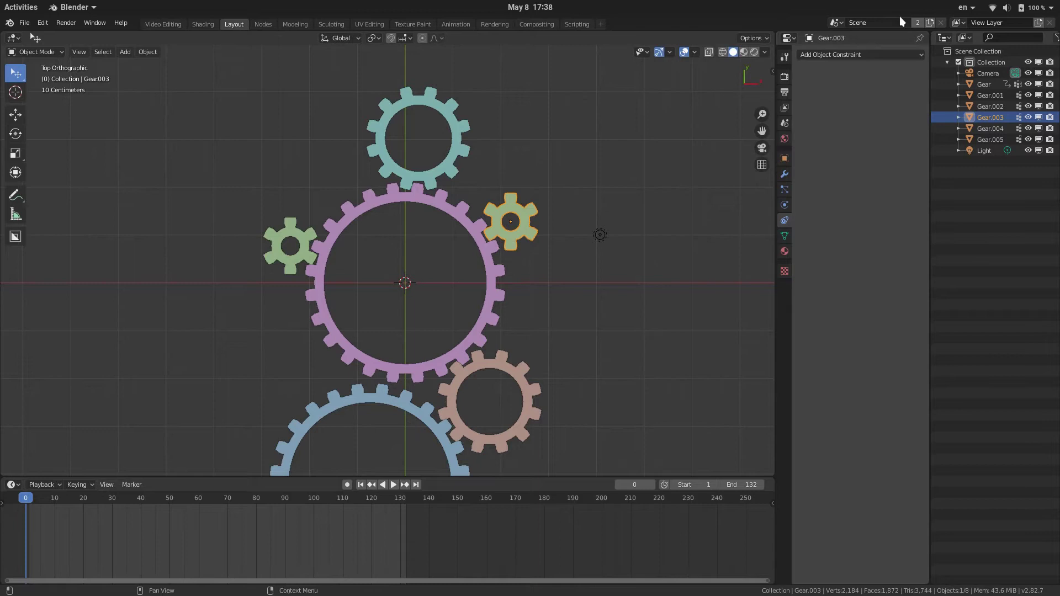
pyautogui.click(855, 58)
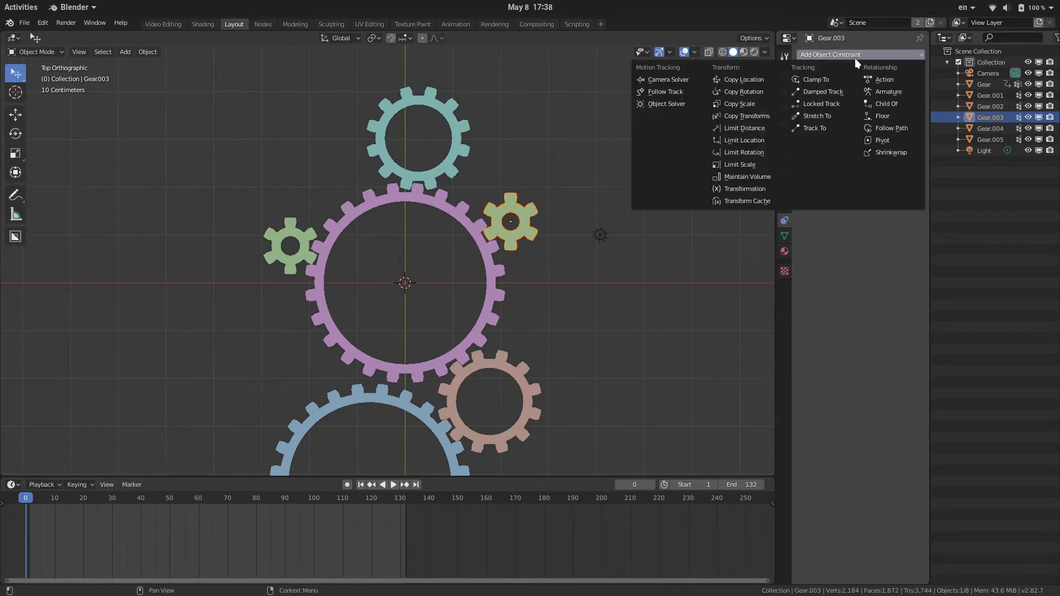
pyautogui.click(775, 93)
pyautogui.click(916, 92)
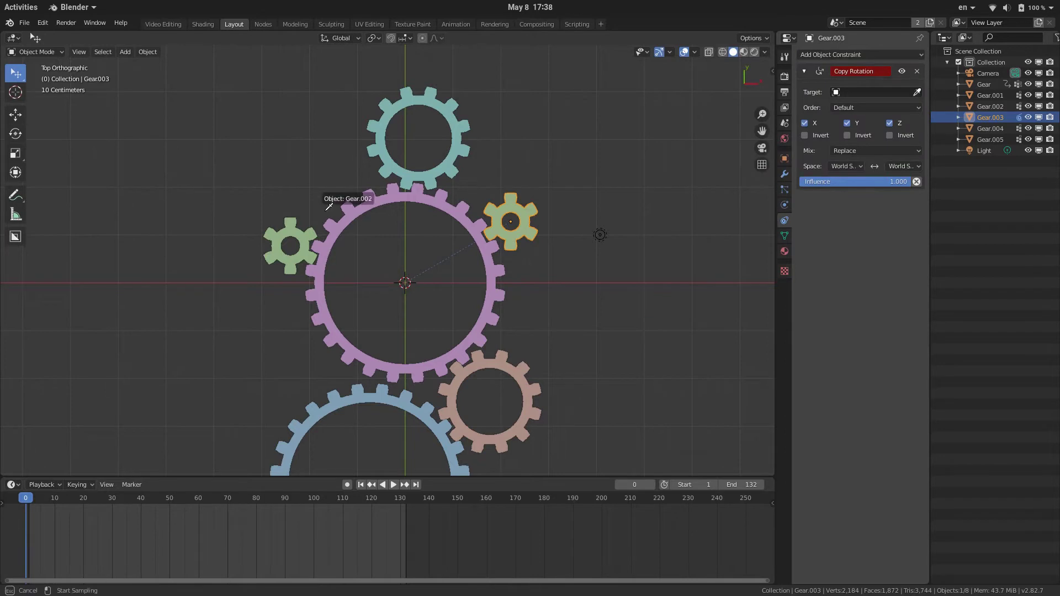
pyautogui.click(296, 219)
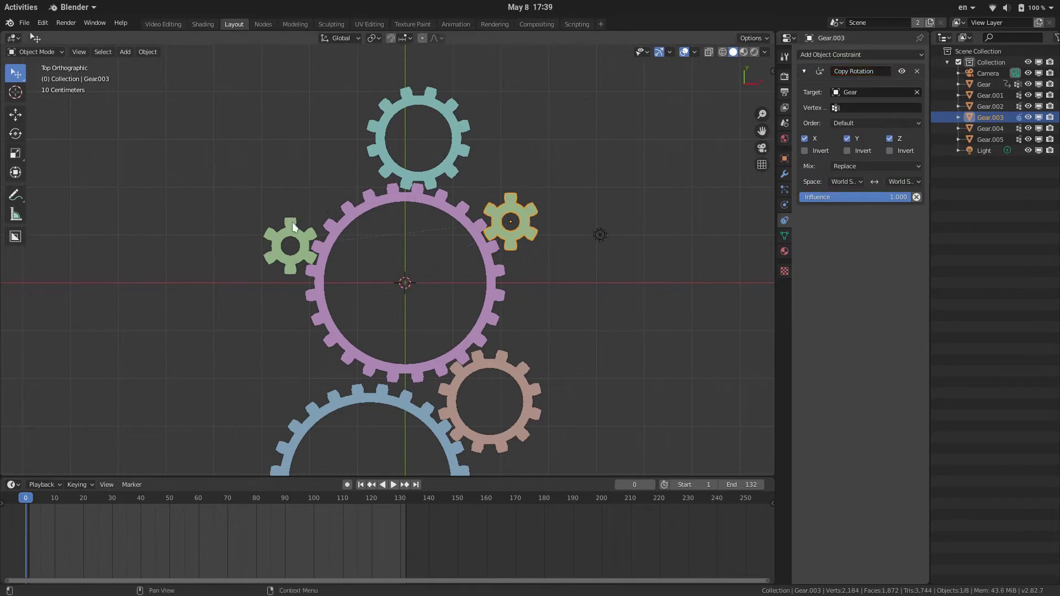
# - Preview the copied rotation and set the Copy Rotation constraint's Mix mode to Add
pyautogui.click(889, 138)
pyautogui.press('space')
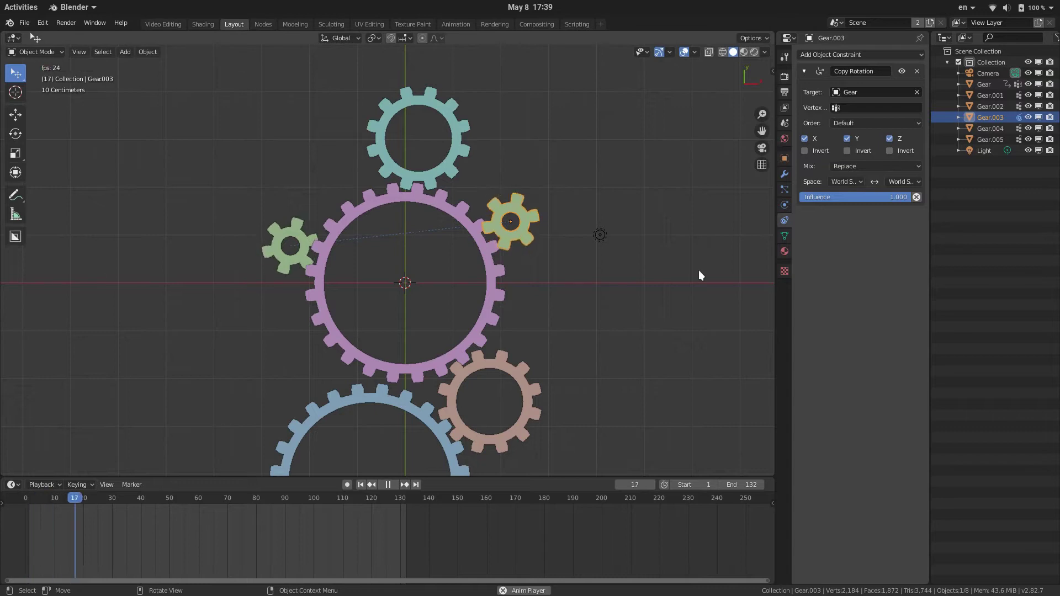
pyautogui.press('Escape')
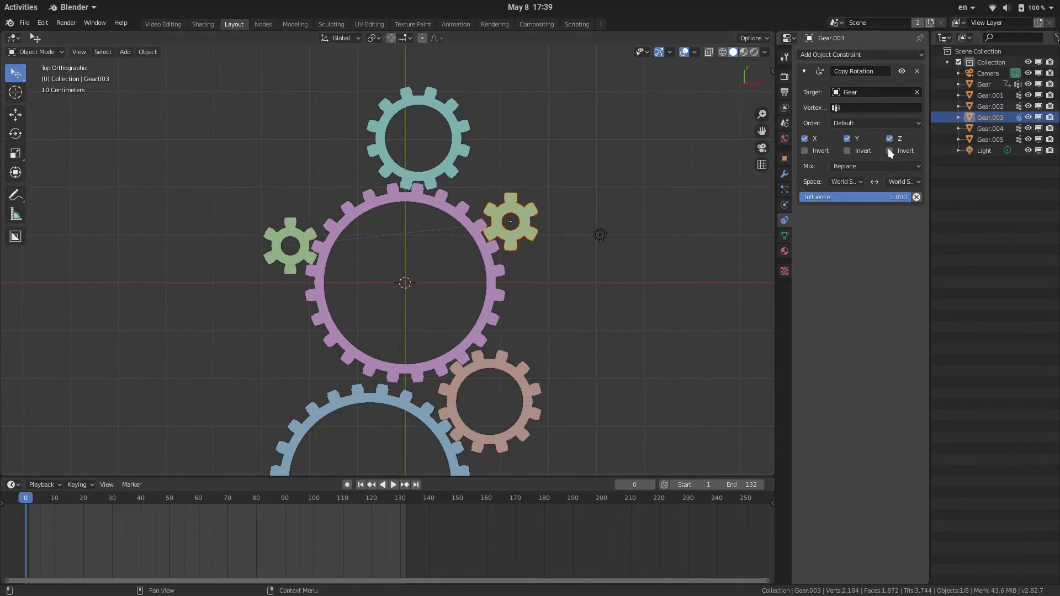
pyautogui.click(893, 167)
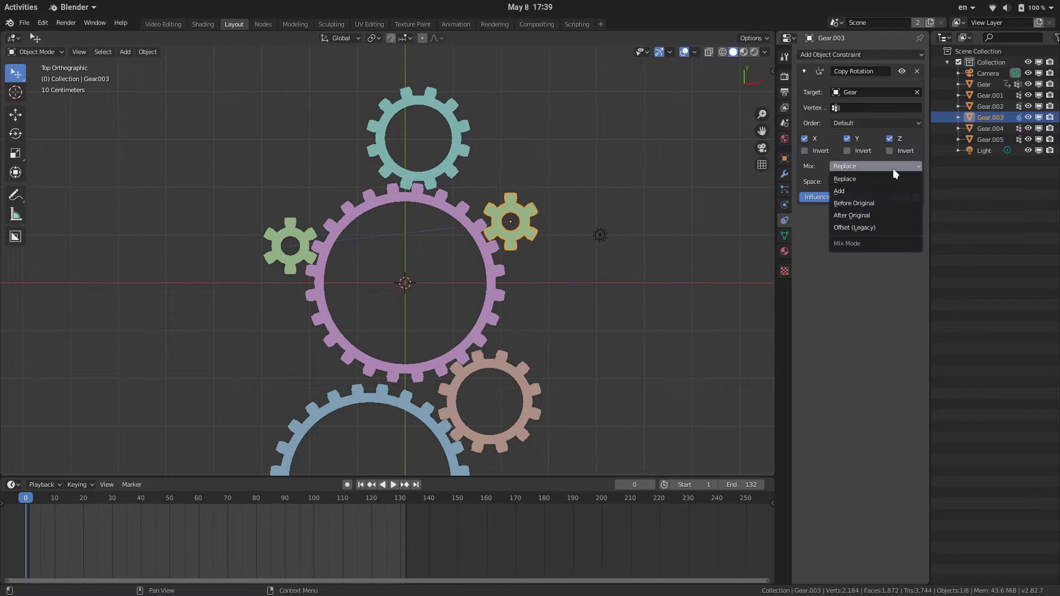
pyautogui.press('a')
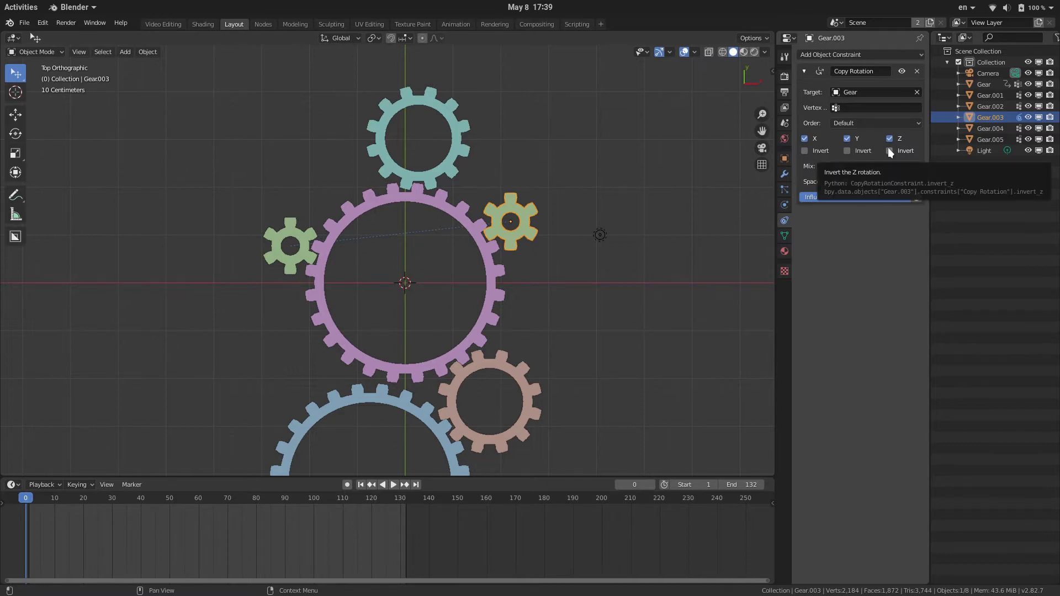
# - Select every gear except the left 6-tooth one, with the right 6-tooth gear as the active object
pyautogui.click(484, 241)
pyautogui.keyDown('shift'); pyautogui.moveTo(399, 278); pyautogui.dragTo(413, 182, button='middle'); pyautogui.keyUp('shift')
pyautogui.scroll(-3, 415, 186)
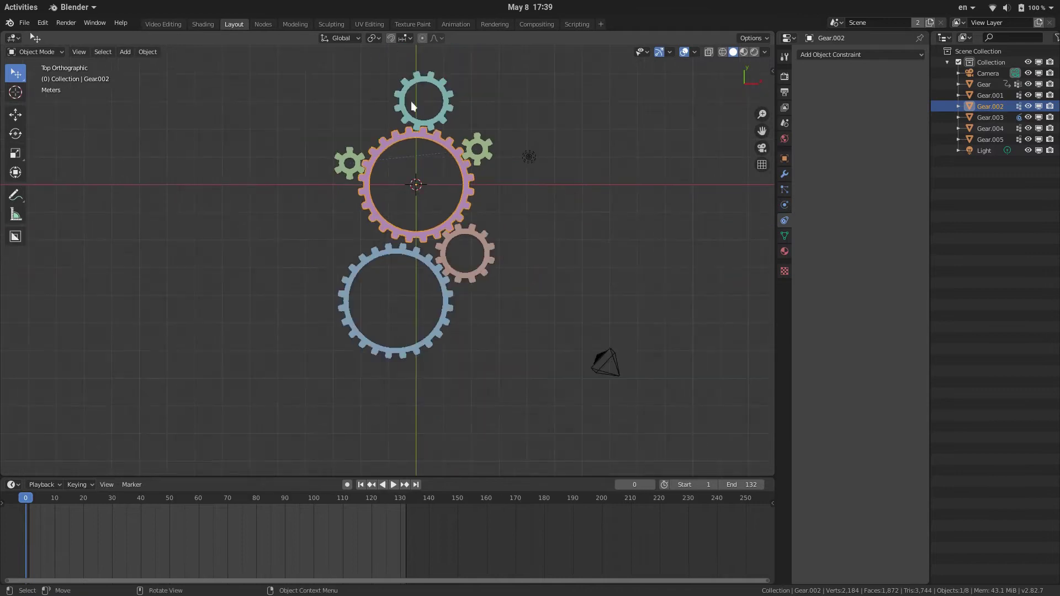
pyautogui.press('b')
pyautogui.moveTo(419, 85); pyautogui.dragTo(497, 293)
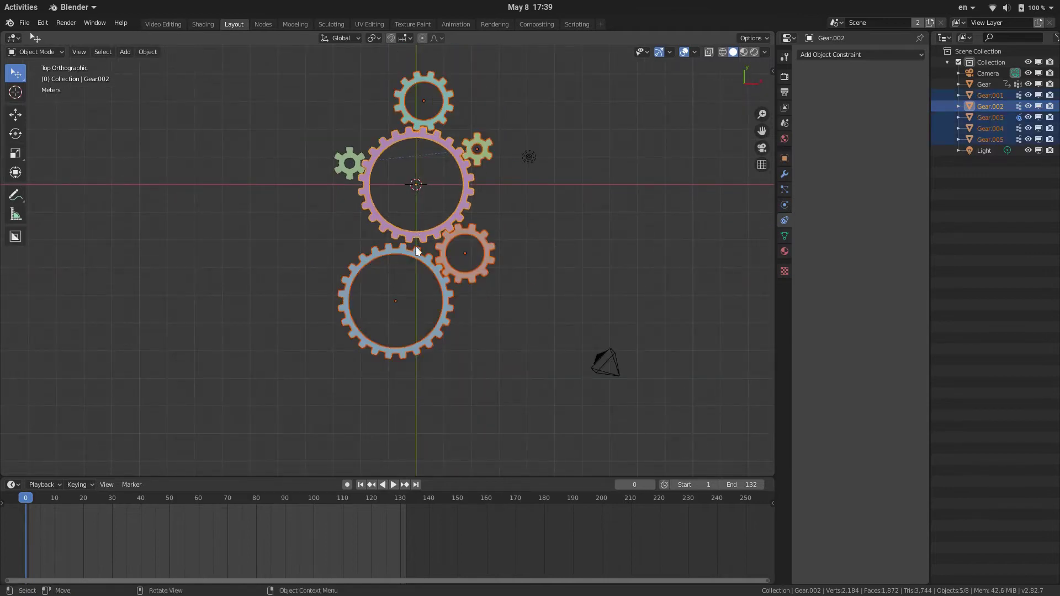
pyautogui.keyDown('shift'); pyautogui.click(478, 141); pyautogui.keyUp('shift')
pyautogui.scroll(5, 476, 145)
pyautogui.keyDown('shift'); pyautogui.moveTo(478, 148); pyautogui.dragTo(526, 254, button='middle'); pyautogui.keyUp('shift')
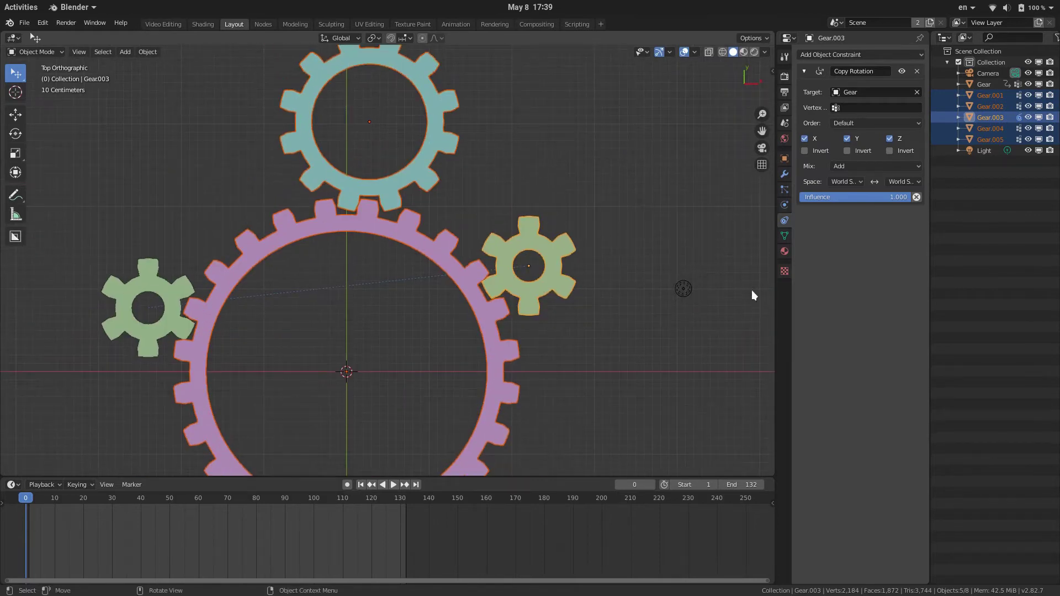
# - Search the add-ons in the preferences for "cop" to check whether Copy Attributes Menu is enabled
pyautogui.press('F4')
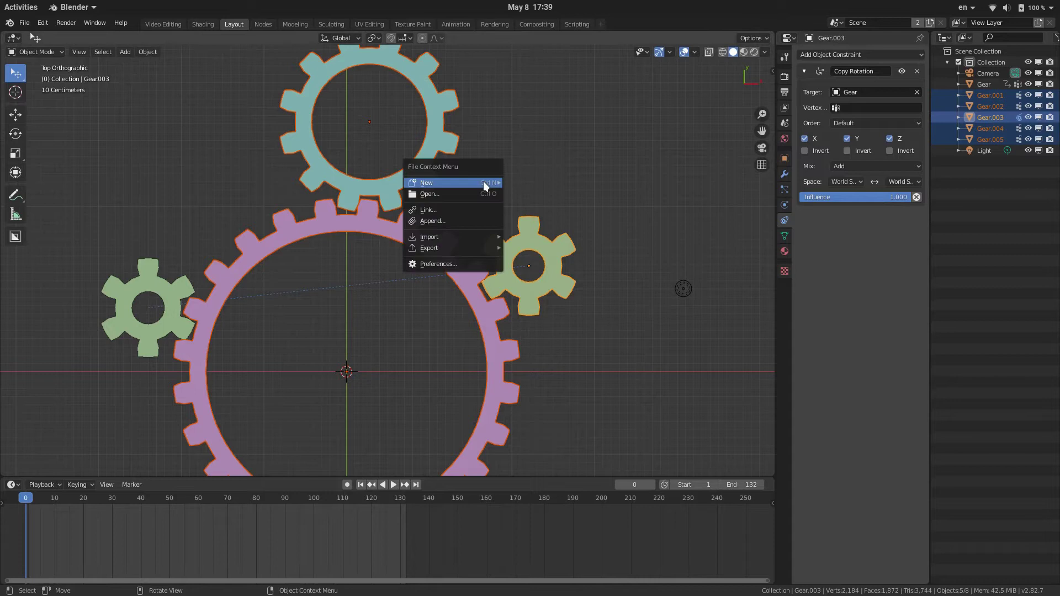
pyautogui.click(441, 261)
pyautogui.click(622, 80)
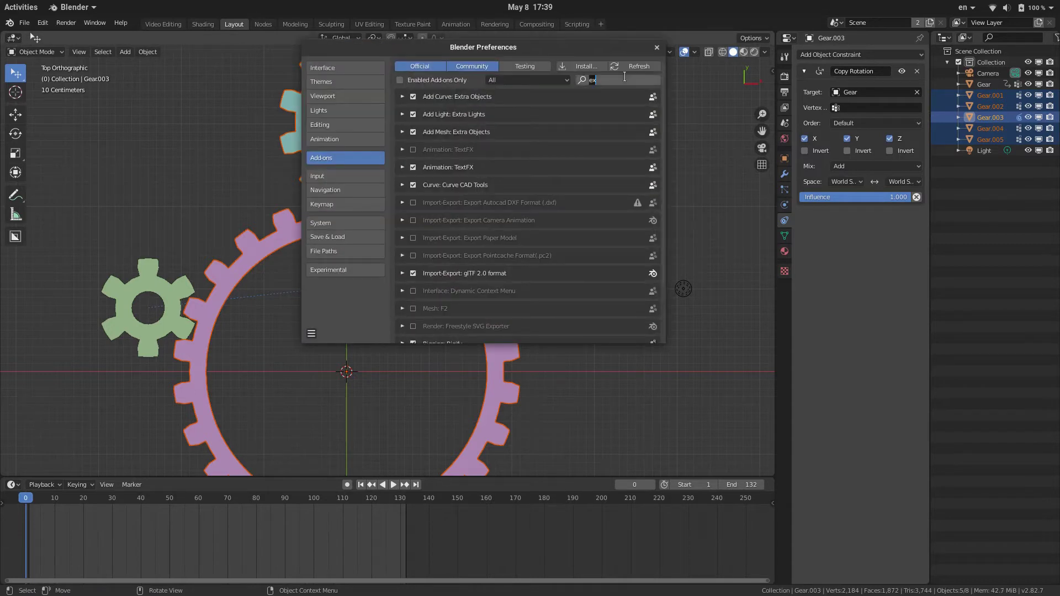
pyautogui.write('cop')
pyautogui.press('Return')
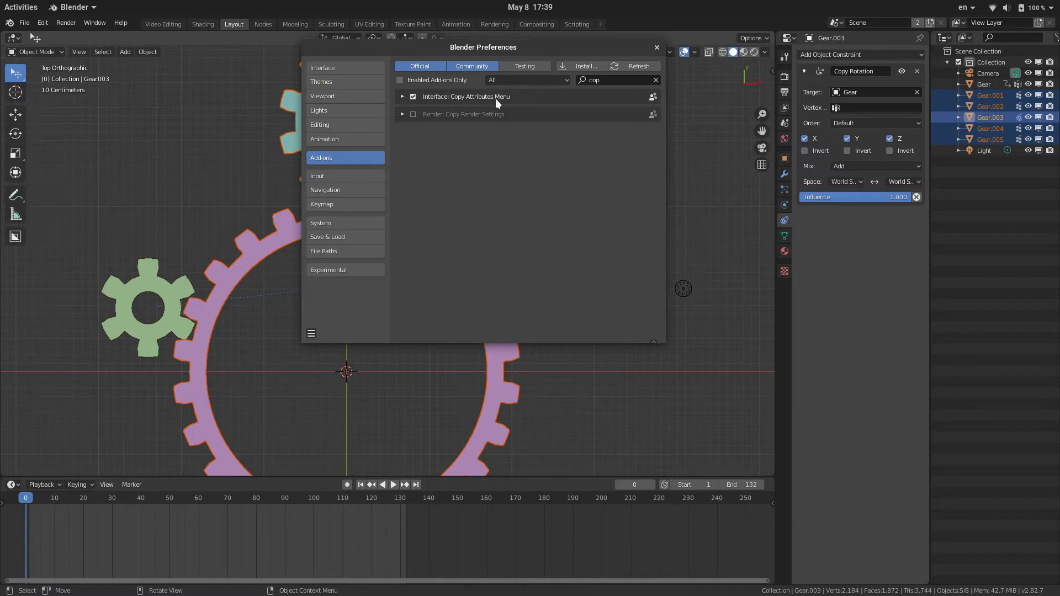
pyautogui.hotkey('alt', 'F4')
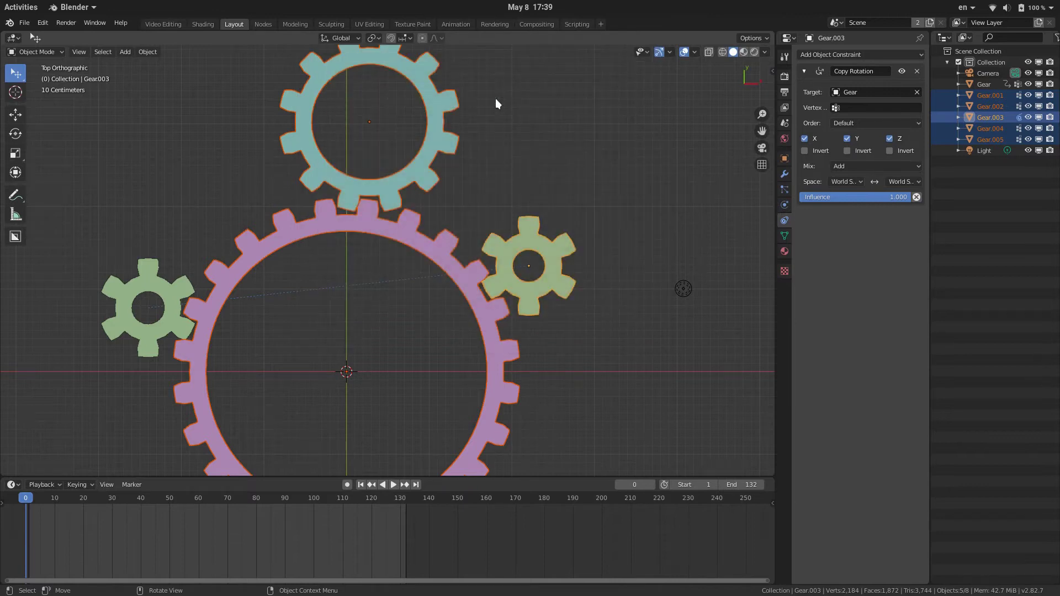
# - Copy the active 6-tooth gear's object constraints to the other selected gears
pyautogui.hotkey('ctrl', 'c')
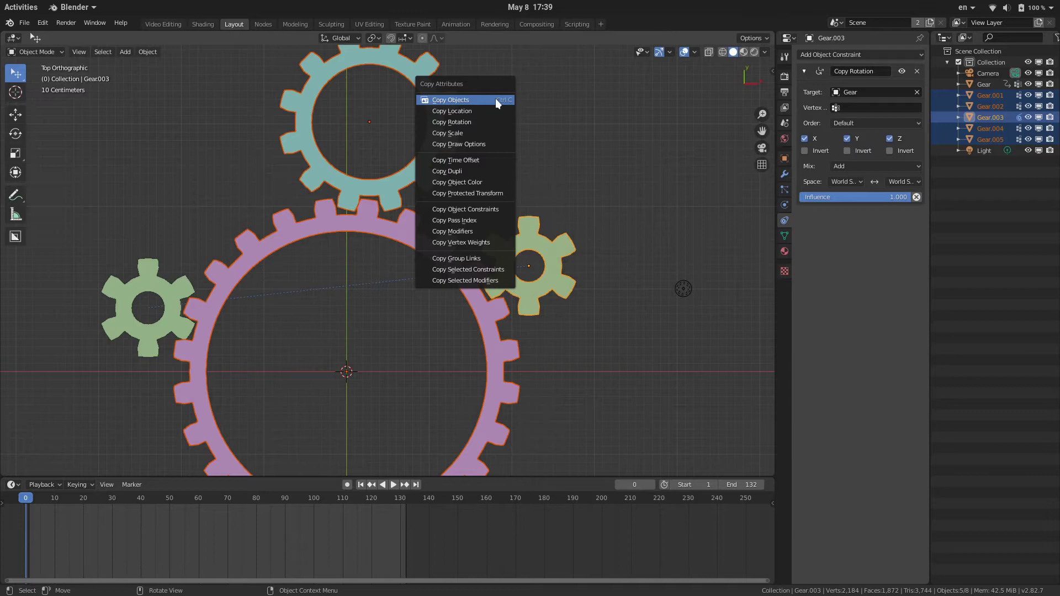
pyautogui.click(496, 206)
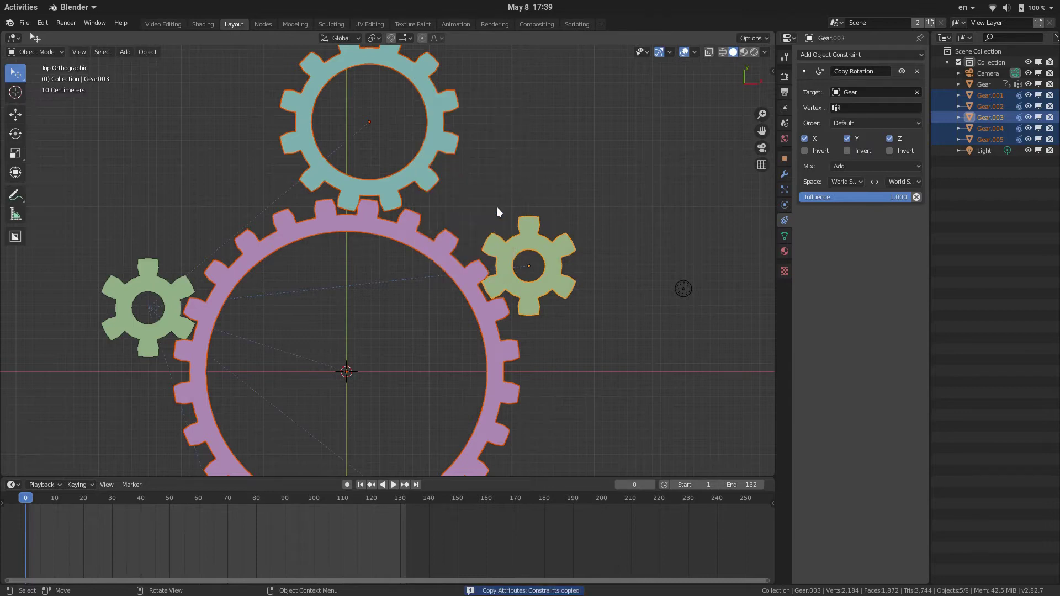
pyautogui.keyDown('shift'); pyautogui.moveTo(481, 212); pyautogui.dragTo(461, 250, button='middle'); pyautogui.keyUp('shift')
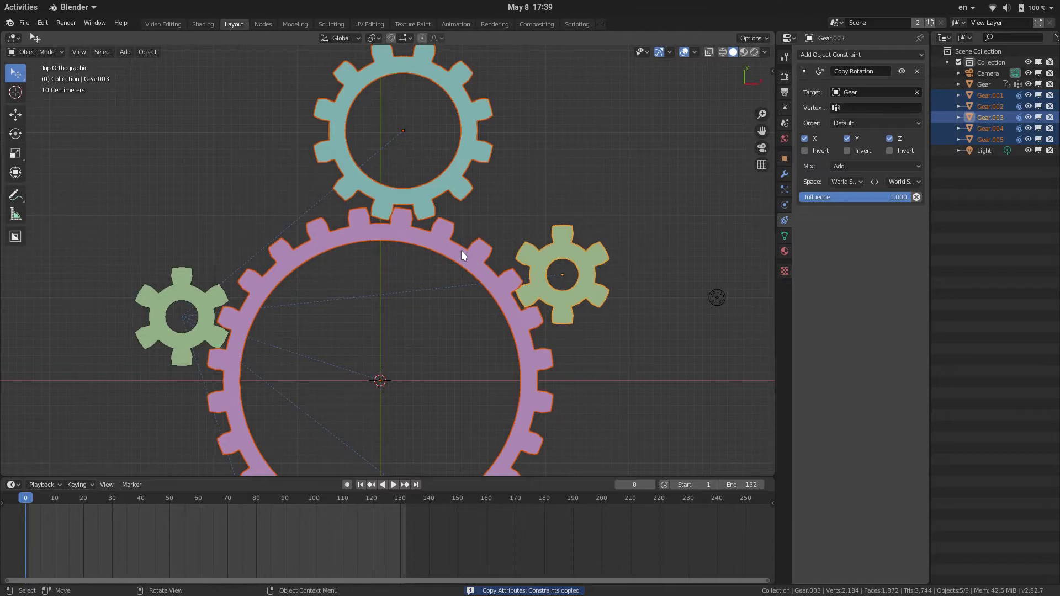
# - Preview trackball and plain rotations of the left 6-tooth gear to see how the constrained gears follow, and cancel each
pyautogui.click(172, 274)
pyautogui.press('r')
pyautogui.press('r')
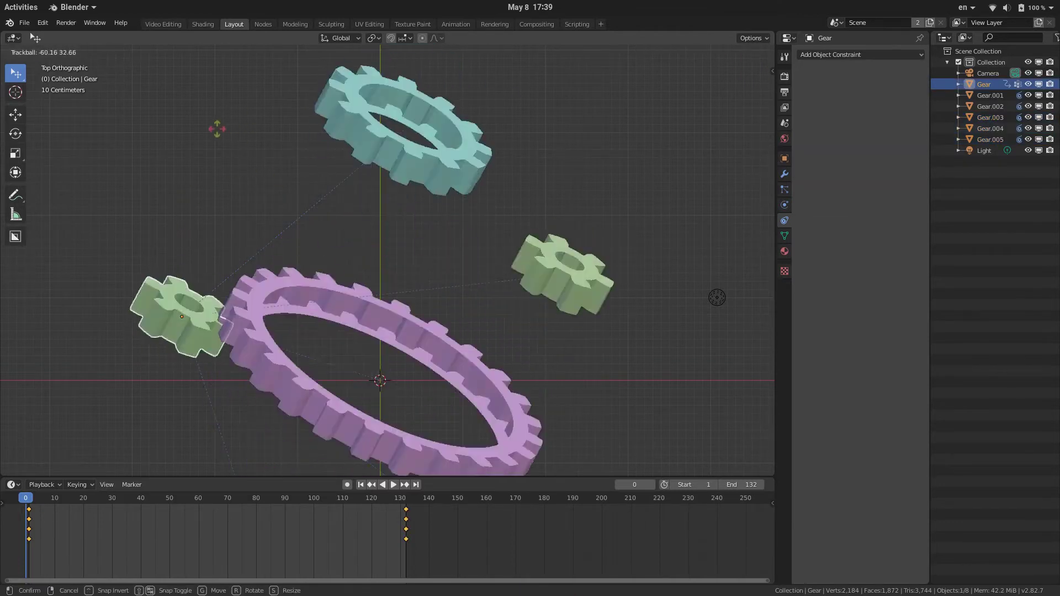
pyautogui.rightClick(318, 227)
pyautogui.keyDown('shift'); pyautogui.moveTo(676, 250); pyautogui.dragTo(622, 147, button='middle'); pyautogui.keyUp('shift')
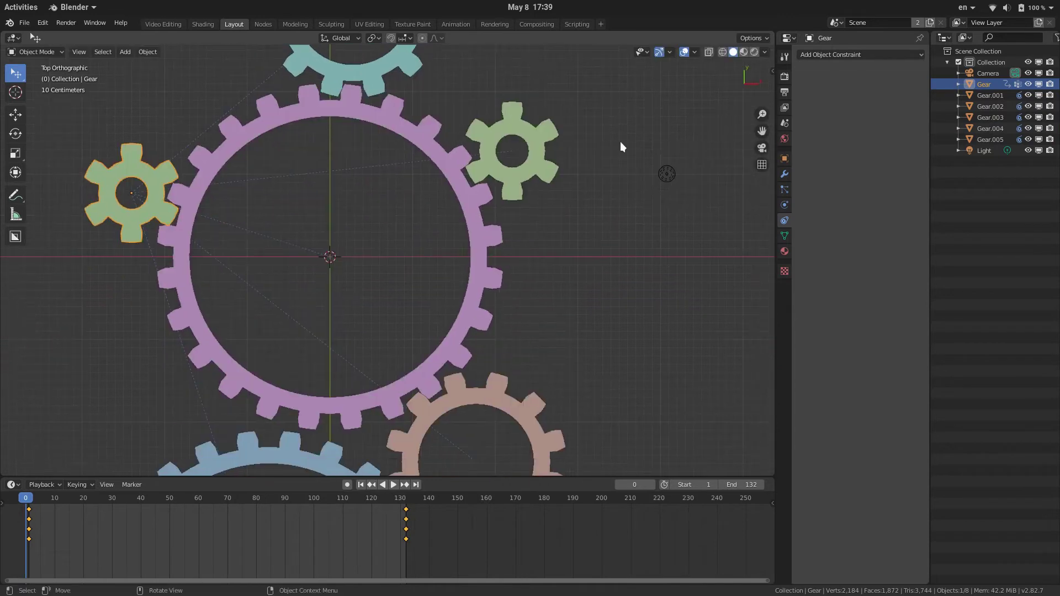
pyautogui.press('r')
pyautogui.scroll(-6, 396, 142)
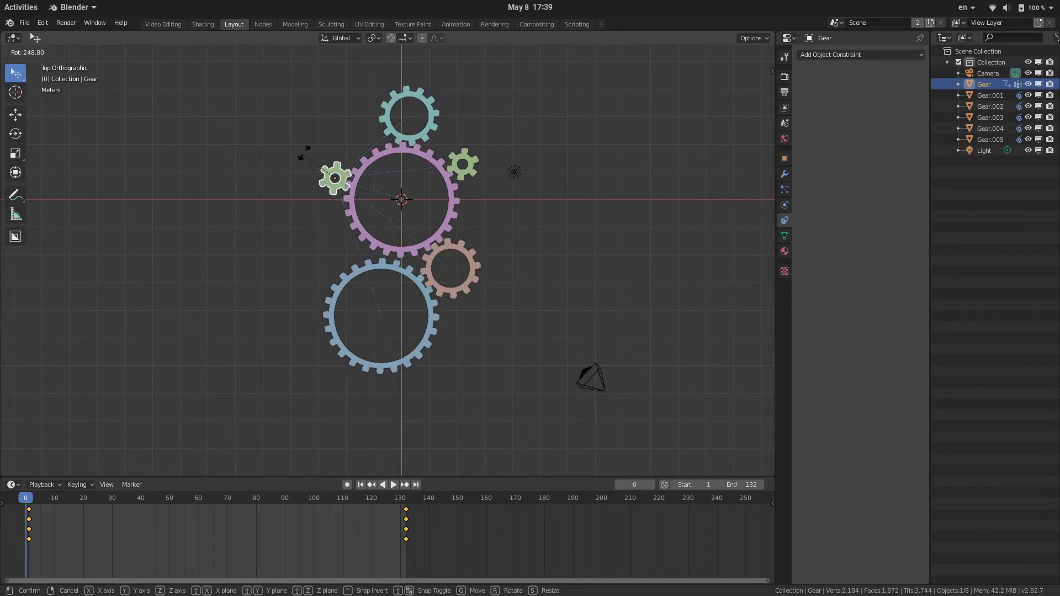
pyautogui.rightClick(444, 270)
# - Move the blue 24-tooth gear by -0.545 m in X and 0.361 m in Y so it meshes with the central 24-tooth gear
pyautogui.scroll(6, 415, 290)
pyautogui.scroll(2, 426, 310)
pyautogui.scroll(-3, 381, 301)
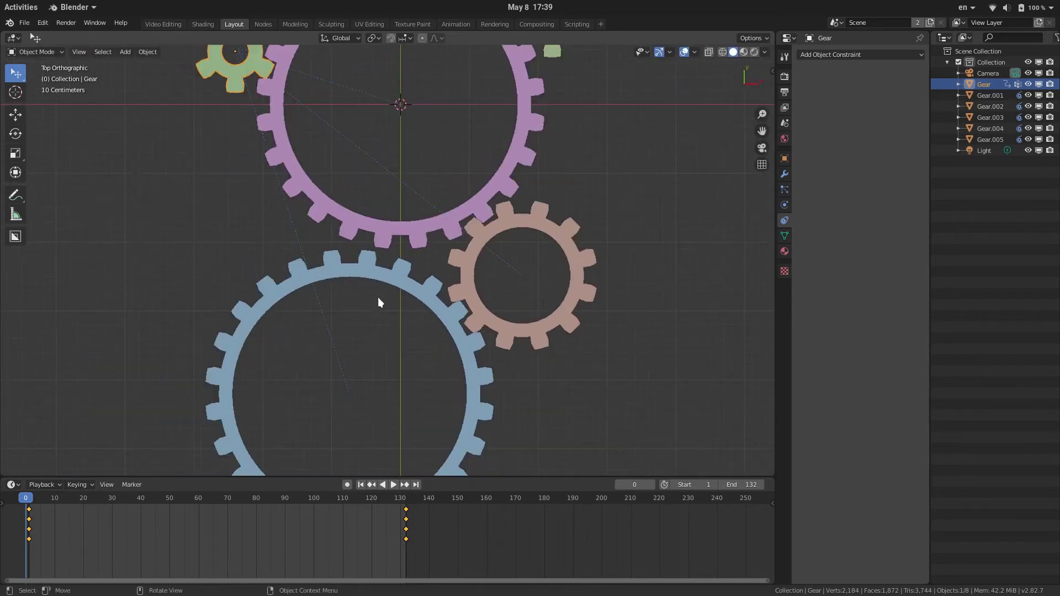
pyautogui.click(372, 270)
pyautogui.press('g')
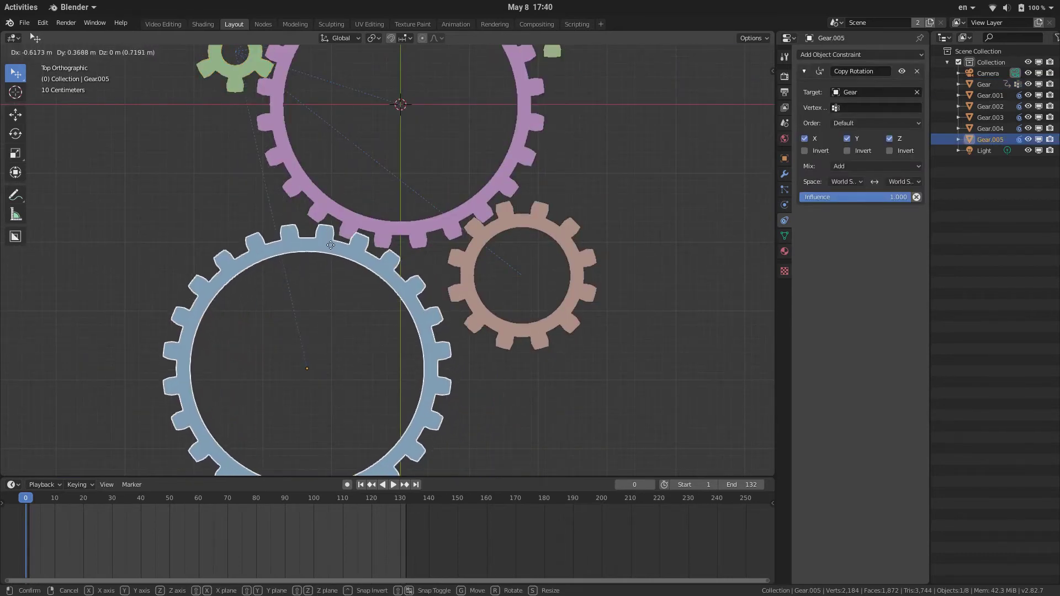
pyautogui.click(335, 247)
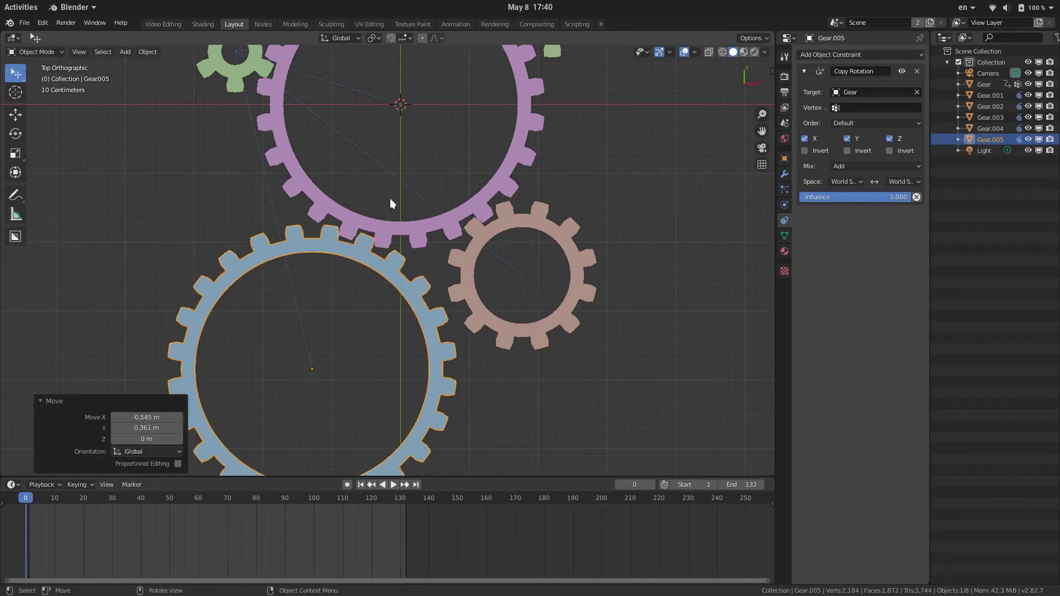
# - Set the Copy Rotation influence of the upper 12-tooth gear to 1.0/2
pyautogui.keyDown('shift'); pyautogui.moveTo(466, 189); pyautogui.dragTo(457, 284, button='middle'); pyautogui.keyUp('shift')
pyautogui.keyDown('shift'); pyautogui.scroll(4, 457, 283); pyautogui.keyUp('shift')
pyautogui.click(519, 165)
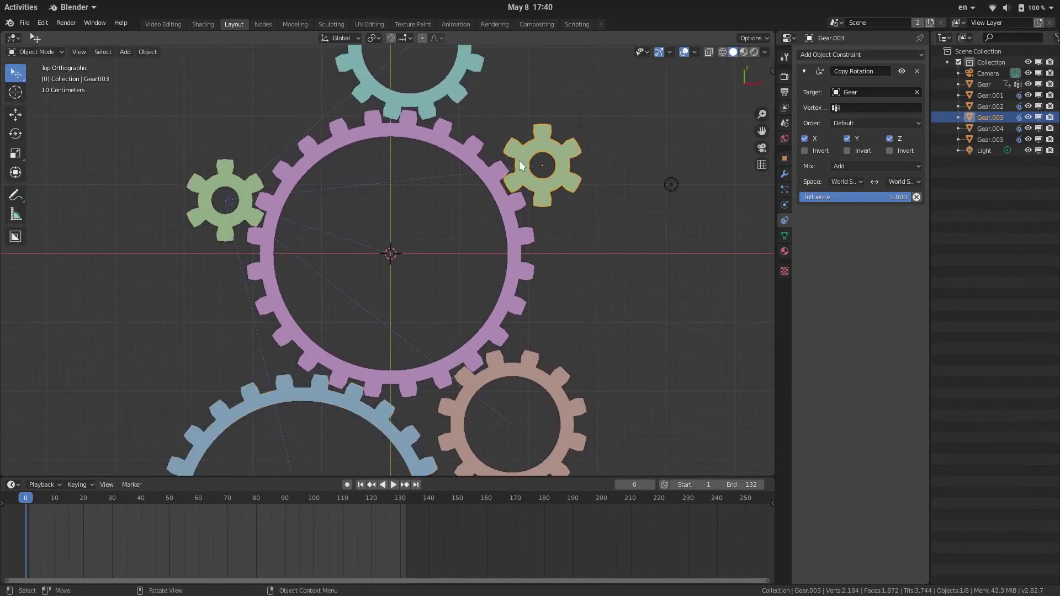
pyautogui.keyDown('shift'); pyautogui.moveTo(474, 125); pyautogui.dragTo(461, 190, button='middle'); pyautogui.keyUp('shift')
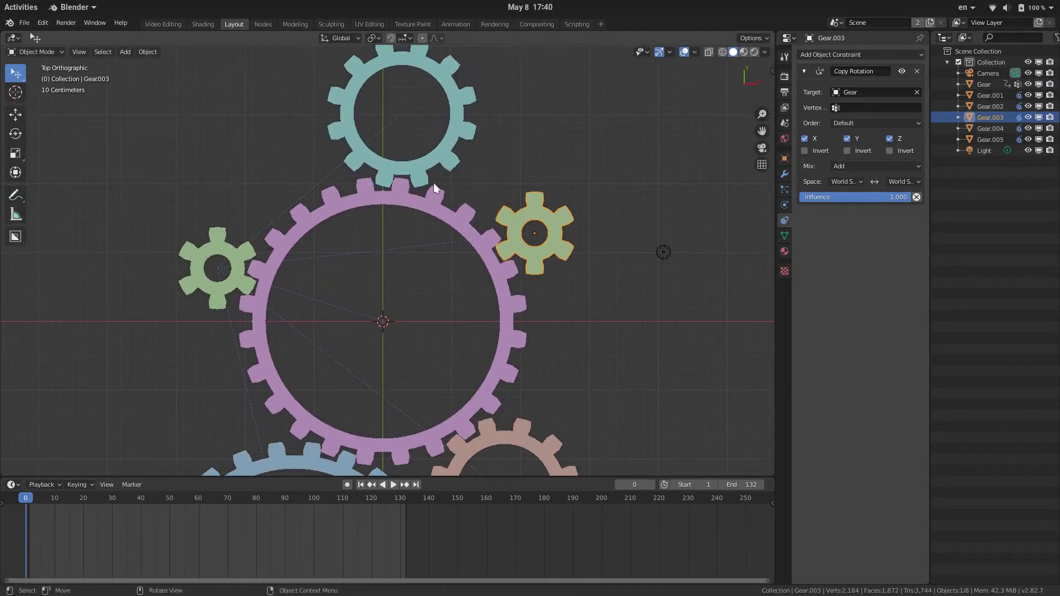
pyautogui.click(413, 155)
pyautogui.click(881, 199)
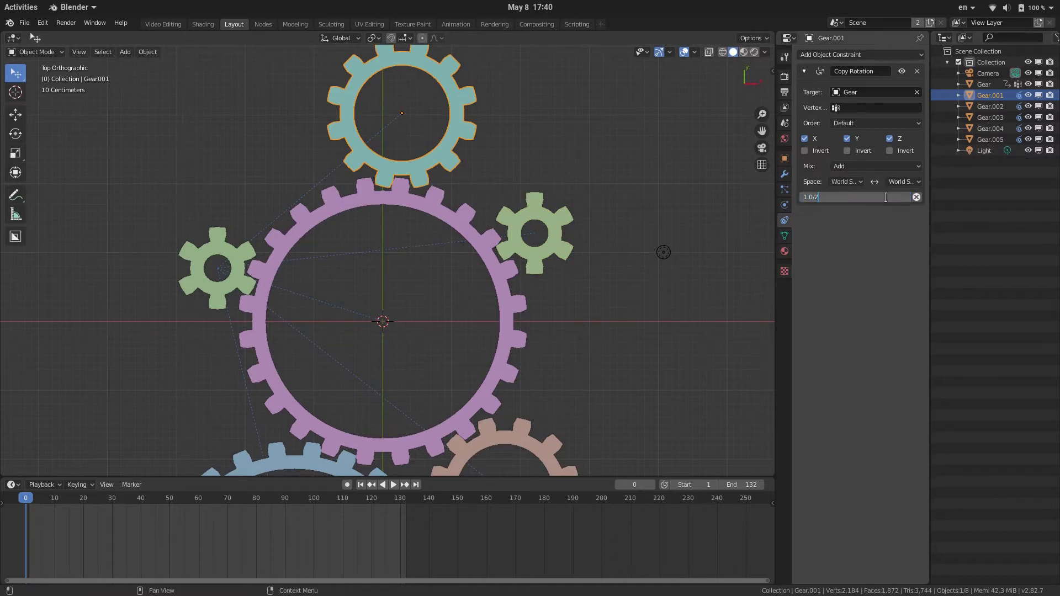
pyautogui.press('Return')
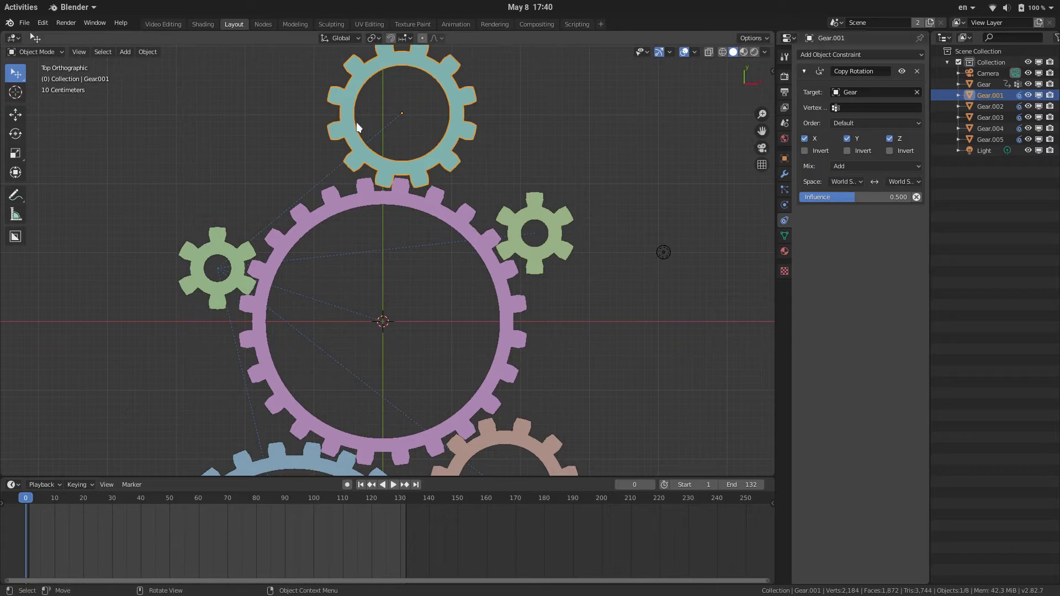
# - Set the Copy Rotation influence of the central 24-tooth gear and the blue 24-tooth gear to 1.0/4 each
pyautogui.click(301, 236)
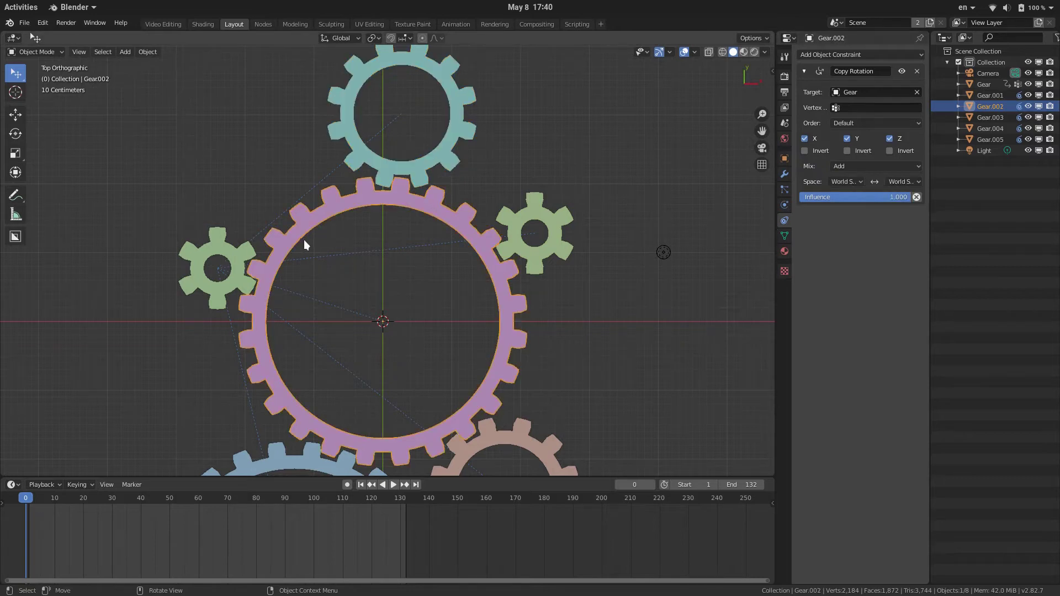
pyautogui.click(910, 199)
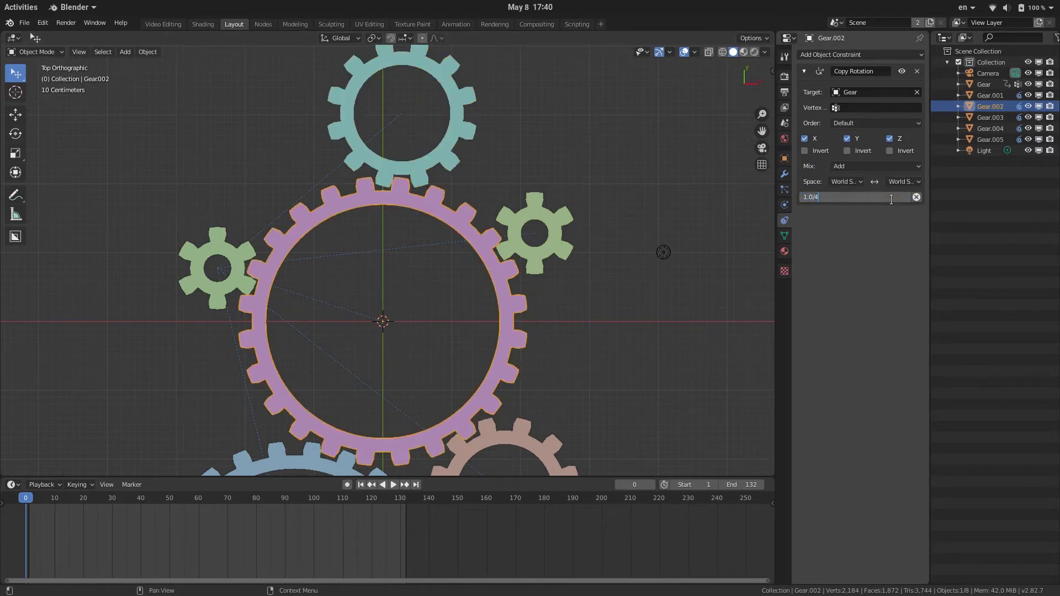
pyautogui.press('Return')
pyautogui.keyDown('shift'); pyautogui.moveTo(566, 185); pyautogui.dragTo(590, 401, button='middle'); pyautogui.keyUp('shift')
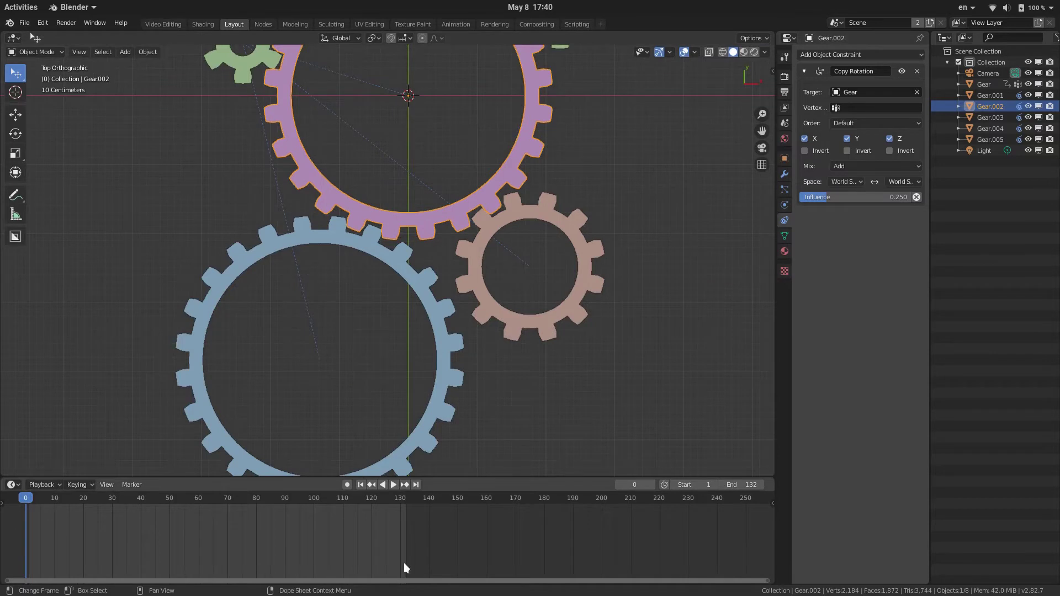
pyautogui.click(450, 352)
pyautogui.click(886, 197)
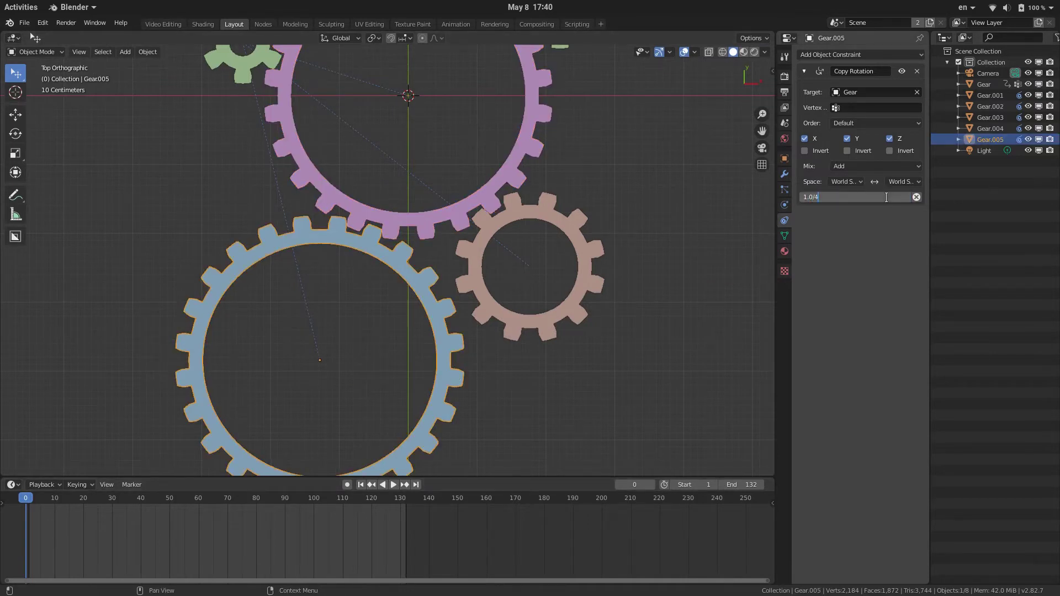
pyautogui.write('/4')
pyautogui.press('Return')
# - Set the Copy Rotation influence of the lower 12-tooth gear to 0.5
pyautogui.click(538, 219)
pyautogui.click(884, 194)
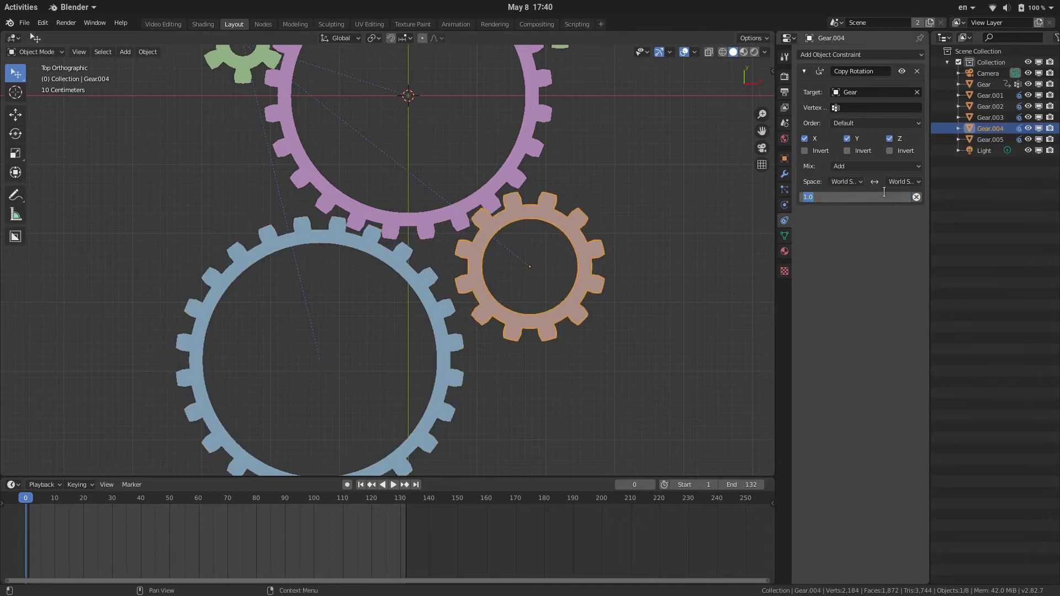
pyautogui.press('Right')
pyautogui.write('/4')
pyautogui.press('Return')
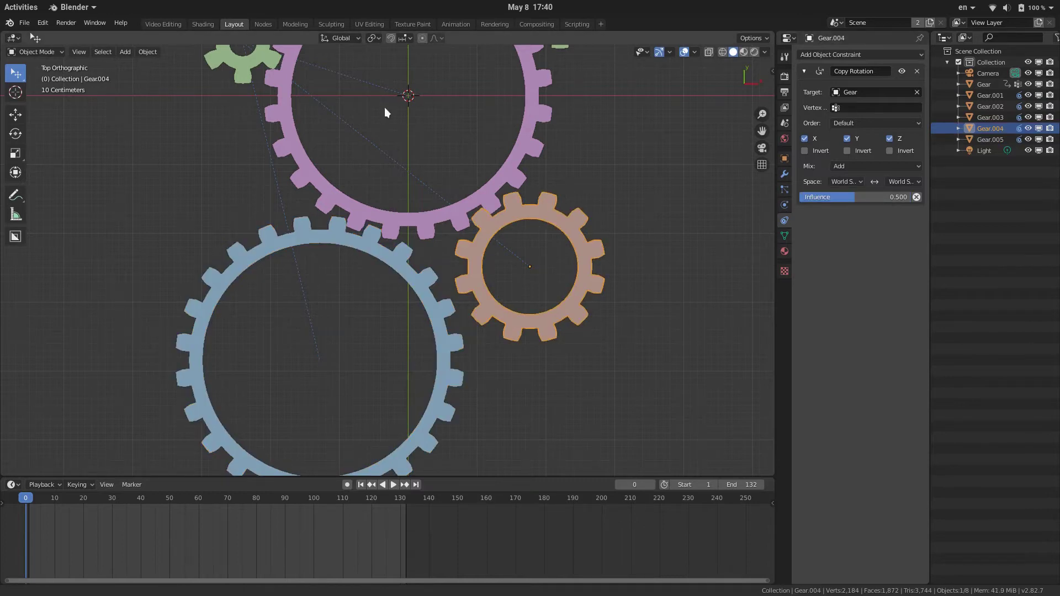
# - Preview rotating the left 6-tooth gear to check the speeds and directions of the other gears
pyautogui.keyDown('shift'); pyautogui.moveTo(384, 108); pyautogui.dragTo(382, 228, button='middle'); pyautogui.keyUp('shift')
pyautogui.click(271, 160)
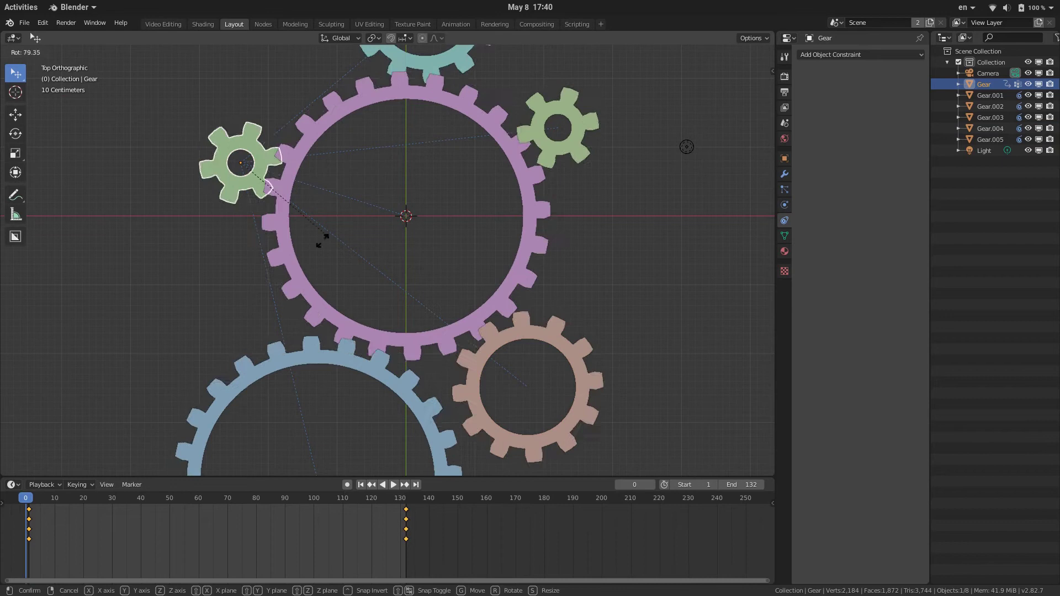
pyautogui.keyDown('shift'); pyautogui.moveTo(440, 75); pyautogui.dragTo(412, 144, button='middle'); pyautogui.keyUp('shift')
# - Invert the Z rotation in the central 24-tooth gear's Copy Rotation constraint and preview the meshing by rotating the left 6-tooth gear
pyautogui.click(407, 171)
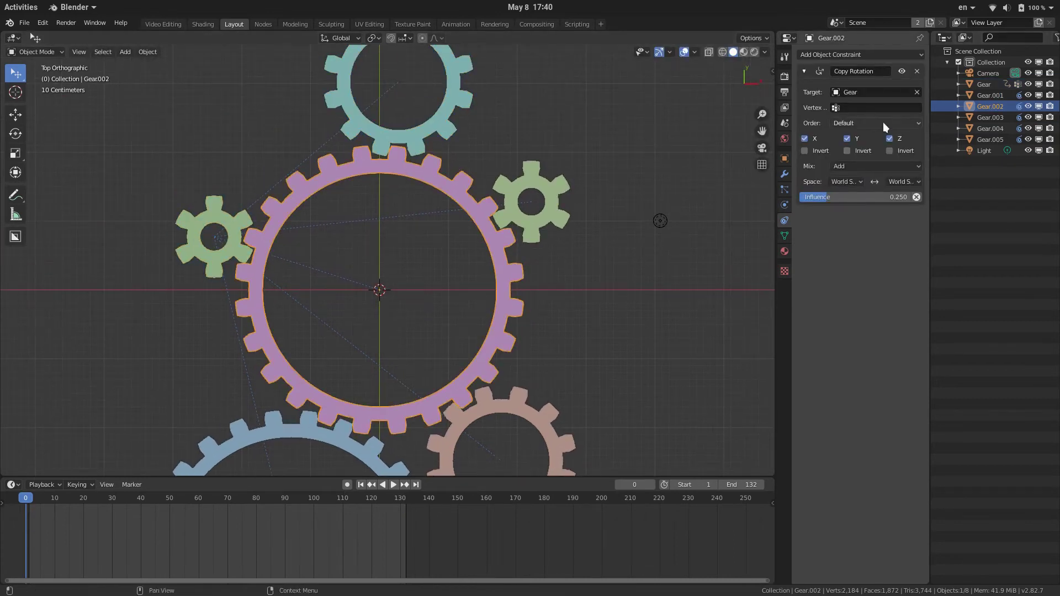
pyautogui.click(902, 153)
pyautogui.click(237, 243)
pyautogui.press('r')
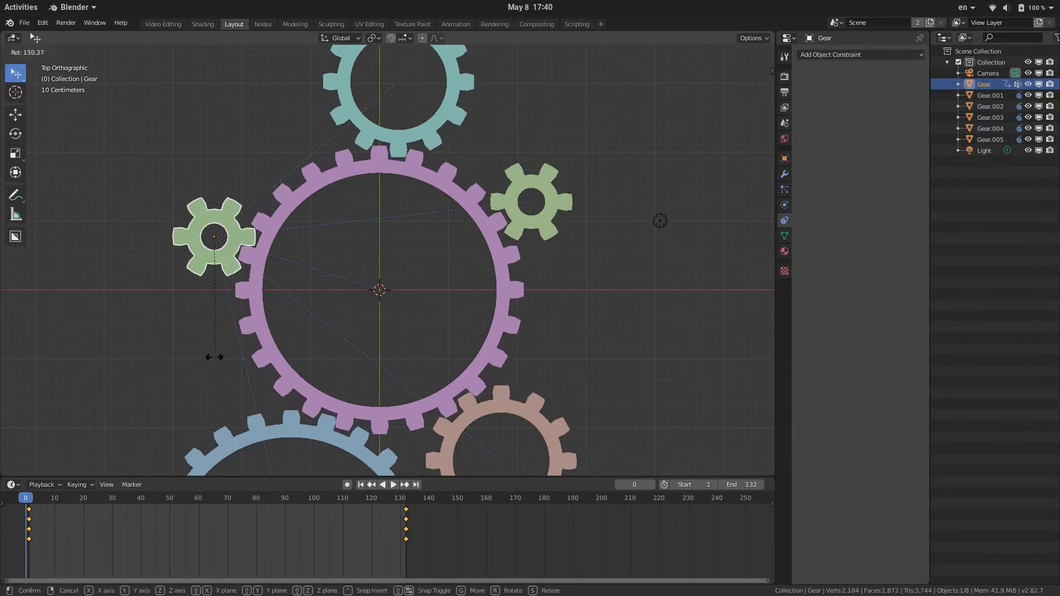
pyautogui.rightClick(205, 315)
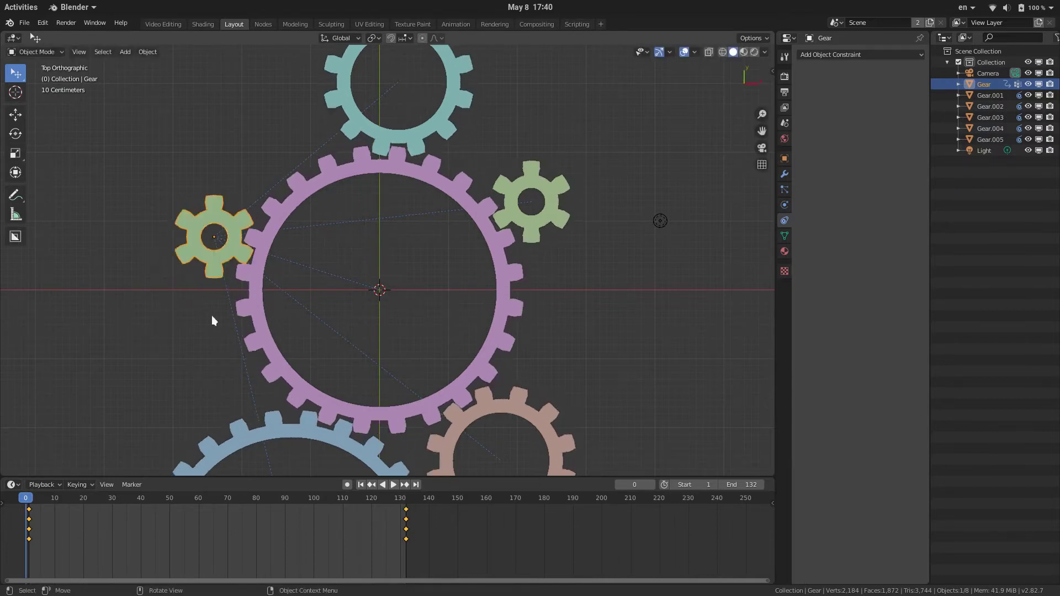
# - Select the blue 24-tooth gear and examine its Z inversion setting against the arrangement of the neighbouring gears
pyautogui.keyDown('shift'); pyautogui.moveTo(439, 286); pyautogui.dragTo(471, 160, button='middle'); pyautogui.keyUp('shift')
pyautogui.click(401, 329)
pyautogui.keyDown('ctrl'); pyautogui.hscroll(3, 558, 200); pyautogui.keyUp('ctrl')
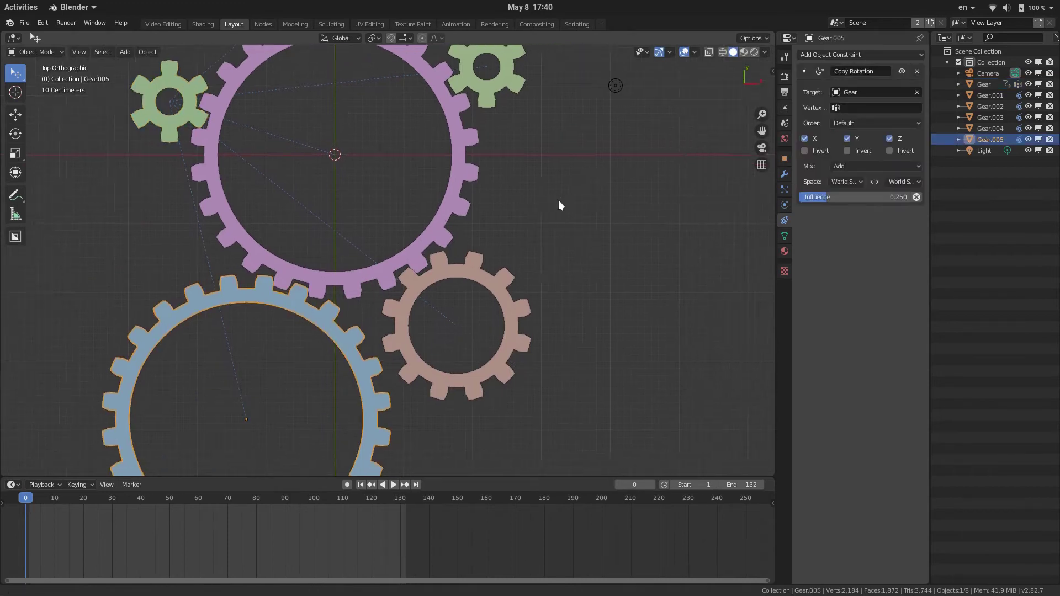
pyautogui.keyDown('shift'); pyautogui.scroll(4, 554, 329); pyautogui.keyUp('shift')
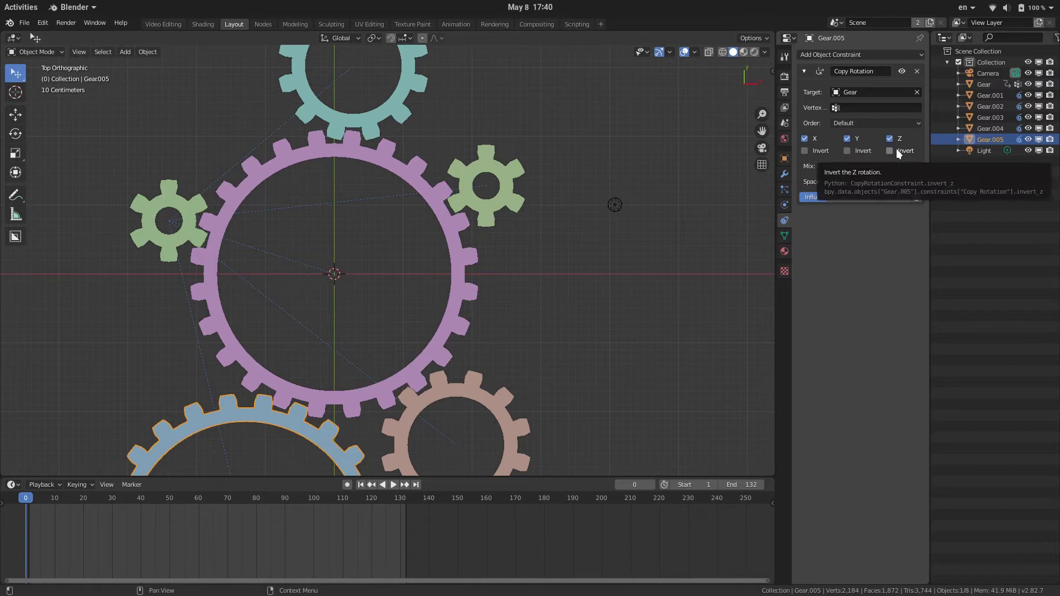
pyautogui.moveTo(566, 299); pyautogui.dragTo(409, 197, button='middle')
pyautogui.press('KP_7')
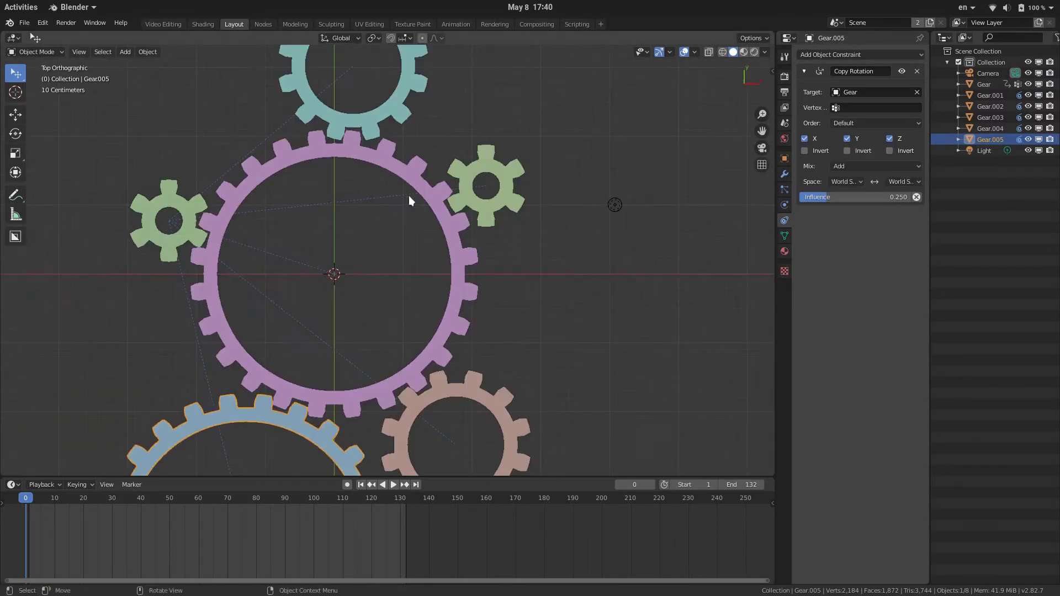
# - Duplicate the blue 24-tooth gear and place the copy 5.92 m in X and 2.1 m in Y away, meshing with the lower 12-tooth gear
pyautogui.keyDown('shift'); pyautogui.moveTo(379, 373); pyautogui.dragTo(459, 244, button='middle'); pyautogui.keyUp('shift')
pyautogui.scroll(-1, 327, 293)
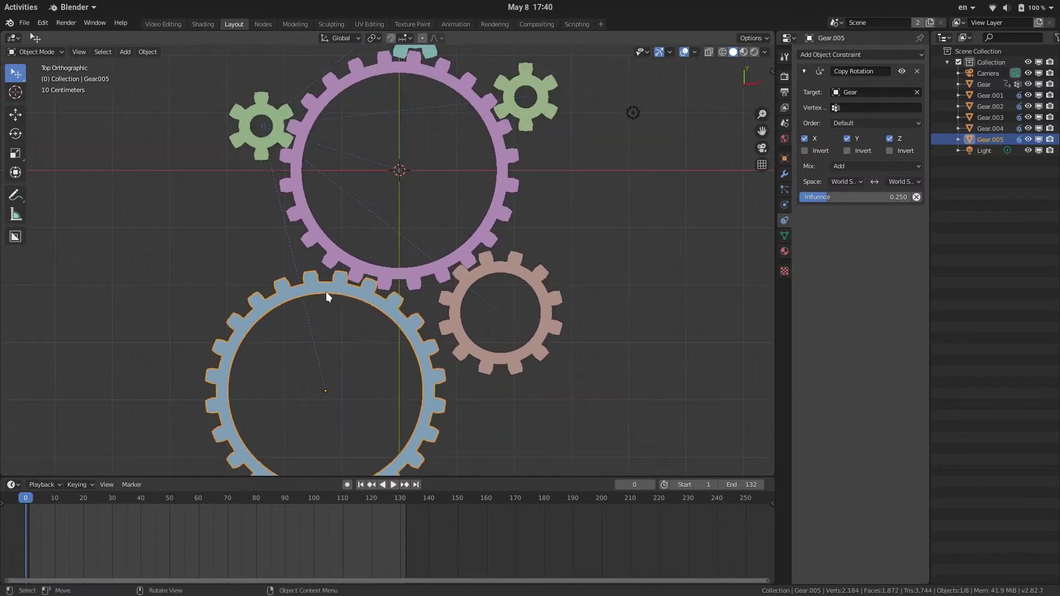
pyautogui.keyDown('shift'); pyautogui.moveTo(326, 291); pyautogui.dragTo(336, 331, button='middle'); pyautogui.keyUp('shift')
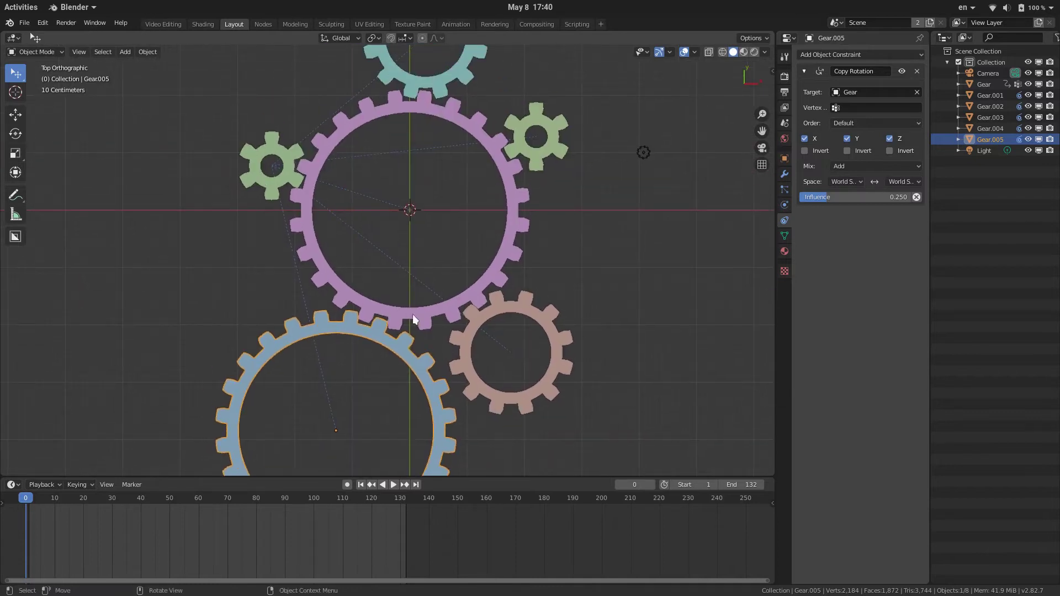
pyautogui.hotkey('shift', 'd')
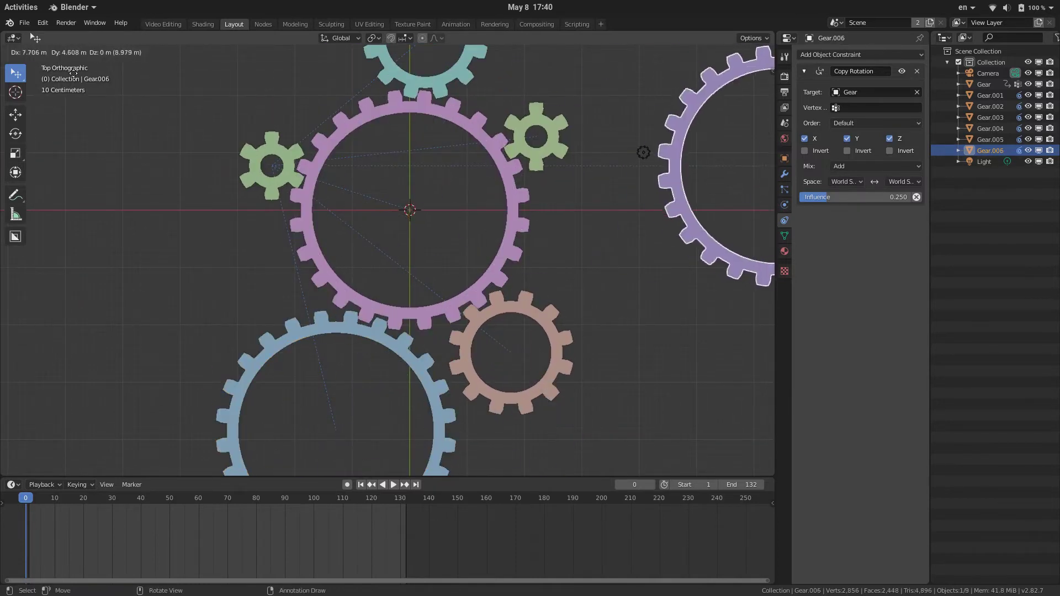
pyautogui.click(736, 214)
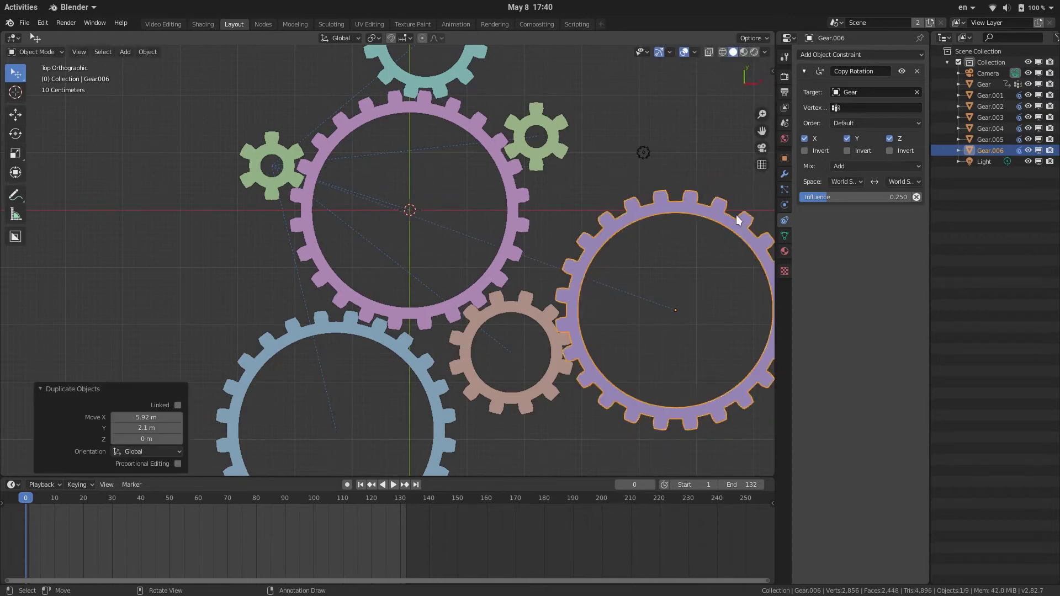
# - Invert the Z rotation in the duplicated gear's Copy Rotation constraint and nudge the gear by 0.0481 m in X and Y
pyautogui.press('space')
# - Play back the animation to check the meshing, and view the gear train in perspective
pyautogui.press('space')
pyautogui.click(903, 148)
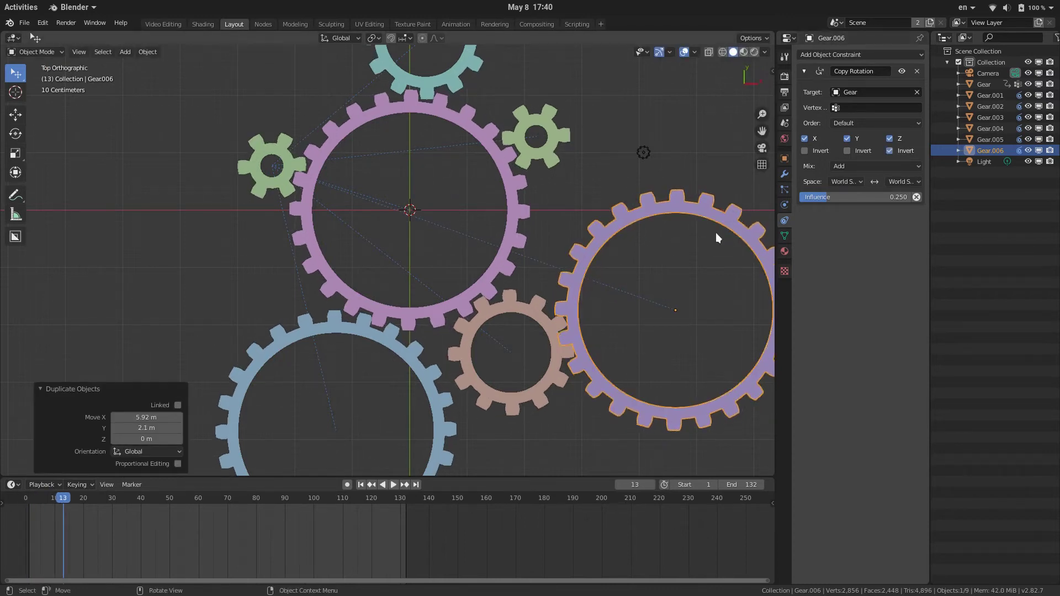
pyautogui.press('g')
pyautogui.click(724, 227)
pyautogui.press('space')
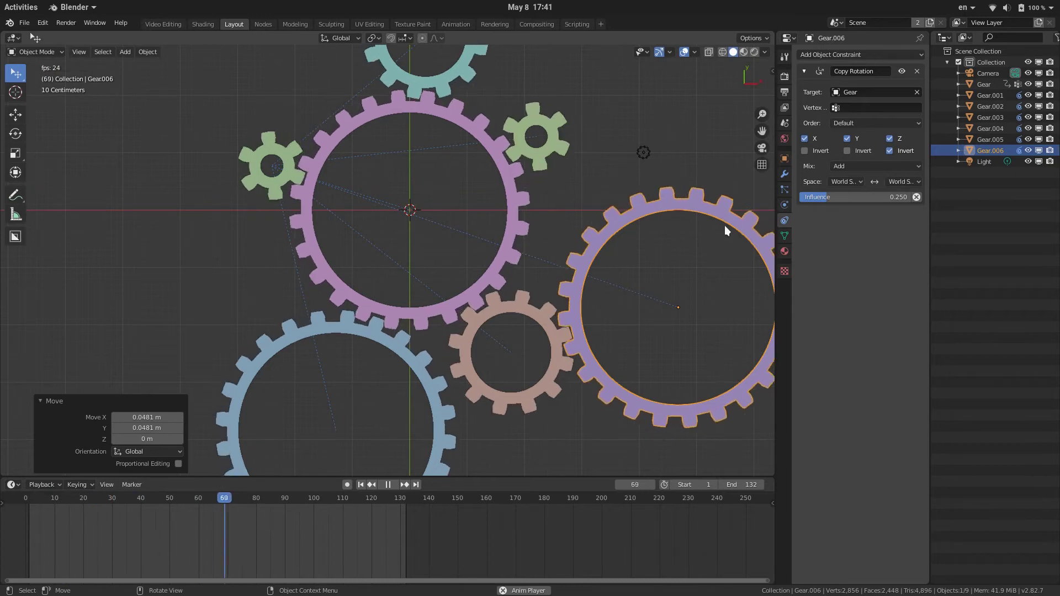
pyautogui.press('space')
pyautogui.moveTo(684, 242); pyautogui.dragTo(611, 213, button='middle')
pyautogui.scroll(3, 611, 213)
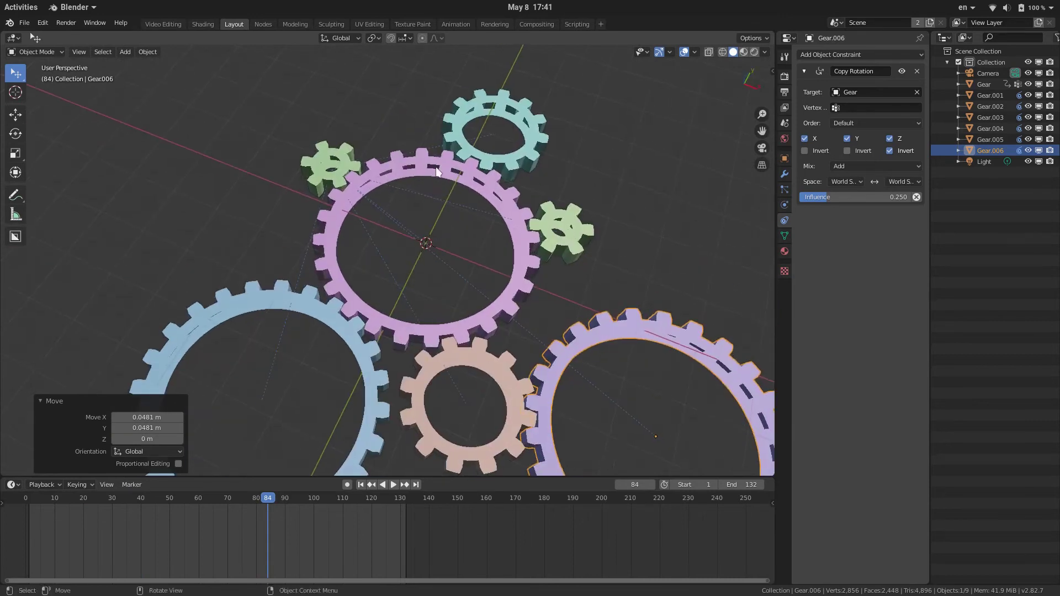
# - Try adding another 24-tooth gear mesh with a 2 m radius beside the left 6-tooth gear, and delete it
pyautogui.hotkey('shift', 'a')
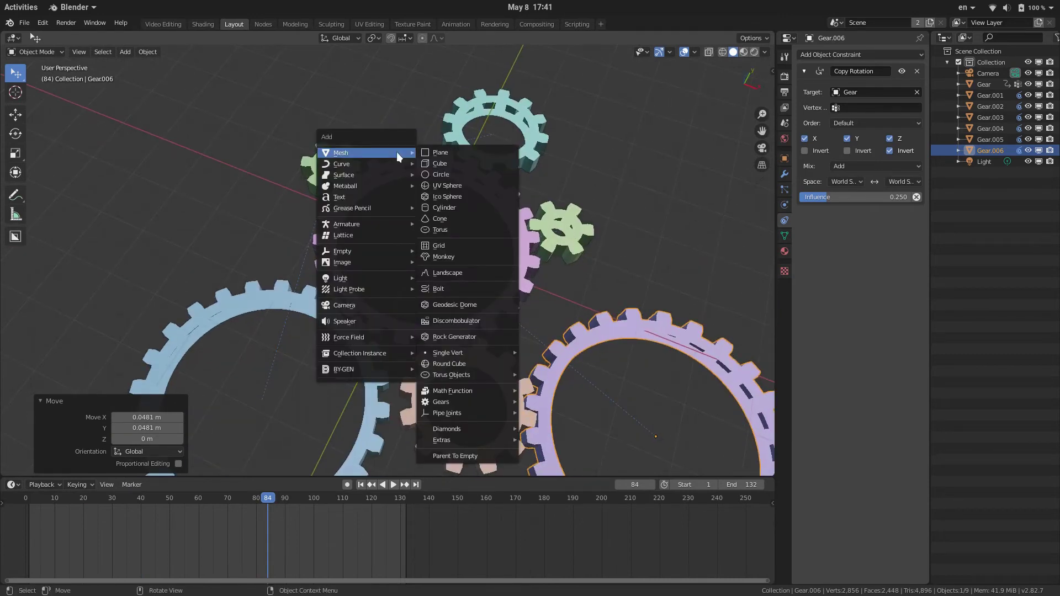
pyautogui.press('Right')
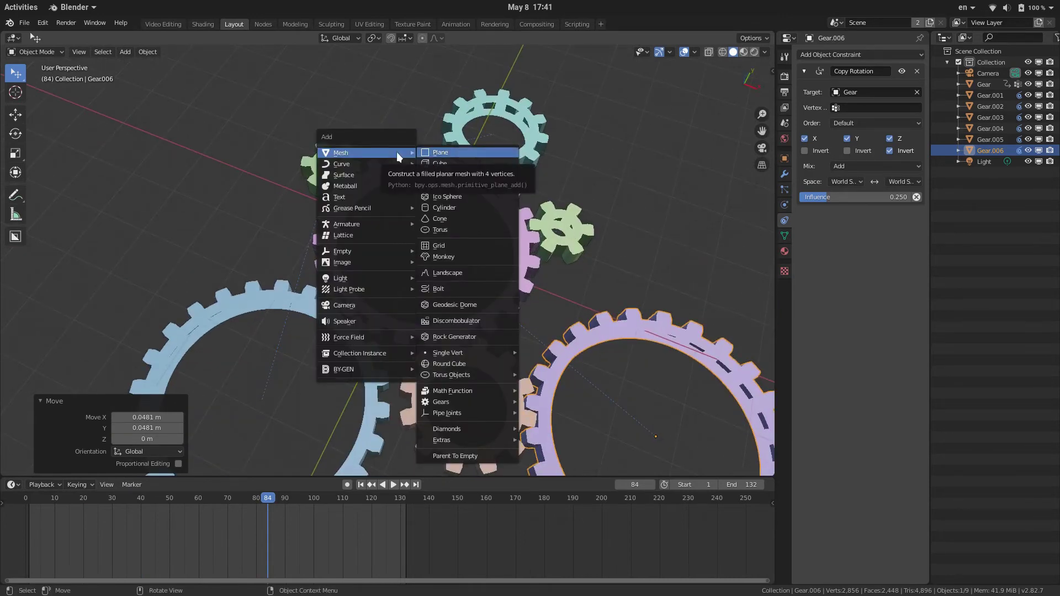
pyautogui.press('Down')
pyautogui.press('Down')
pyautogui.press('Down')
pyautogui.press('Down')
pyautogui.press('Down')
pyautogui.press('Down')
pyautogui.press('Down')
pyautogui.press('Down')
pyautogui.press('Down')
pyautogui.press('Down')
pyautogui.press('Down')
pyautogui.press('Down')
pyautogui.press('Down')
pyautogui.press('Down')
pyautogui.press('Down')
pyautogui.press('Down')
pyautogui.press('Down')
pyautogui.press('Down')
pyautogui.press('Down')
pyautogui.press('Down')
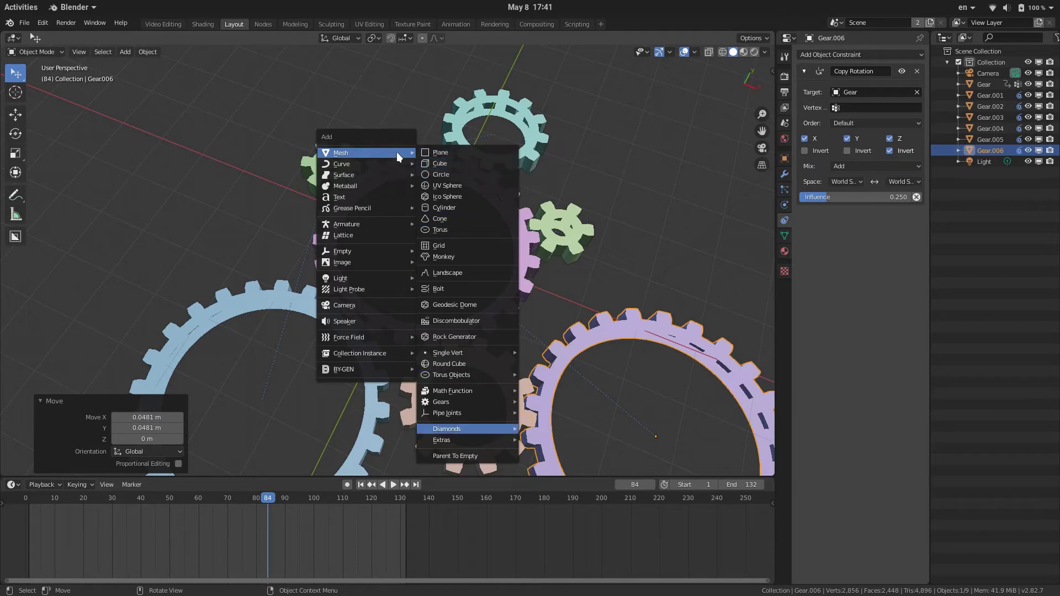
pyautogui.press('Up')
pyautogui.press('Up')
pyautogui.press('Right')
pyautogui.press('Return')
pyautogui.press('g')
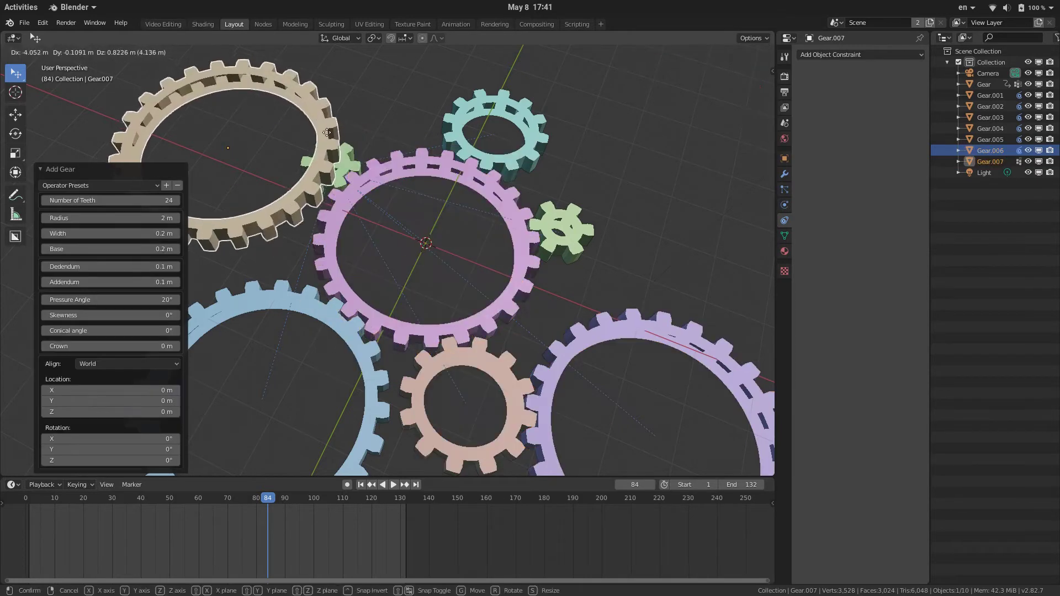
pyautogui.click(323, 134)
pyautogui.press('Delete')
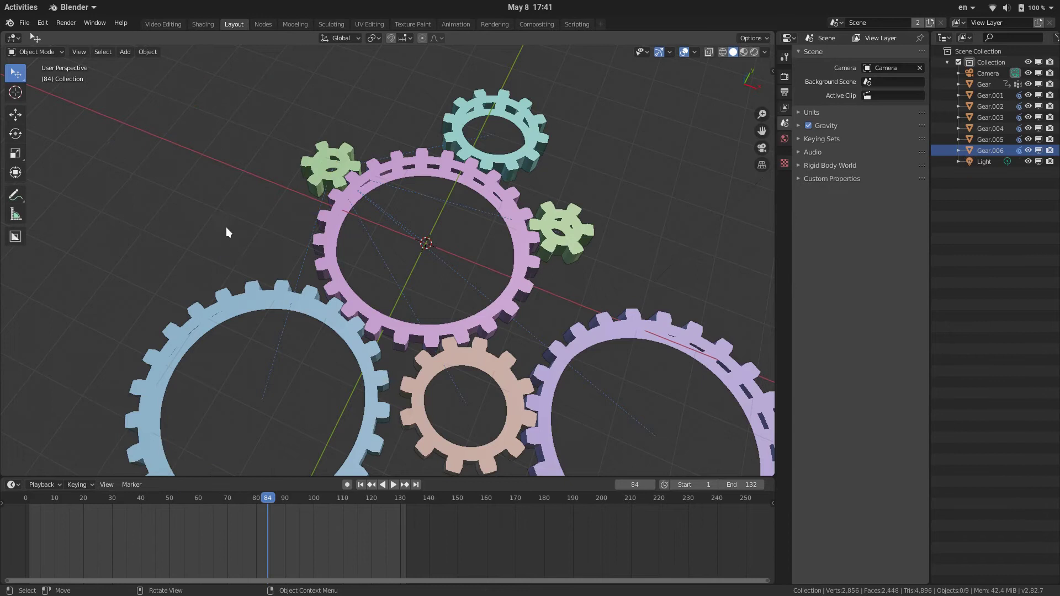
# - Add a Subdivision Surface modifier to the blue 24-tooth gear
pyautogui.click(314, 292)
pyautogui.keyDown('alt'); pyautogui.moveTo(300, 331); pyautogui.dragTo(418, 263); pyautogui.keyUp('alt')
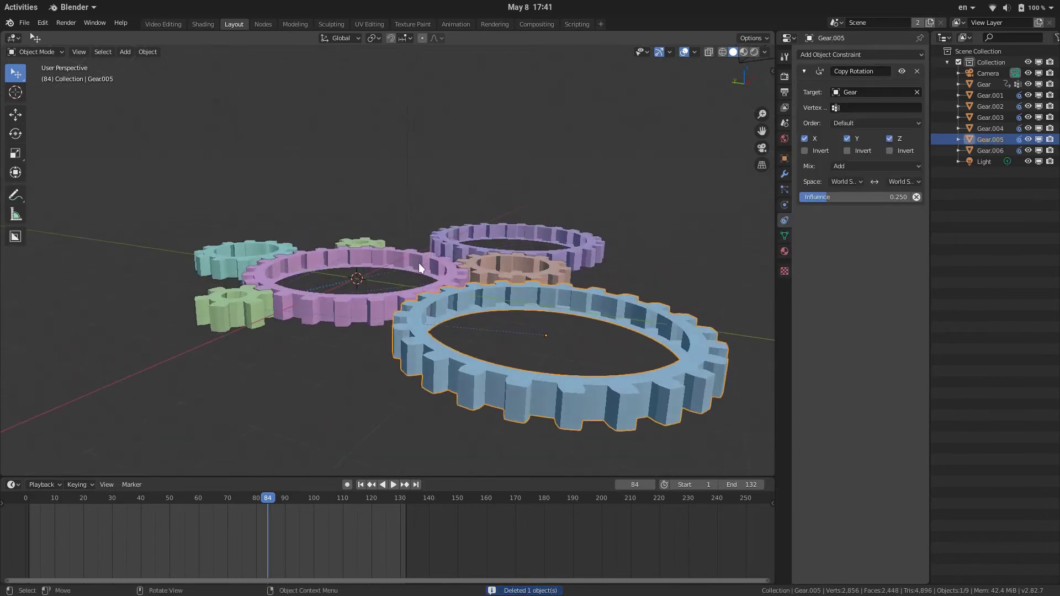
pyautogui.hotkey('ctrl', 'b')
pyautogui.moveTo(718, 287); pyautogui.dragTo(418, 247, button='middle')
# - Close the blue gear's open inner wall by bridging its upper and lower inner edge loops with LoopTools Bridge
pyautogui.press('Tab')
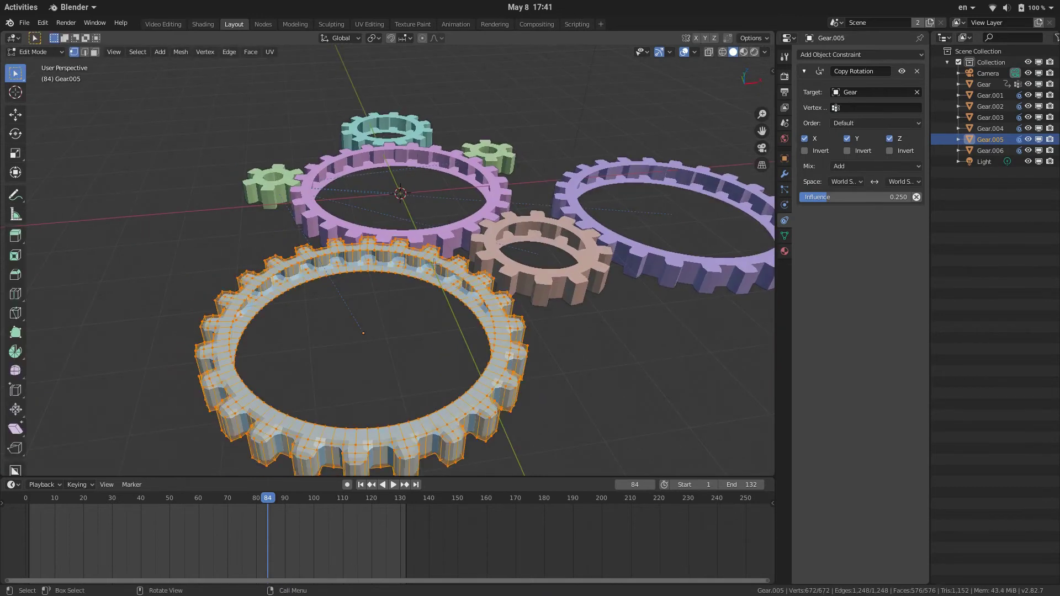
pyautogui.press('2')
pyautogui.click(435, 265)
pyautogui.scroll(4, 459, 267)
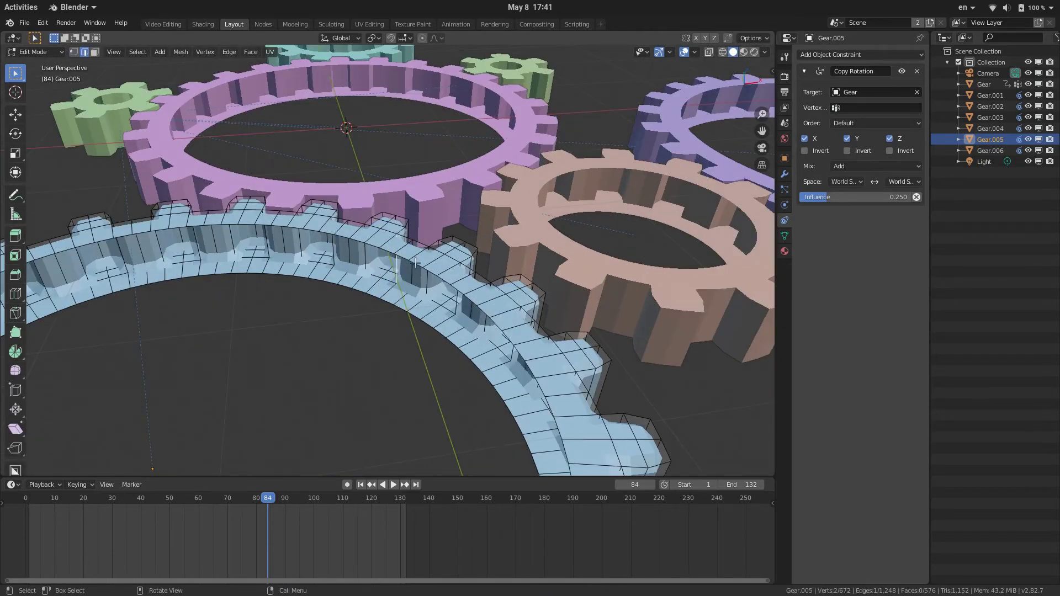
pyautogui.keyDown('alt'); pyautogui.click(417, 265); pyautogui.keyUp('alt')
pyautogui.moveTo(417, 265); pyautogui.dragTo(452, 293, button='middle')
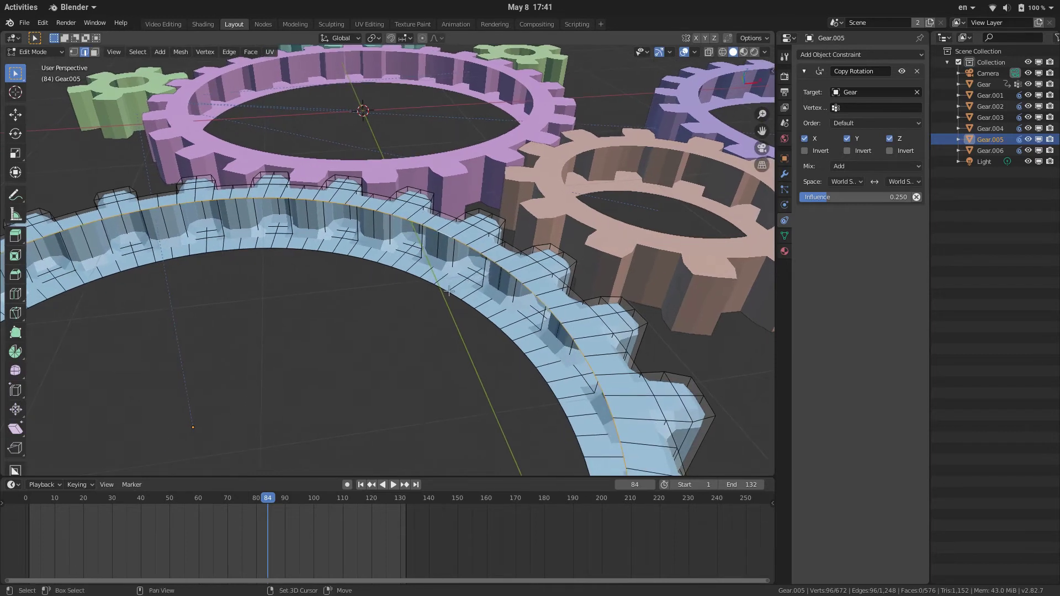
pyautogui.keyDown('alt'); pyautogui.keyDown('shift'); pyautogui.click(452, 293); pyautogui.keyUp('shift'); pyautogui.keyUp('alt')
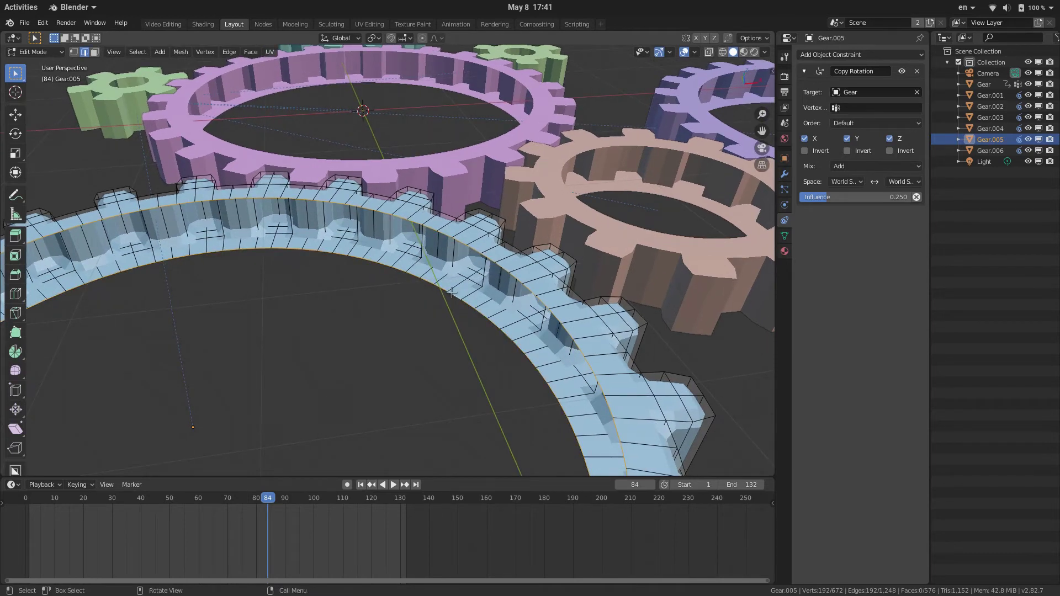
pyautogui.rightClick(452, 292)
pyautogui.moveTo(412, 209)
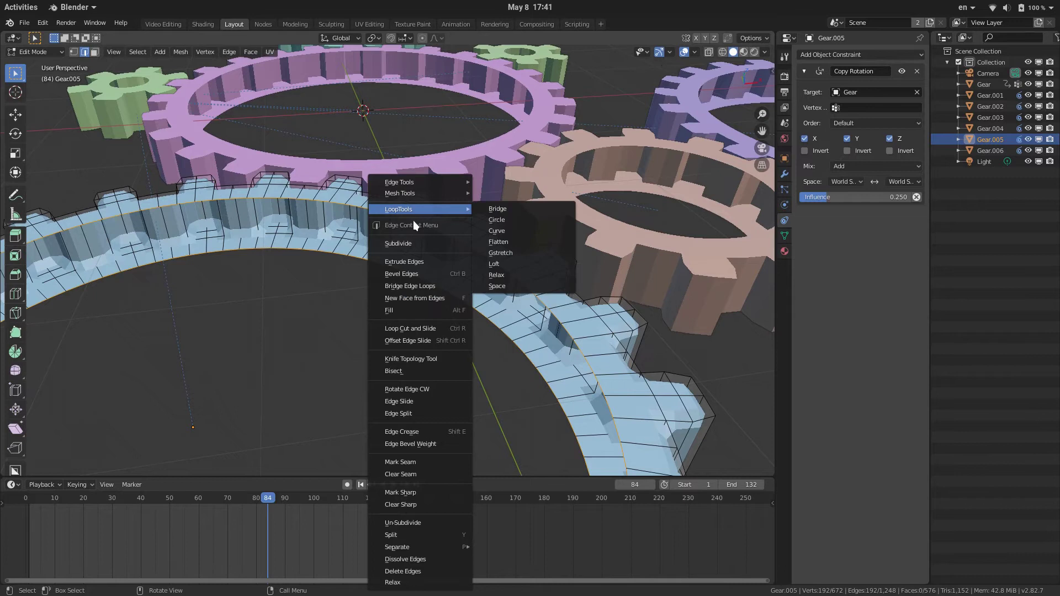
pyautogui.click(521, 210)
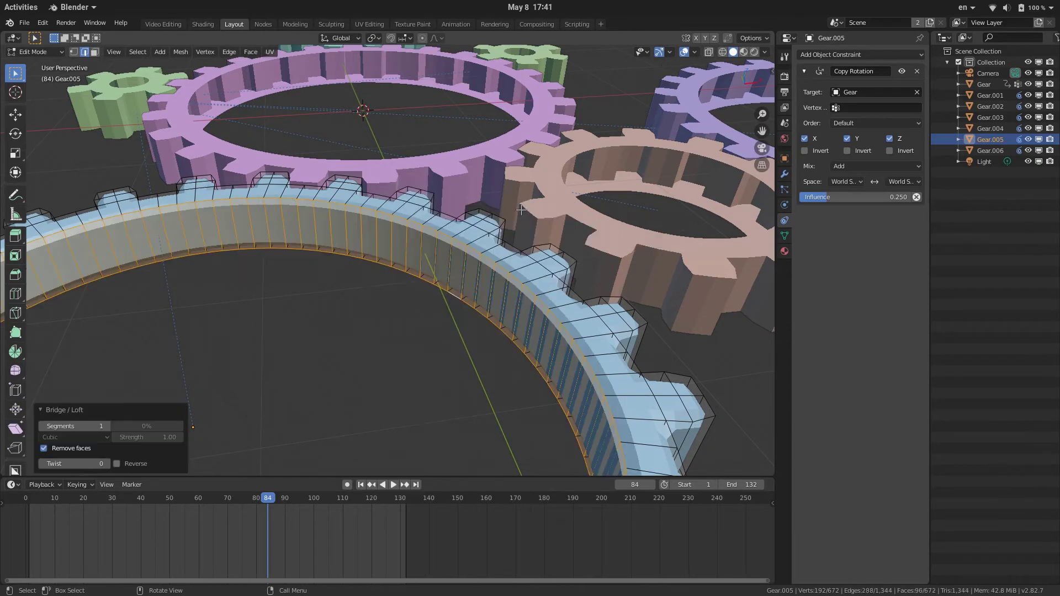
pyautogui.scroll(3, 505, 207)
pyautogui.press('Tab')
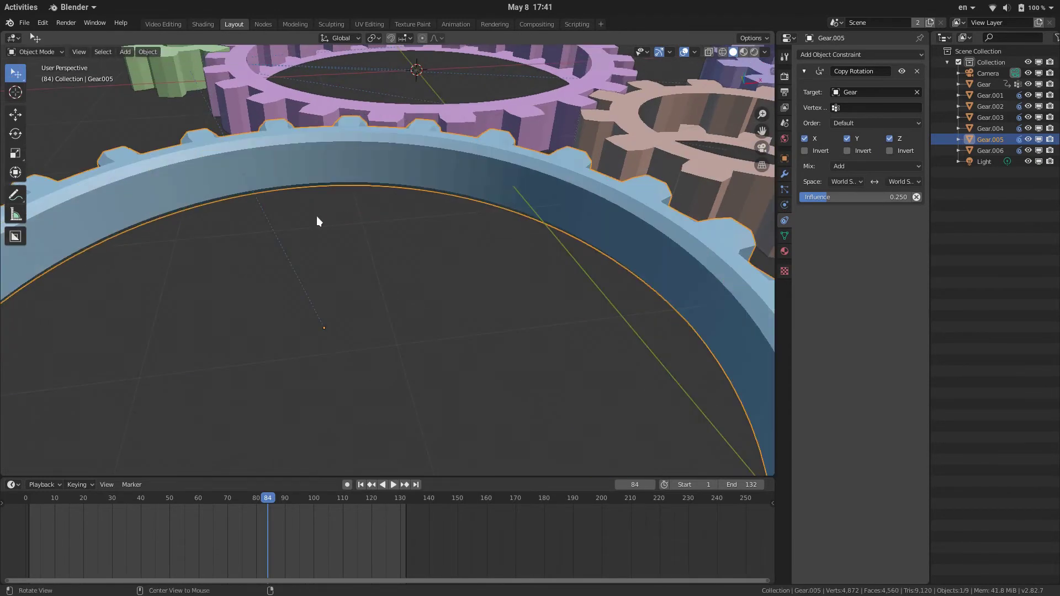
pyautogui.moveTo(317, 219); pyautogui.dragTo(408, 217, button='middle')
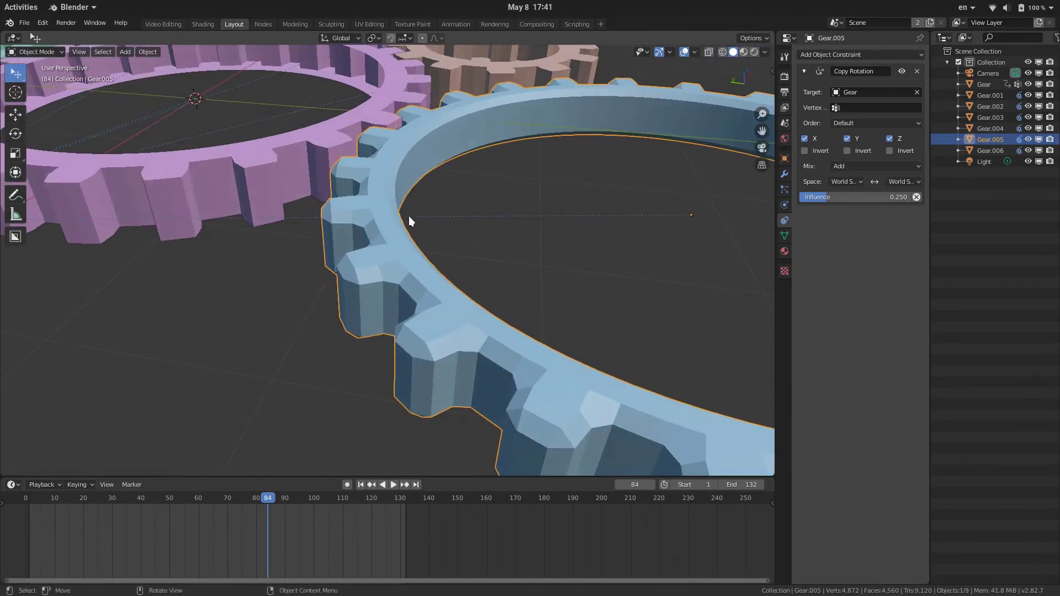
pyautogui.press('KP_7')
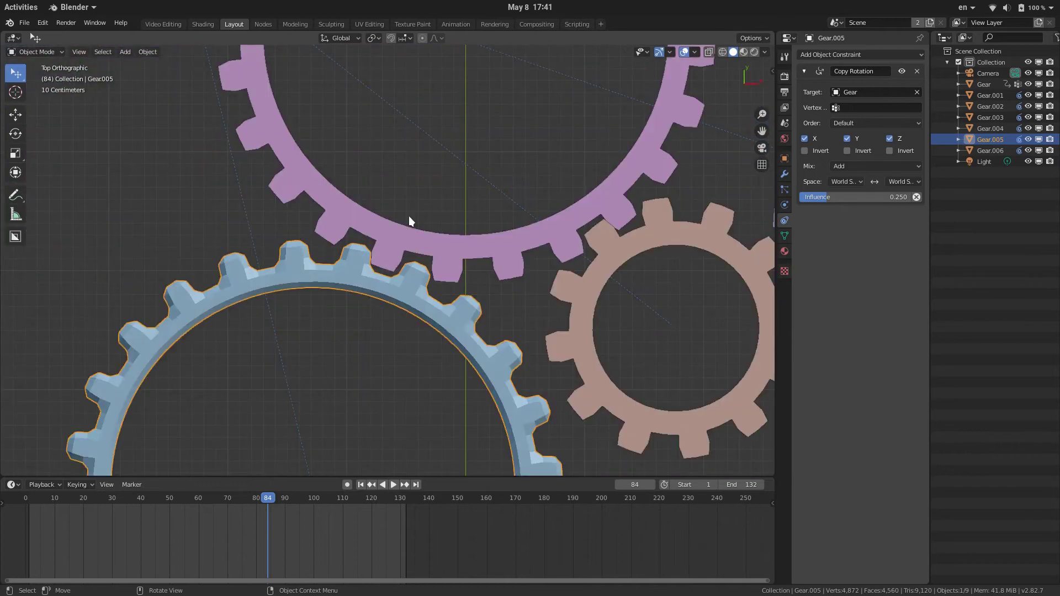
pyautogui.scroll(-2, 408, 216)
pyautogui.keyDown('shift'); pyautogui.moveTo(409, 217); pyautogui.dragTo(333, 322, button='middle'); pyautogui.keyUp('shift')
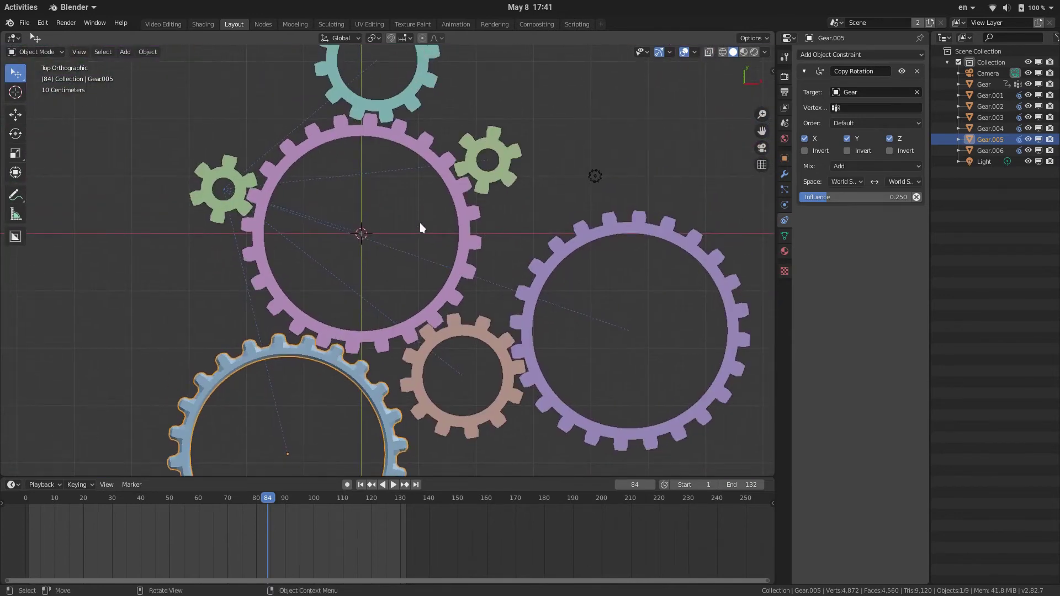
# - Start a new General file without saving the gear train scene
pyautogui.hotkey('ctrl', 'n')
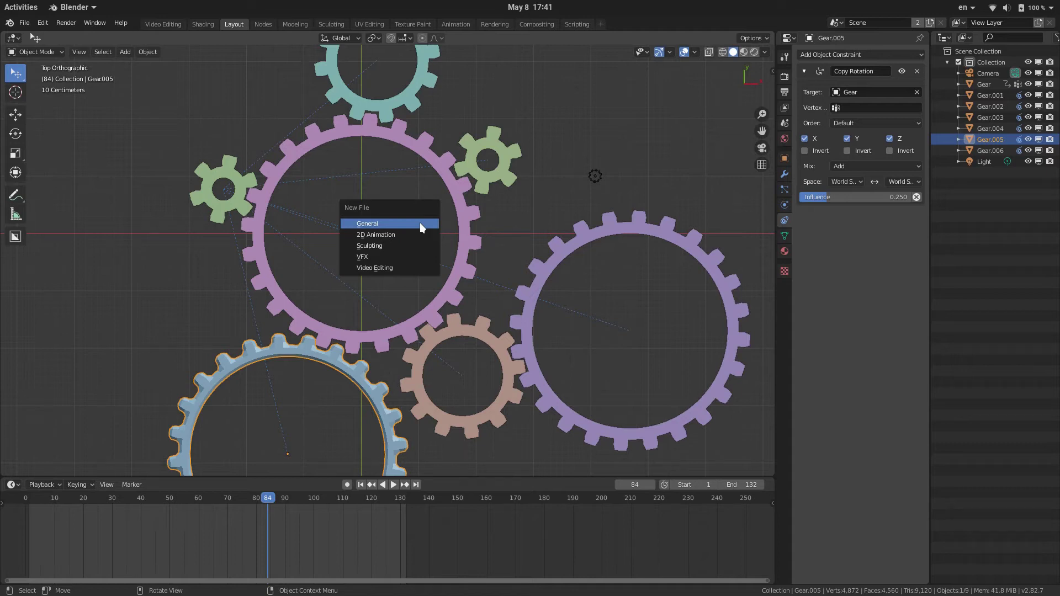
pyautogui.click(420, 223)
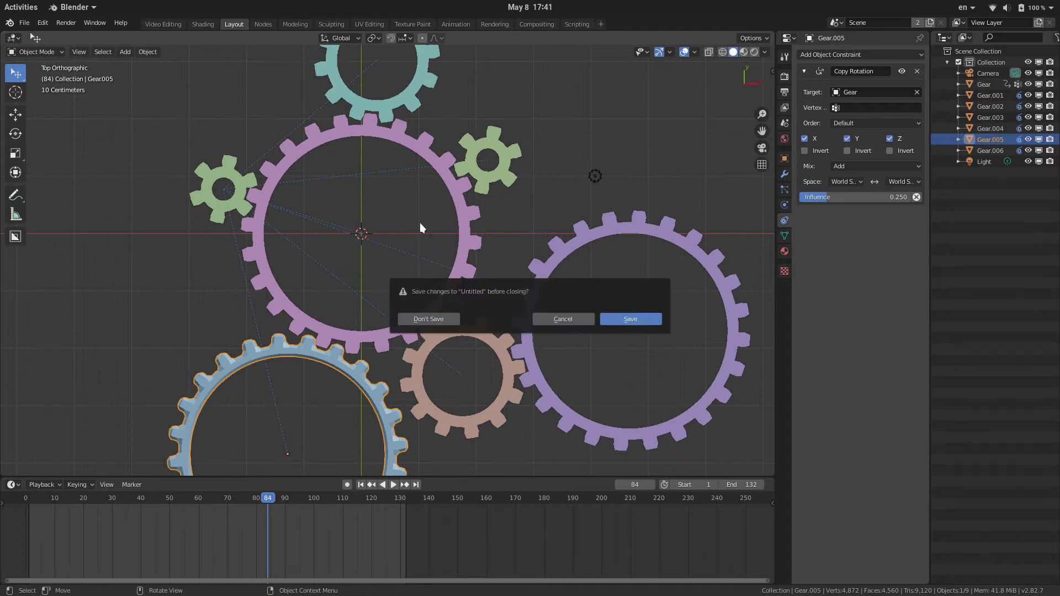
pyautogui.press('d')
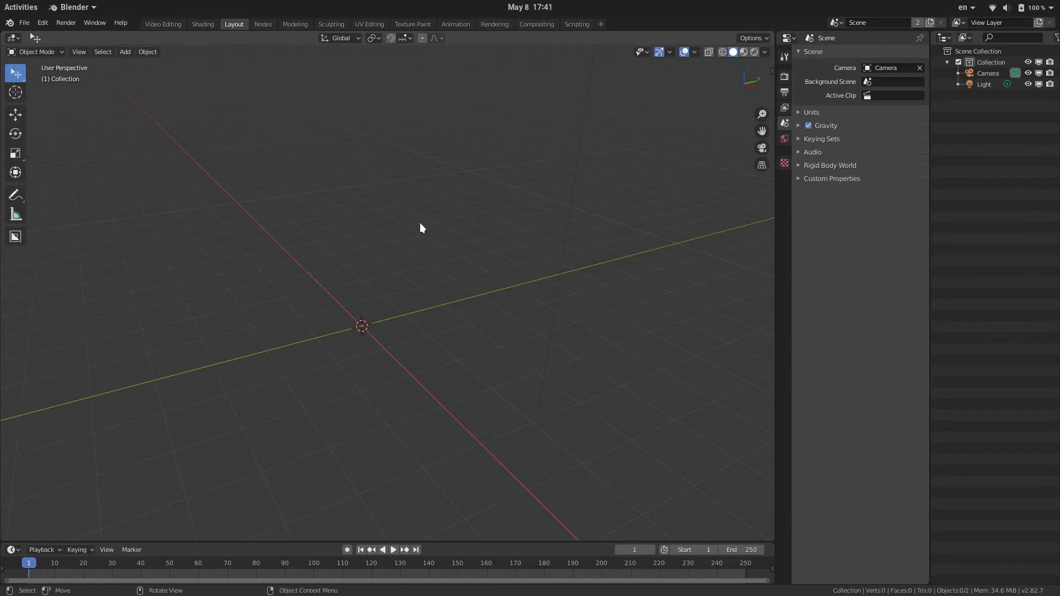
# - Add a cube mesh at the world origin and view it in perspective
pyautogui.hotkey('shift', 'a')
pyautogui.moveTo(419, 223)
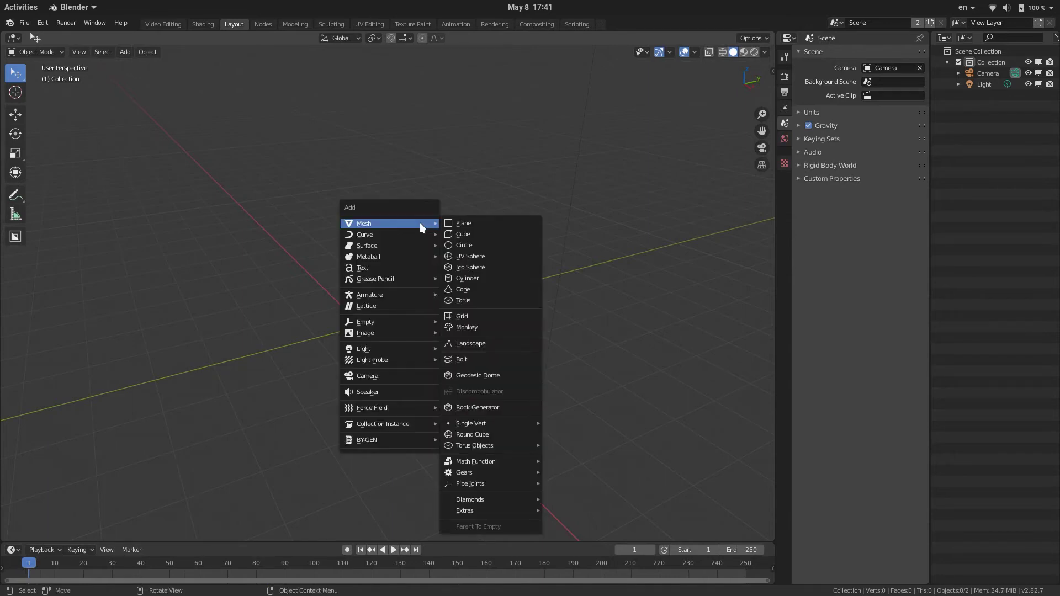
pyautogui.press('m')
pyautogui.press('c')
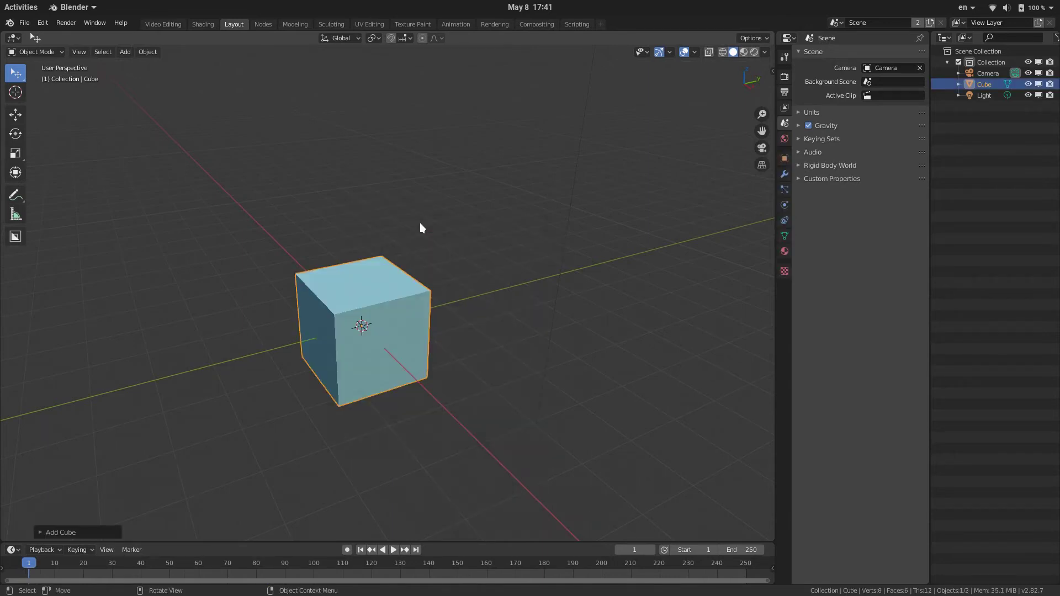
pyautogui.press('KP_Decimal')
pyautogui.press('KP_1')
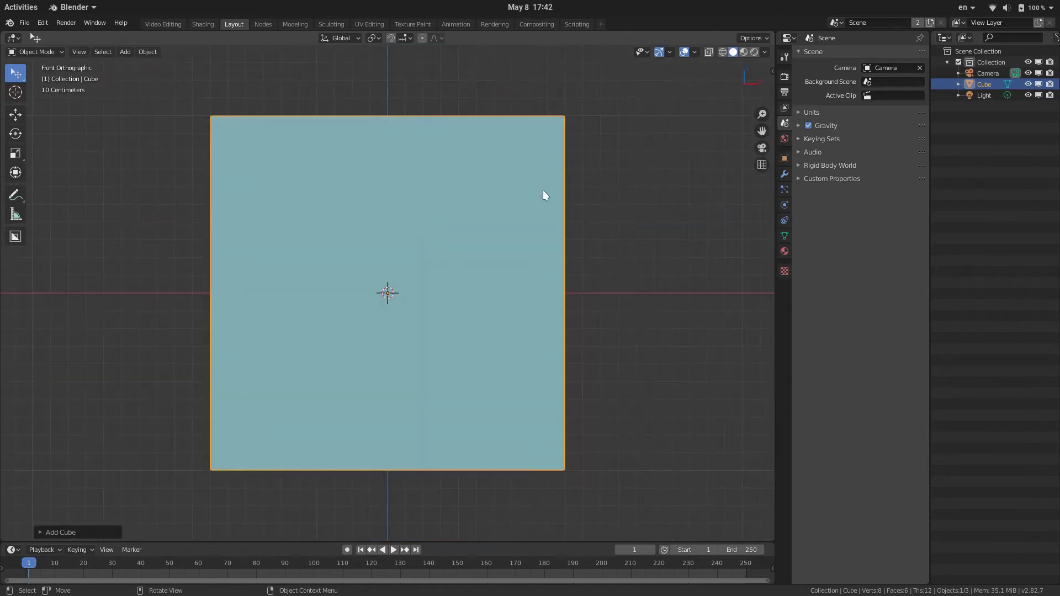
pyautogui.press('KP_5')
pyautogui.moveTo(568, 185); pyautogui.dragTo(545, 232, button='middle')
pyautogui.scroll(-3, 504, 235)
pyautogui.scroll(-6, 545, 232)
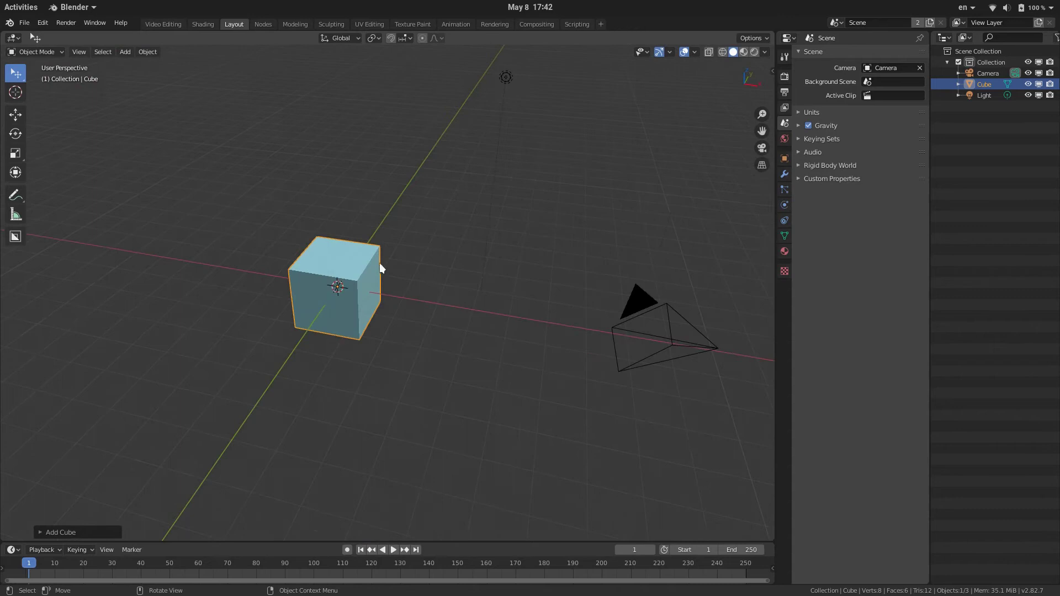
pyautogui.scroll(3, 373, 263)
pyautogui.moveTo(366, 264); pyautogui.dragTo(556, 289, button='middle')
pyautogui.press('Tab')
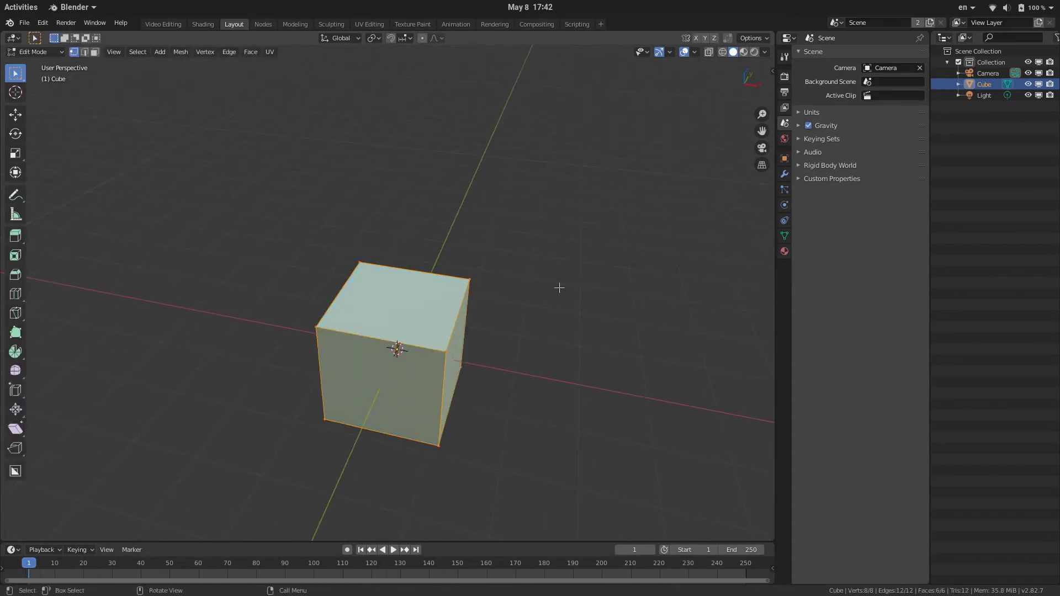
pyautogui.press('s')
pyautogui.press('Escape')
pyautogui.press('Tab')
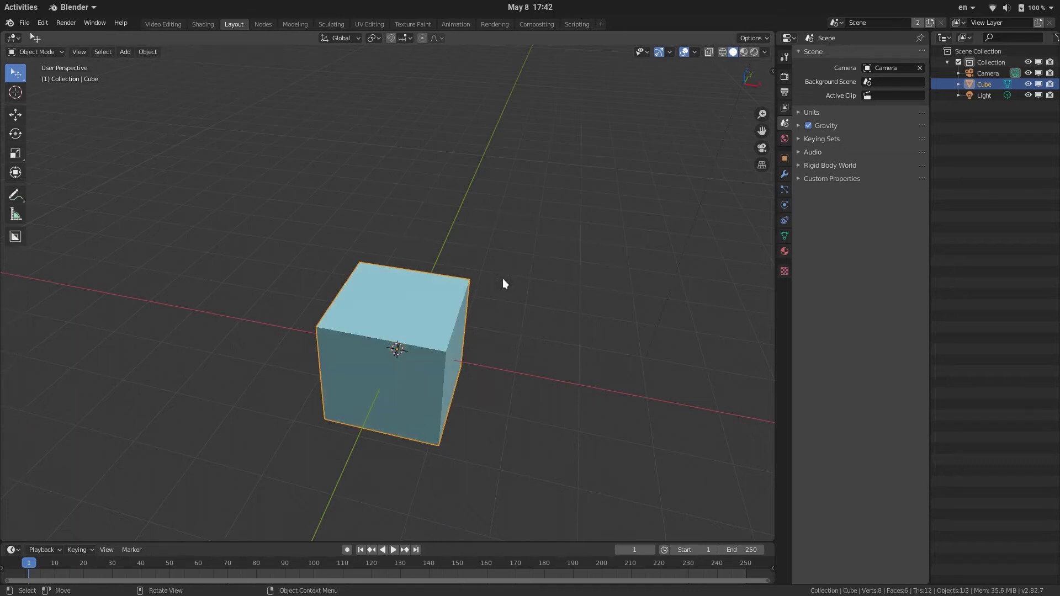
# - Add a Bezier circle curve at the cube's centre and turn on X-ray display to see it inside the cube
pyautogui.hotkey('shift', 'a')
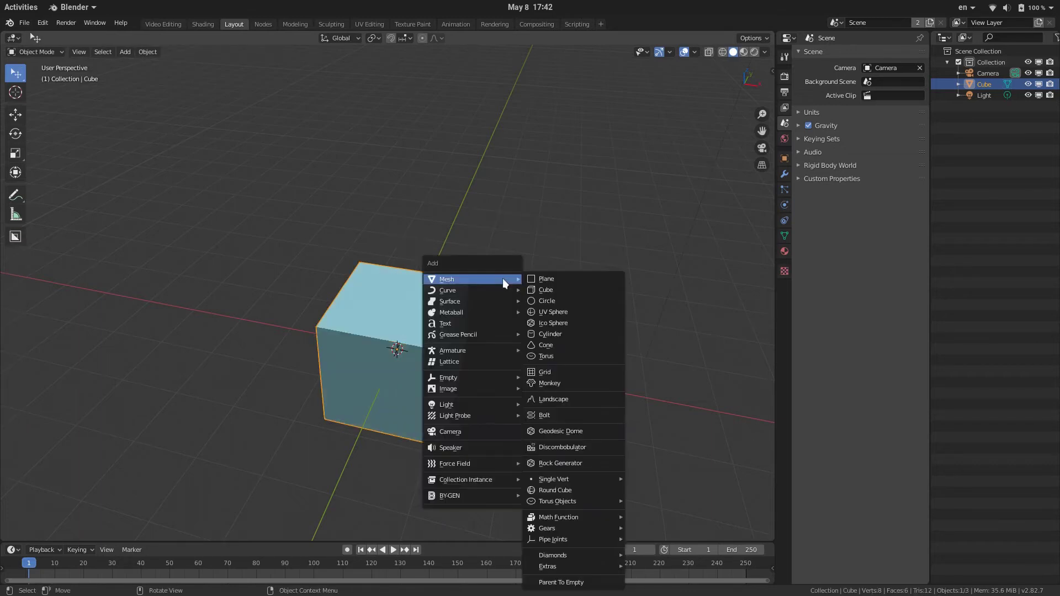
pyautogui.press('c')
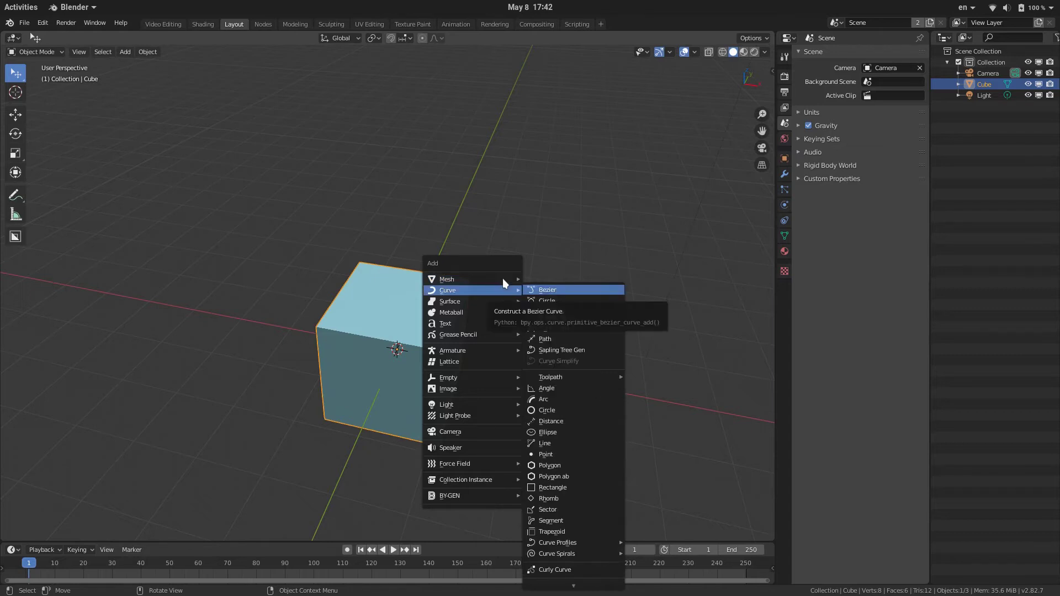
pyautogui.press('c')
pyautogui.click(453, 294)
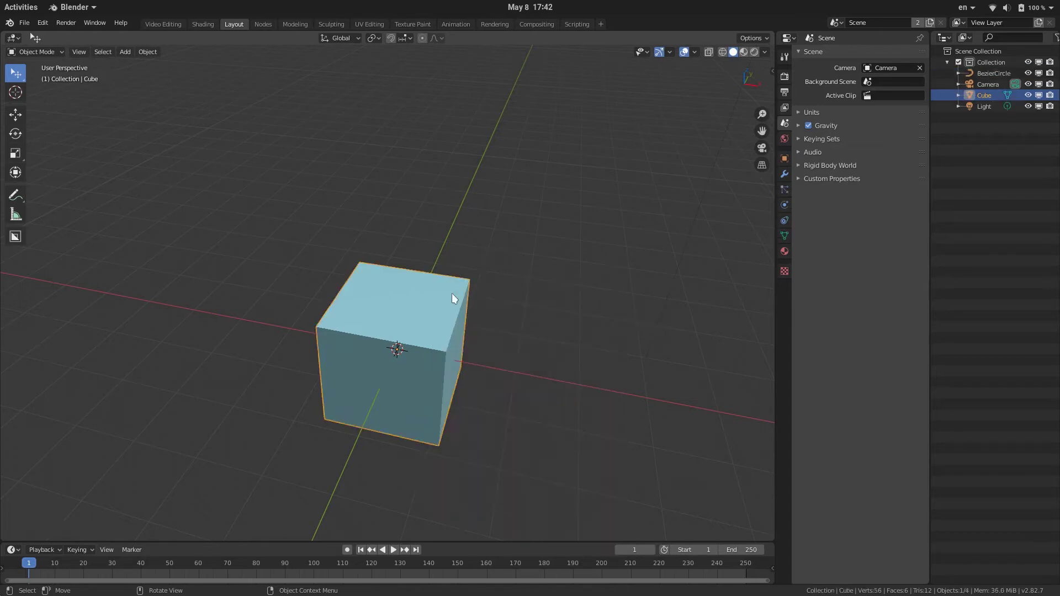
pyautogui.press('z')
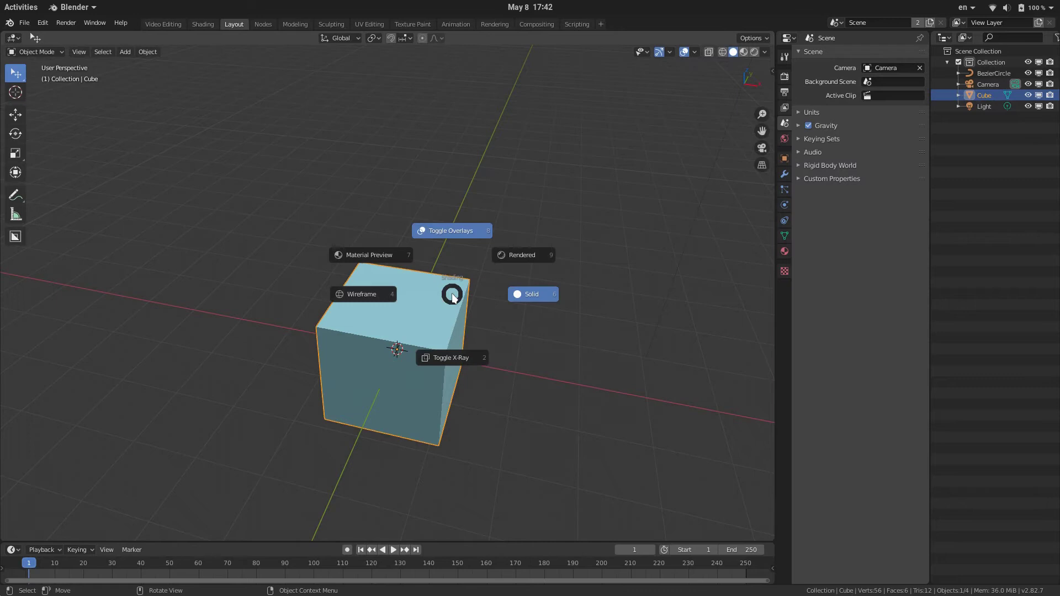
pyautogui.click(441, 359)
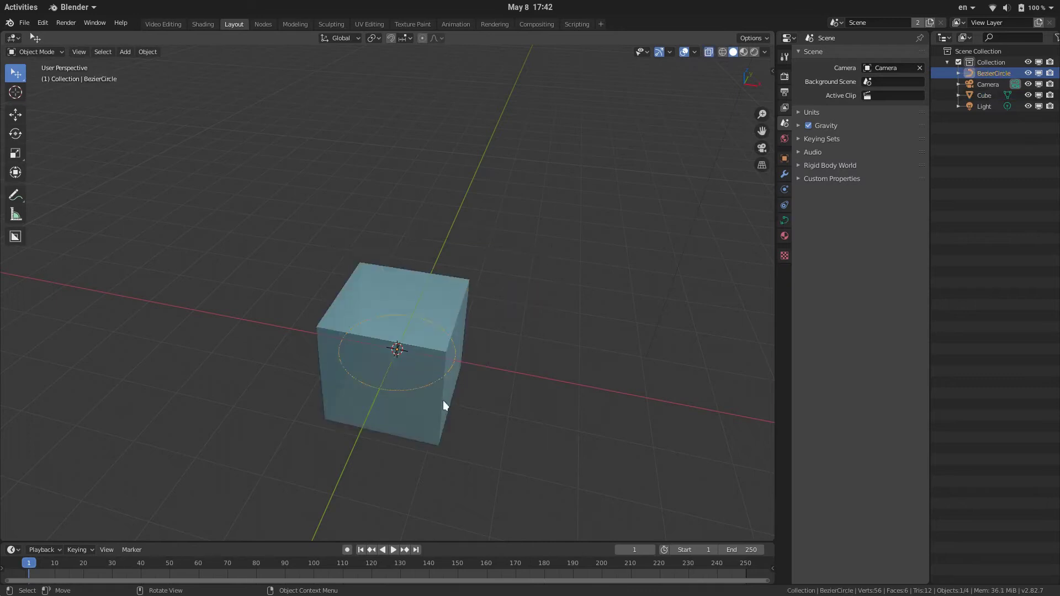
# - Add an Array modifier to the cube
pyautogui.click(779, 178)
pyautogui.click(826, 54)
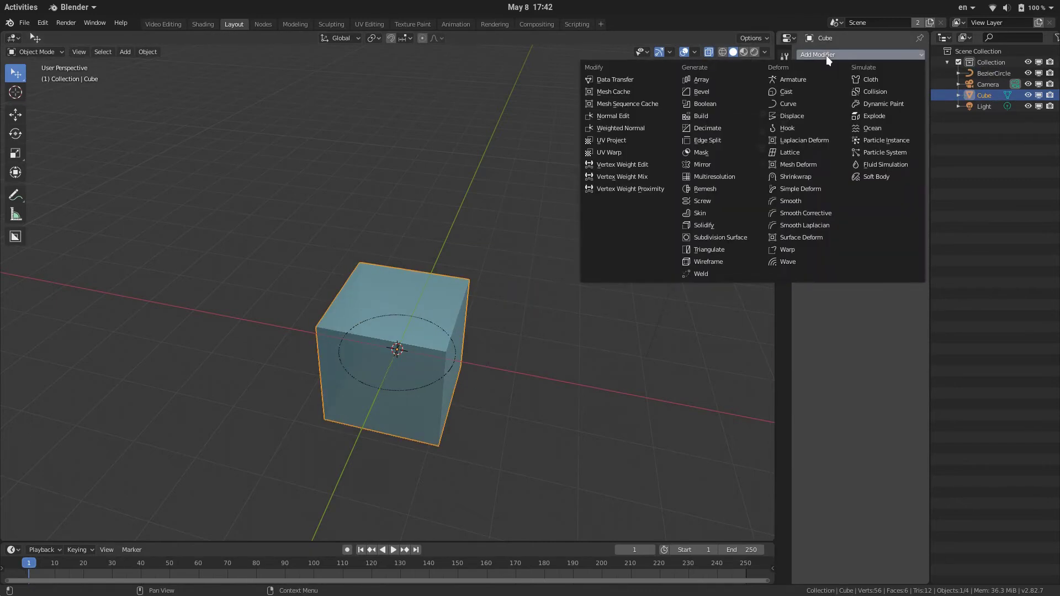
pyautogui.press('a')
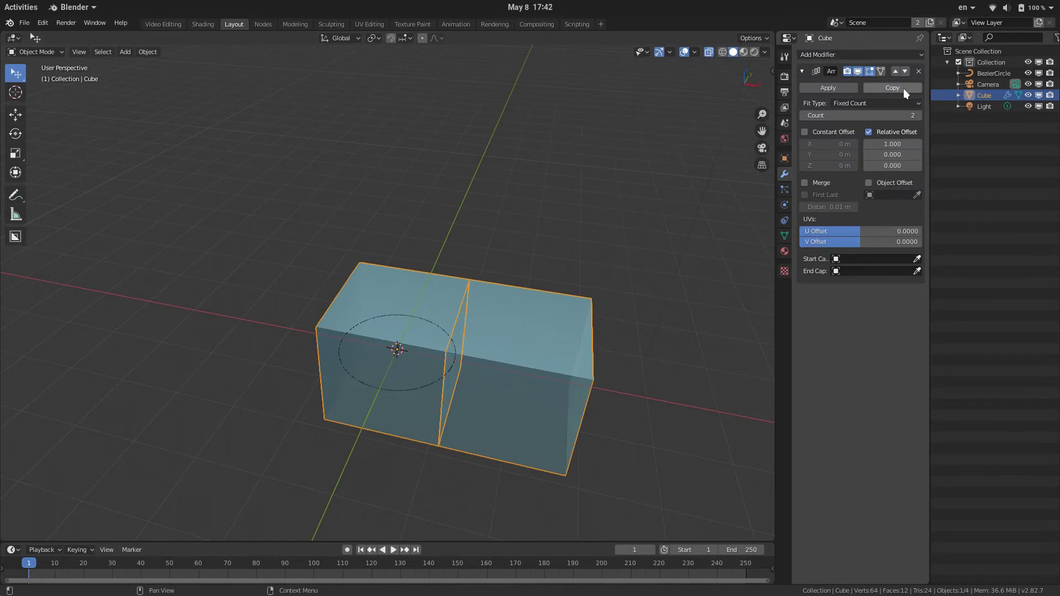
# - Add a Curve modifier to the cube below the Array modifier, with BezierCircle as its object
pyautogui.click(825, 57)
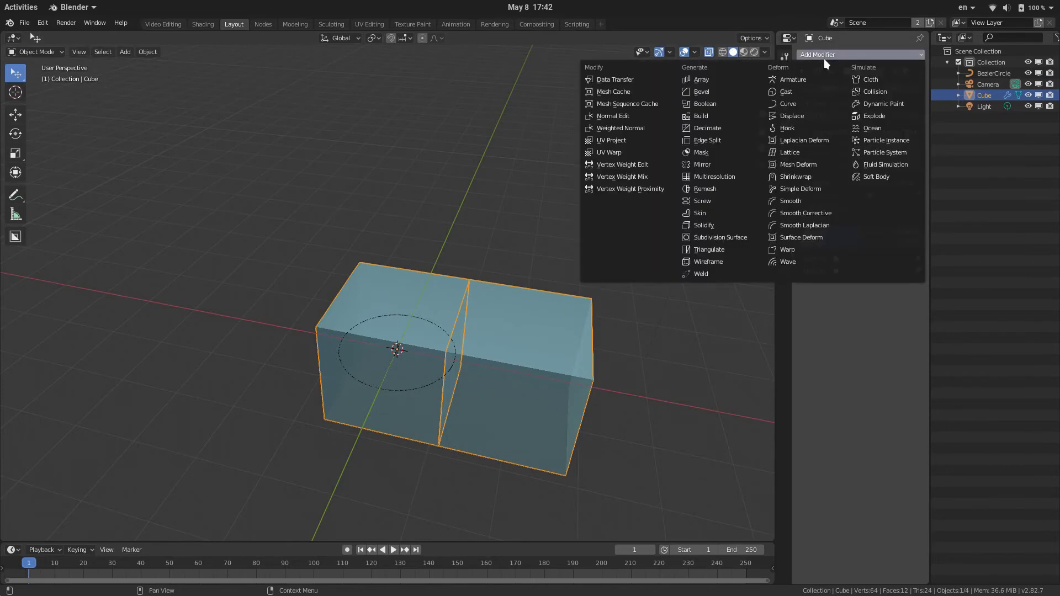
pyautogui.click(800, 103)
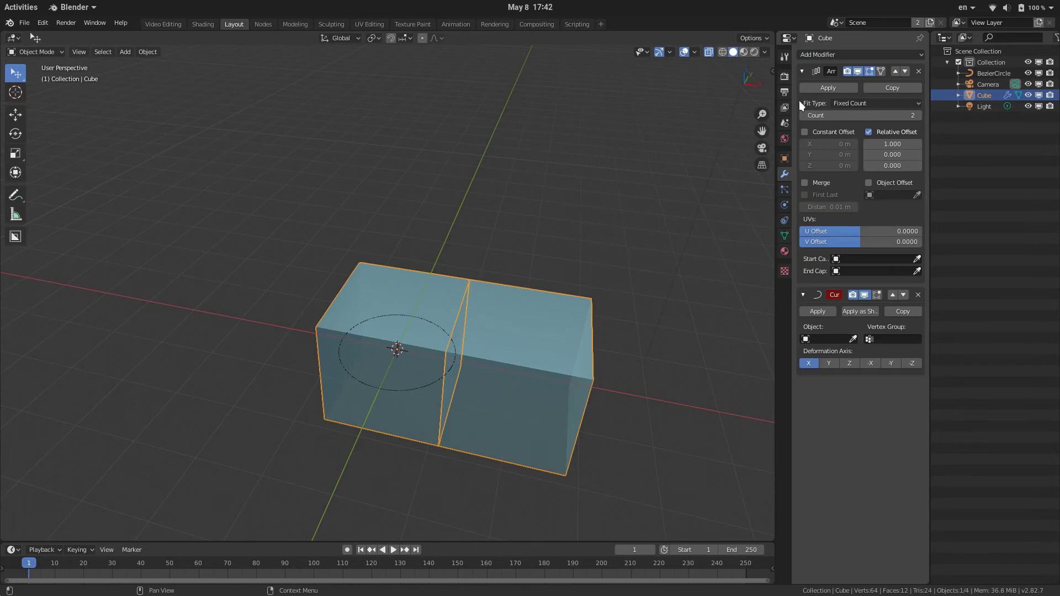
pyautogui.click(842, 339)
pyautogui.click(833, 357)
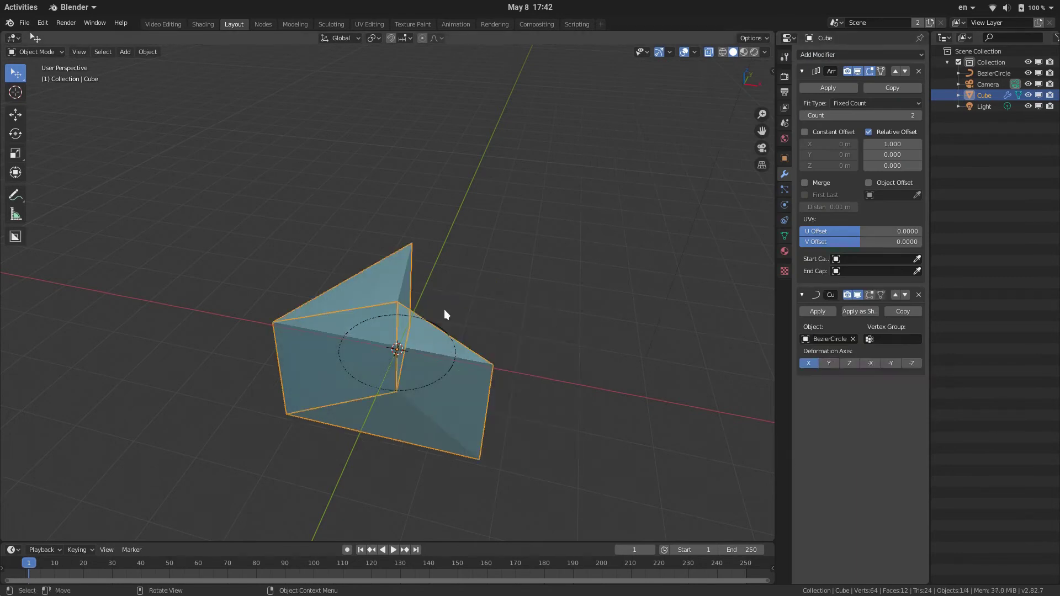
# - Scale the cube down to about a quarter of its size so its array segments bend along the circle, checking from above
pyautogui.click(449, 322)
pyautogui.click(442, 368)
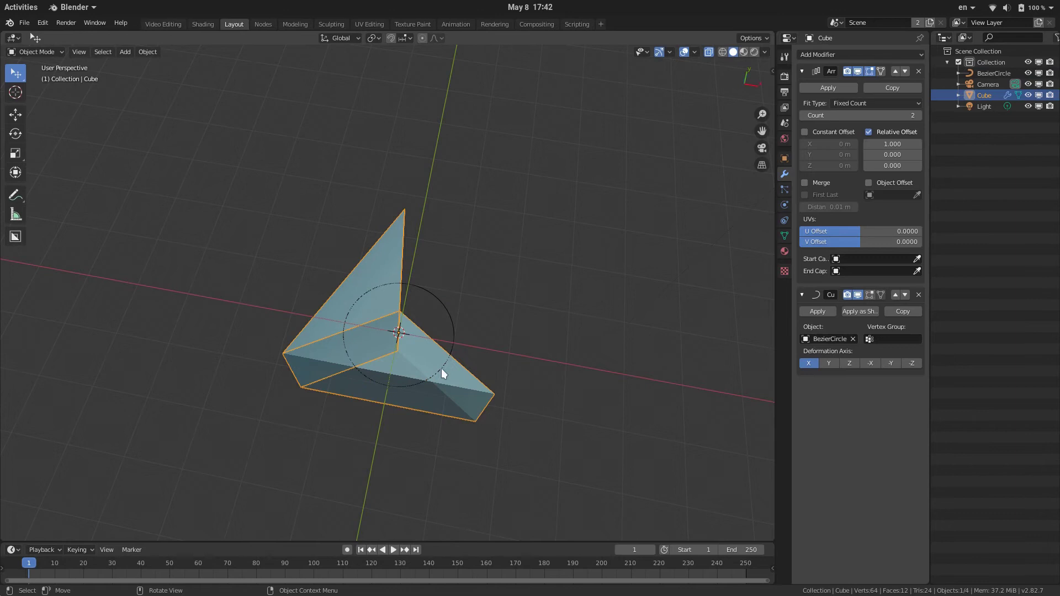
pyautogui.press('s')
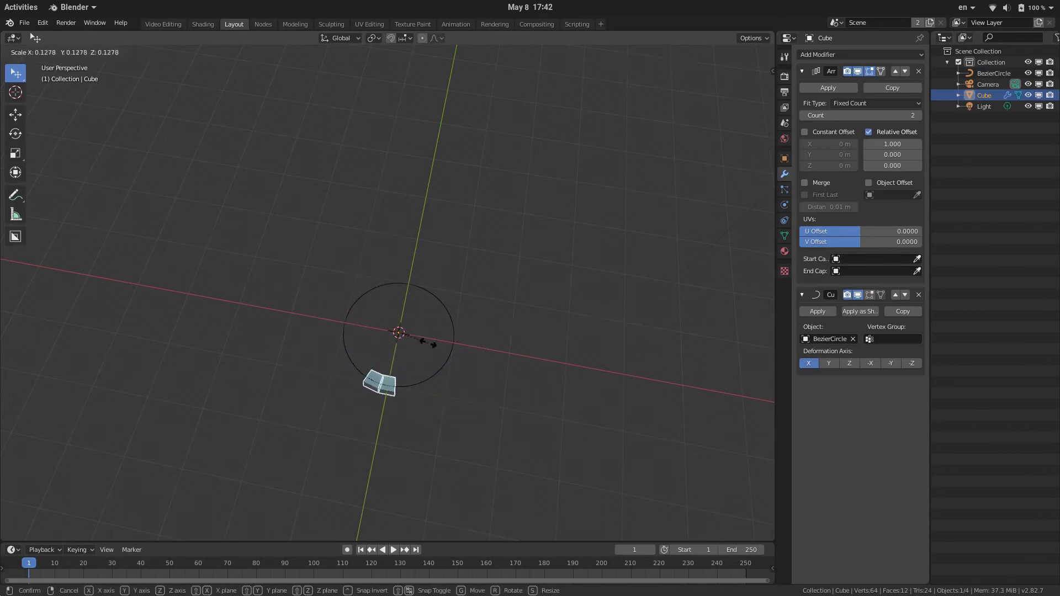
pyautogui.click(445, 341)
pyautogui.press('KP_7')
pyautogui.press('s')
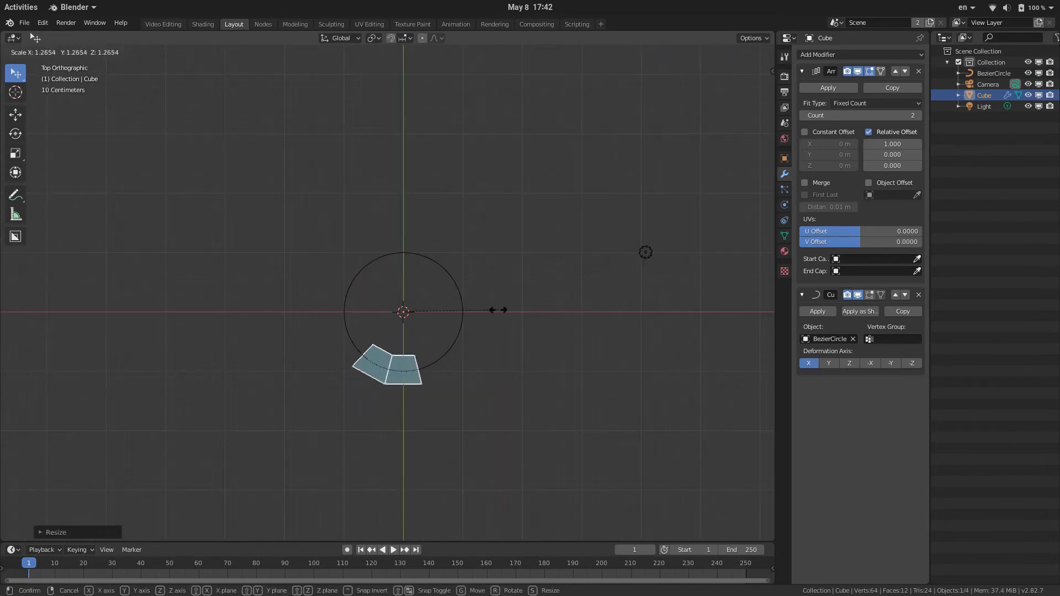
pyautogui.click(503, 312)
# - Set the Array modifier's fit type to Fit Curve with BezierCircle as its curve, and apply the cube's scale
pyautogui.click(888, 104)
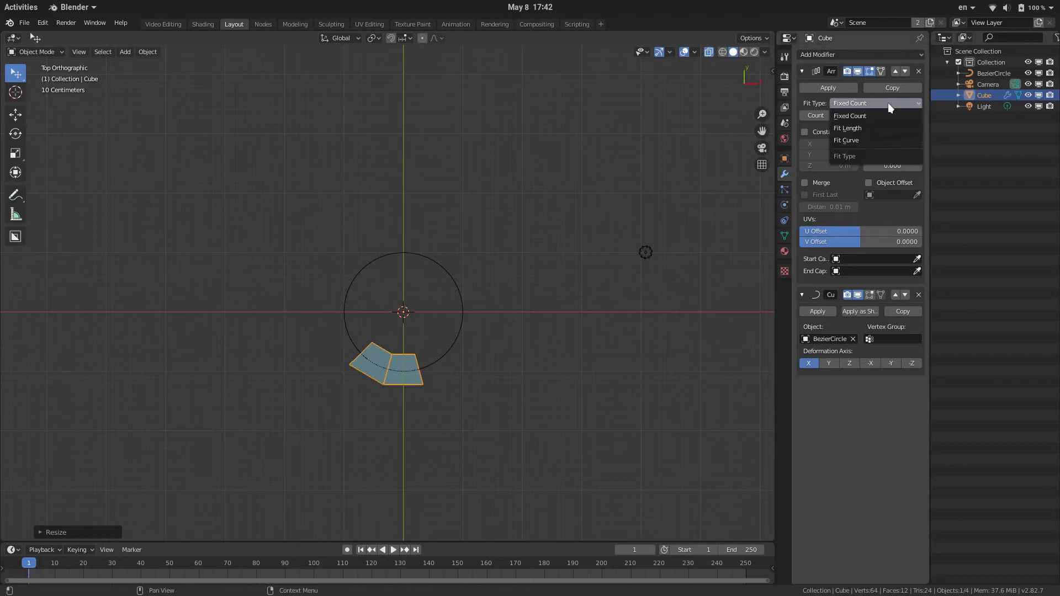
pyautogui.click(866, 140)
pyautogui.click(916, 115)
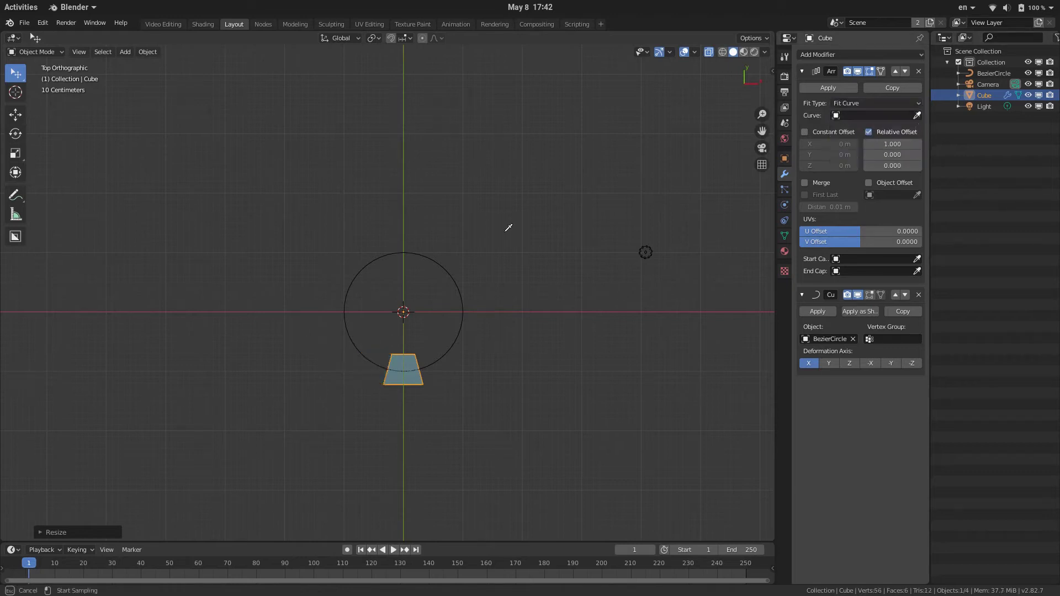
pyautogui.click(439, 263)
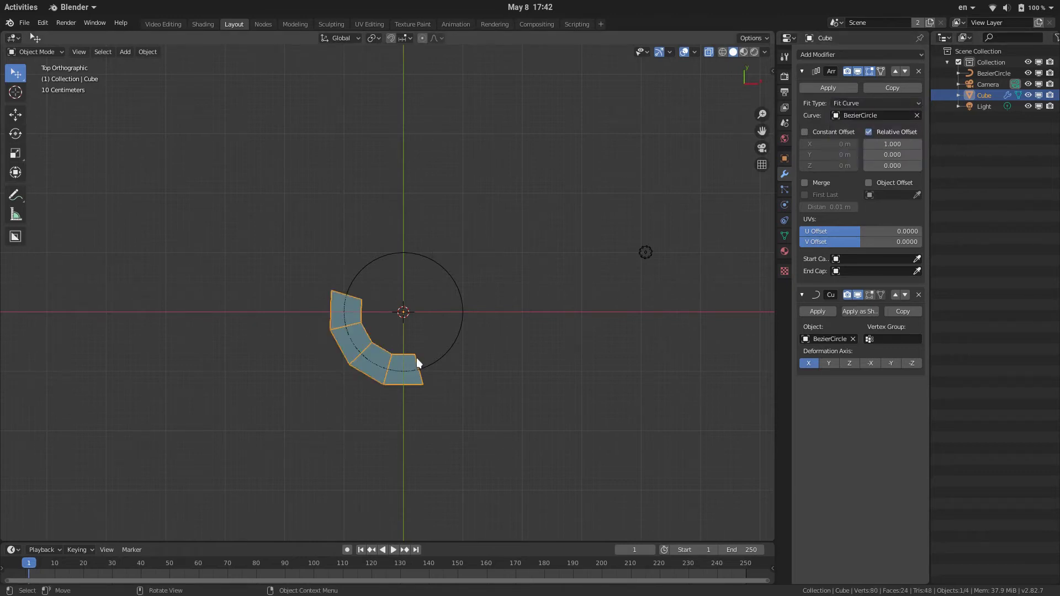
pyautogui.hotkey('ctrl', 'a')
pyautogui.click(416, 343)
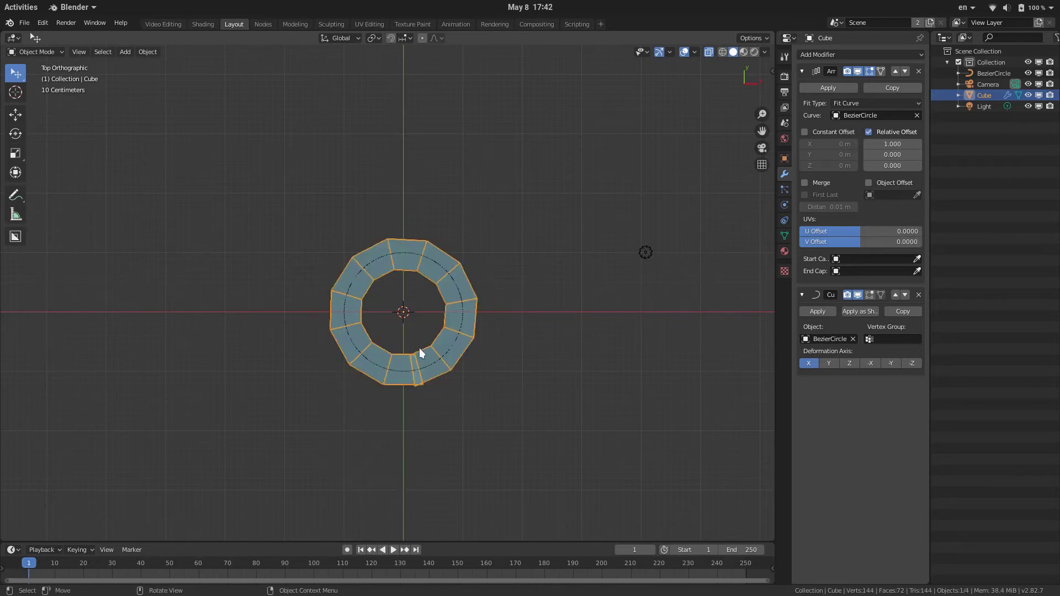
# - Scale the cube up slightly and apply its location
pyautogui.press('s')
pyautogui.click(544, 334)
pyautogui.hotkey('ctrl', 'a')
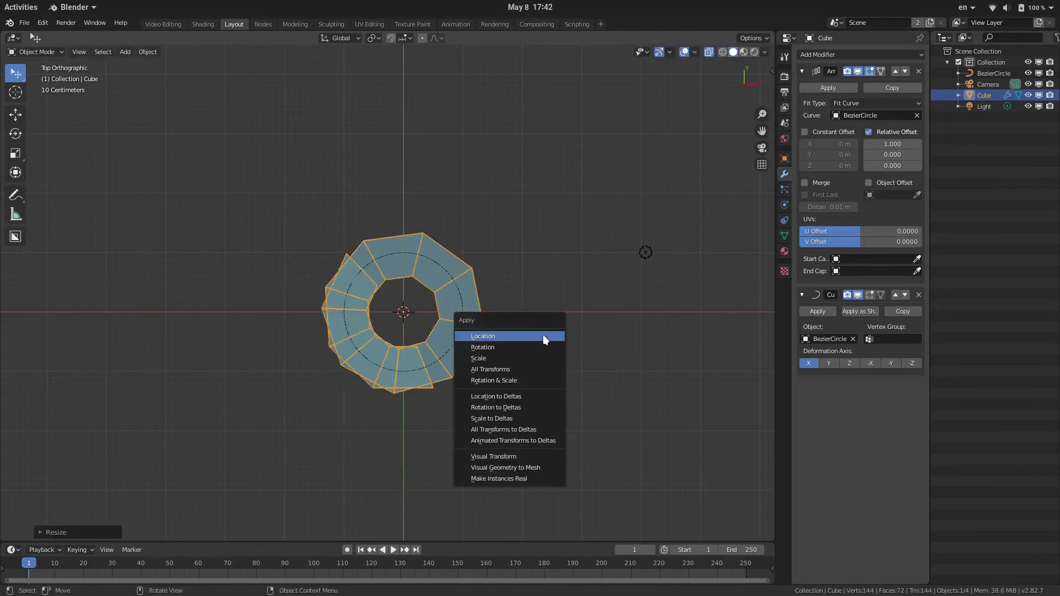
pyautogui.click(545, 338)
# - Stretch the cube's mesh along X to about 2.4 times its length in Edit Mode
pyautogui.press('Tab')
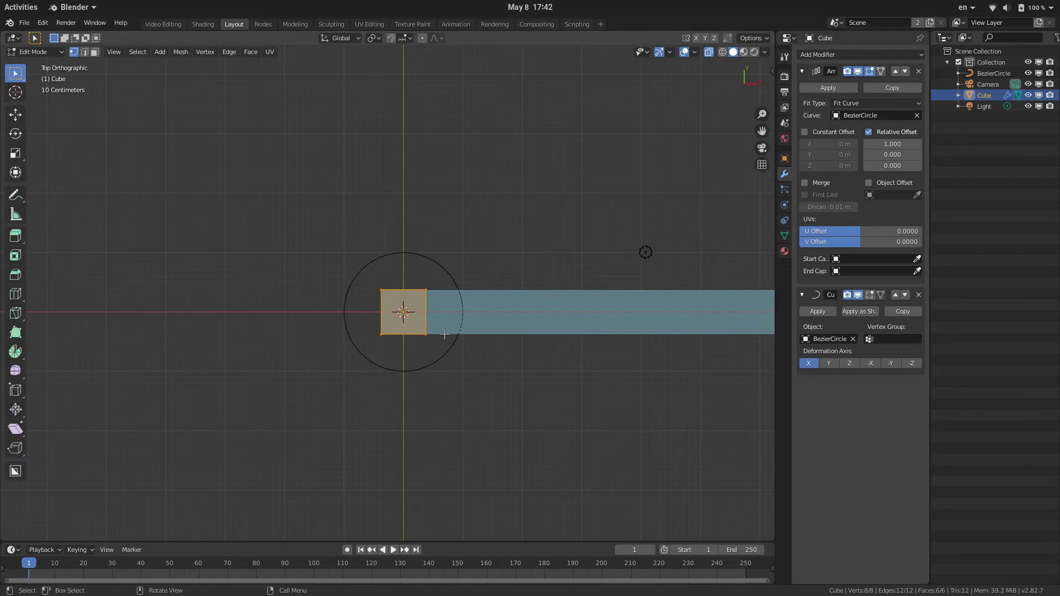
pyautogui.scroll(6, 445, 334)
pyautogui.press('s')
pyautogui.press('x')
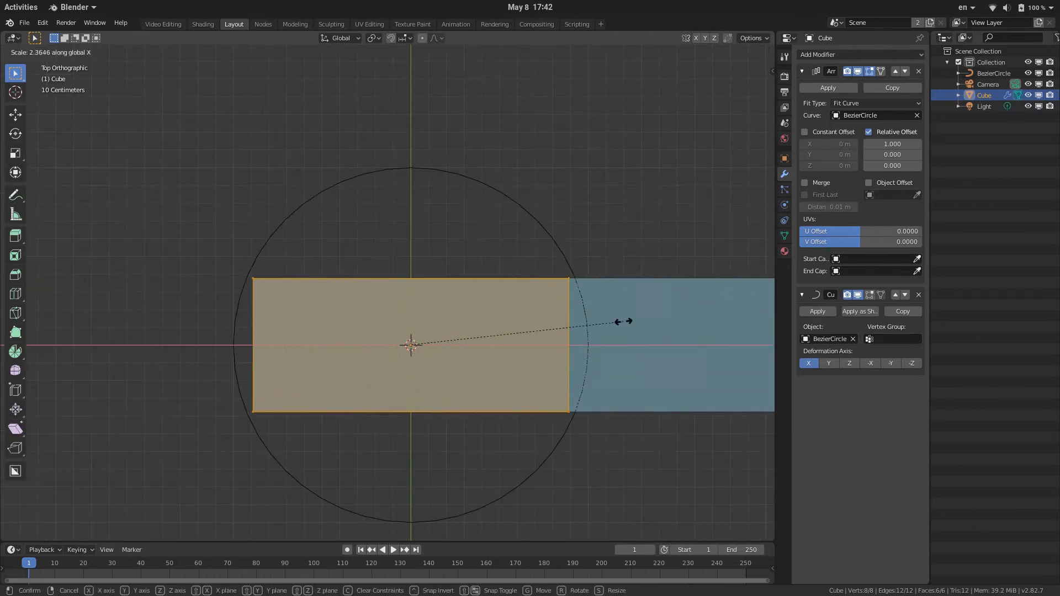
pyautogui.click(625, 322)
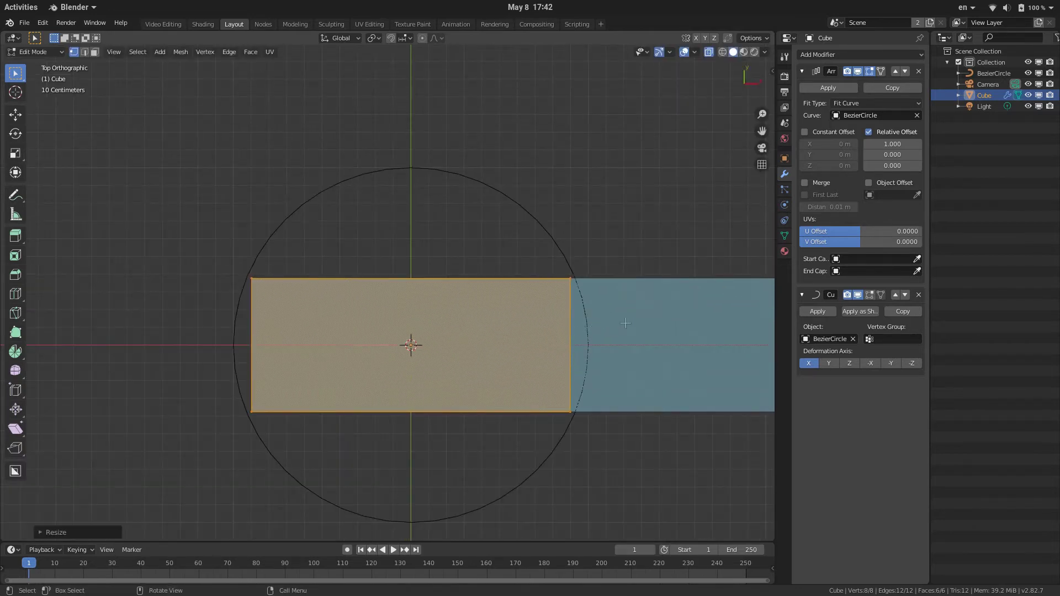
# - Add two loop cuts across the block's length and spread them apart along X by a factor of about 1.6
pyautogui.hotkey('ctrl', 'r')
pyautogui.scroll(2, 416, 269)
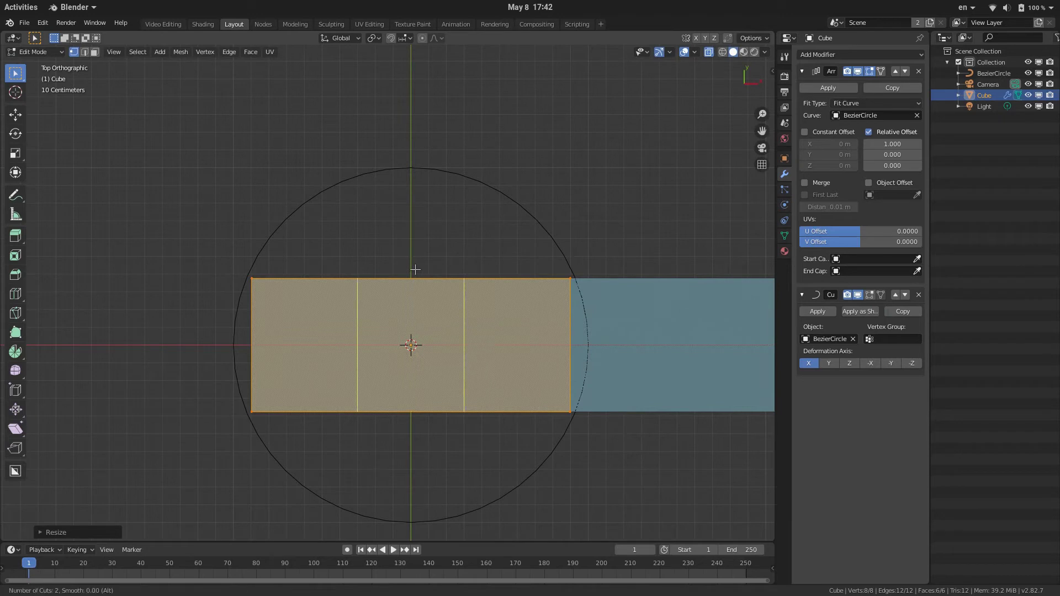
pyautogui.scroll(-1, 415, 268)
pyautogui.click(415, 269)
pyautogui.rightClick(416, 269)
pyautogui.press('s')
pyautogui.press('x')
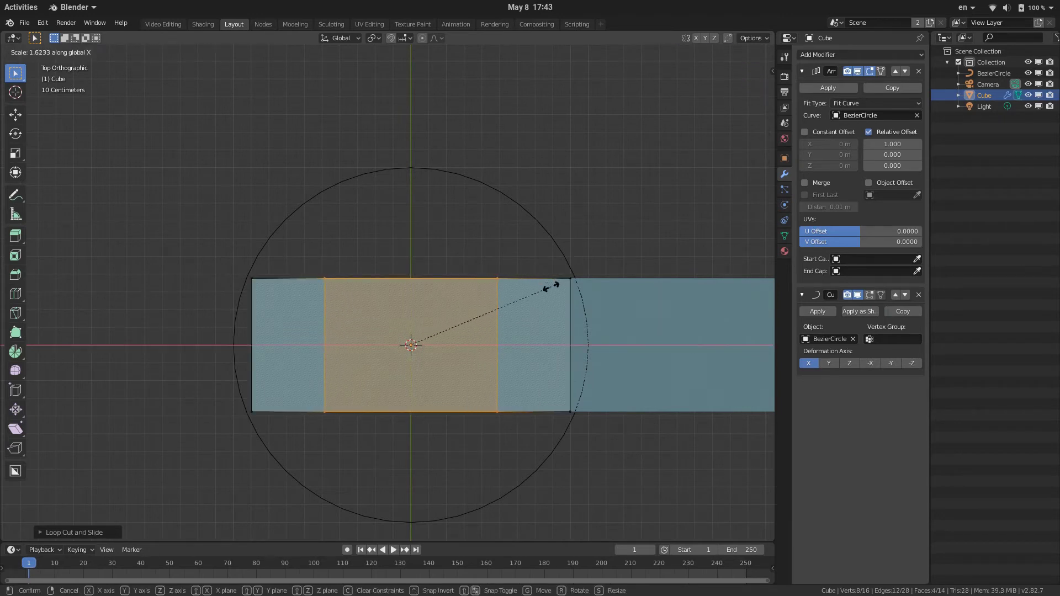
pyautogui.click(548, 293)
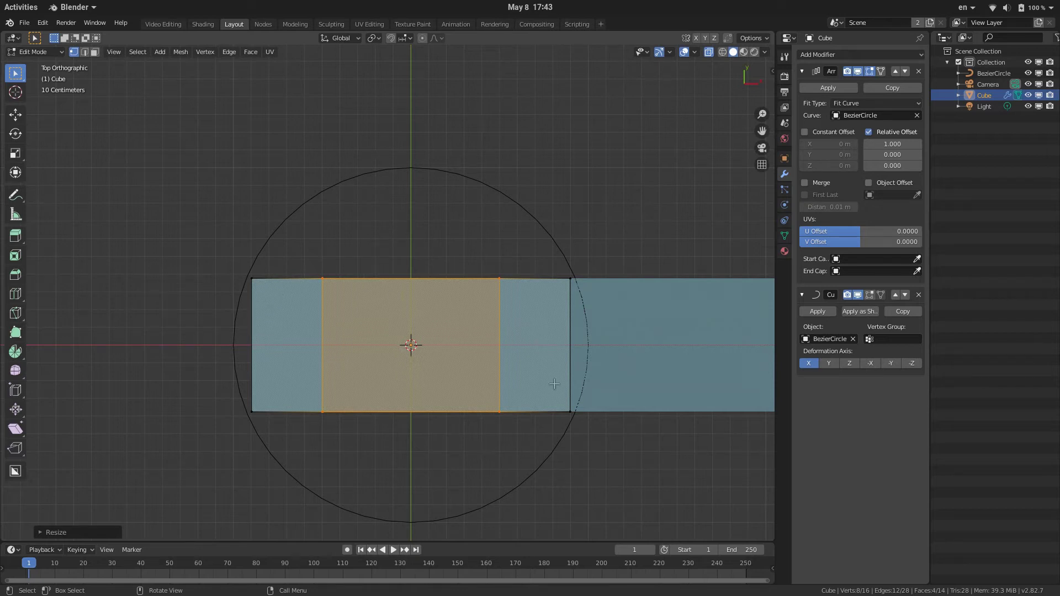
# - Extrude the block's middle side face outward along Y to form a long gear tooth
pyautogui.keyDown('alt'); pyautogui.moveTo(474, 350); pyautogui.dragTo(504, 293); pyautogui.keyUp('alt')
pyautogui.press('3')
pyautogui.click(459, 454)
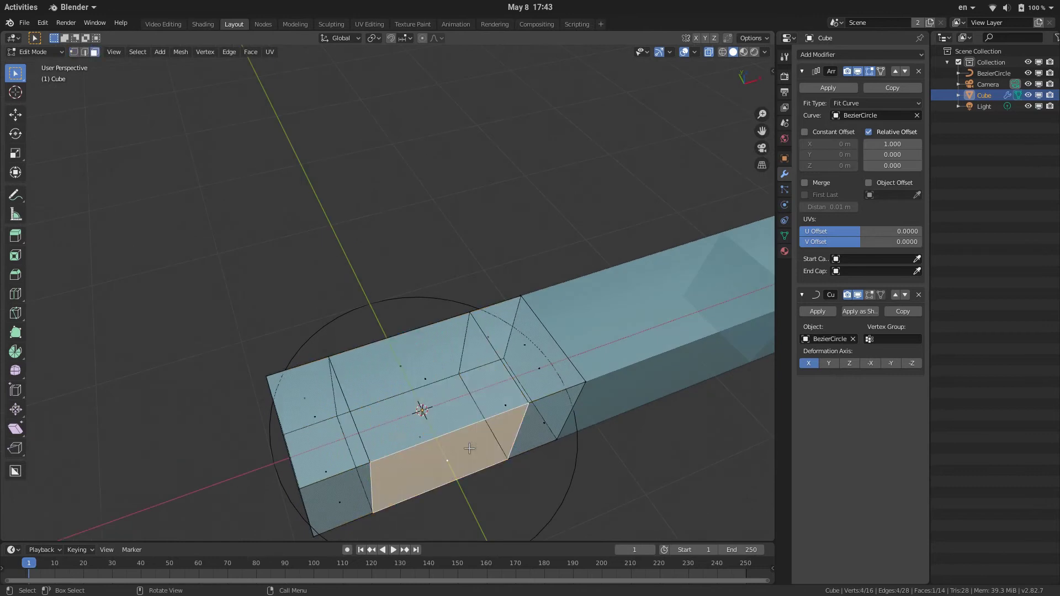
pyautogui.scroll(-4, 419, 246)
pyautogui.keyDown('shift'); pyautogui.moveTo(419, 247); pyautogui.dragTo(419, 144, button='middle'); pyautogui.keyUp('shift')
pyautogui.press('e')
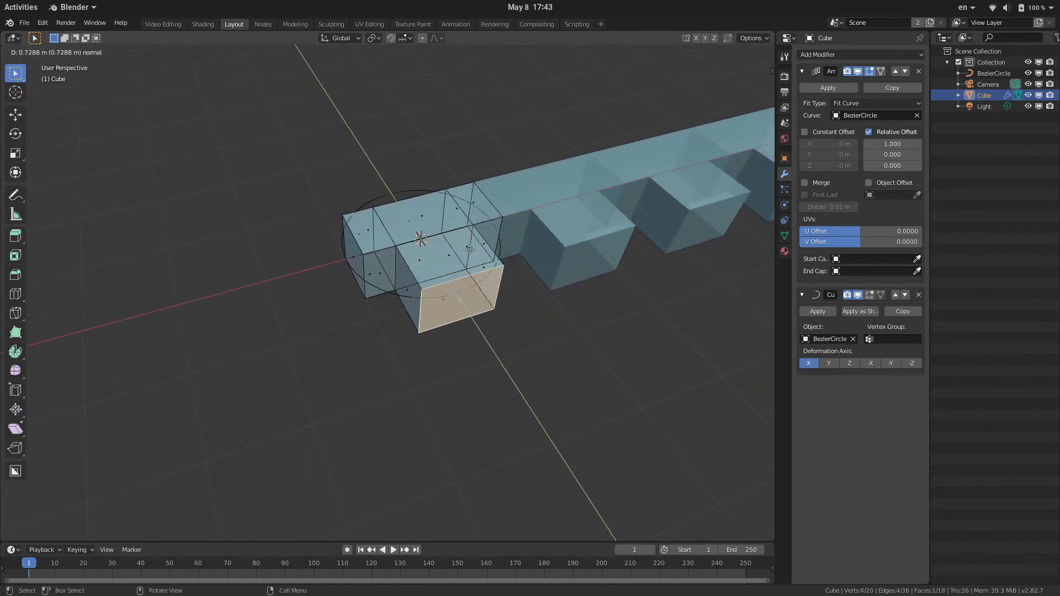
pyautogui.rightClick(486, 270)
pyautogui.hotkey('ctrl', 'r')
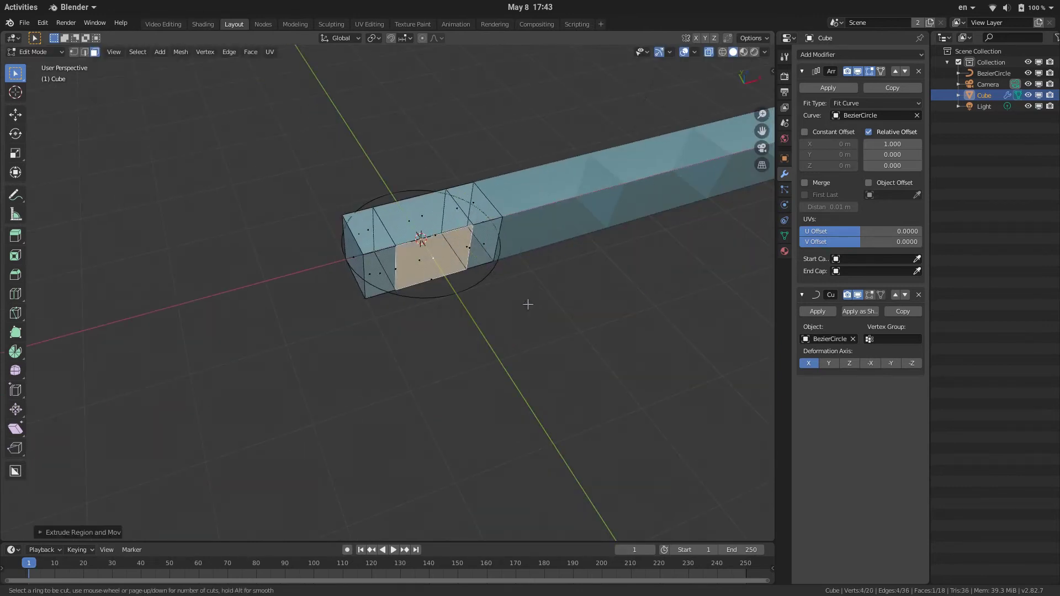
pyautogui.rightClick(475, 256)
pyautogui.press('g')
pyautogui.press('x')
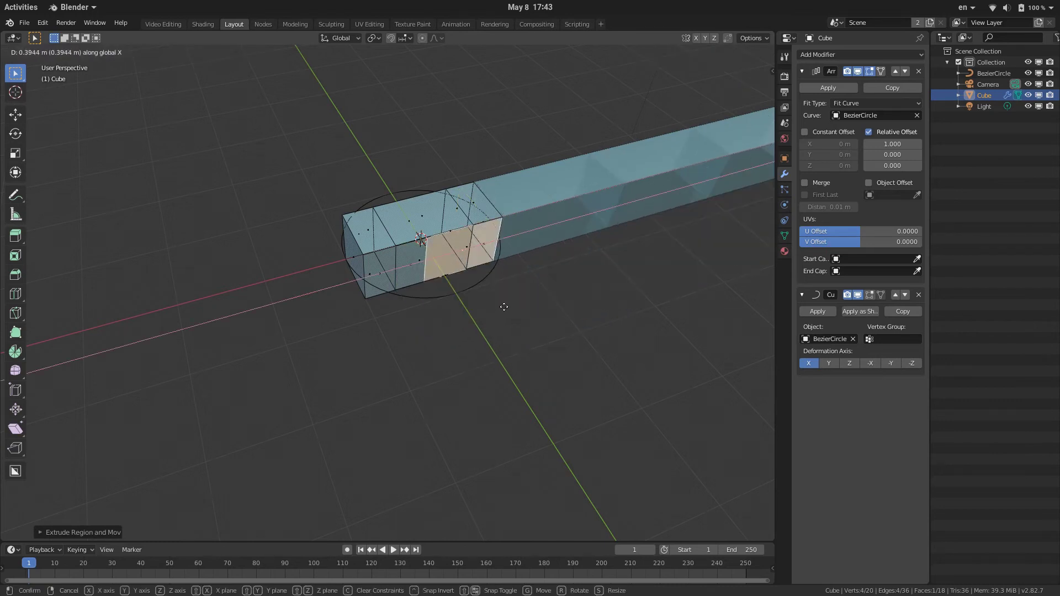
pyautogui.press('y')
pyautogui.click(526, 326)
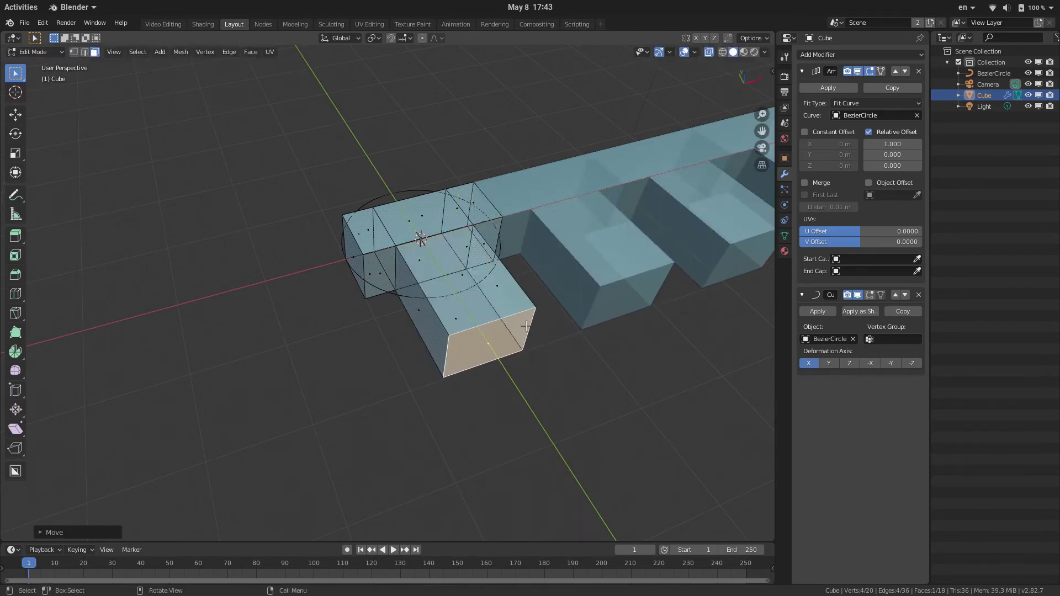
# - Taper the tooth by scaling its end face along X to about half its width
pyautogui.press('s')
pyautogui.press('x')
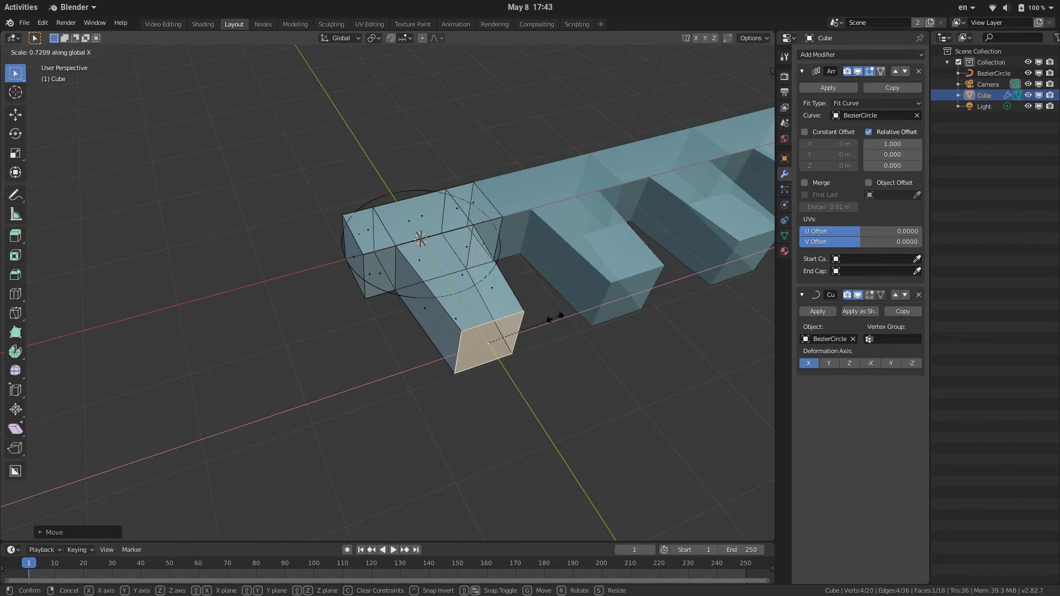
pyautogui.click(530, 323)
pyautogui.hotkey('ctrl', 't')
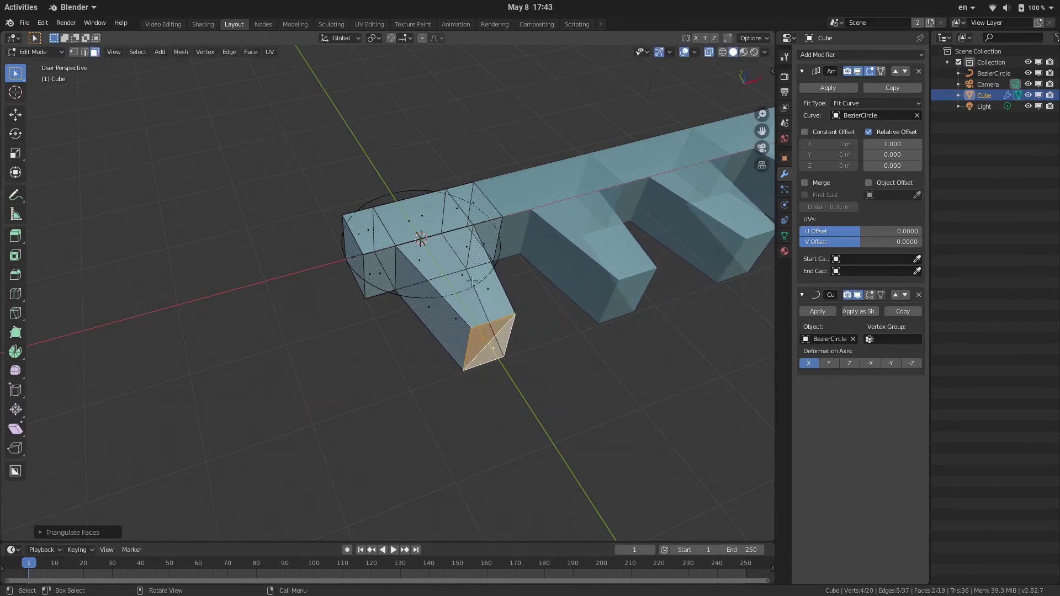
pyautogui.hotkey('ctrl', 'z')
# - Add a loop cut around the middle of the tooth and widen it along X
pyautogui.hotkey('ctrl', 'r')
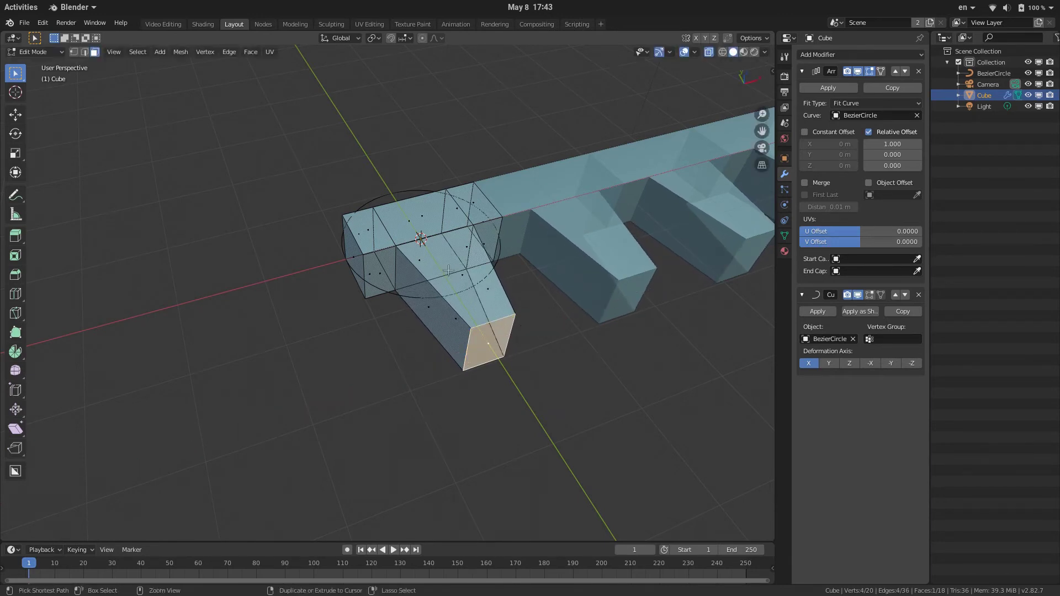
pyautogui.click(486, 275)
pyautogui.rightClick(485, 276)
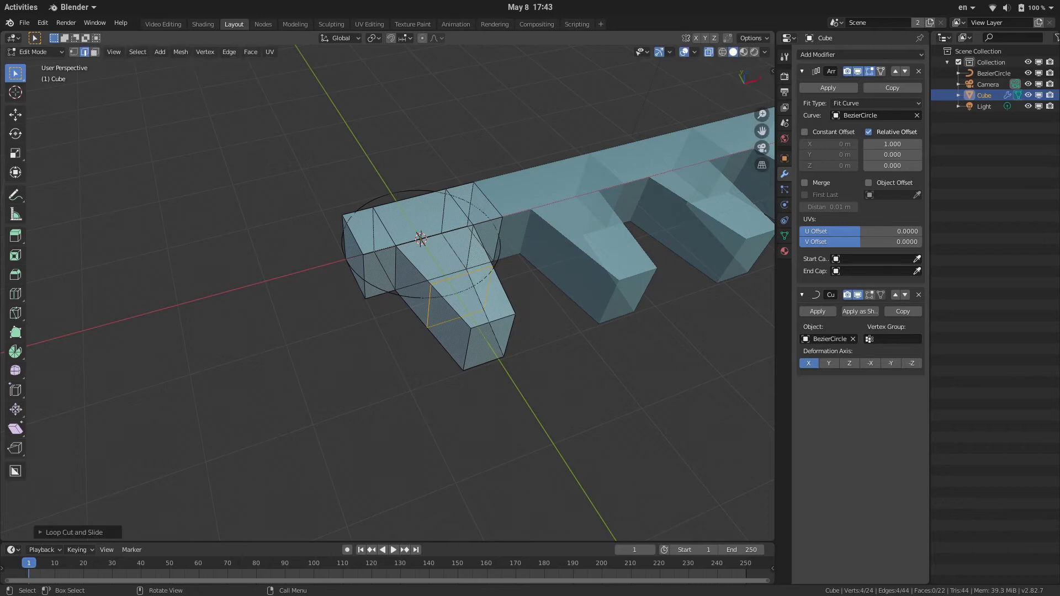
pyautogui.press('s')
pyautogui.press('x')
pyautogui.click(524, 271)
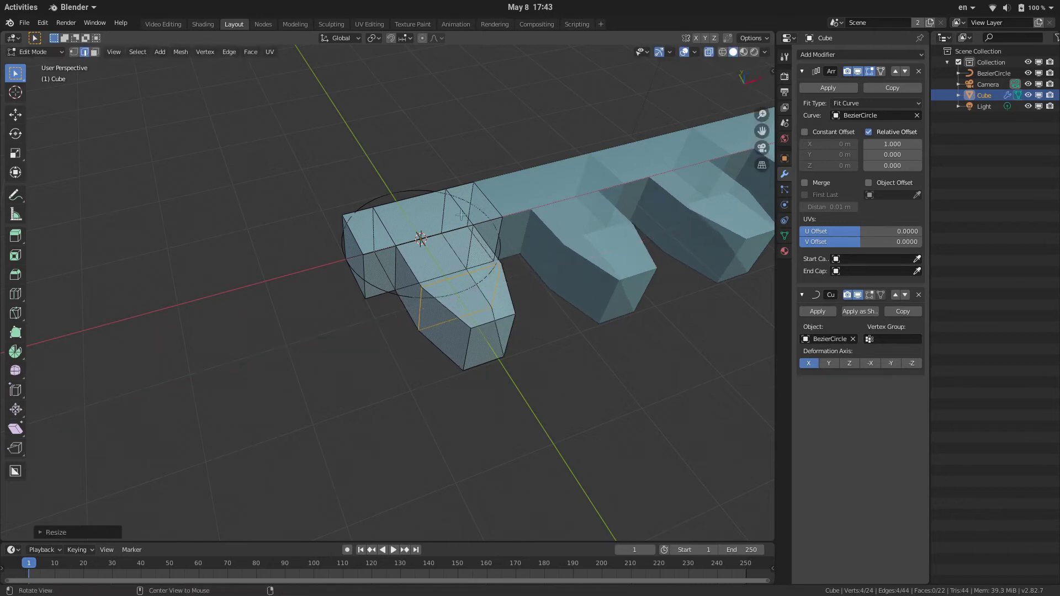
# - Return to Object Mode and scale the cube by about -0.87 from the top view so four separate teeth point outward
pyautogui.moveTo(524, 271); pyautogui.dragTo(321, 342, button='middle')
pyautogui.press('3')
pyautogui.hotkey('ctrl', 'Tab')
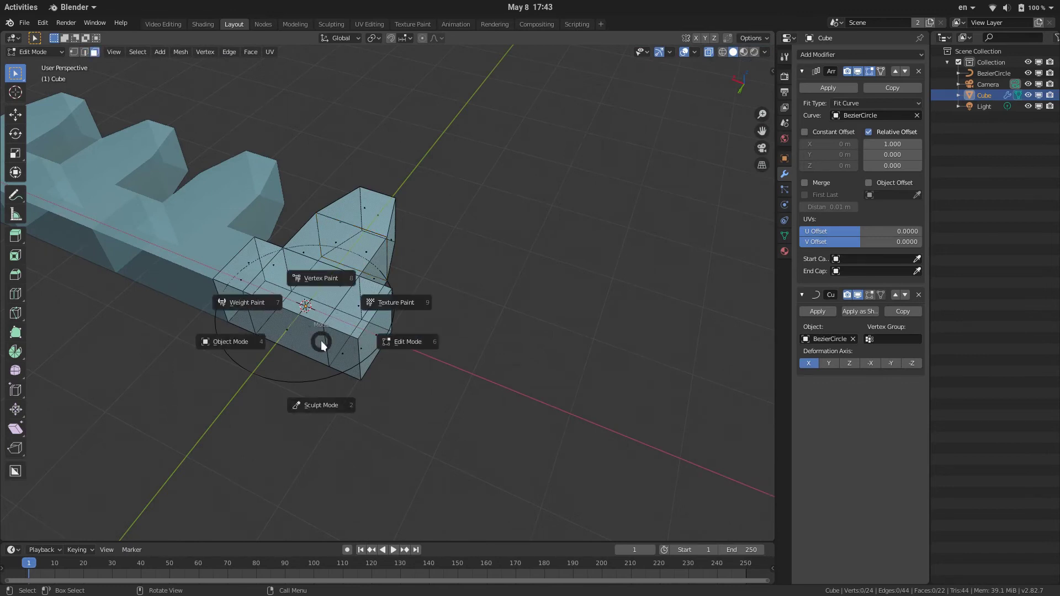
pyautogui.press('4')
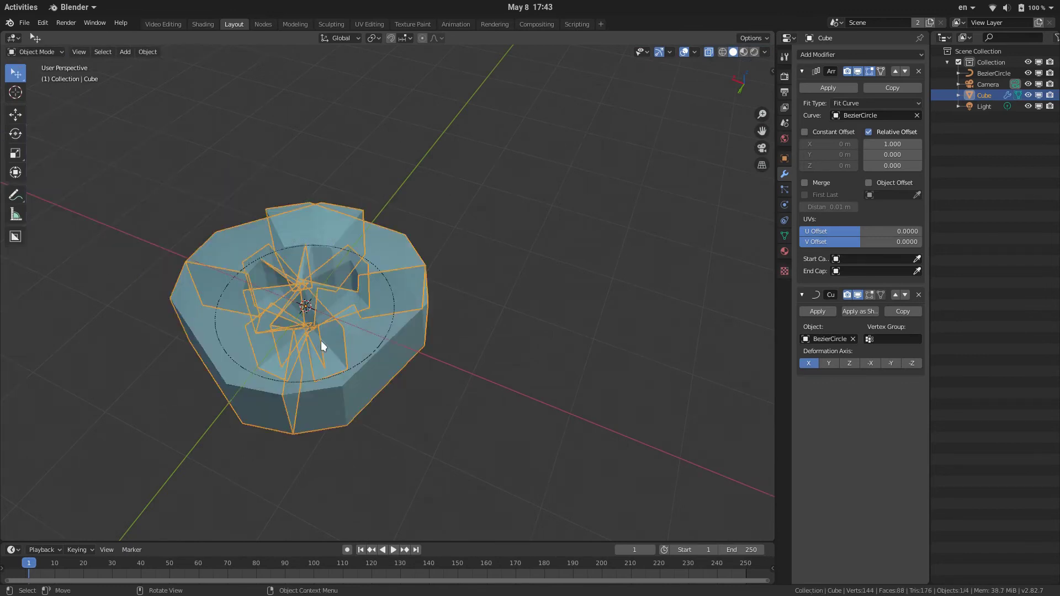
pyautogui.press('KP_7')
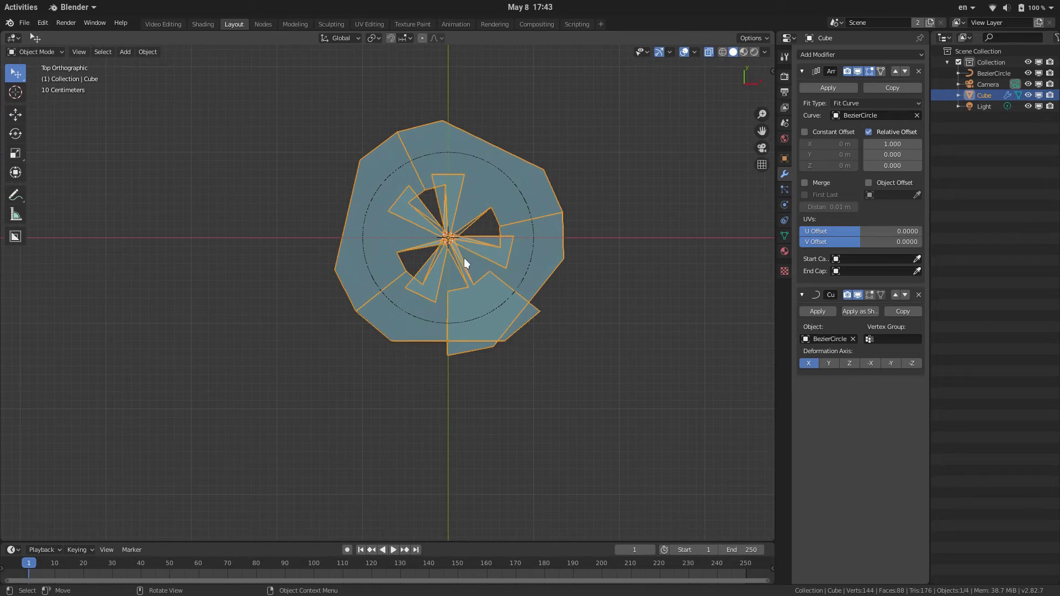
pyautogui.press('s')
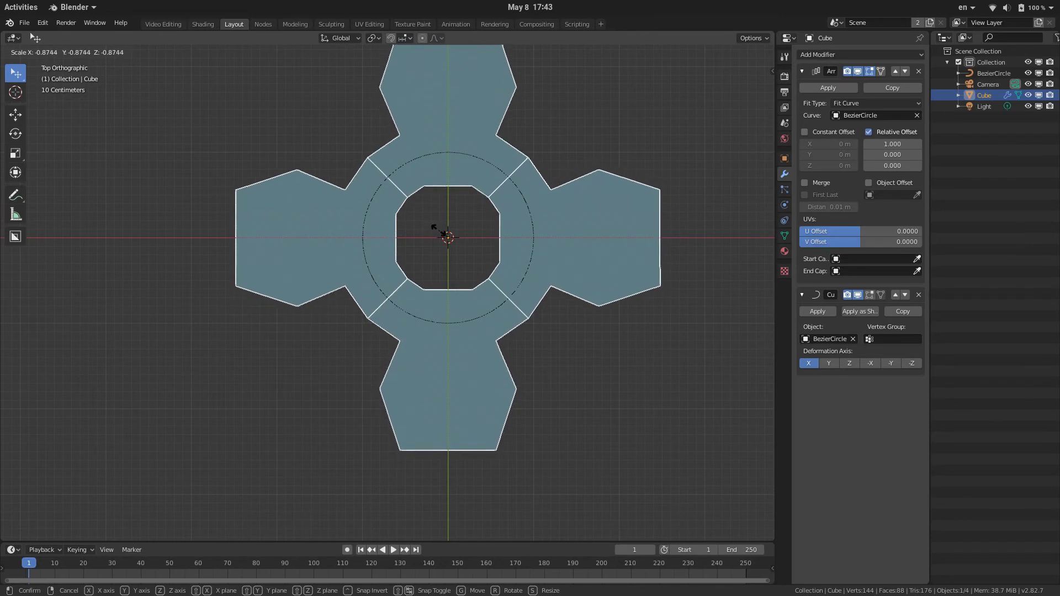
pyautogui.click(440, 232)
# - Apply the cube's scale after checking the gear shape from above
pyautogui.moveTo(517, 226); pyautogui.dragTo(460, 305, button='middle')
pyautogui.scroll(-6, 510, 178)
pyautogui.hotkey('alt', 'z')
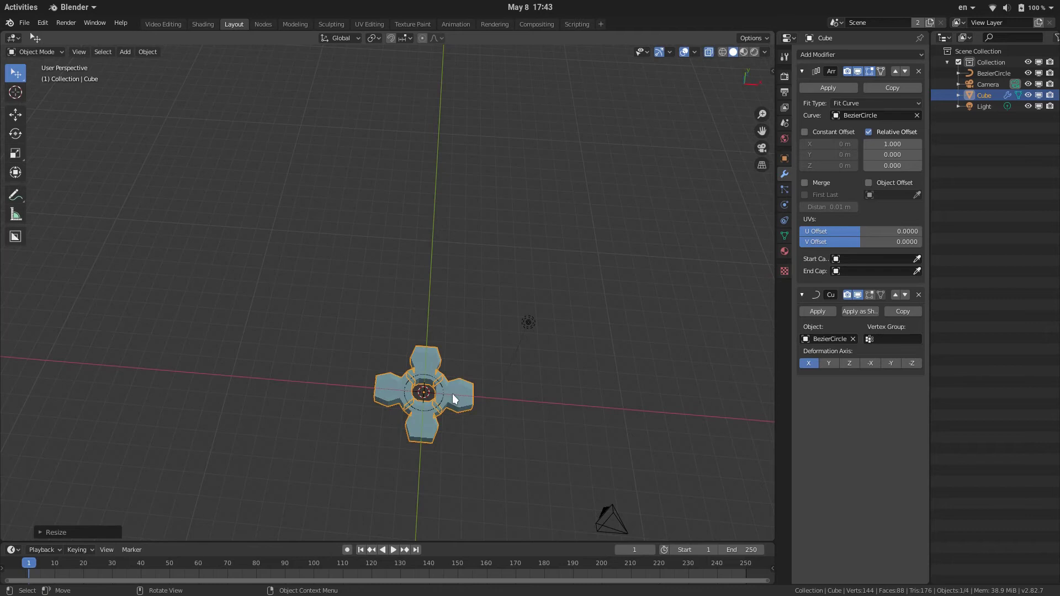
pyautogui.press('KP_7')
pyautogui.scroll(10, 433, 340)
pyautogui.keyDown('shift'); pyautogui.moveTo(433, 341); pyautogui.dragTo(482, 488, button='middle'); pyautogui.keyUp('shift')
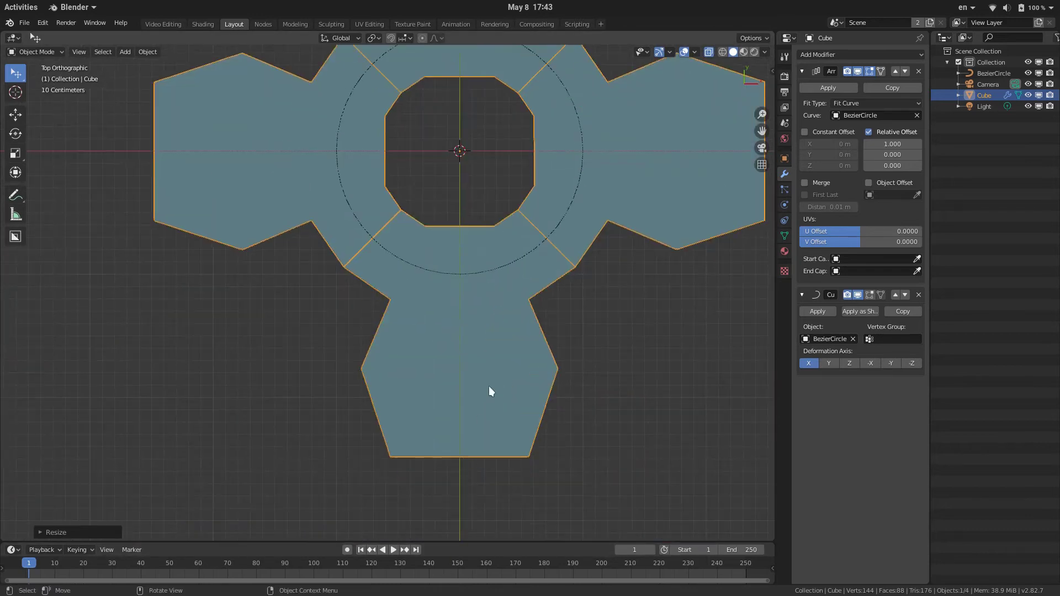
pyautogui.hotkey('ctrl', 'a')
pyautogui.click(470, 134)
pyautogui.scroll(-3, 434, 224)
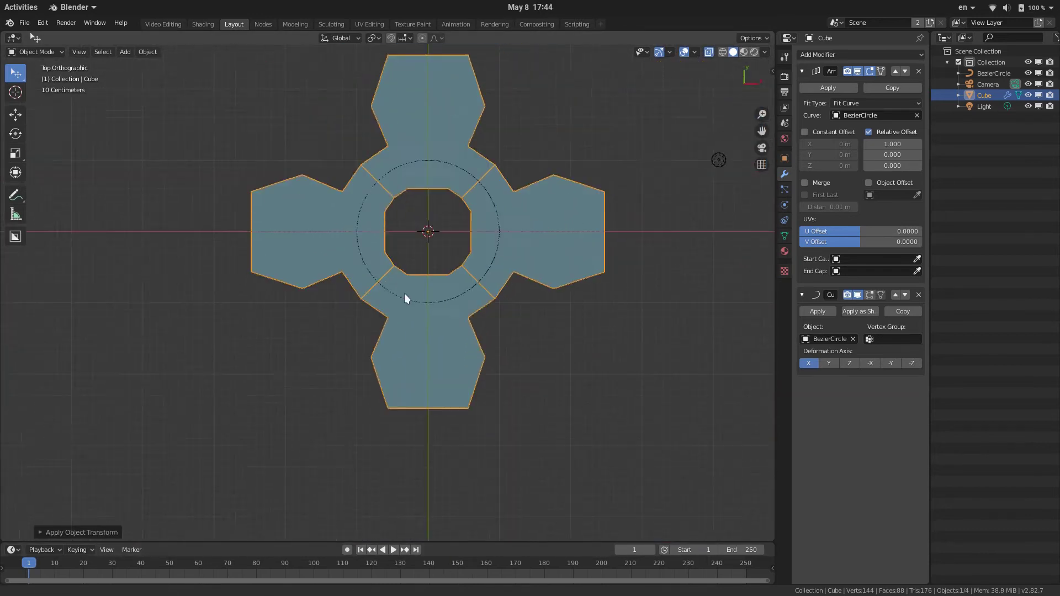
# - Check the object transform values of the Bezier circle and the cube
pyautogui.click(478, 307)
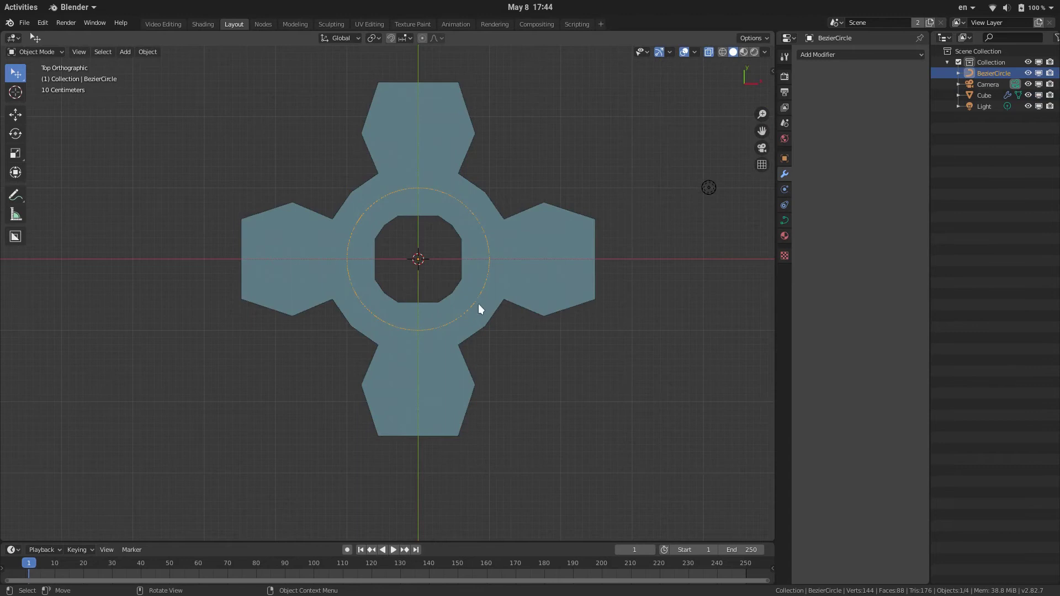
pyautogui.click(784, 159)
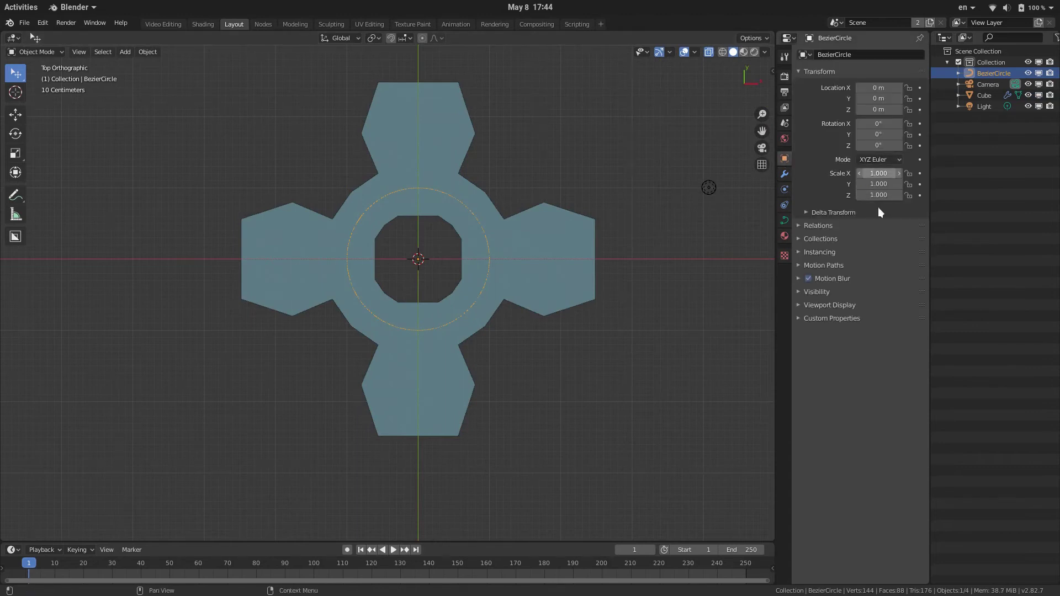
pyautogui.click(509, 271)
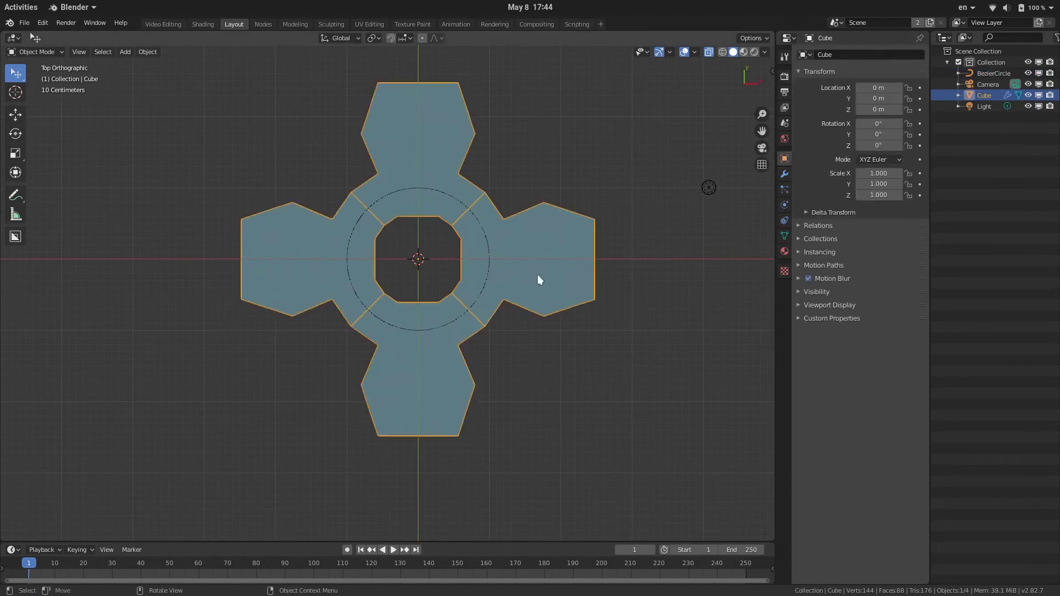
pyautogui.hotkey('shift', 'a')
pyautogui.moveTo(228, 277)
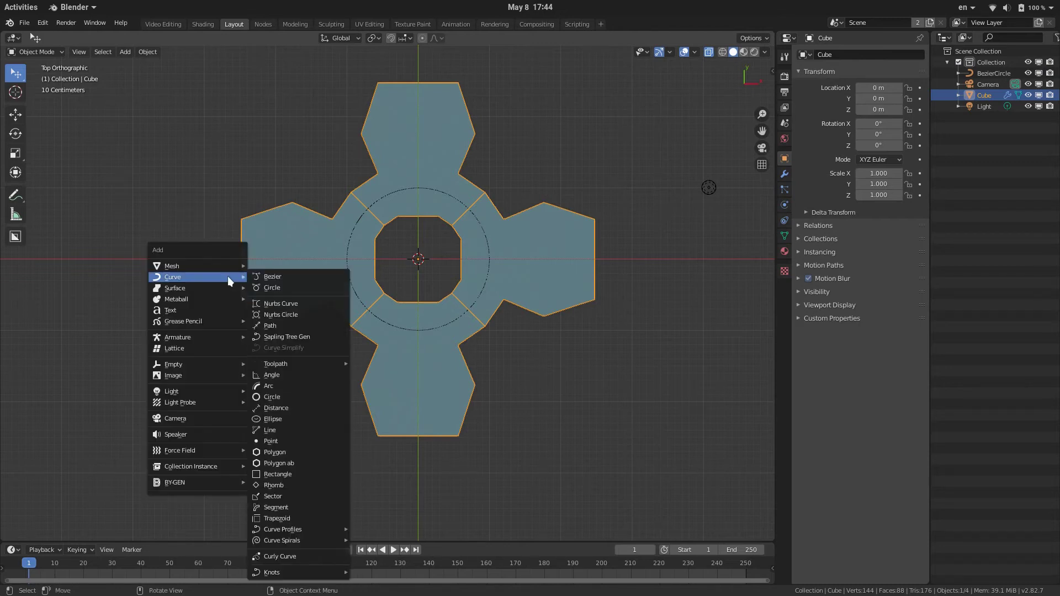
pyautogui.press('Escape')
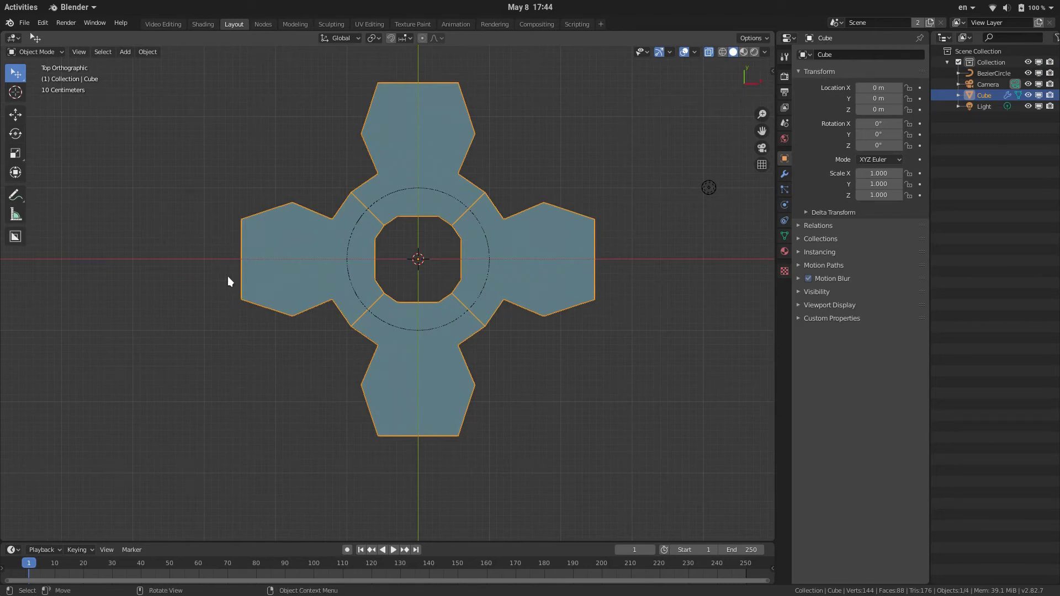
pyautogui.hotkey('ctrl', 'a')
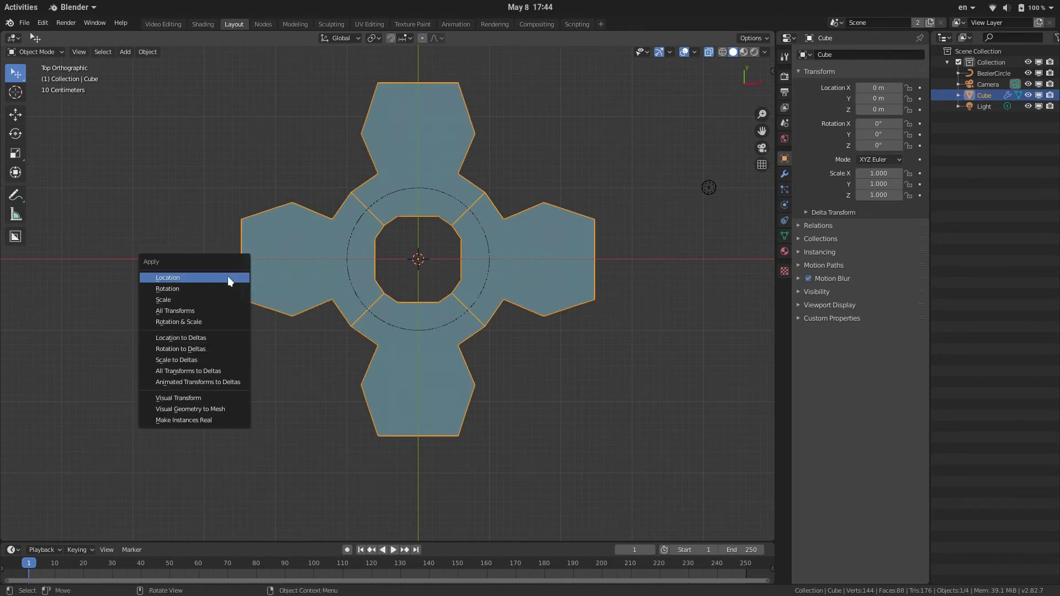
pyautogui.press('Escape')
# - Add a Plain Axes empty and move it away from the gear to about X -13.75 m, Y 6.43 m
pyautogui.hotkey('shift', 'a')
pyautogui.press('e')
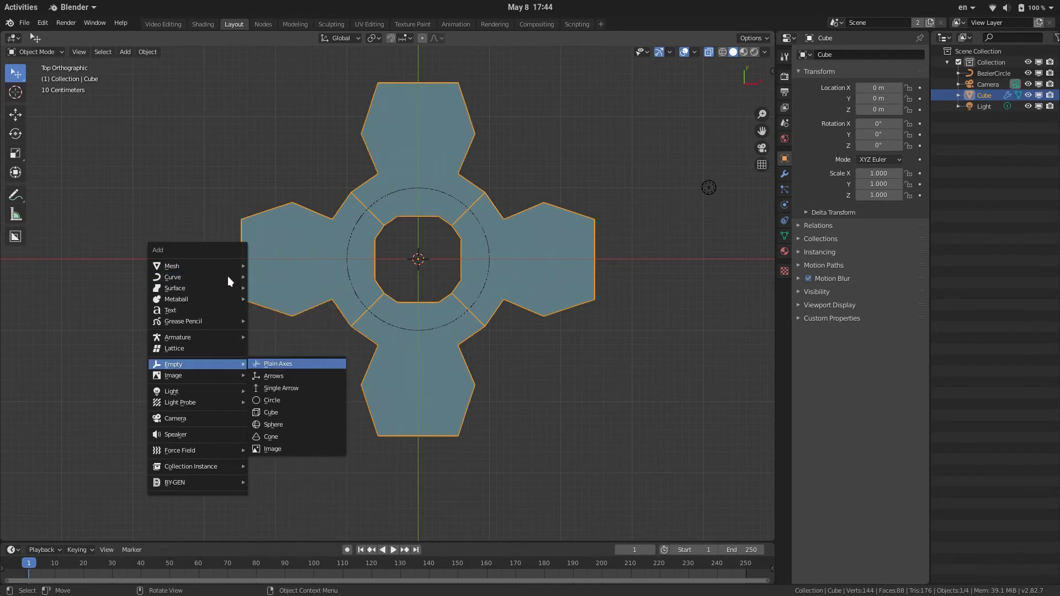
pyautogui.press('Return')
pyautogui.scroll(-11, 227, 276)
pyautogui.press('g')
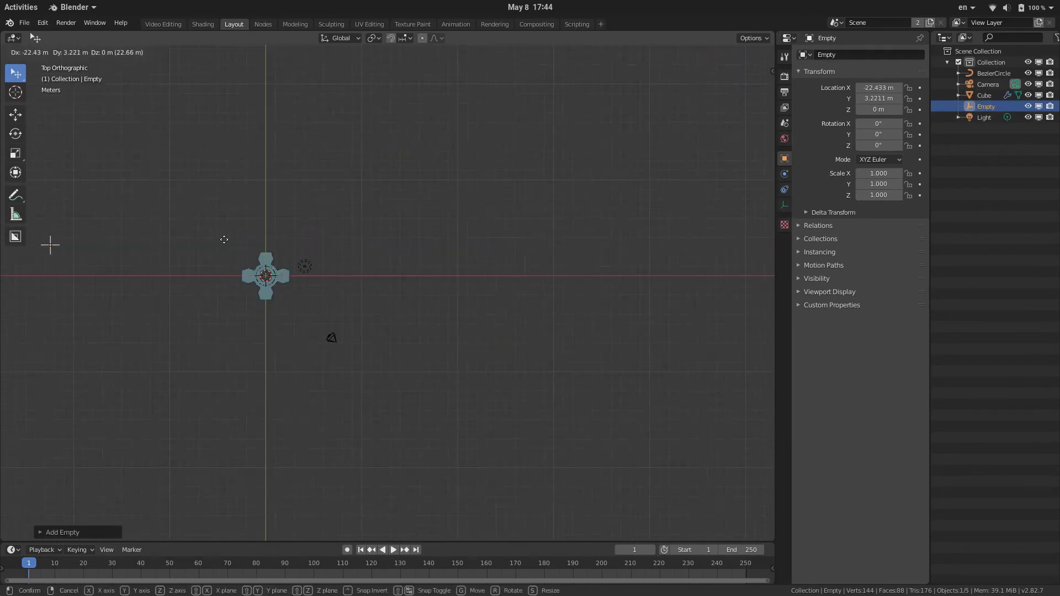
pyautogui.click(225, 237)
pyautogui.keyDown('shift'); pyautogui.moveTo(188, 256); pyautogui.dragTo(315, 254, button='middle'); pyautogui.keyUp('shift')
pyautogui.scroll(4, 259, 304)
pyautogui.press('g')
pyautogui.click(510, 242)
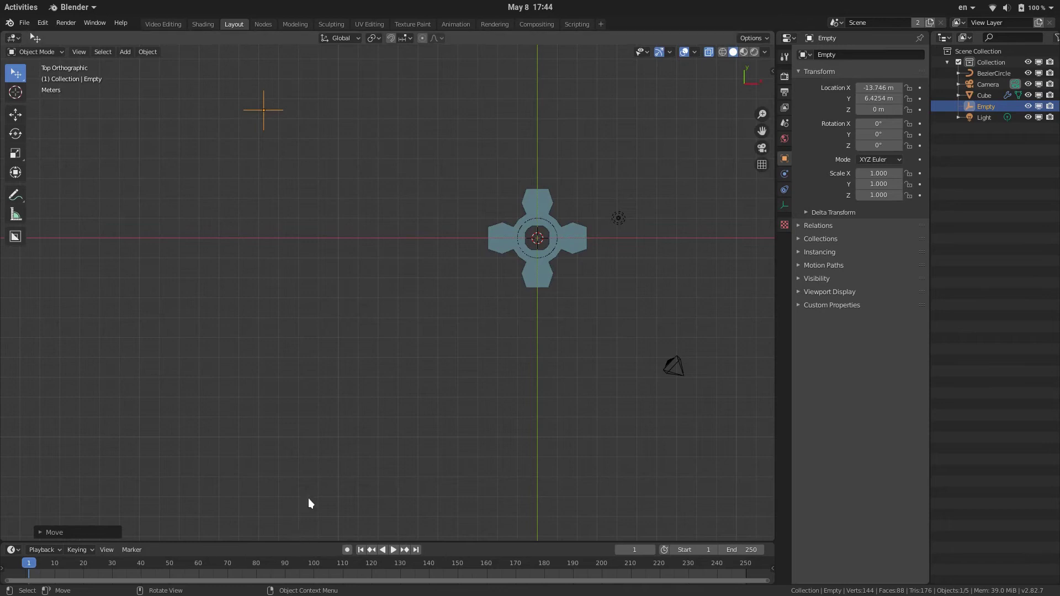
# - Insert a Rotation keyframe on the empty at frame 1 and move the playhead to frame 152
pyautogui.press('i')
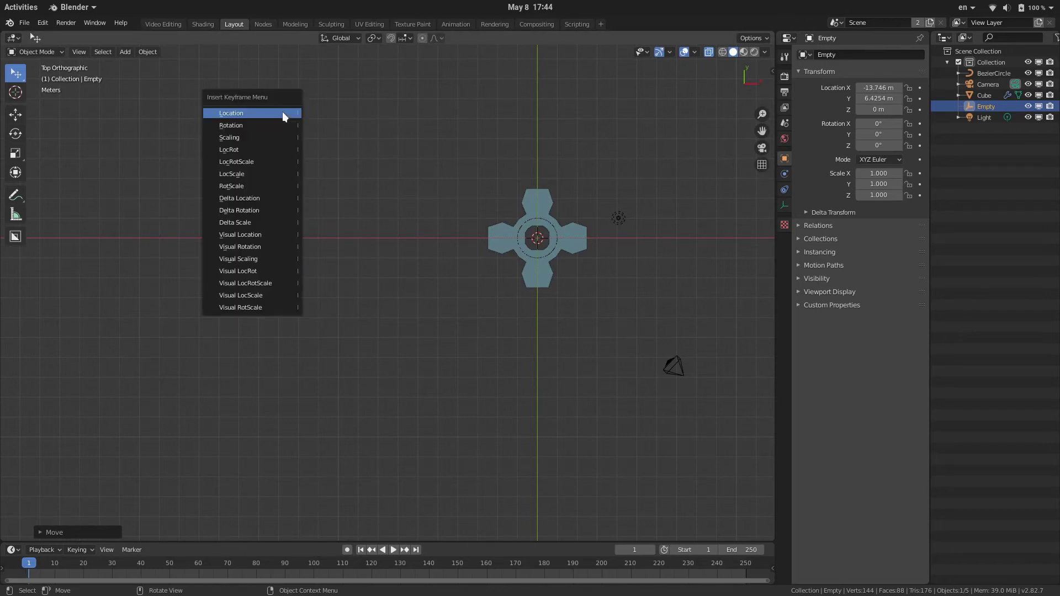
pyautogui.press('r')
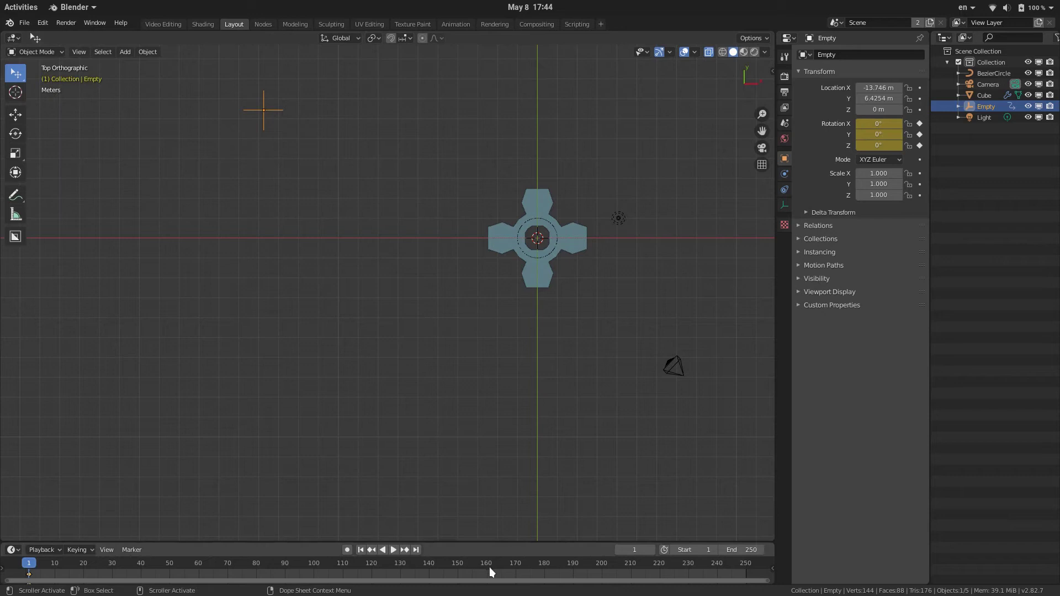
pyautogui.click(469, 566)
pyautogui.press('space')
pyautogui.moveTo(469, 565); pyautogui.dragTo(462, 564)
pyautogui.press('space')
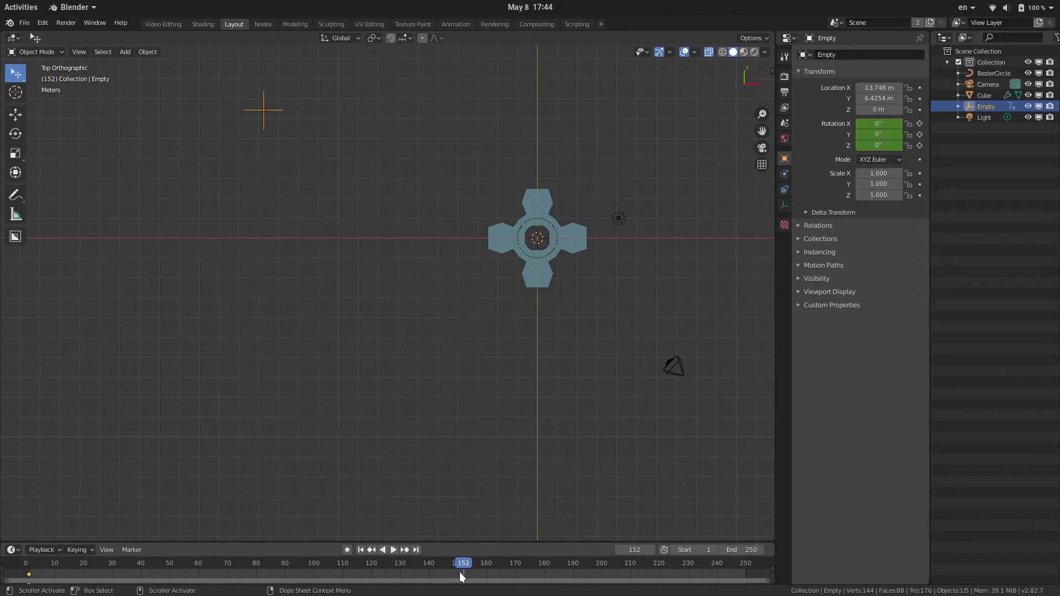
pyautogui.press('r')
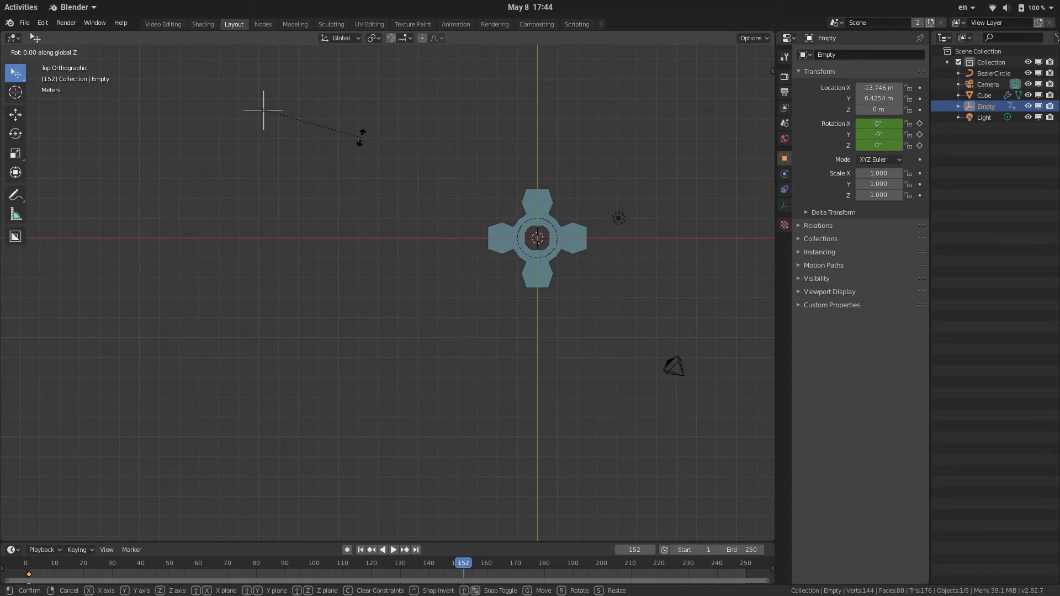
pyautogui.press('Escape')
# - Enlarge the timeline area, switch it to the Graph Editor and expand the empty's Object Transforms channels
pyautogui.moveTo(248, 542); pyautogui.dragTo(248, 508)
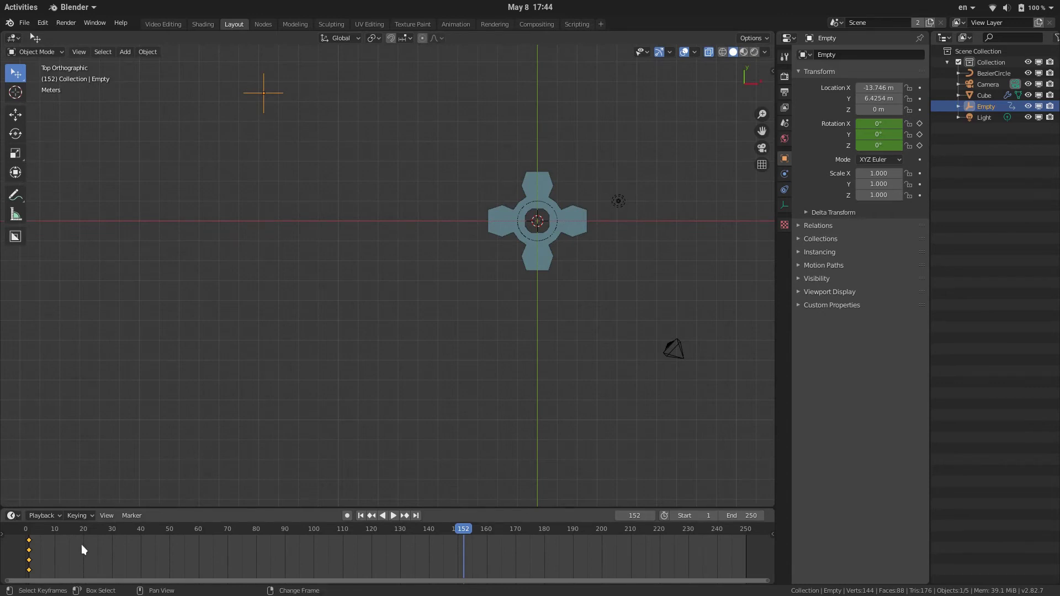
pyautogui.hotkey('ctrl', 'Tab')
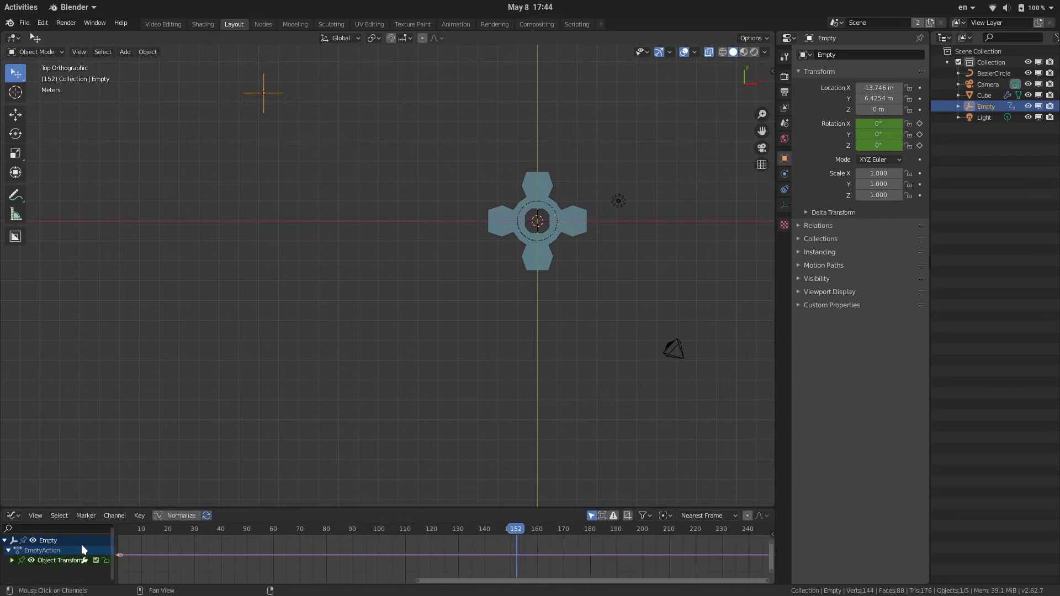
pyautogui.click(11, 561)
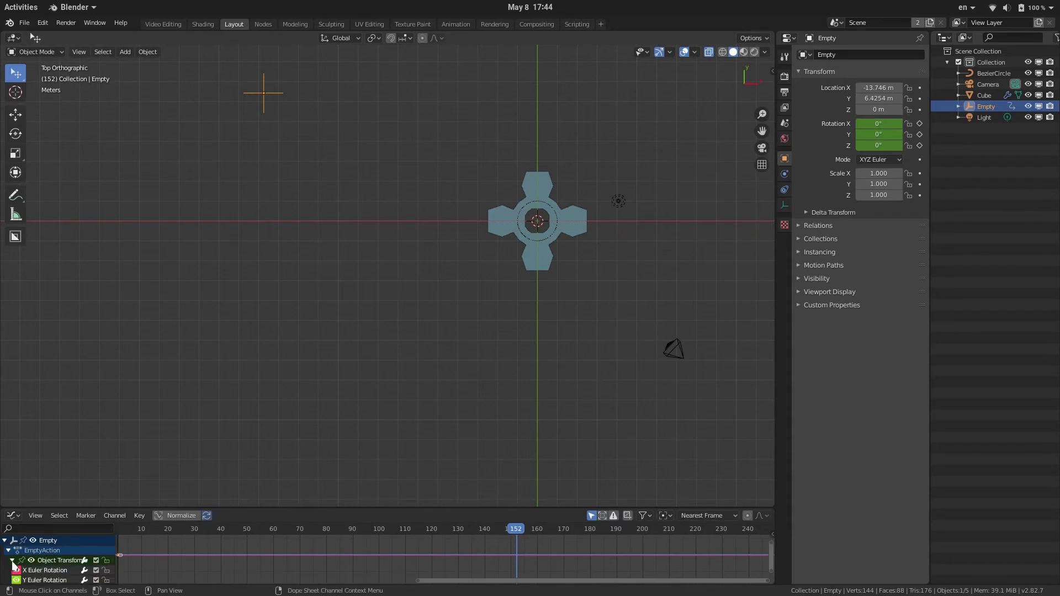
pyautogui.scroll(-1, 39, 576)
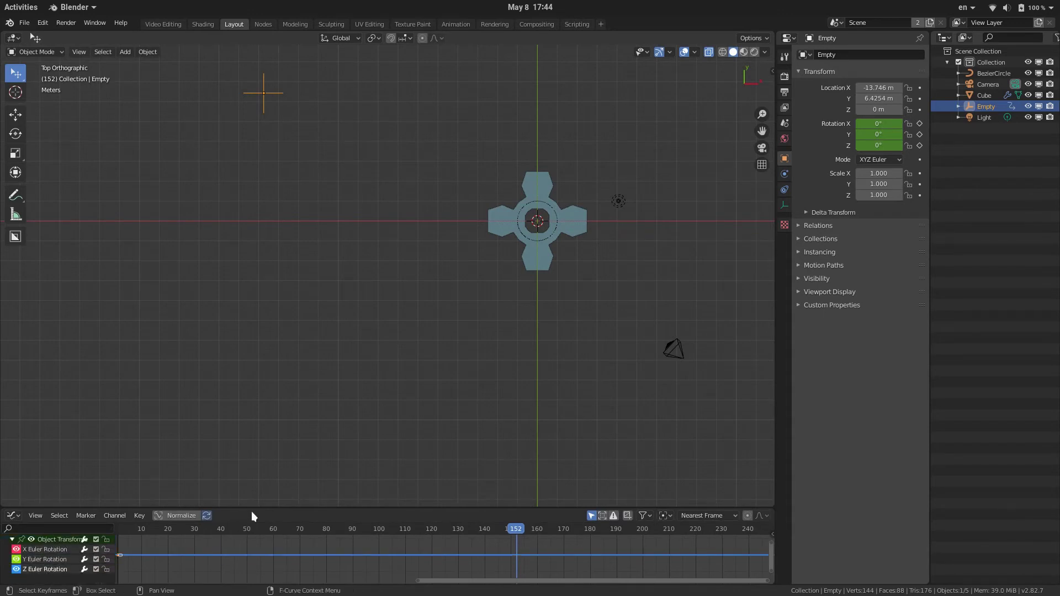
pyautogui.moveTo(270, 509); pyautogui.dragTo(270, 441)
pyautogui.click(14, 449)
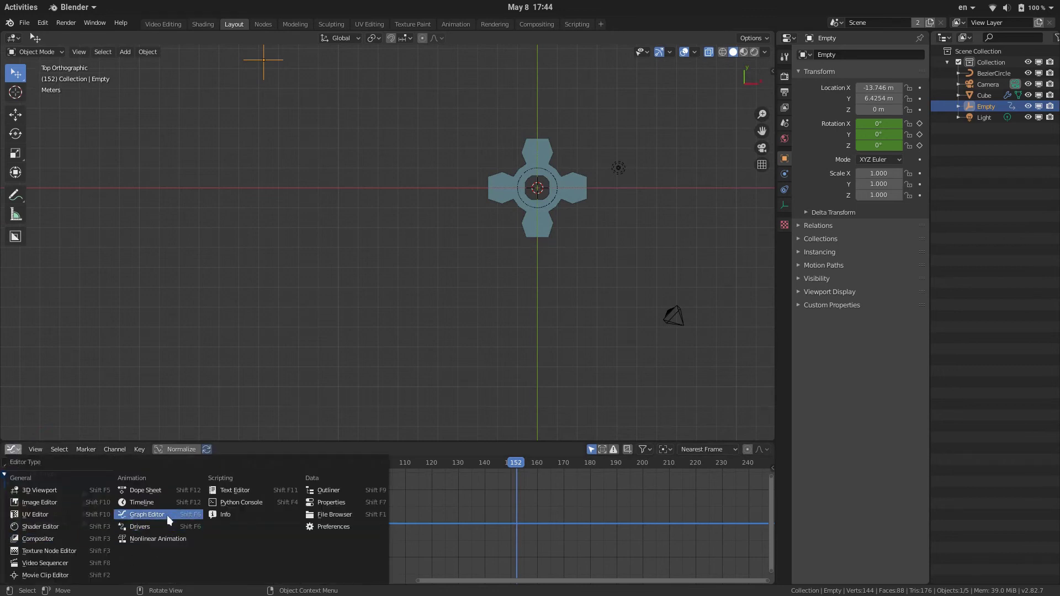
pyautogui.click(145, 515)
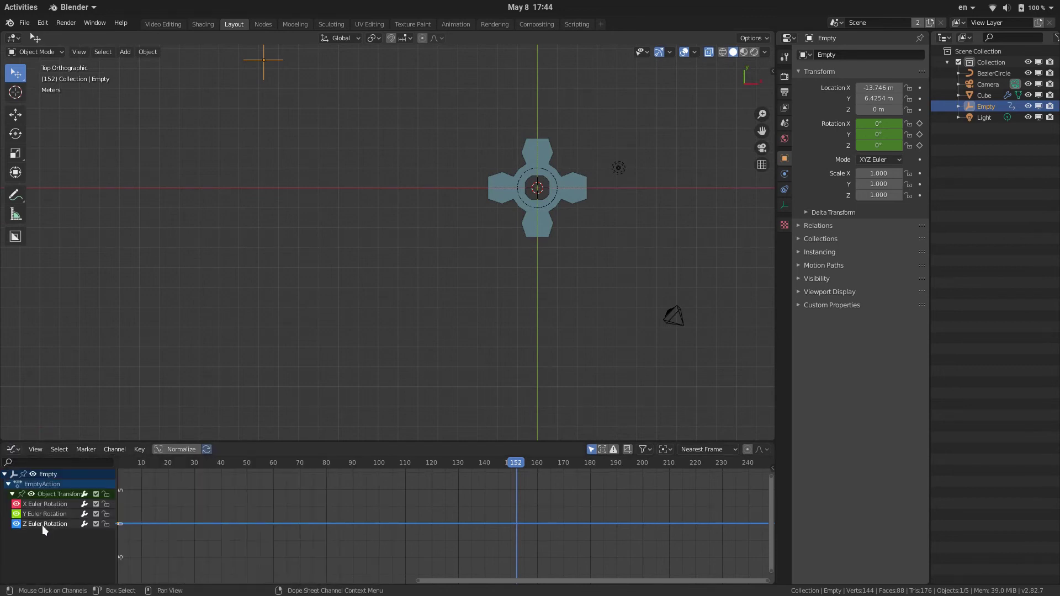
# - Add a Generator modifier to the empty's Z Euler Rotation curve and set its x coefficient to 0.010
pyautogui.press('n')
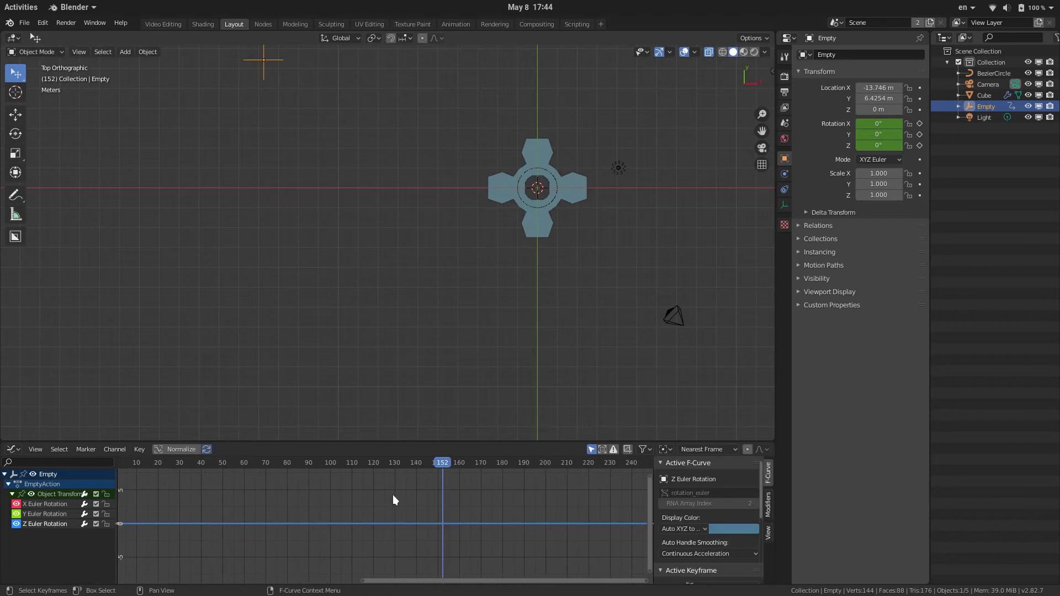
pyautogui.click(769, 498)
pyautogui.click(709, 480)
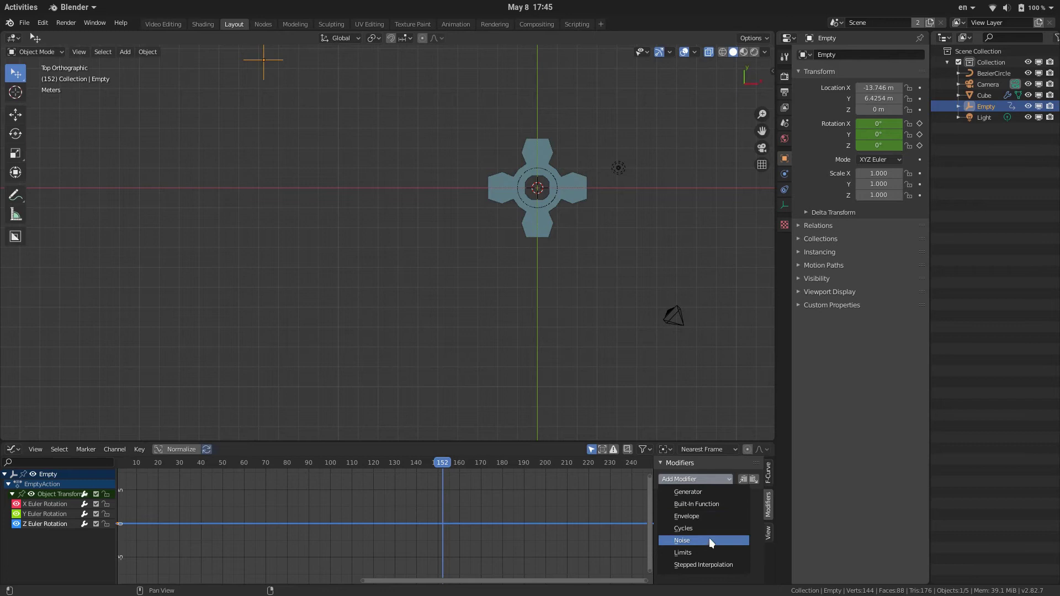
pyautogui.click(707, 493)
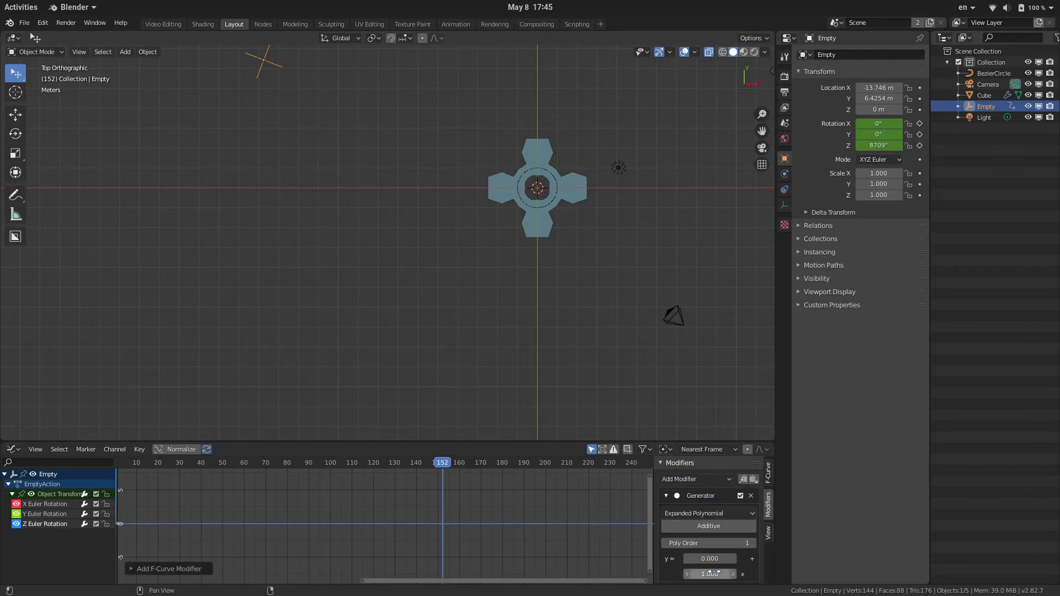
pyautogui.click(712, 573)
pyautogui.write('1.0/20')
pyautogui.press('Return')
pyautogui.moveTo(712, 574)
pyautogui.mouseDown()
pyautogui.moveTo(684, 575)
pyautogui.moveTo(711, 574)
pyautogui.mouseUp()
# - Play the animation to preview the empty's spin and examine its Z rotation curve around the first frames
pyautogui.press('space')
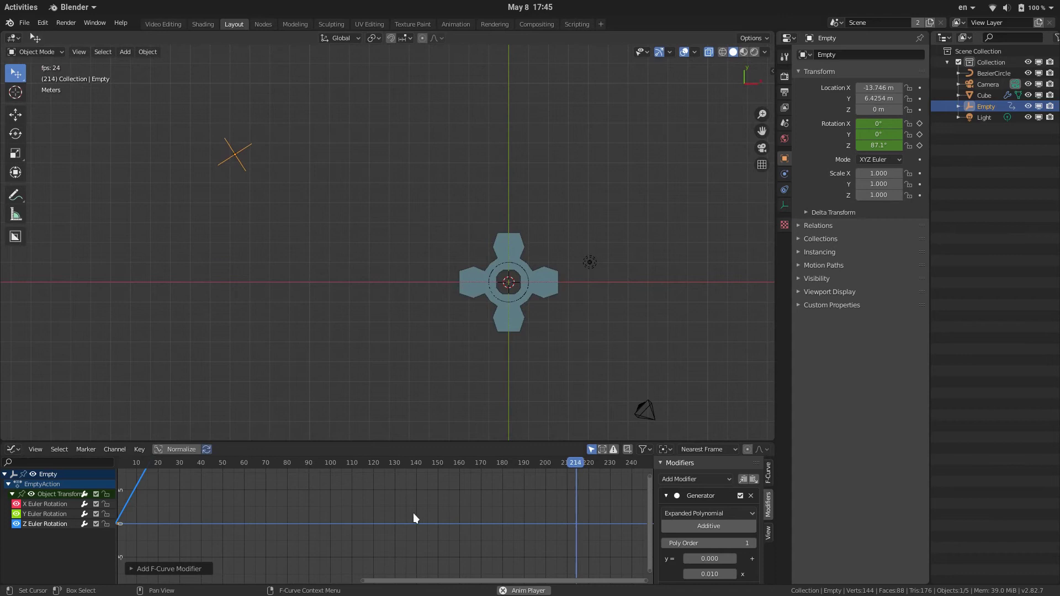
pyautogui.press('Home')
pyautogui.keyDown('ctrl'); pyautogui.moveTo(486, 500); pyautogui.dragTo(329, 485, button='middle'); pyautogui.keyUp('ctrl')
pyautogui.moveTo(400, 484); pyautogui.dragTo(239, 503, button='middle')
pyautogui.press('space')
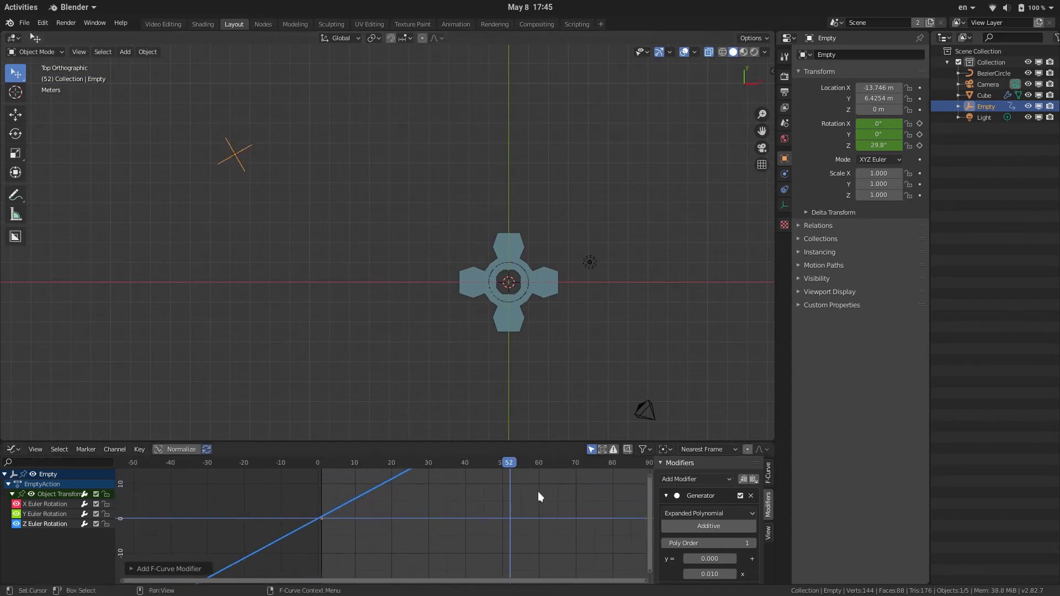
# - Try rotating the gear cube on its own, without the Bezier circle
pyautogui.moveTo(580, 322); pyautogui.dragTo(519, 303, button='middle')
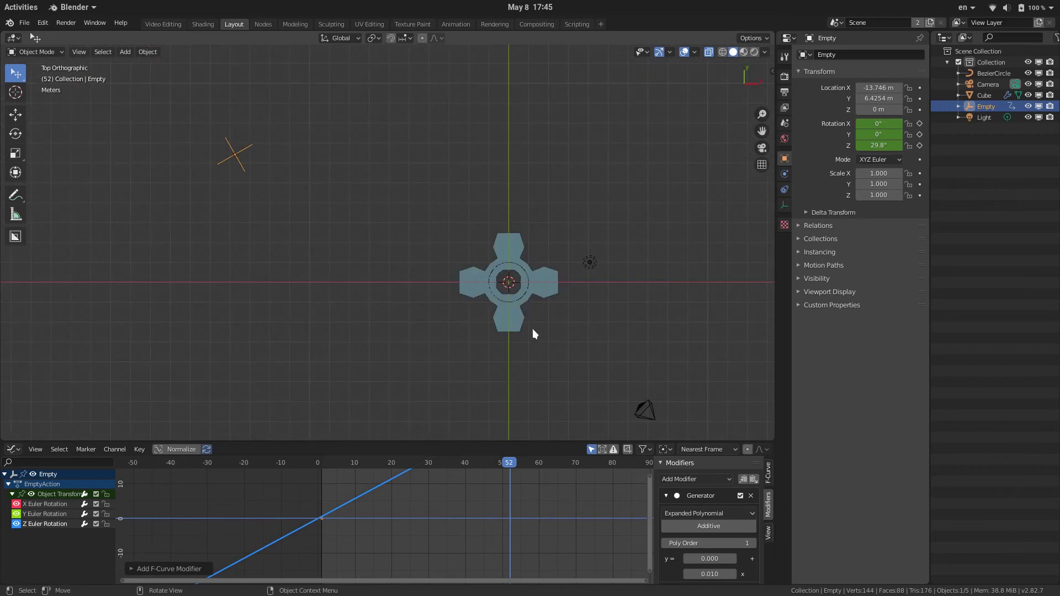
pyautogui.click(500, 319)
pyautogui.press('r')
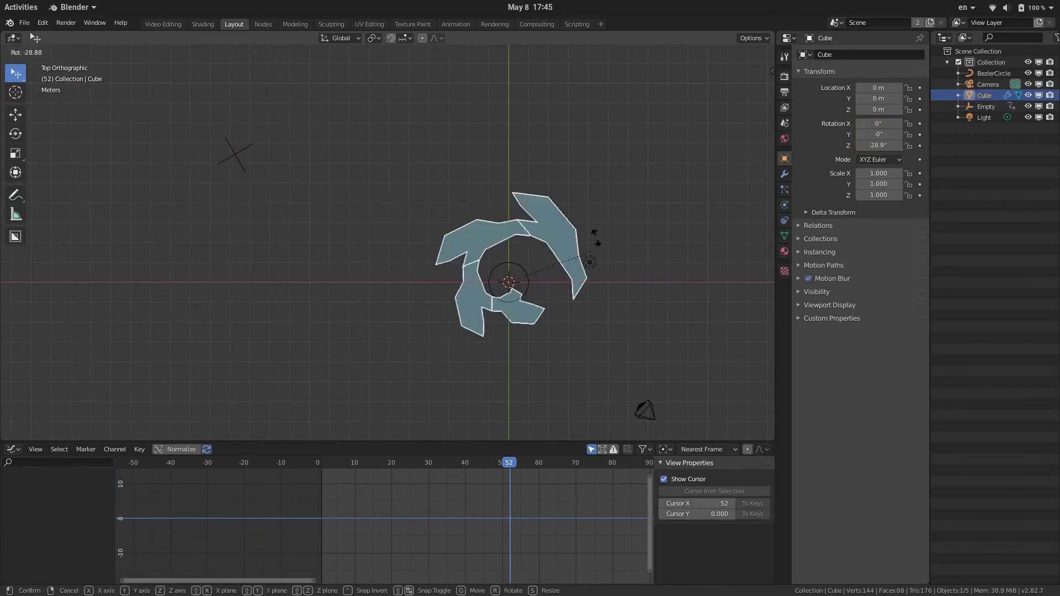
pyautogui.press('Escape')
# - Parent the Bezier circle to the gear cube with the Object option and test that they rotate together
pyautogui.scroll(7, 597, 286)
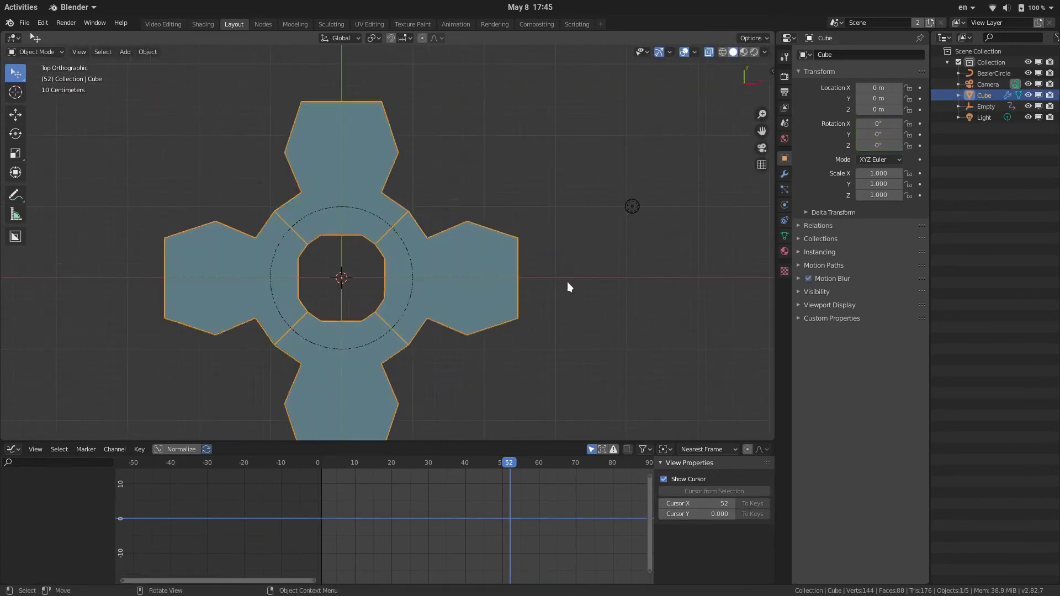
pyautogui.click(403, 313)
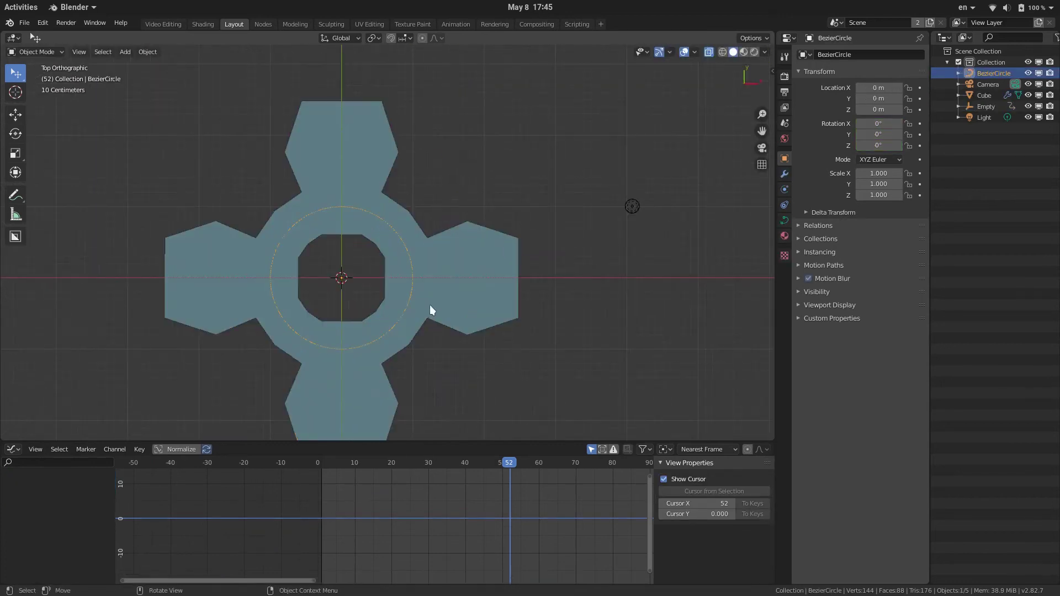
pyautogui.keyDown('shift'); pyautogui.click(460, 228); pyautogui.keyUp('shift')
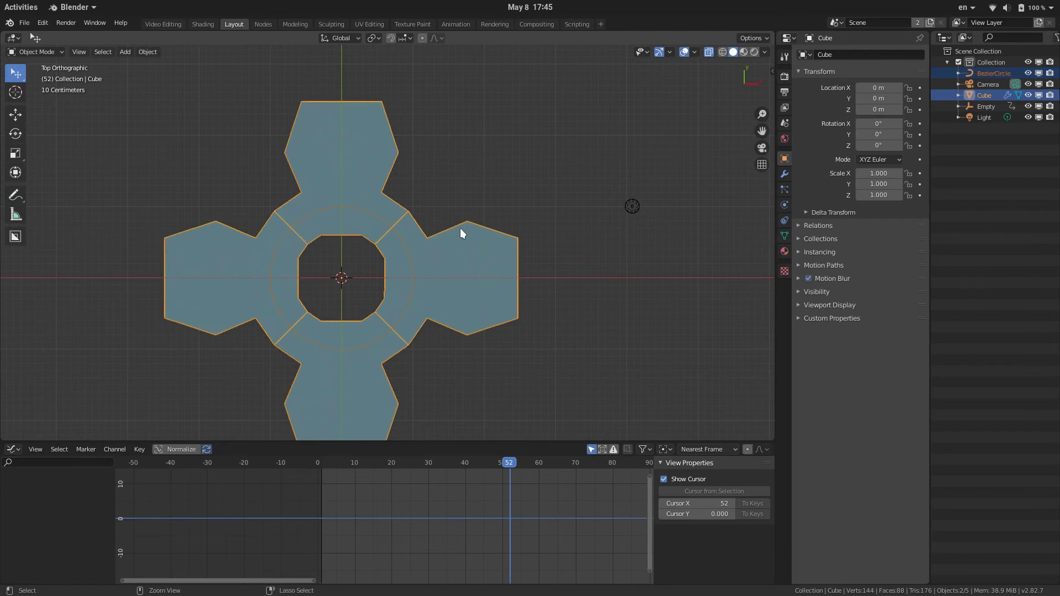
pyautogui.hotkey('ctrl', 'p')
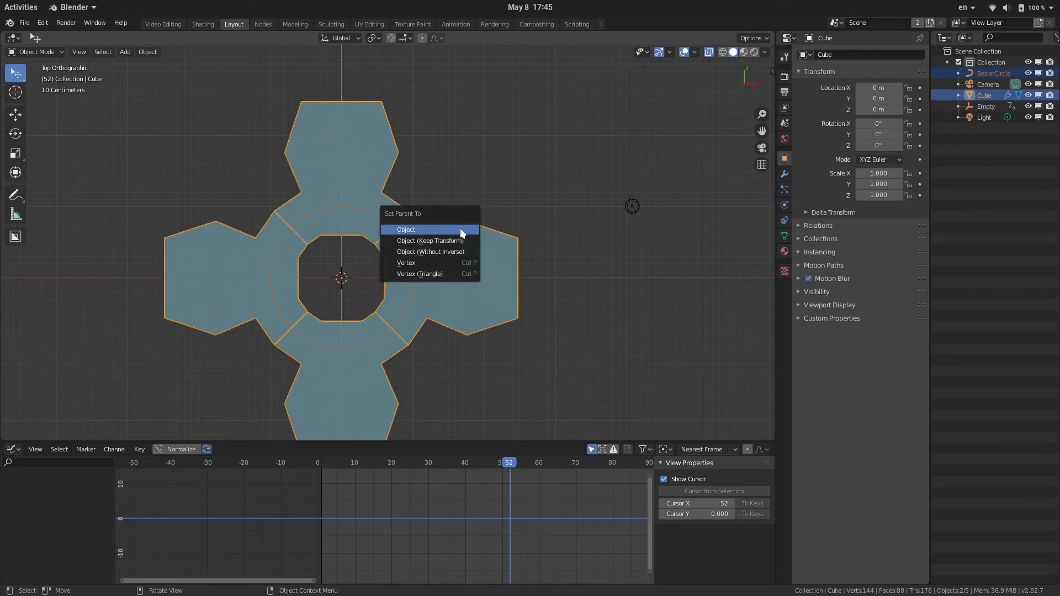
pyautogui.click(461, 230)
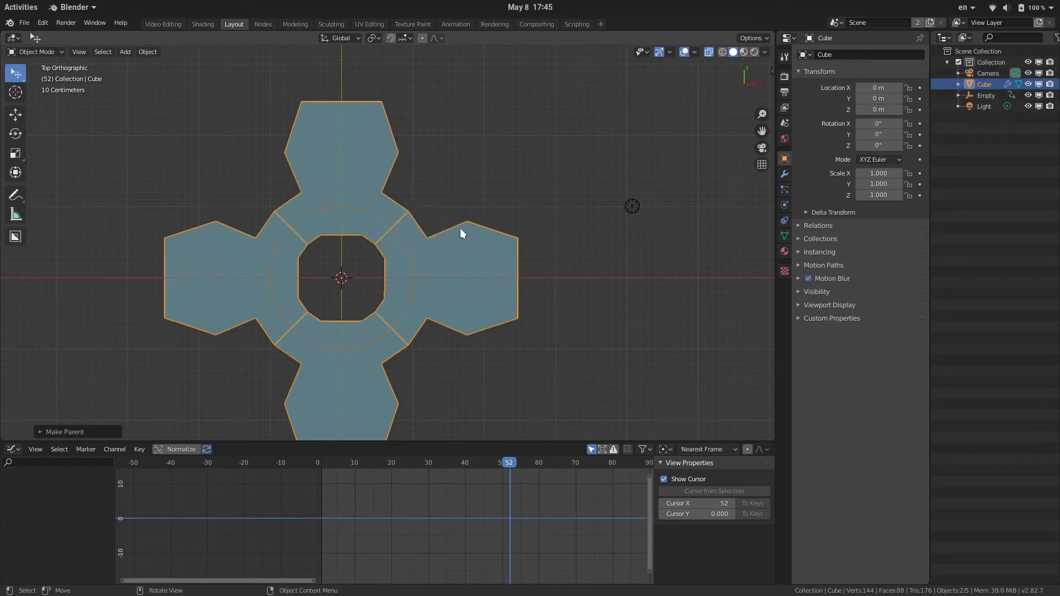
pyautogui.press('r')
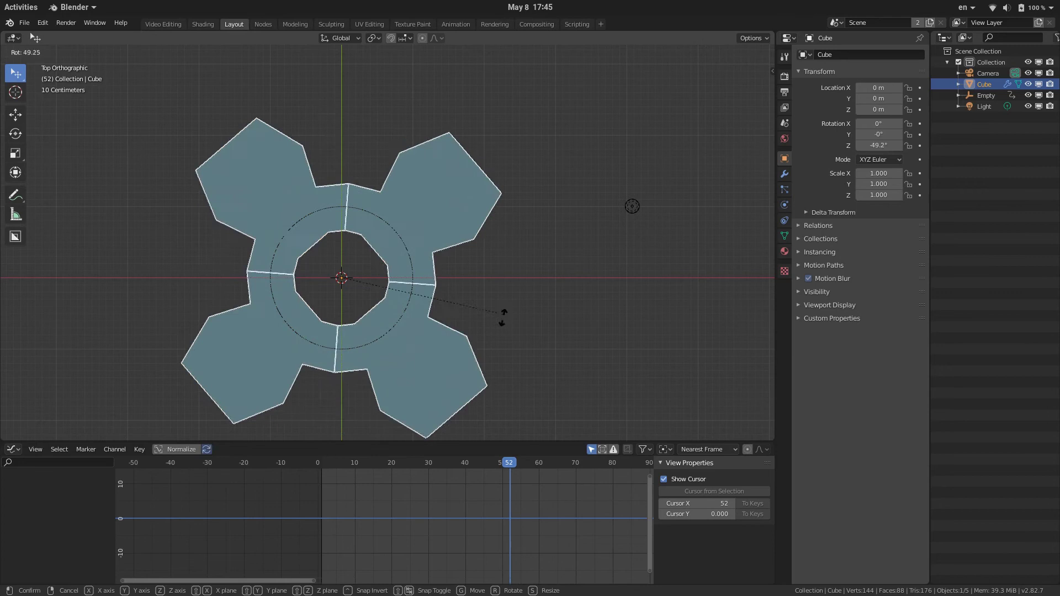
pyautogui.press('Escape')
# - Add a Copy Rotation constraint to the gear cube with the Empty as its target
pyautogui.click(784, 205)
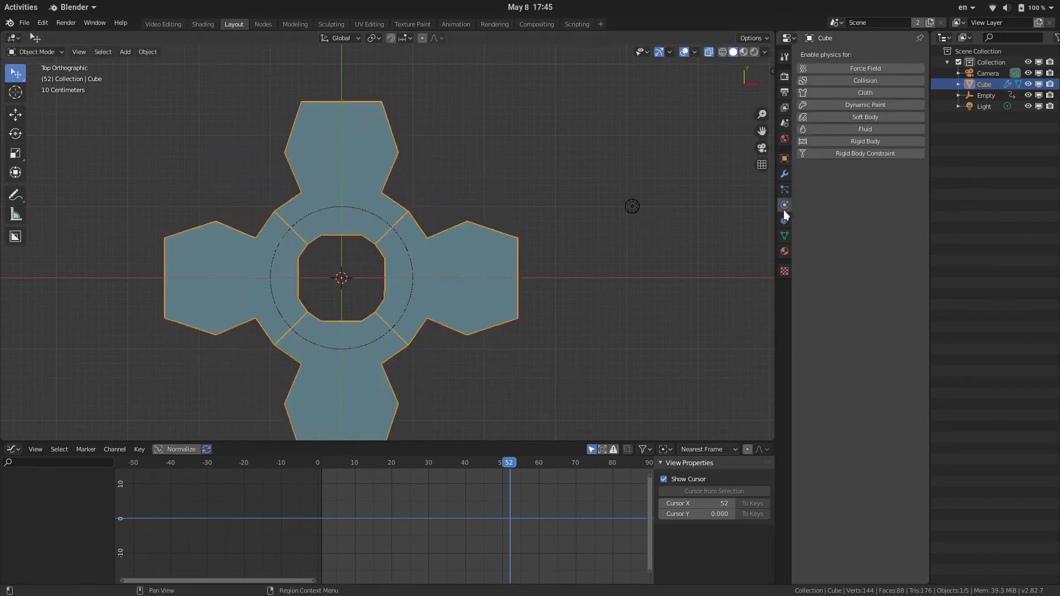
pyautogui.click(783, 234)
pyautogui.click(783, 221)
pyautogui.click(842, 55)
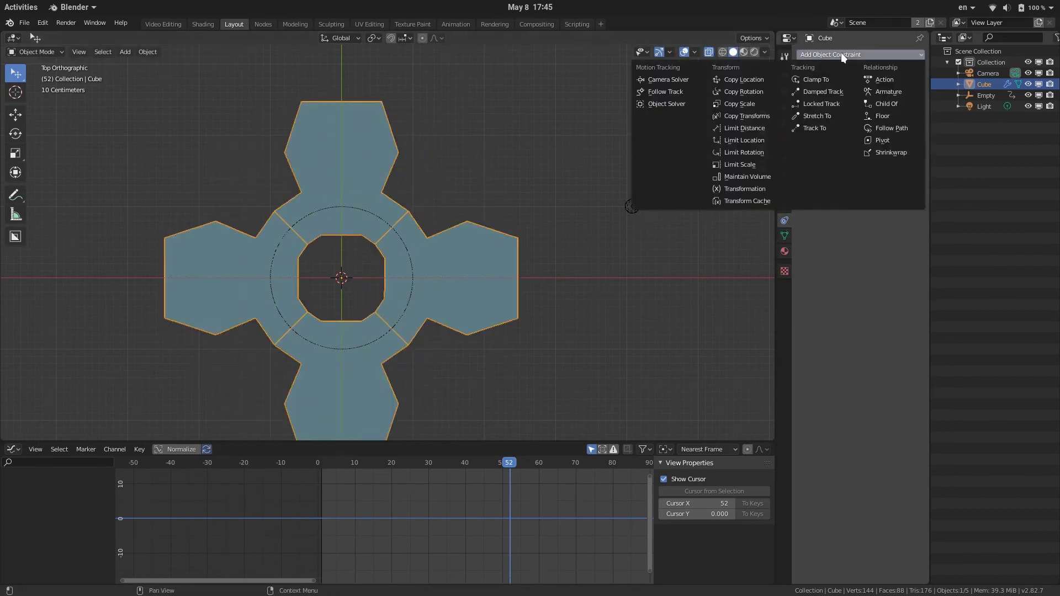
pyautogui.click(764, 91)
pyautogui.click(872, 92)
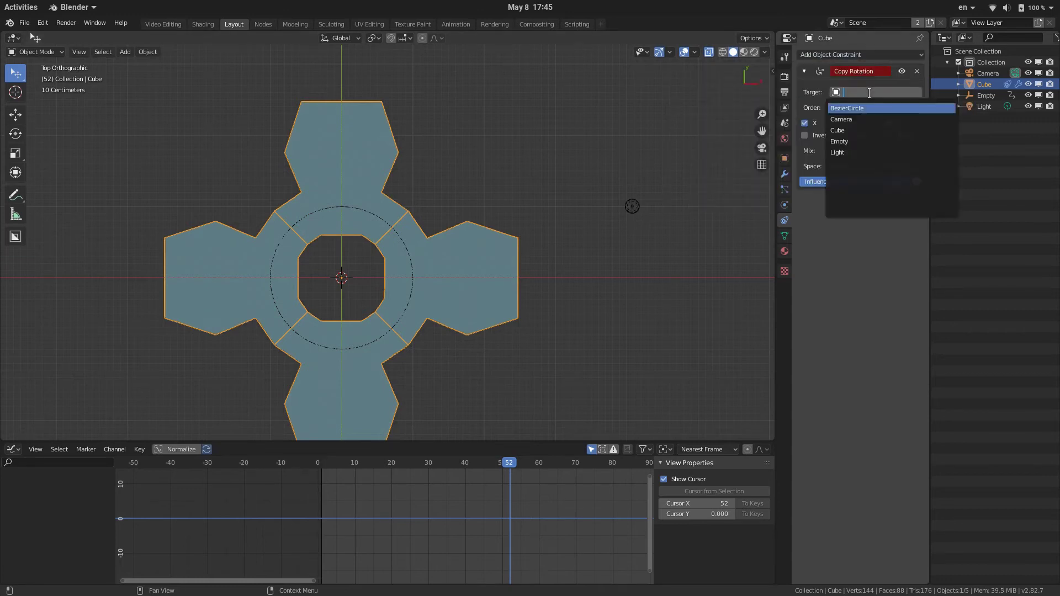
pyautogui.click(857, 139)
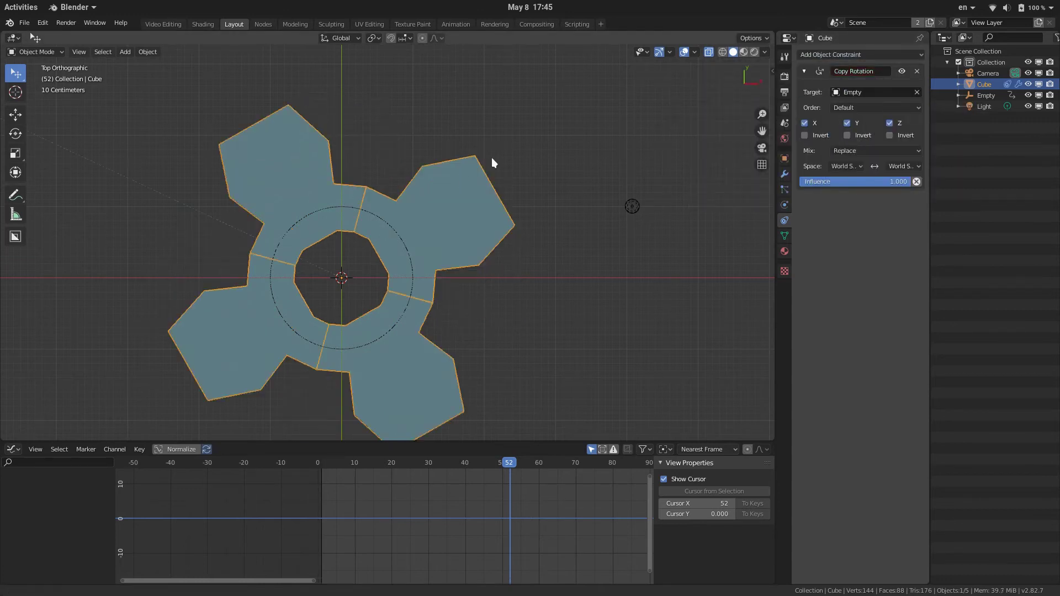
# - Play the animation briefly to check that the gear follows the empty's rotation
pyautogui.scroll(-3, 463, 175)
pyautogui.keyDown('shift'); pyautogui.moveTo(463, 175); pyautogui.dragTo(512, 200, button='middle'); pyautogui.keyUp('shift')
pyautogui.press('space')
pyautogui.press('space')
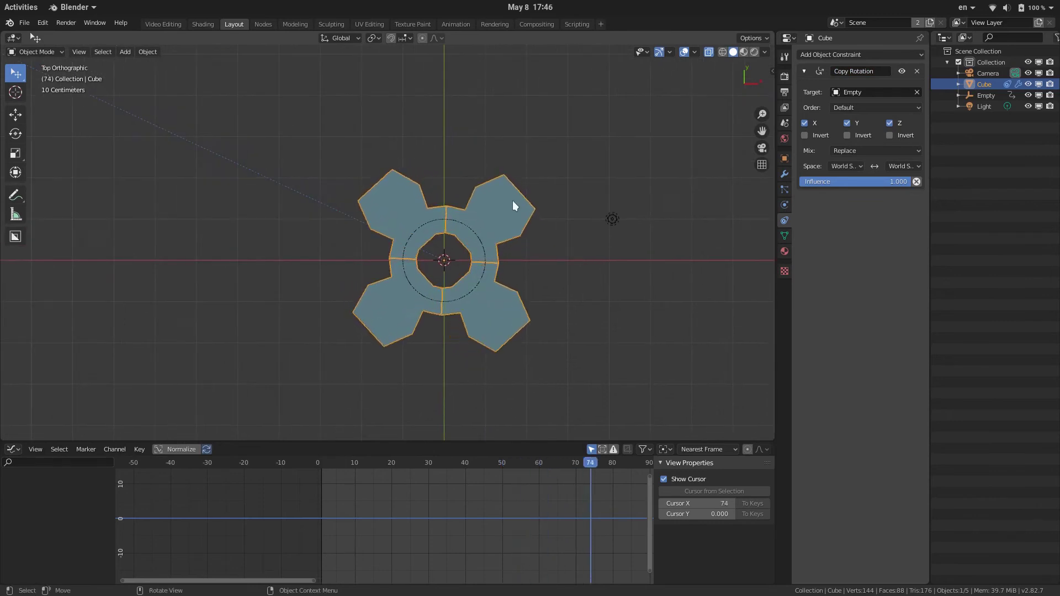
# - Return to frame 0, switch the Graph Editor back to the Timeline and reduce its height
pyautogui.moveTo(340, 467); pyautogui.dragTo(283, 470)
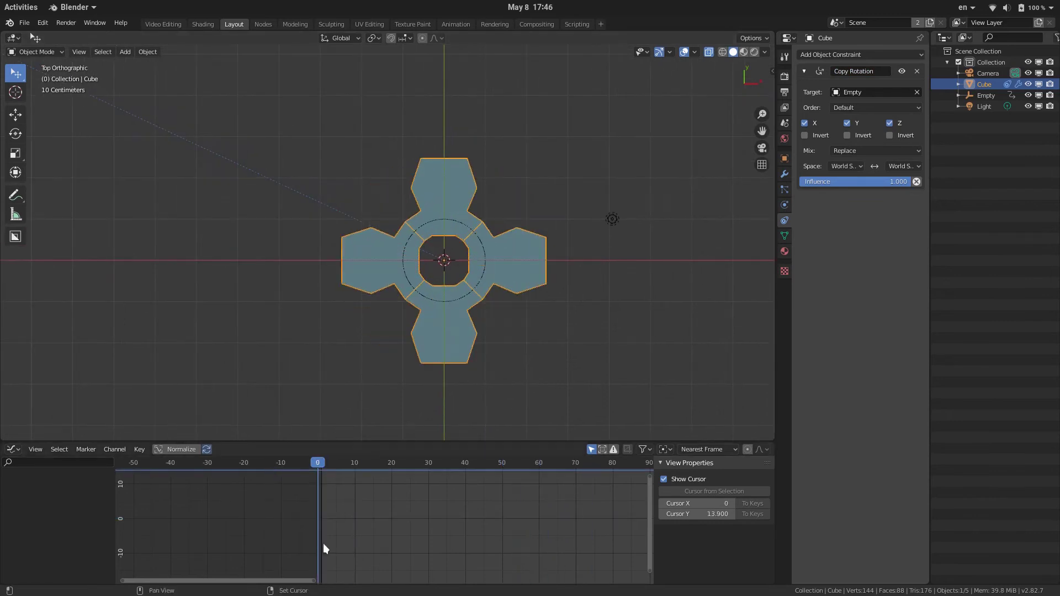
pyautogui.hotkey('shift', 'F12')
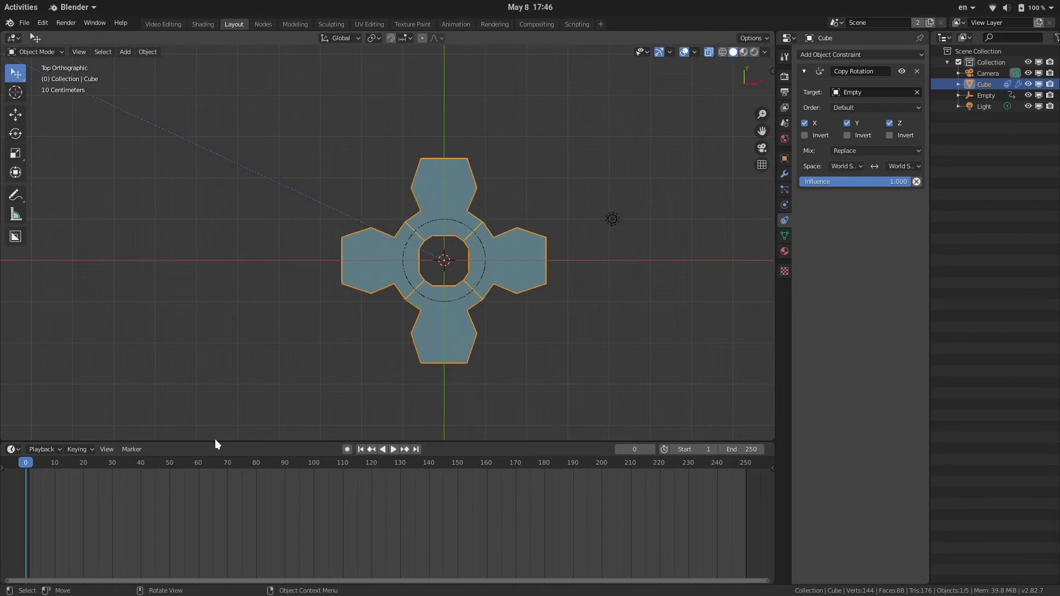
pyautogui.moveTo(214, 442); pyautogui.dragTo(248, 496)
# - Preview the spinning gear from frame 0 and bring the controlling empty into view
pyautogui.press('space')
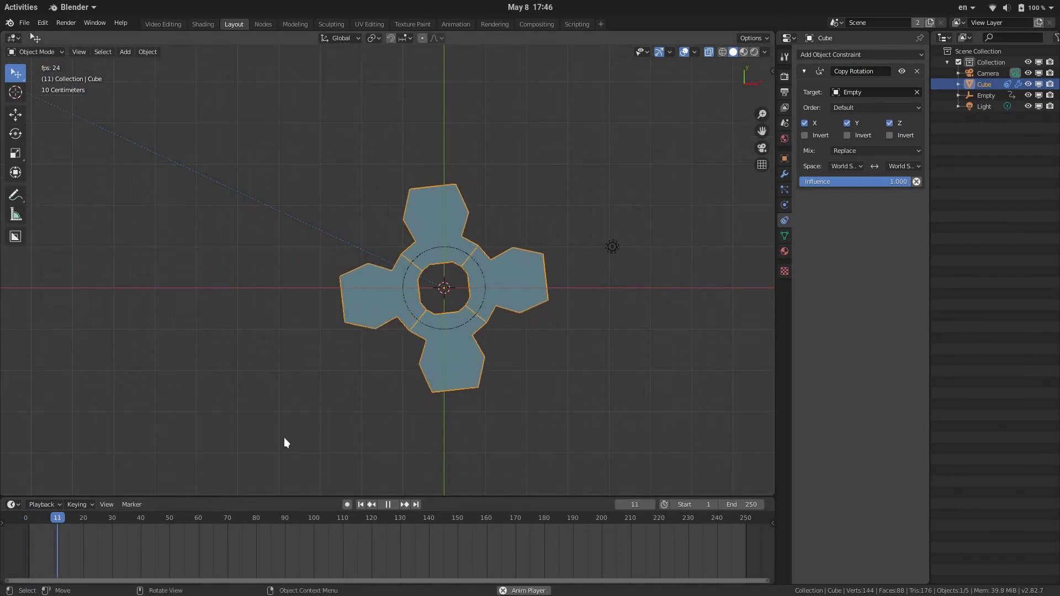
pyautogui.press('space')
pyautogui.keyDown('shift'); pyautogui.moveTo(423, 215); pyautogui.dragTo(507, 181, button='middle'); pyautogui.keyUp('shift')
pyautogui.keyDown('shift'); pyautogui.moveTo(187, 128); pyautogui.dragTo(389, 319, button='middle'); pyautogui.keyUp('shift')
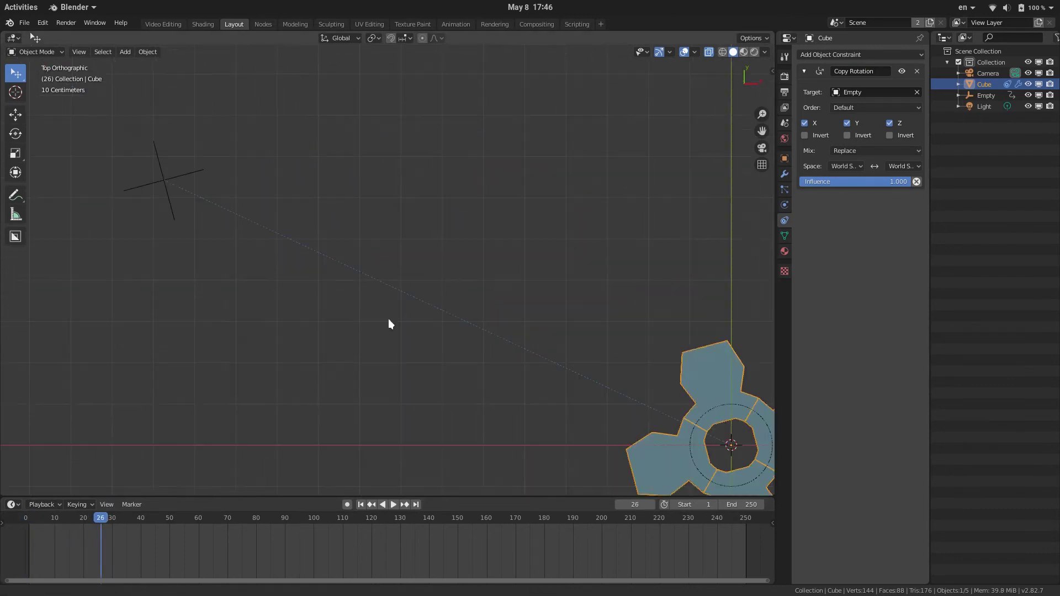
# - Set the x coefficient of the Generator modifier on the Empty's Z Euler Rotation curve to 0.050
pyautogui.click(148, 191)
pyautogui.click(149, 192)
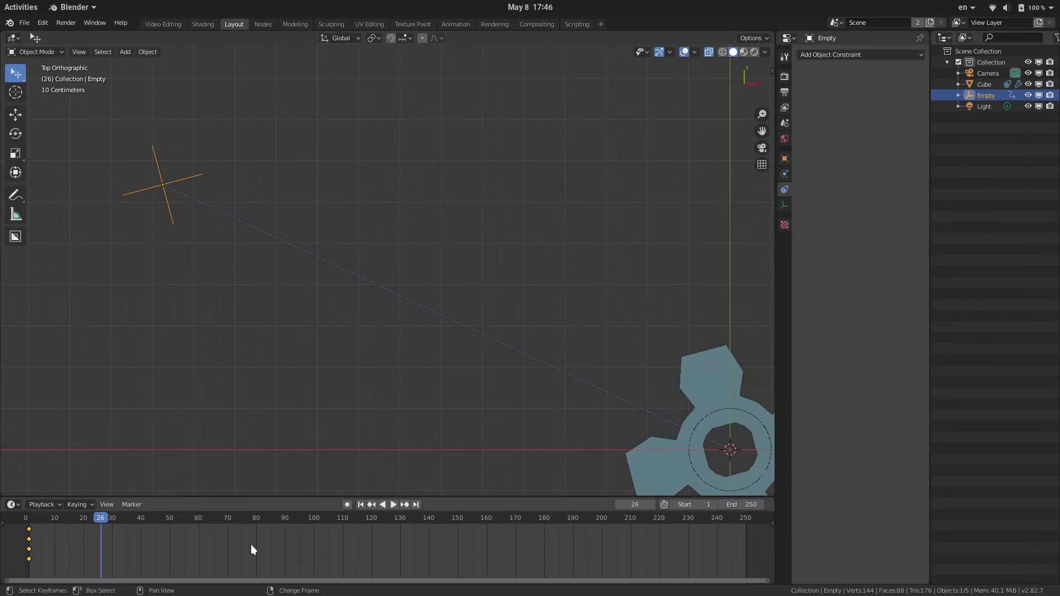
pyautogui.hotkey('ctrl', 'Tab')
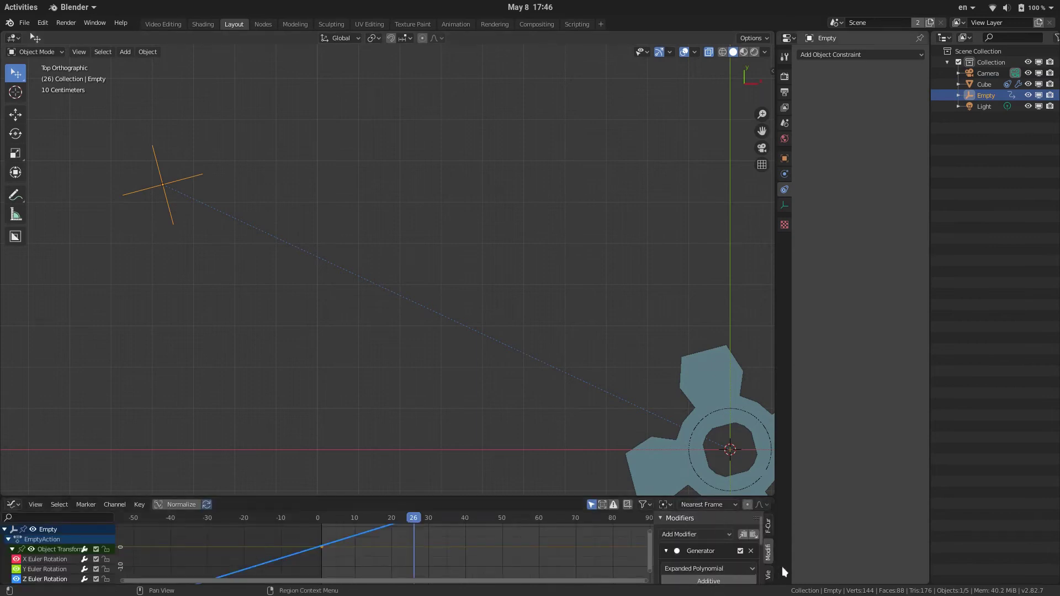
pyautogui.scroll(-5, 754, 559)
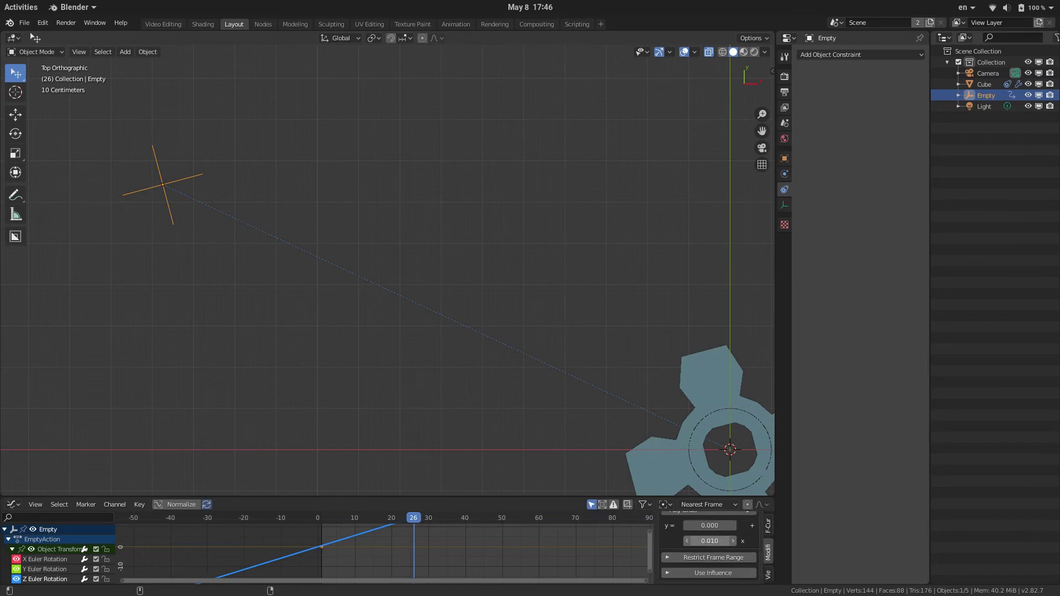
pyautogui.moveTo(704, 542); pyautogui.dragTo(716, 542)
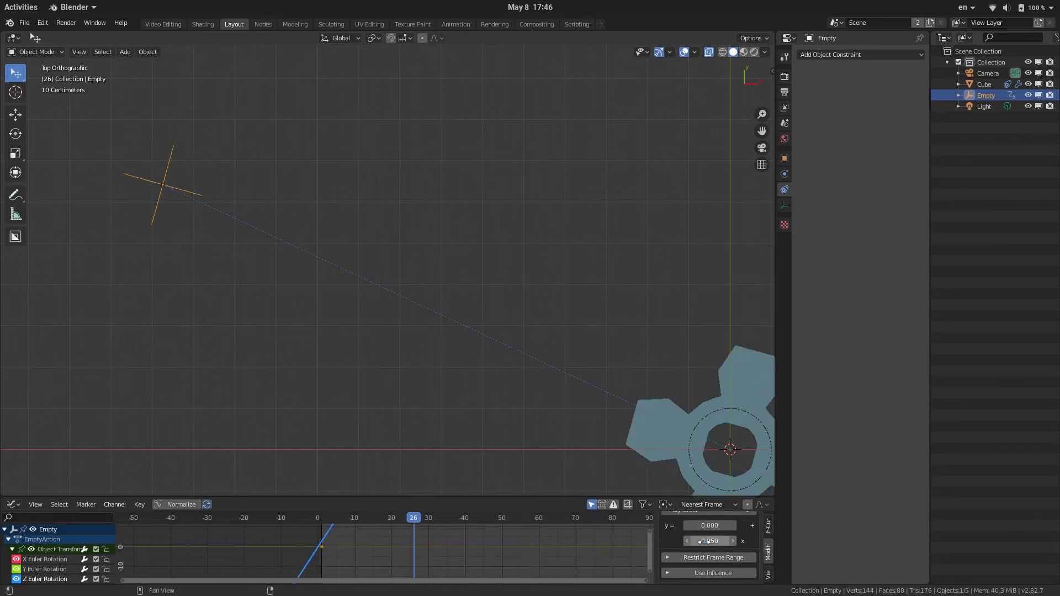
# - Play the animation to check the faster gear rotation, switch the Graph Editor back to the Timeline, and stop playback with gear and empty in view
pyautogui.press('space')
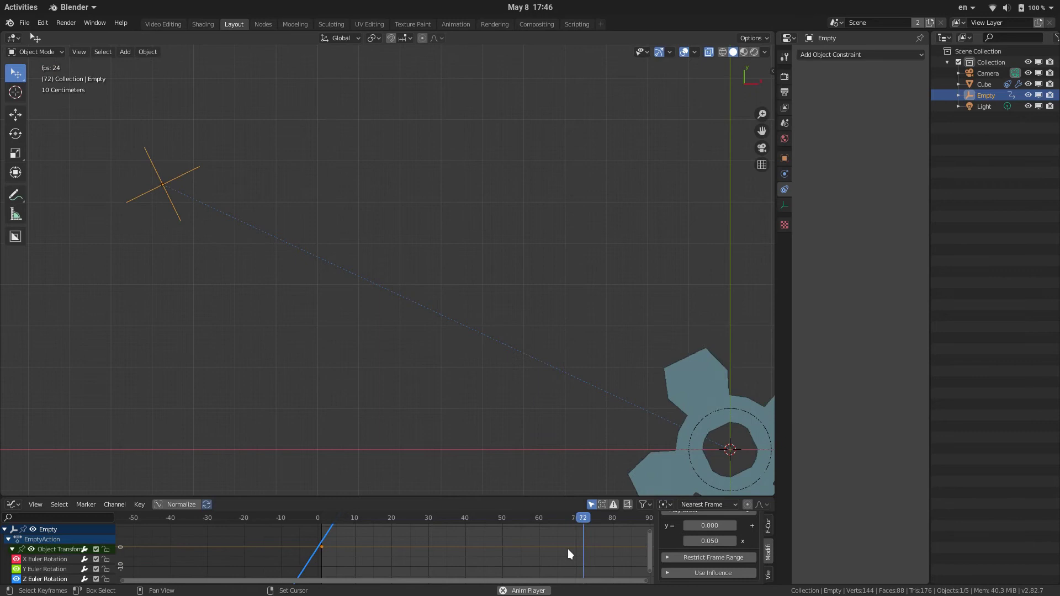
pyautogui.hotkey('ctrl', 'Tab')
pyautogui.keyDown('shift'); pyautogui.moveTo(580, 133); pyautogui.dragTo(331, 36, button='middle'); pyautogui.keyUp('shift')
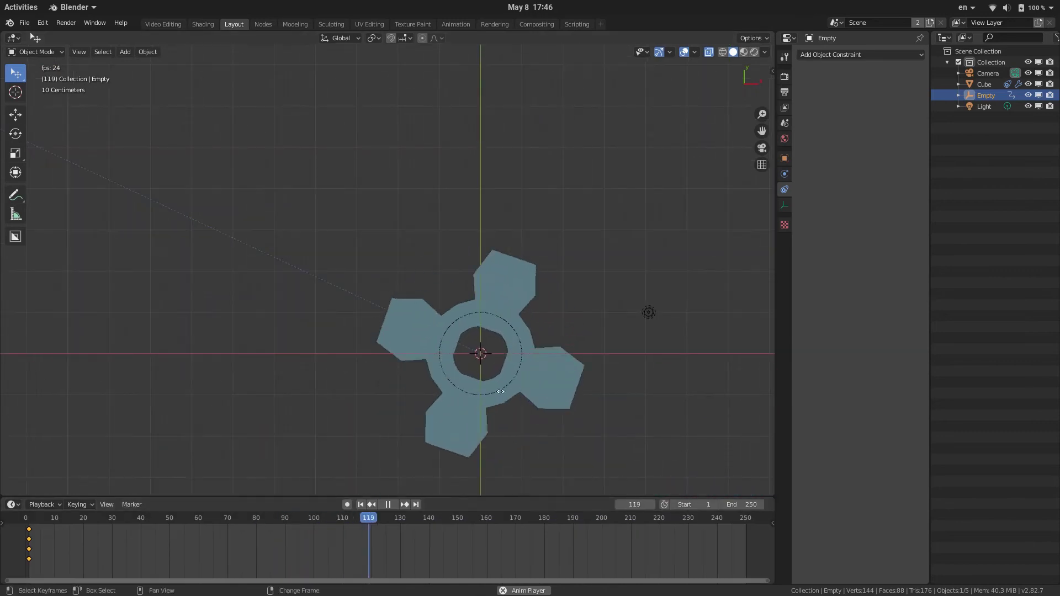
pyautogui.keyDown('shift'); pyautogui.moveTo(500, 391); pyautogui.dragTo(486, 311, button='middle'); pyautogui.keyUp('shift')
pyautogui.scroll(-4, 479, 338)
pyautogui.press('space')
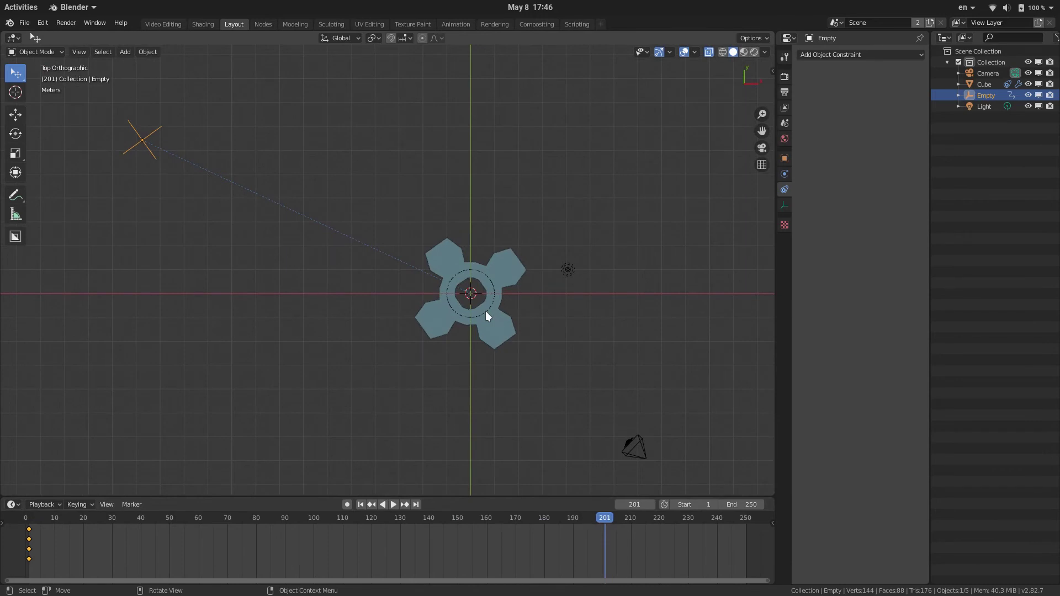
# - Select the Bezier circle inside the gear and copy its X scale as a new driver
pyautogui.click(486, 310)
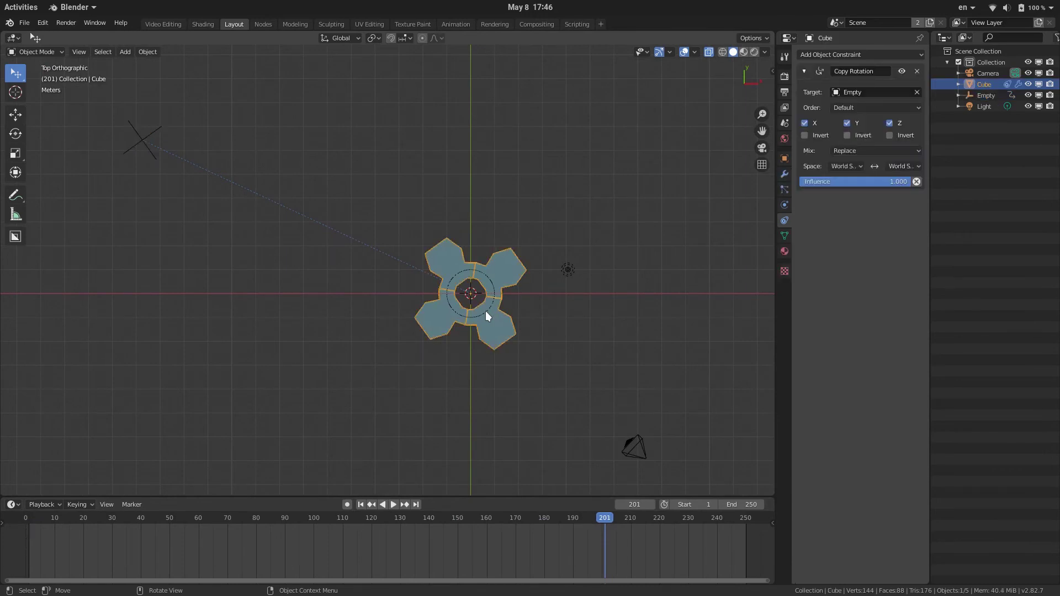
pyautogui.click(785, 159)
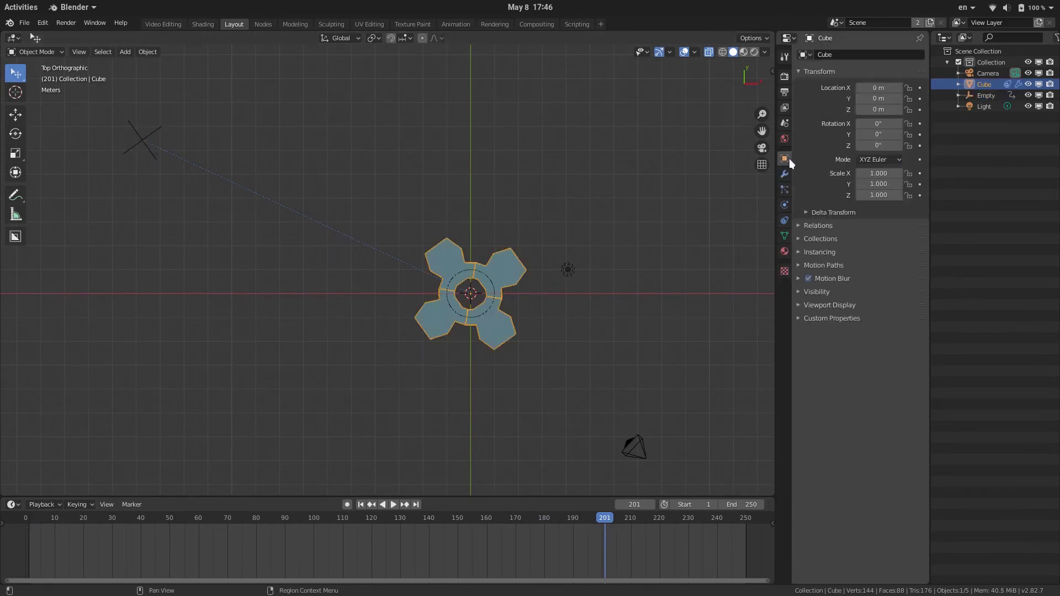
pyautogui.click(489, 303)
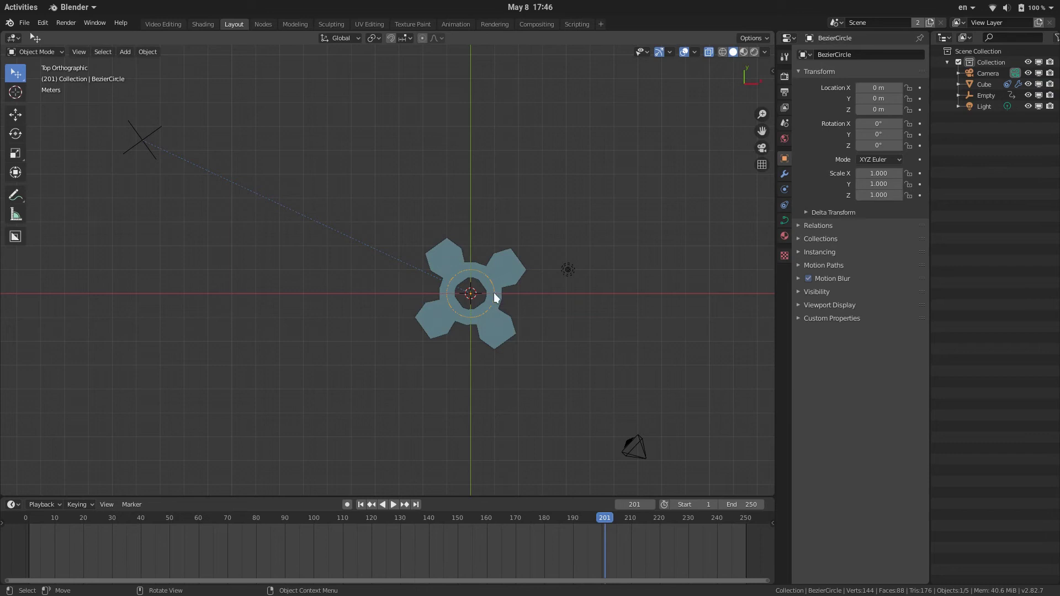
pyautogui.scroll(2, 493, 300)
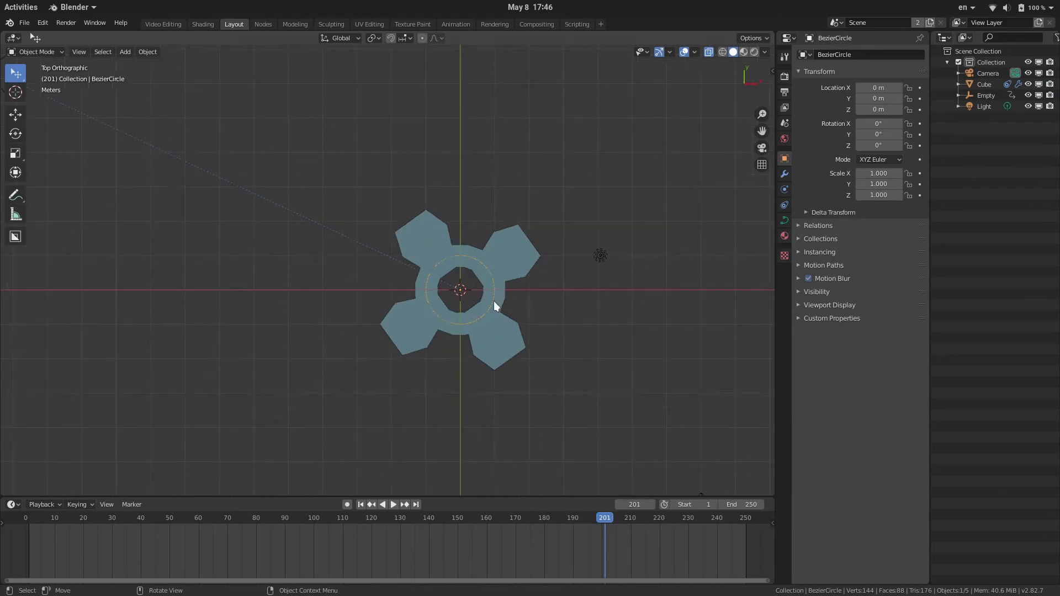
pyautogui.rightClick(883, 173)
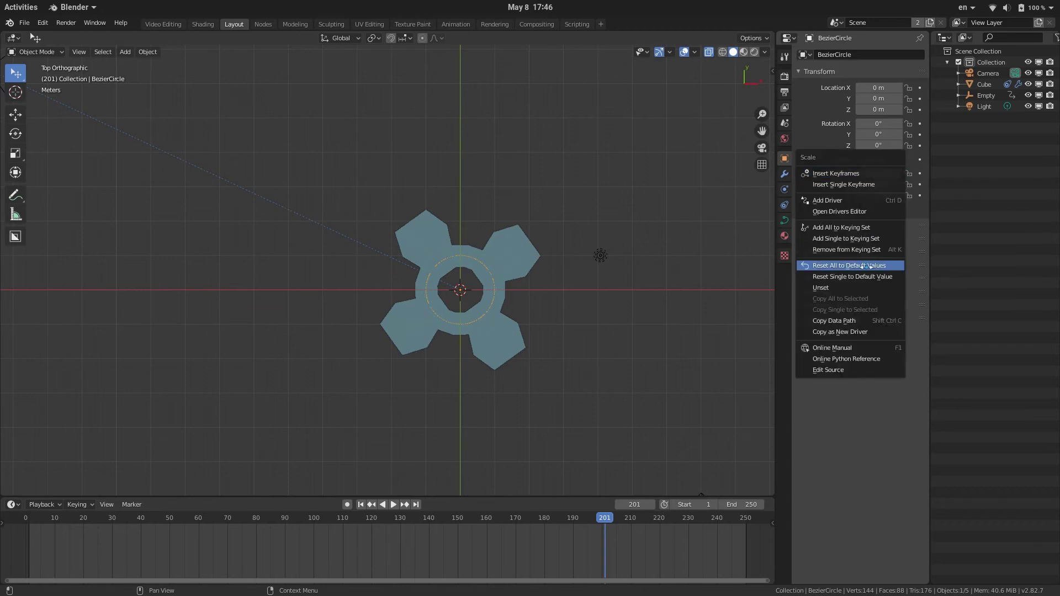
pyautogui.click(864, 332)
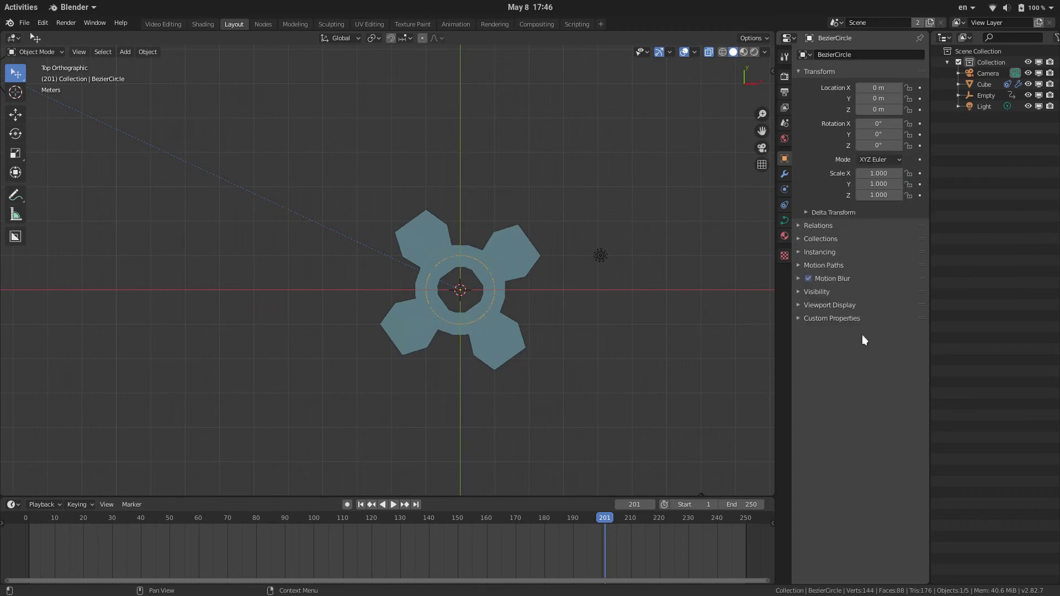
# - Paste the copied driver onto the Influence of the gear cube's Copy Rotation constraint
pyautogui.click(515, 335)
pyautogui.click(783, 229)
pyautogui.click(784, 191)
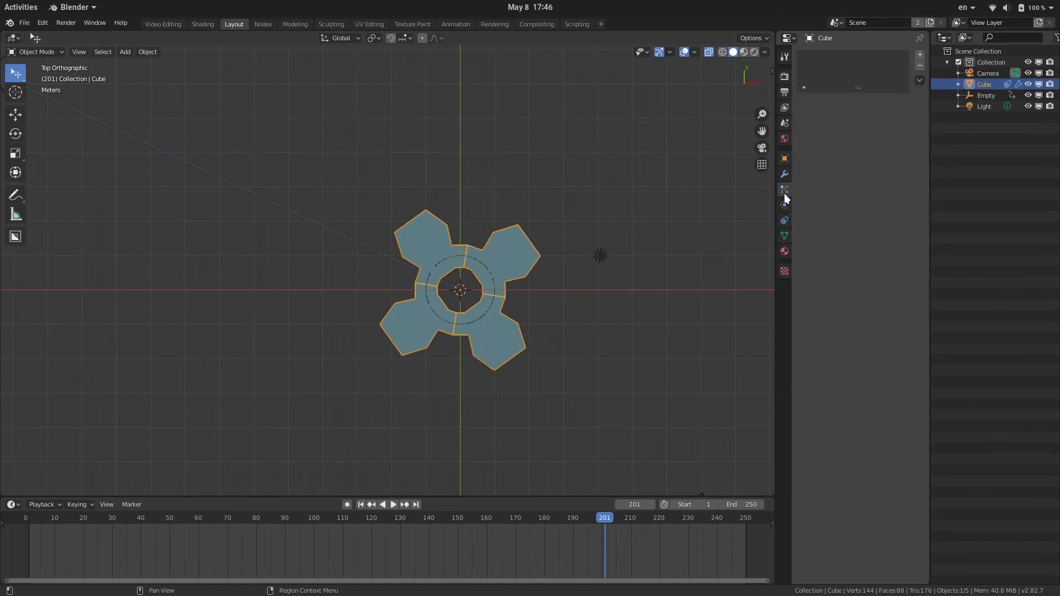
pyautogui.click(785, 207)
pyautogui.click(784, 220)
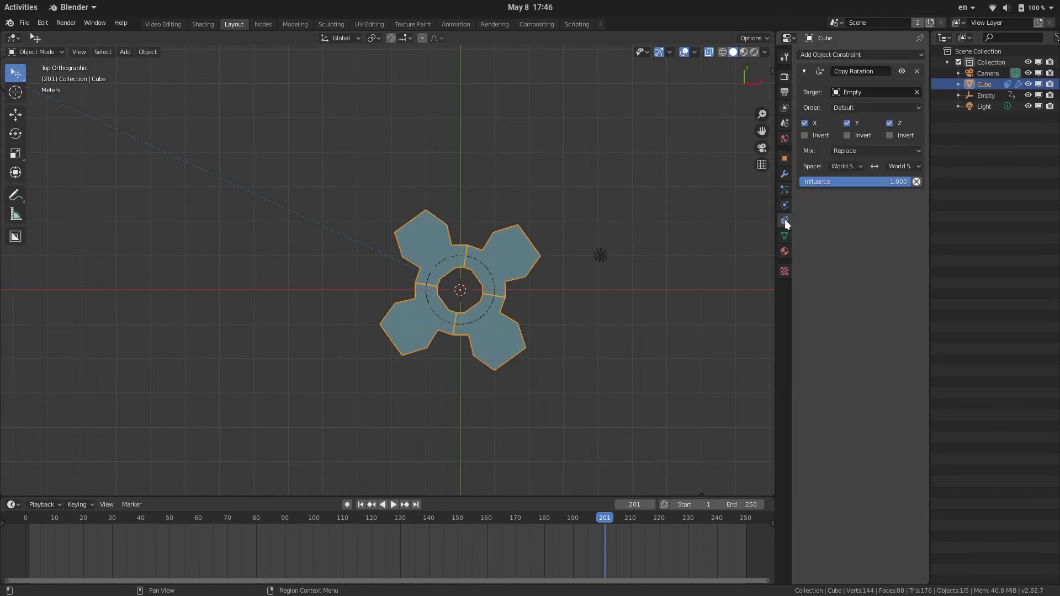
pyautogui.rightClick(840, 183)
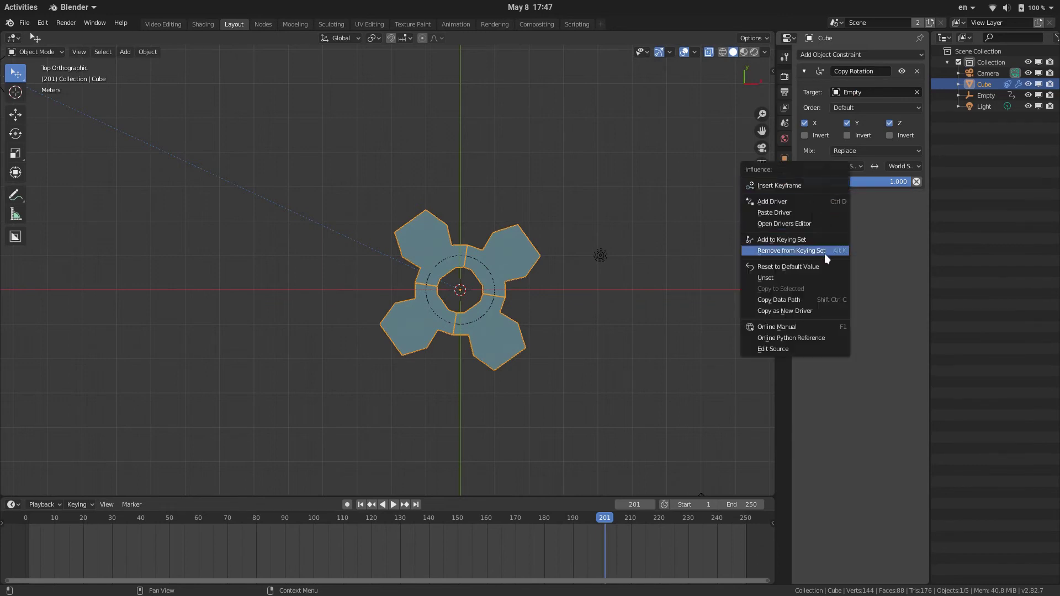
pyautogui.click(796, 211)
# - Edit the Influence driver to use a Scripted Expression with the expression 1/scale
pyautogui.rightClick(850, 180)
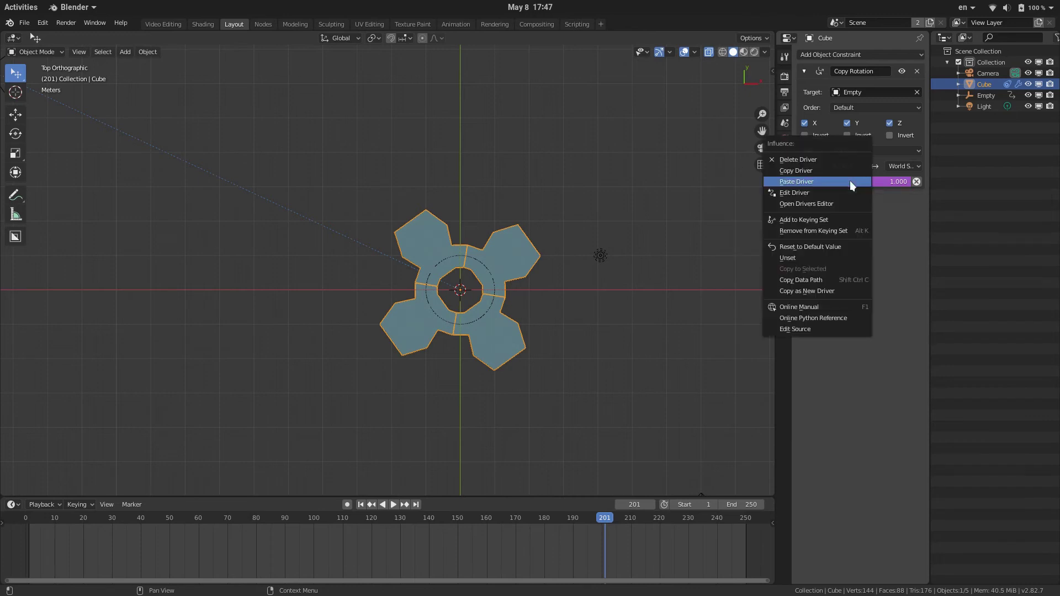
pyautogui.click(823, 193)
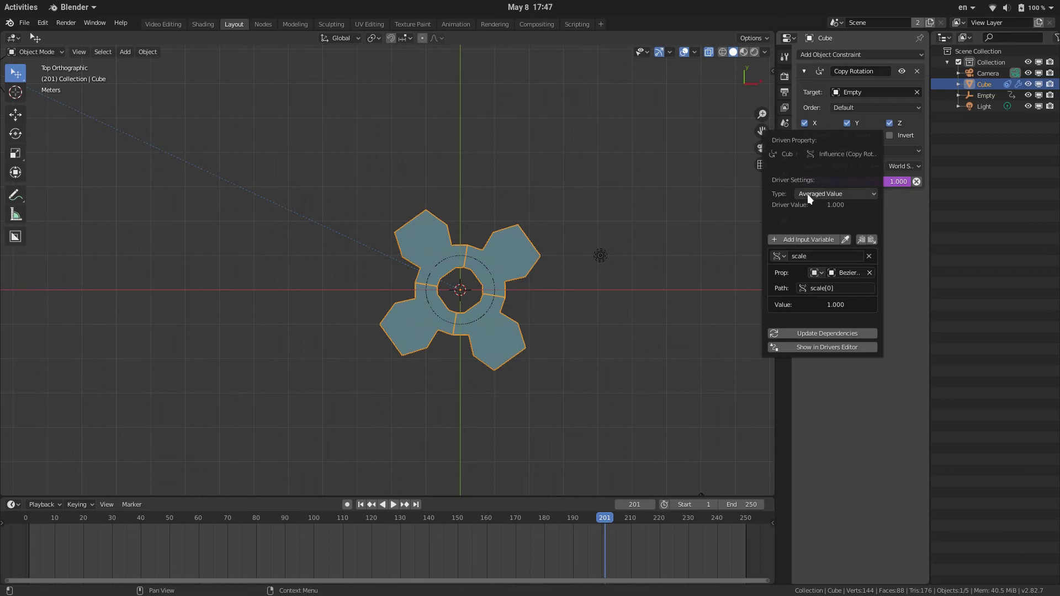
pyautogui.click(807, 194)
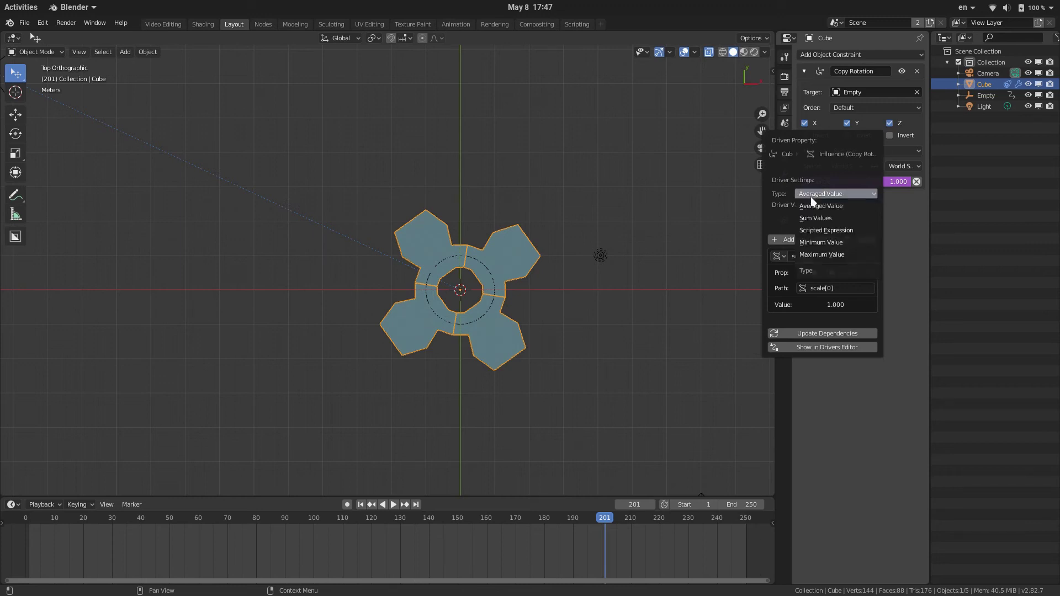
pyautogui.click(839, 230)
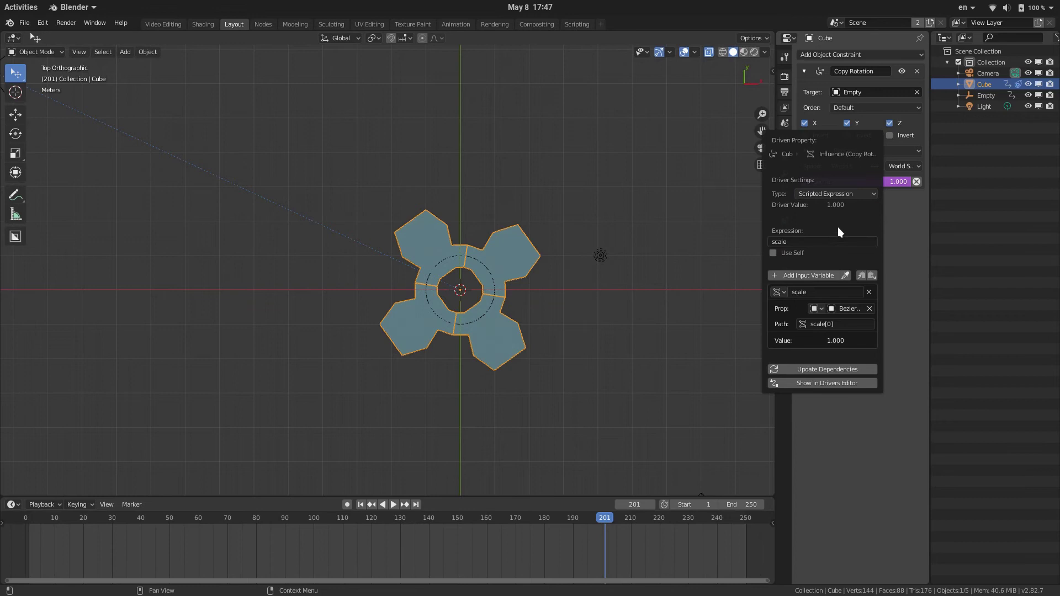
pyautogui.click(803, 241)
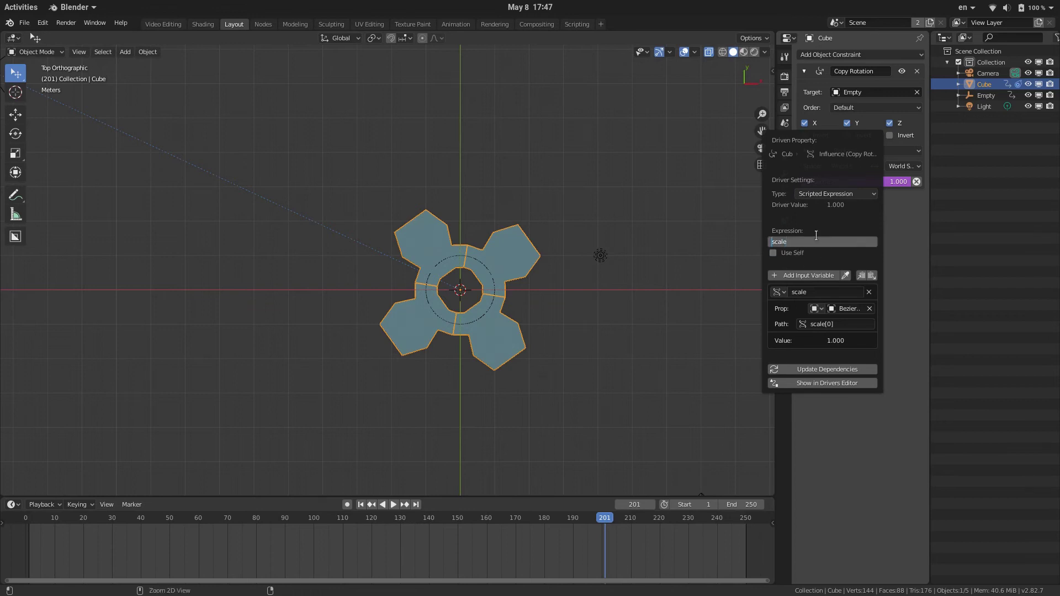
pyautogui.press('Home')
pyautogui.write('1/')
pyautogui.press('Return')
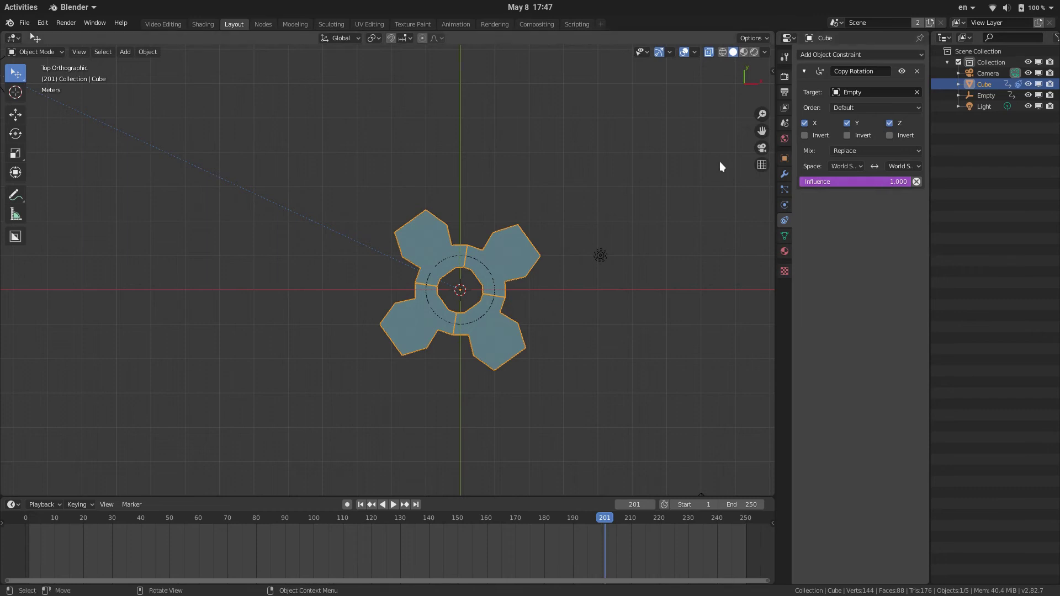
pyautogui.click(785, 159)
pyautogui.moveTo(879, 183); pyautogui.dragTo(916, 172)
pyautogui.rightClick(878, 184)
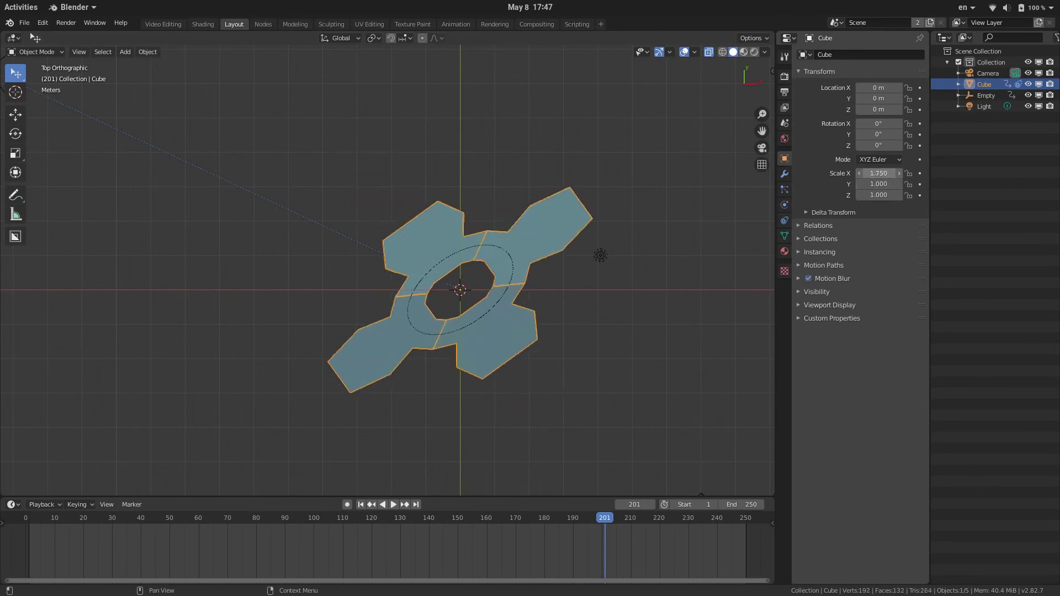
pyautogui.rightClick(881, 173)
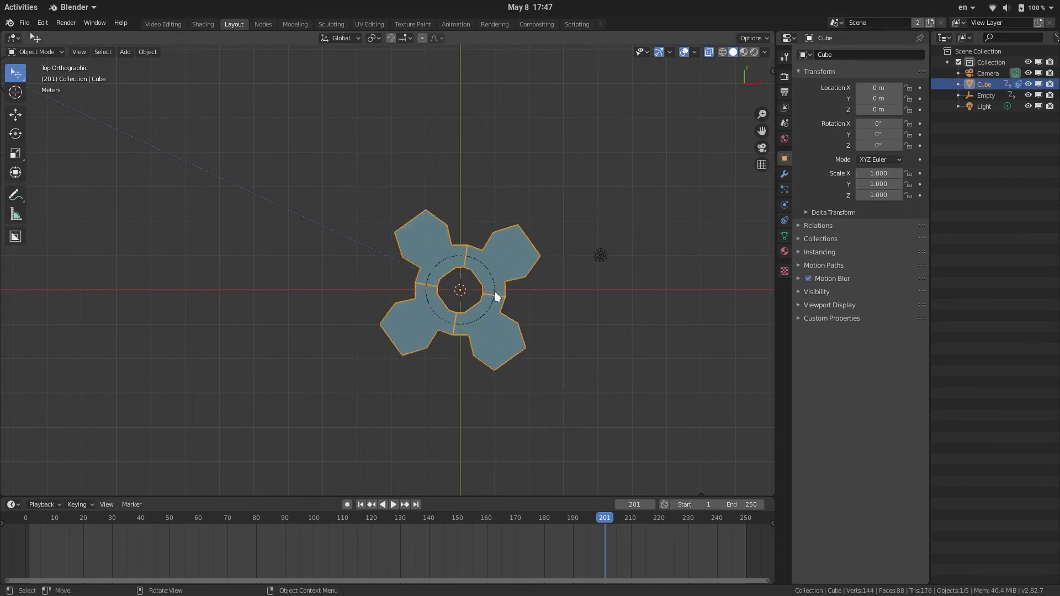
# - Select the Bezier circle, reveal it under the cube in the Outliner, and scale it up uniformly to about 5.995
pyautogui.click(481, 263)
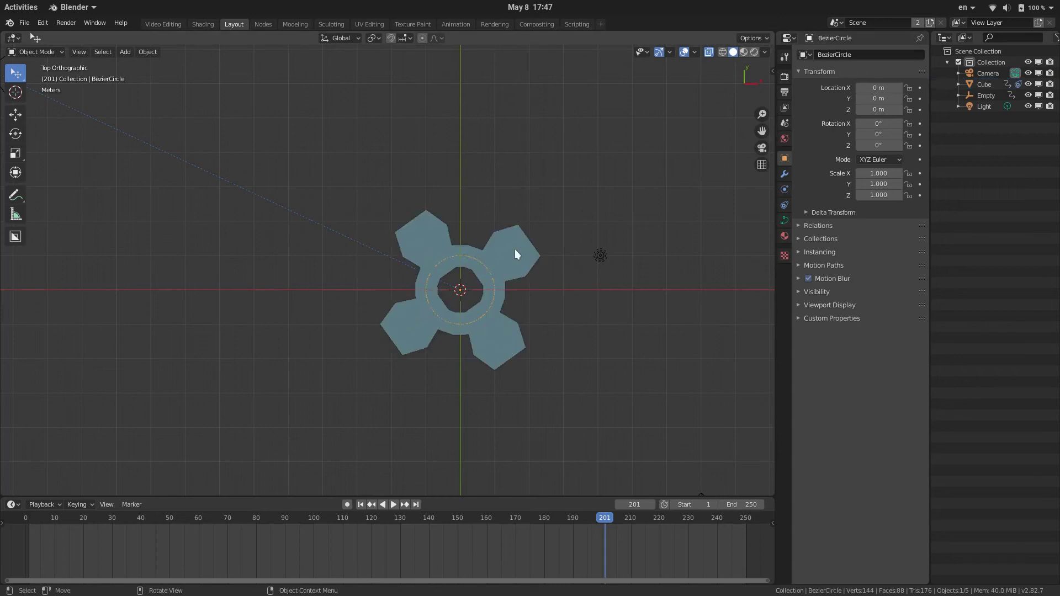
pyautogui.click(959, 95)
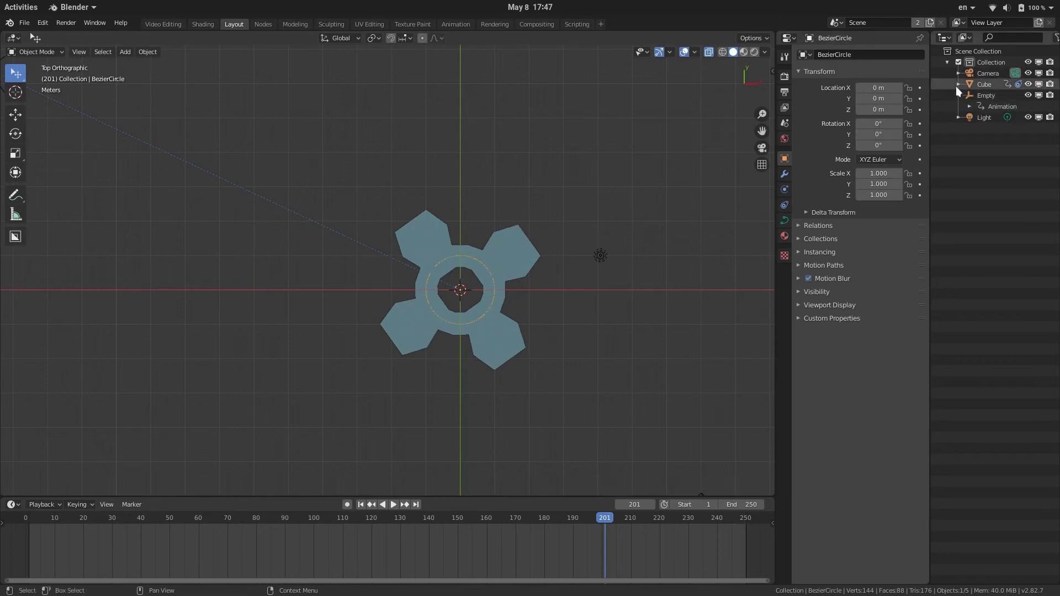
pyautogui.click(959, 85)
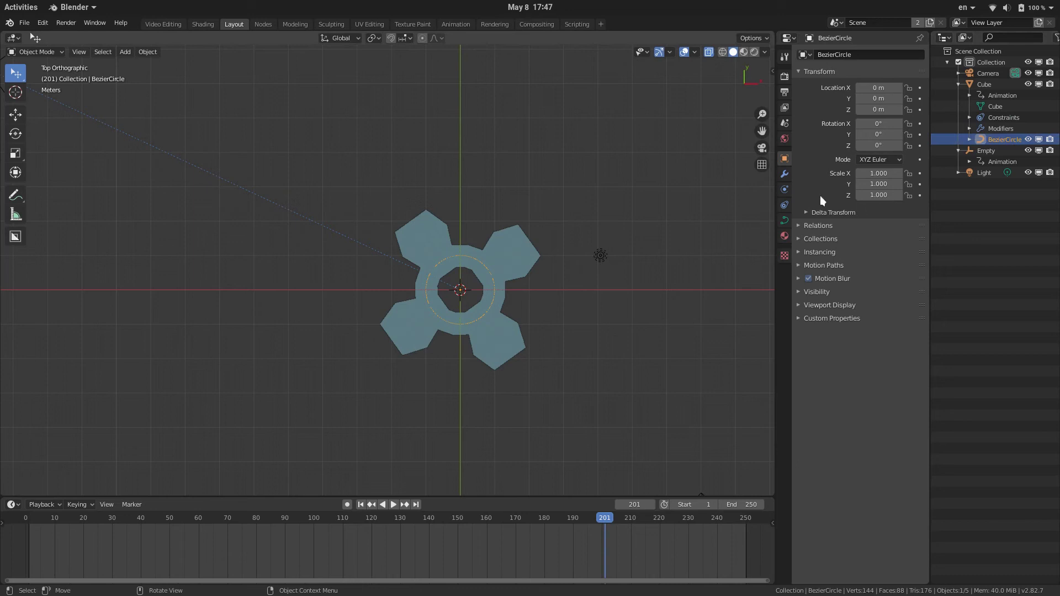
pyautogui.moveTo(870, 170); pyautogui.dragTo(887, 169)
pyautogui.press('Escape')
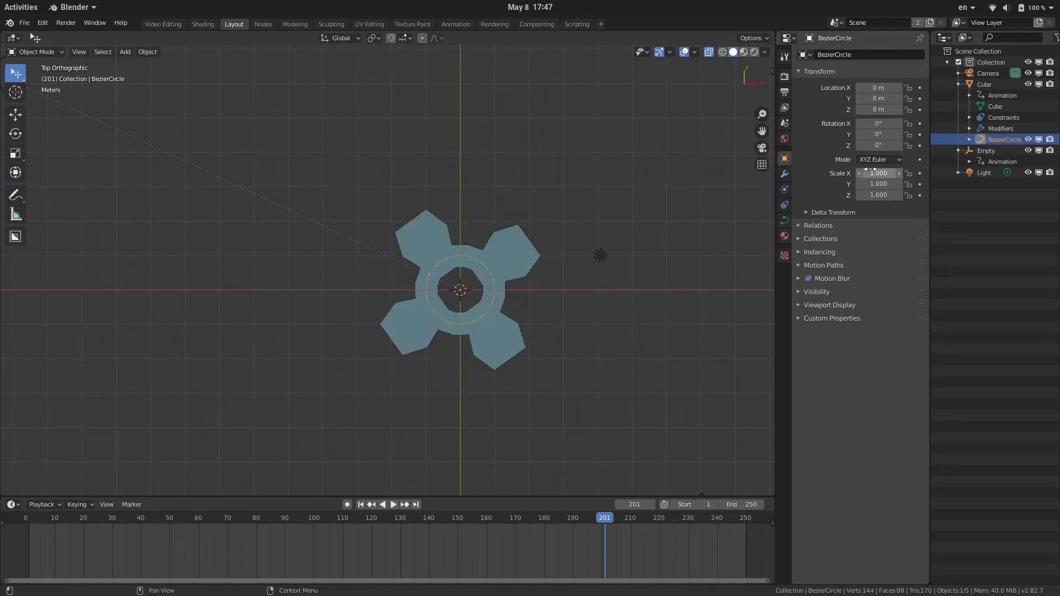
pyautogui.press('s')
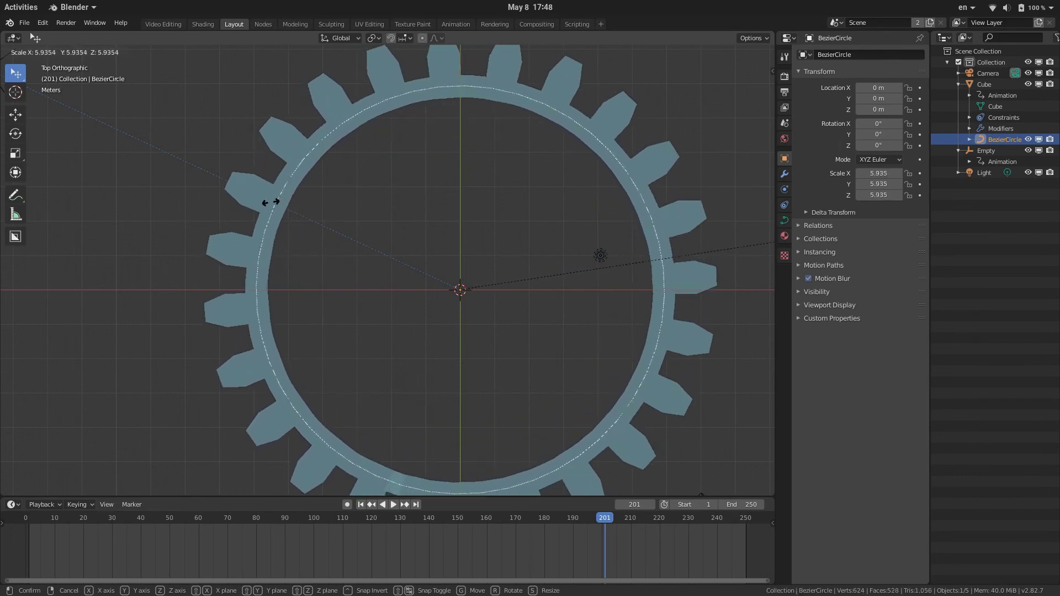
pyautogui.click(277, 205)
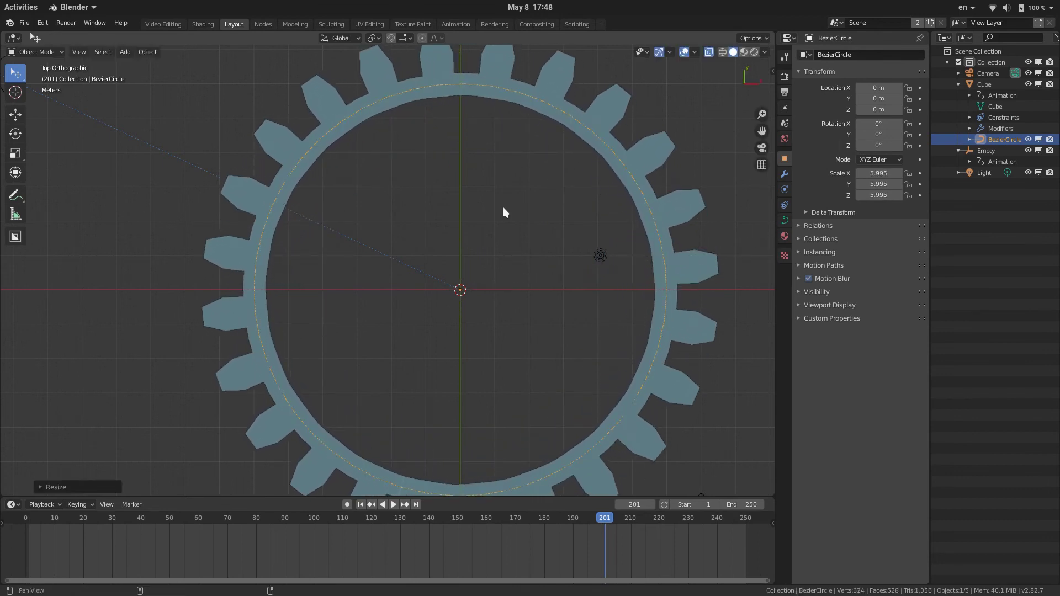
# - Duplicate the gear together with its Bezier circle and place the copy beside the original at about X 13.85 m, Y -1.36 m
pyautogui.scroll(-4, 448, 210)
pyautogui.keyDown('shift'); pyautogui.moveTo(448, 210); pyautogui.dragTo(476, 162, button='middle'); pyautogui.keyUp('shift')
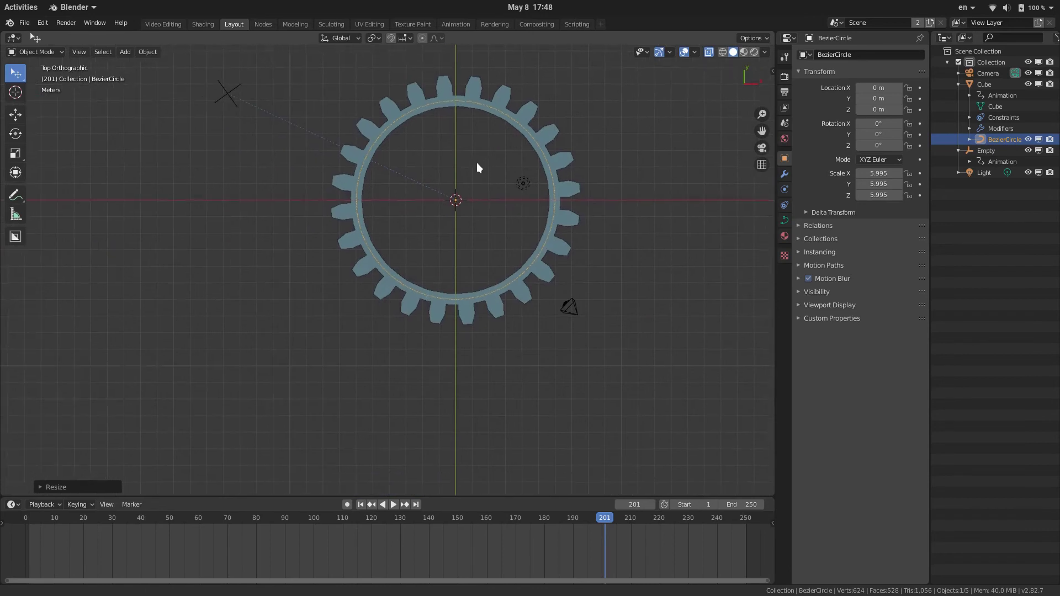
pyautogui.click(508, 92)
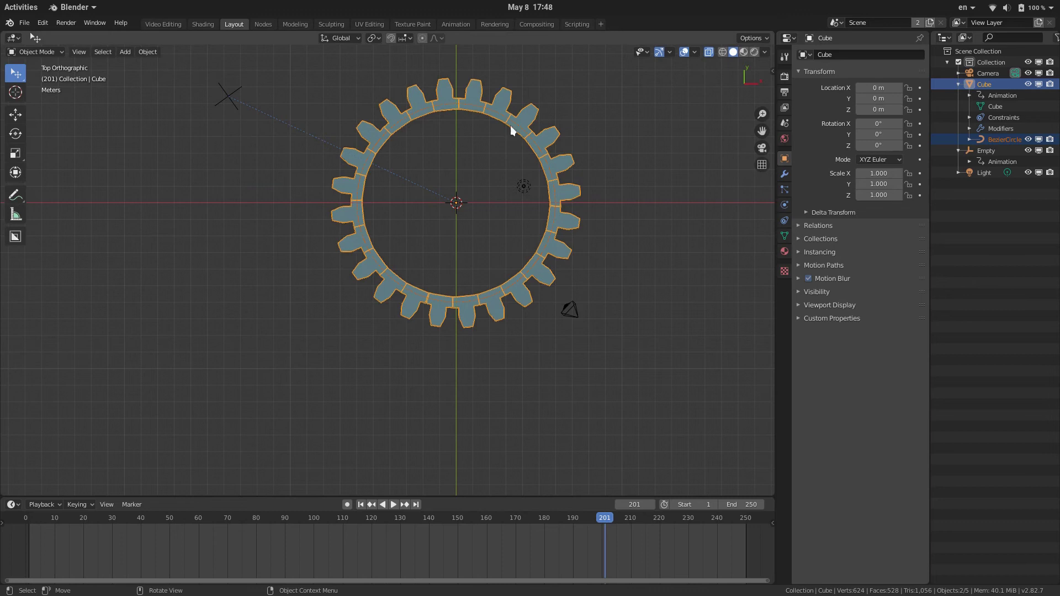
pyautogui.hotkey('shift', 'd')
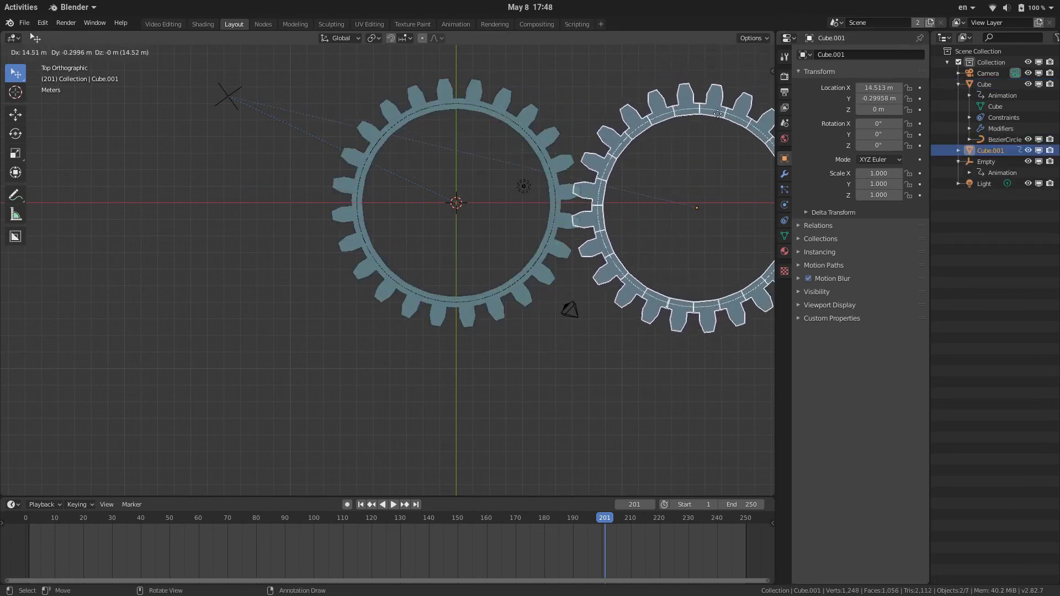
pyautogui.click(703, 135)
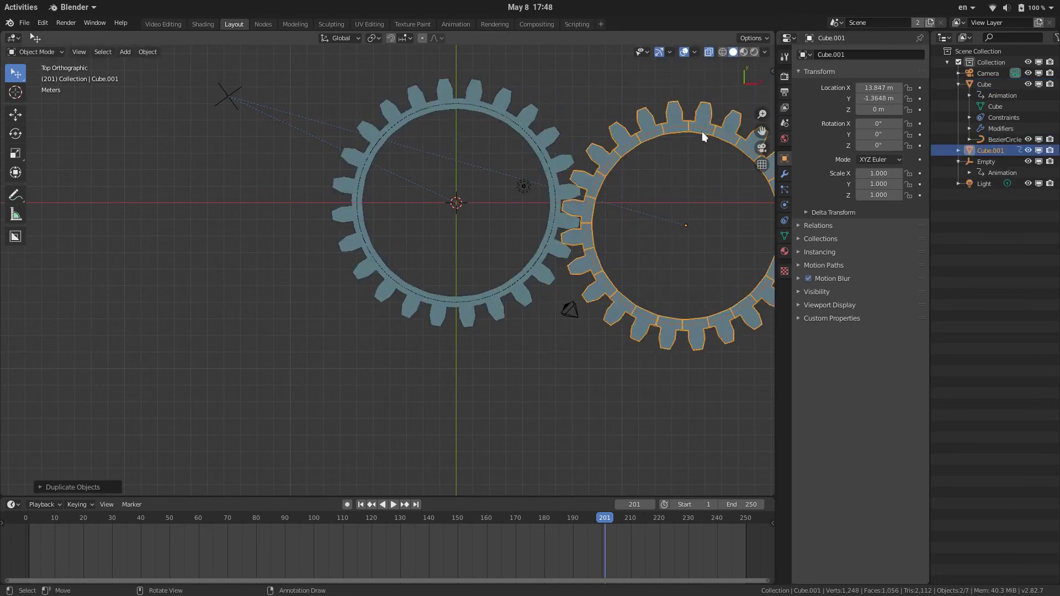
# - Scale the duplicated gear's Bezier circle down uniformly to about 2.750
pyautogui.click(633, 143)
pyautogui.press('s')
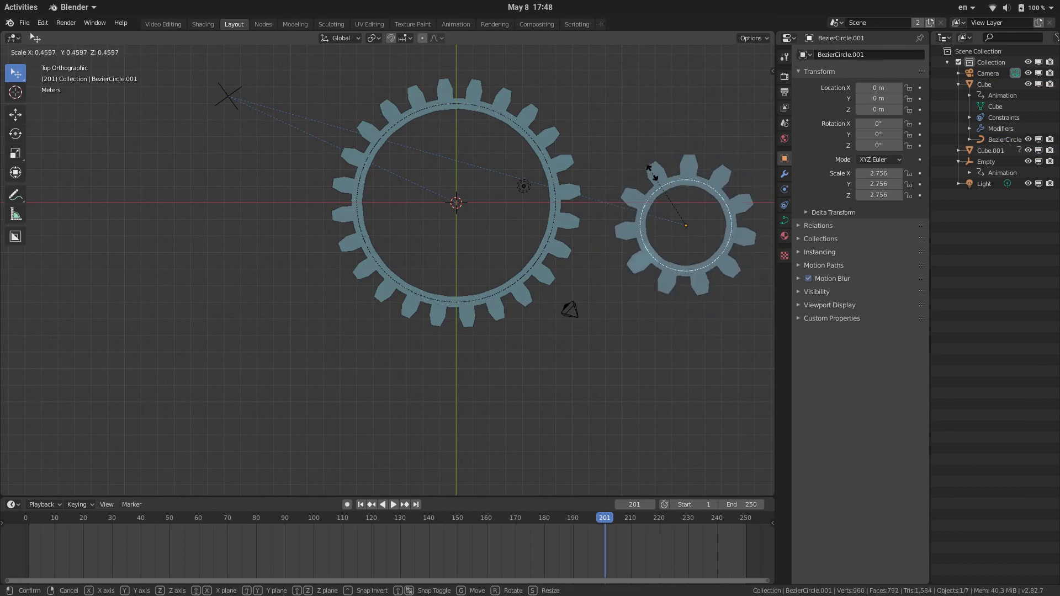
pyautogui.click(653, 172)
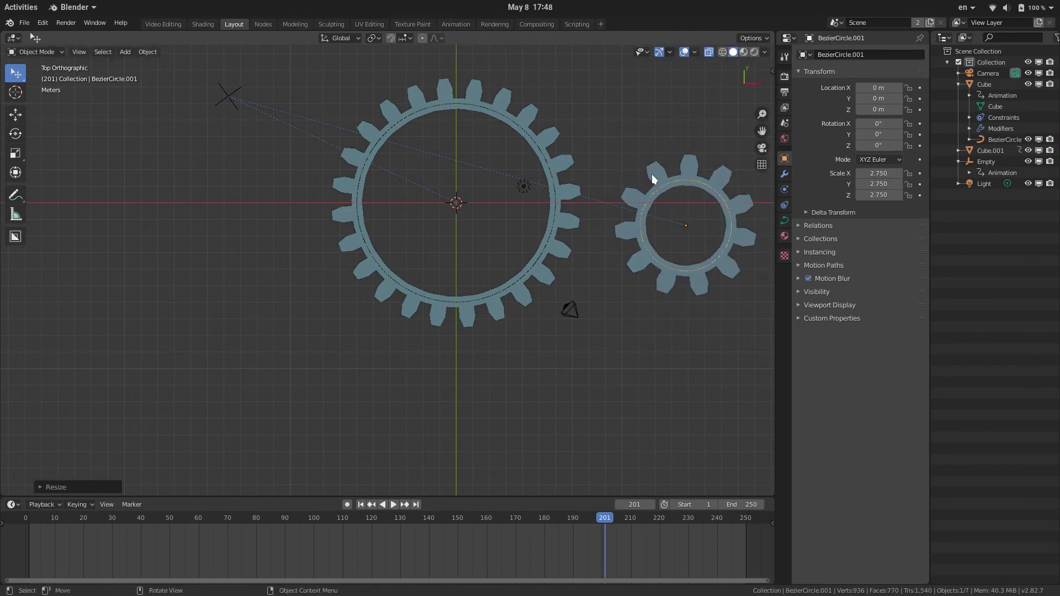
# - Move the resized gear Cube.001 against the large gear's teeth, to about X 10.95 m, Y 0.13 m
pyautogui.click(991, 151)
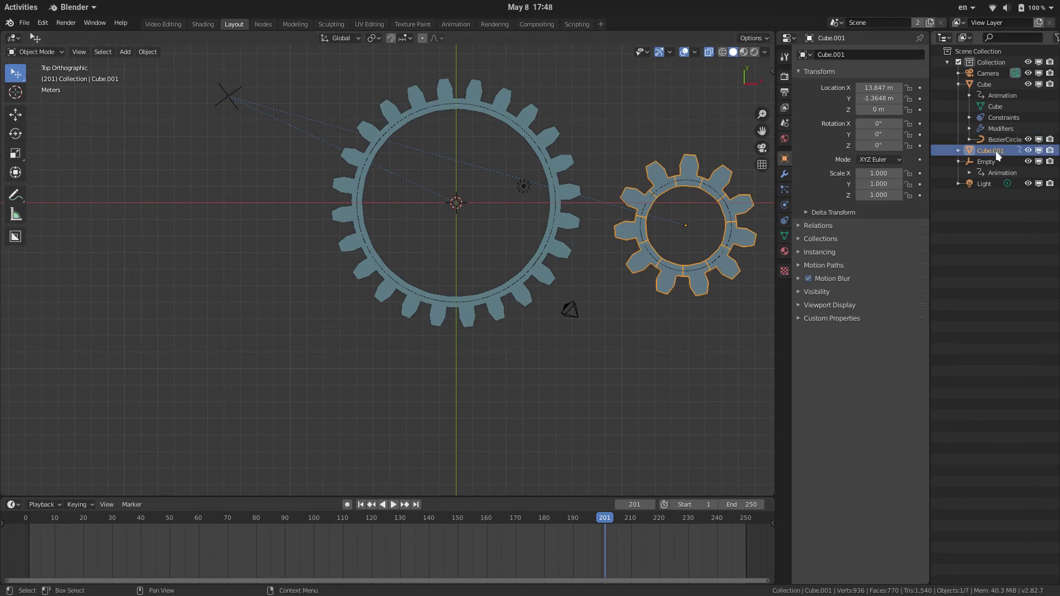
pyautogui.keyDown('shift'); pyautogui.click(671, 182); pyautogui.keyUp('shift')
pyautogui.keyDown('shift'); pyautogui.click(677, 173); pyautogui.keyUp('shift')
pyautogui.press('g')
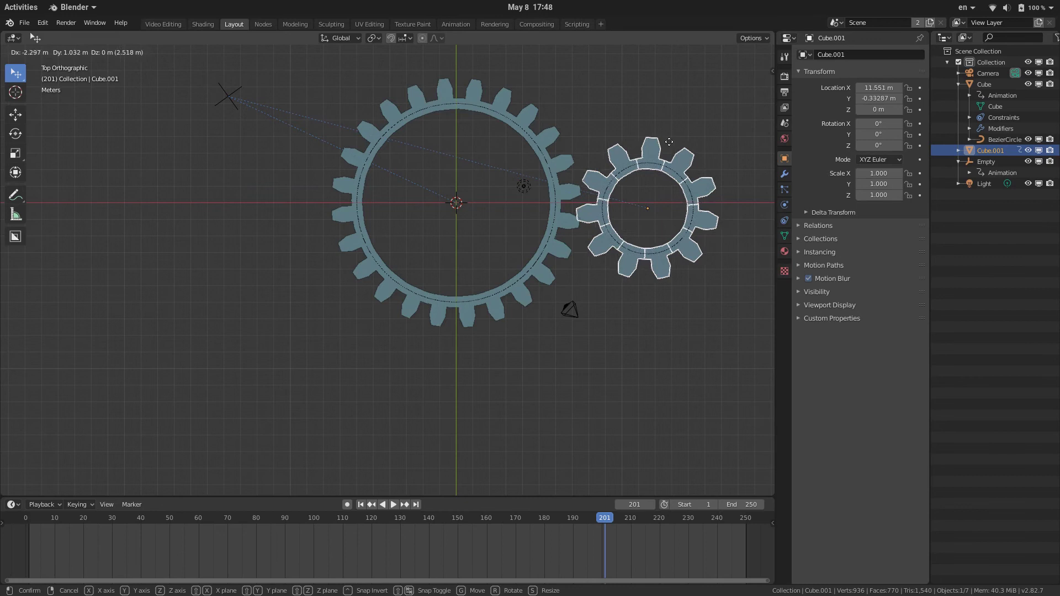
pyautogui.click(663, 138)
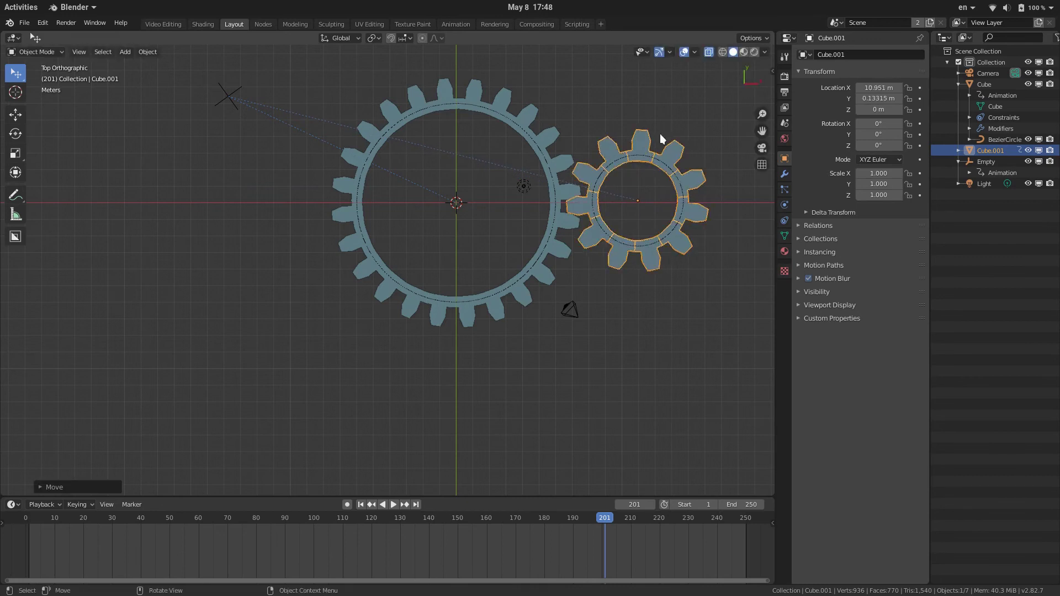
# - Play the animation briefly, then invert the Z axis in the Copy Rotation constraint of Cube.001
pyautogui.press('space')
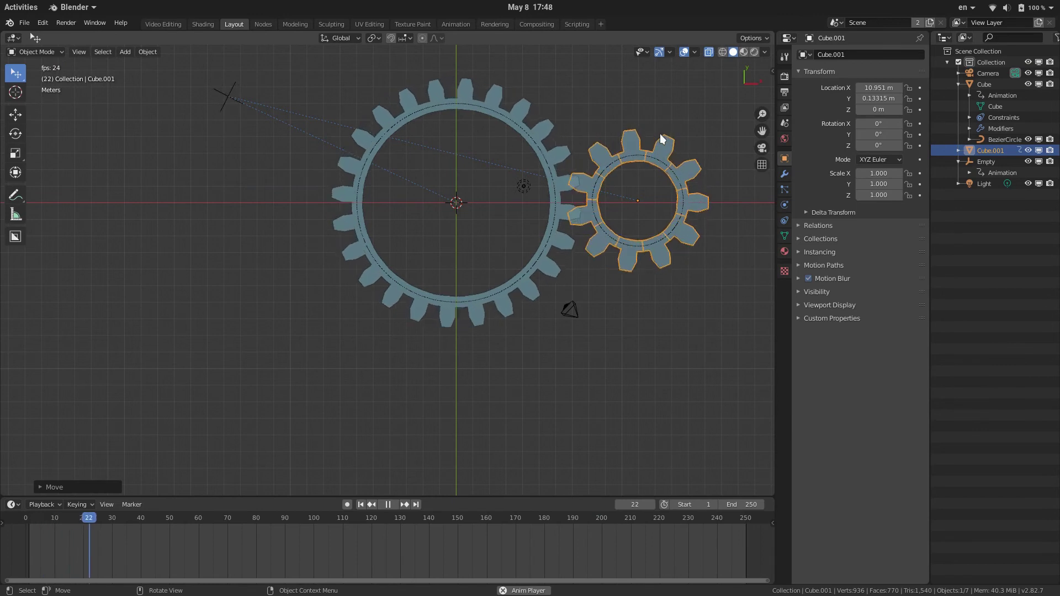
pyautogui.press('space')
pyautogui.click(784, 213)
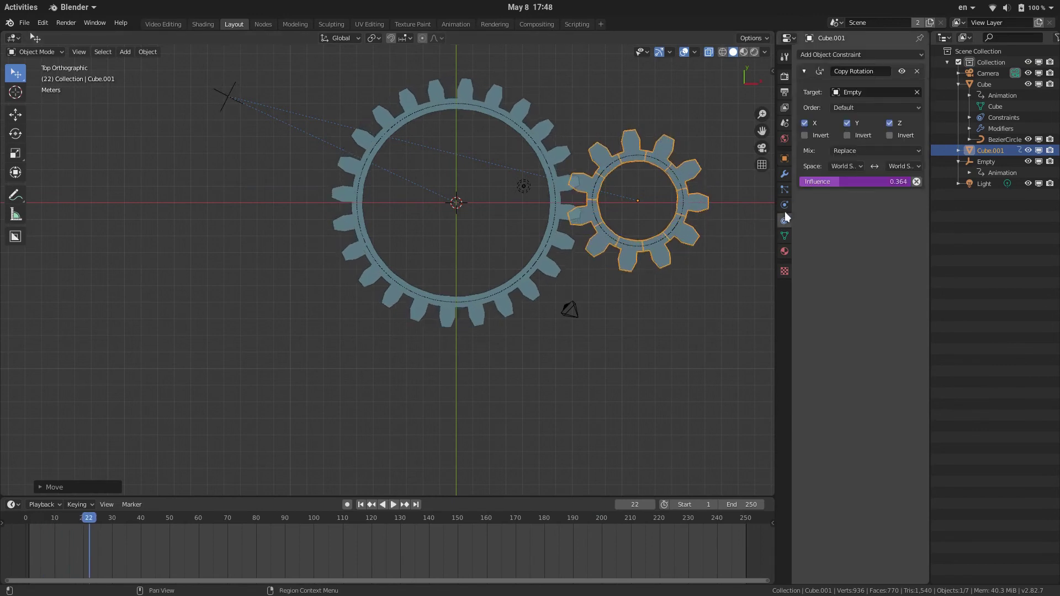
pyautogui.click(890, 136)
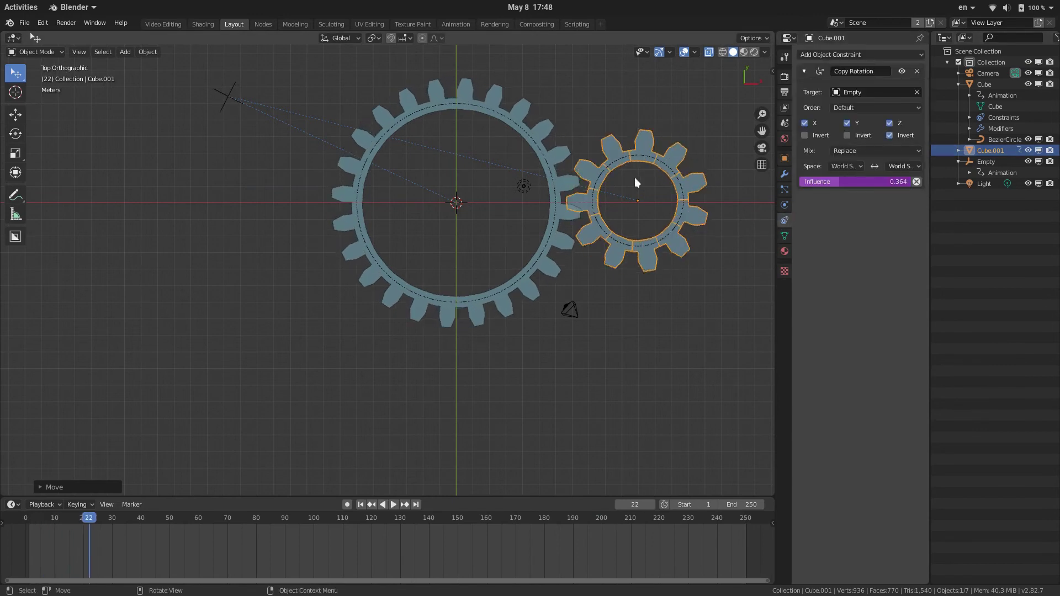
# - Nudge Cube.001 slightly upward so its teeth mesh with the large gear, and check the motion in playback
pyautogui.press('g')
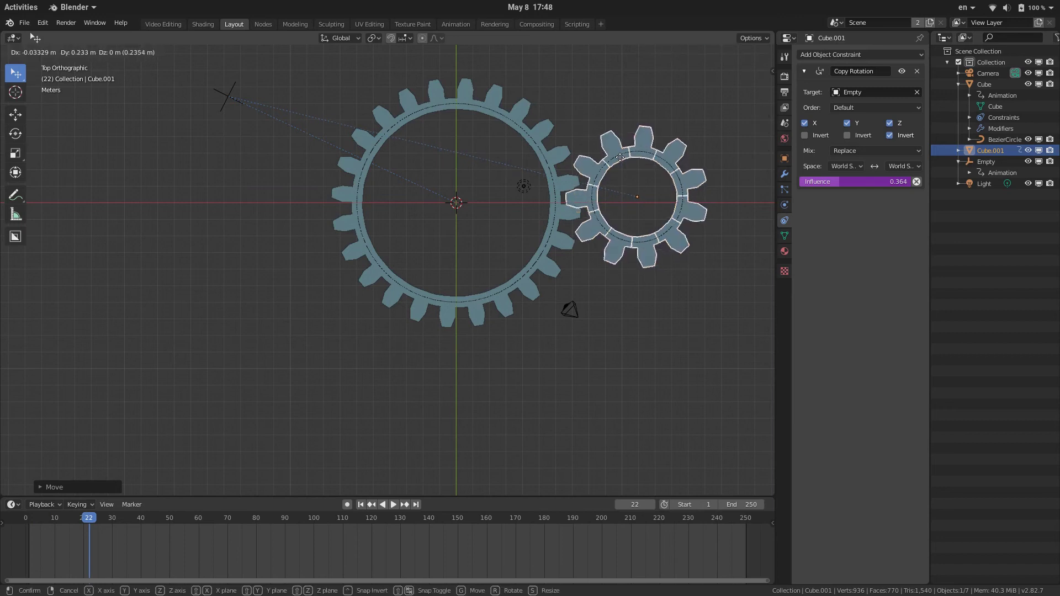
pyautogui.click(619, 155)
pyautogui.press('space')
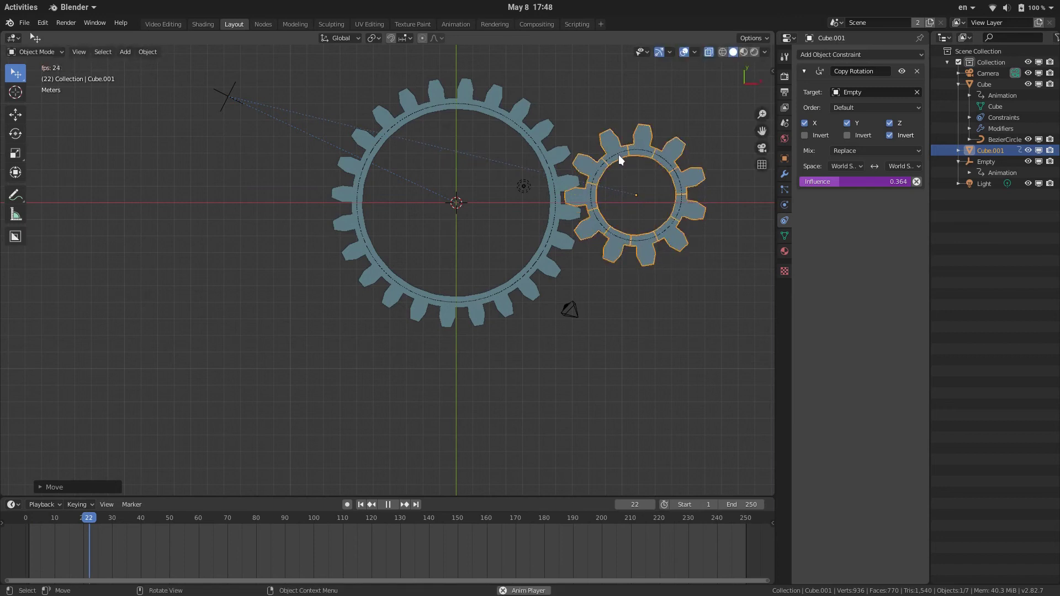
pyautogui.press('space')
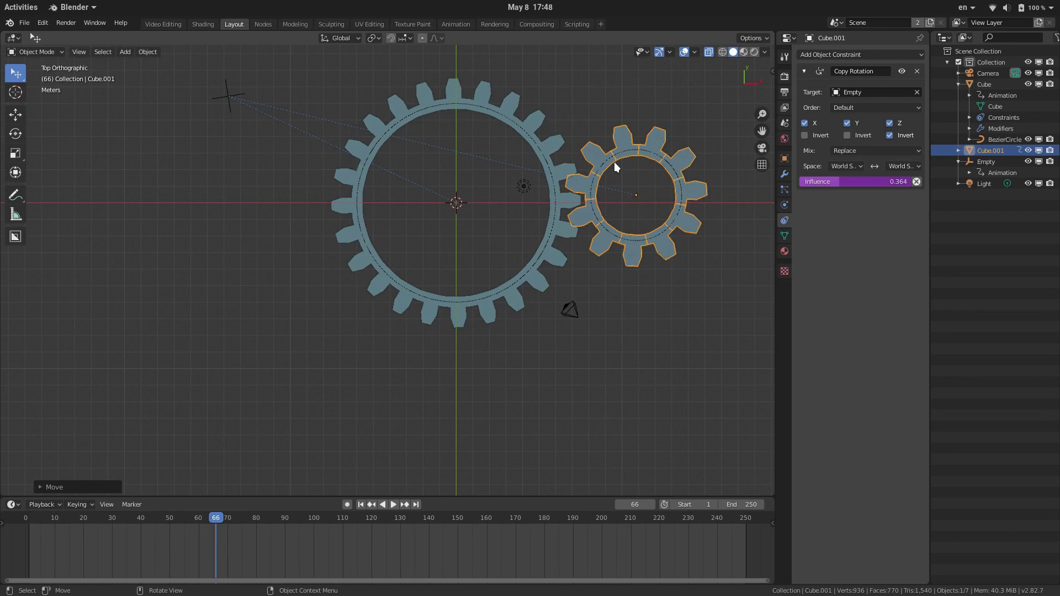
# - Duplicate the large gear with its Bezier circle twice, placing one copy to its lower left and the other to its lower right
pyautogui.click(516, 121)
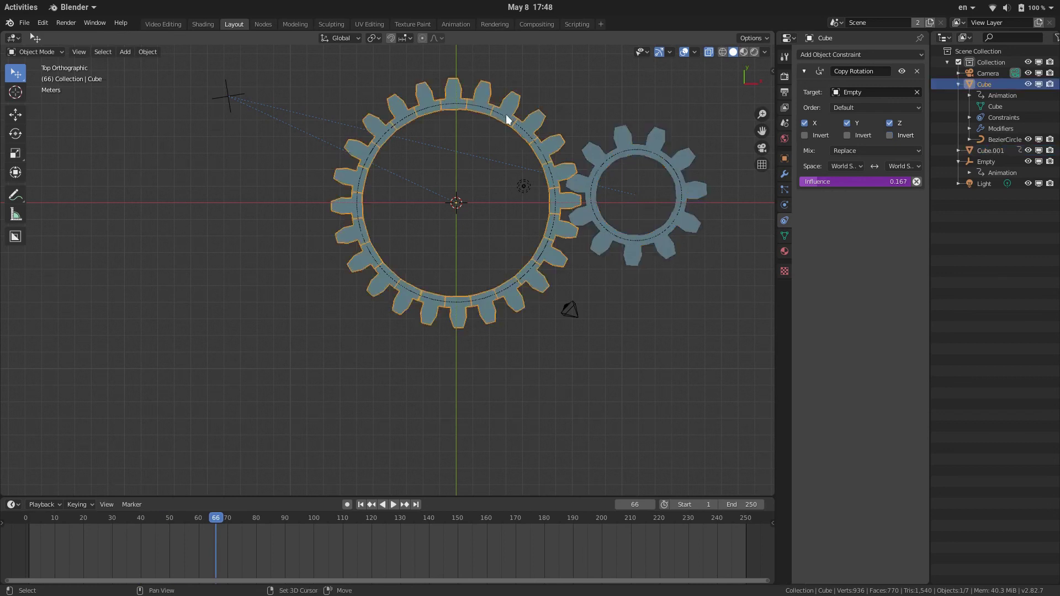
pyautogui.keyDown('shift'); pyautogui.click(492, 105); pyautogui.keyUp('shift')
pyautogui.hotkey('shift', 'd')
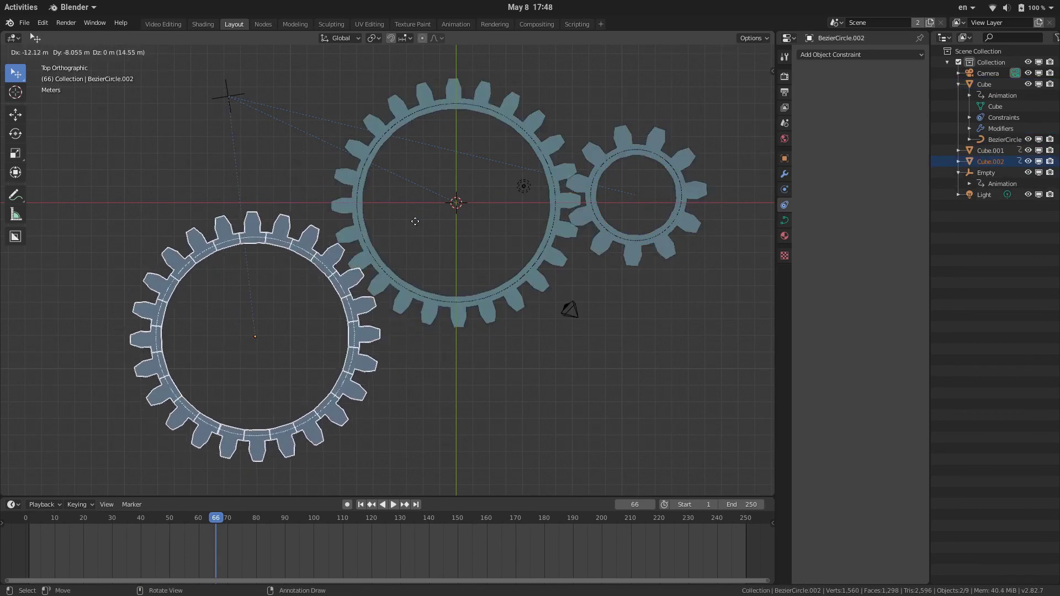
pyautogui.click(425, 221)
pyautogui.hotkey('shift', 'd')
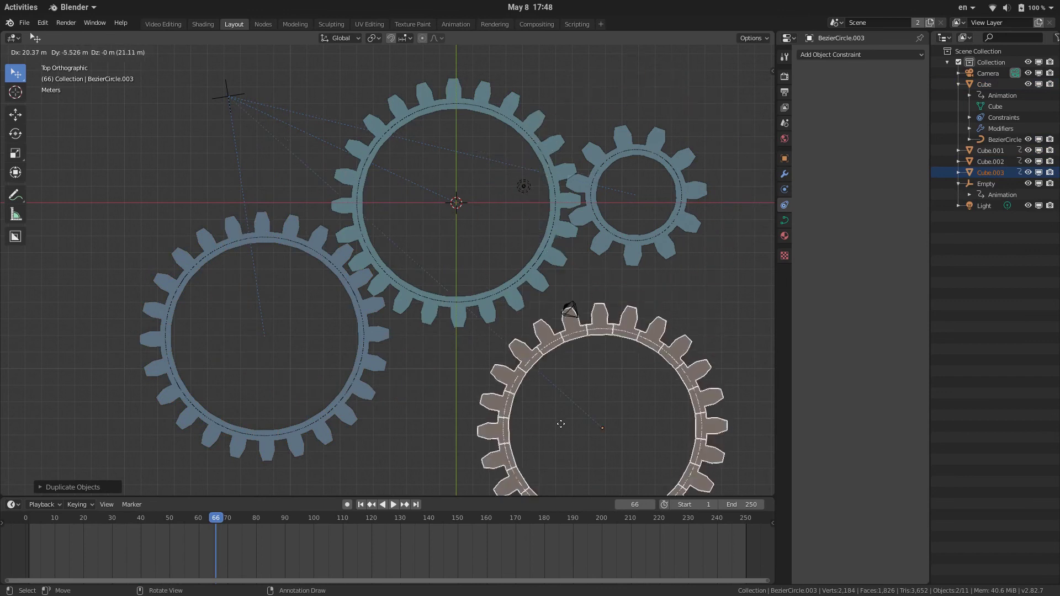
pyautogui.click(522, 406)
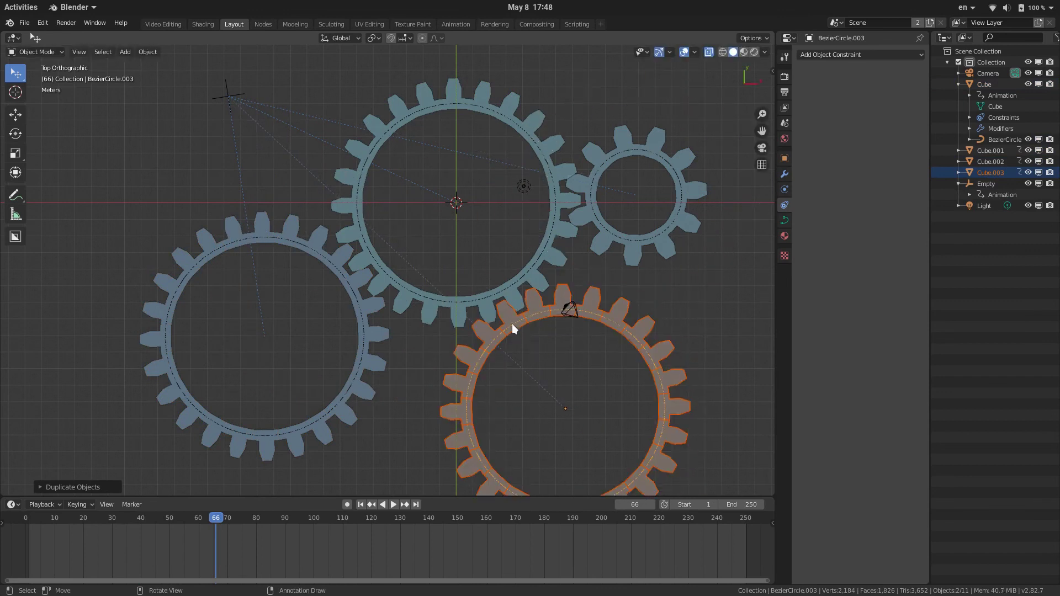
# - Scale the Bezier circle of the lower-right gear copy down uniformly by a factor of about 0.54
pyautogui.click(512, 324)
pyautogui.press('s')
pyautogui.rightClick(617, 313)
pyautogui.click(542, 313)
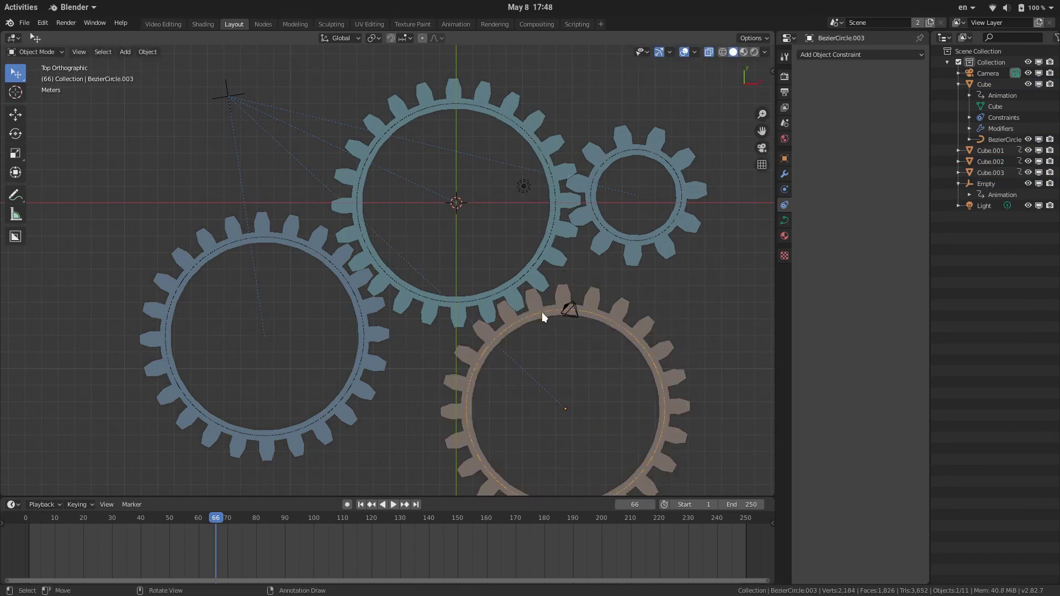
pyautogui.press('s')
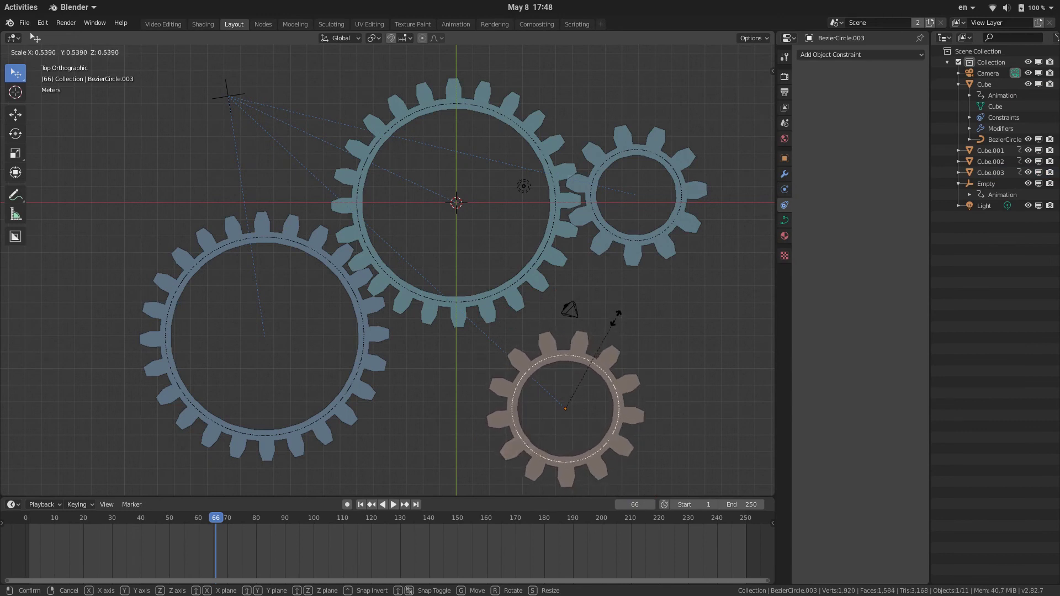
pyautogui.click(616, 317)
# - Move the reduced gear Cube.003 up against the lower teeth of the large central gear
pyautogui.click(577, 347)
pyautogui.press('g')
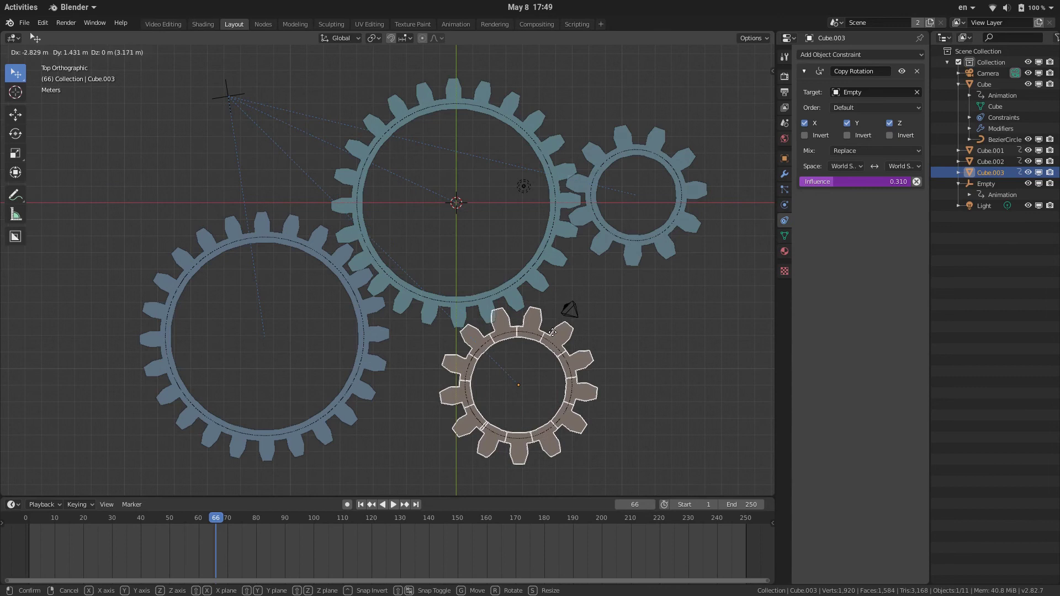
pyautogui.click(558, 325)
# - Start playback, invert the Z axis in Cube.003's Copy Rotation constraint, and adjust the gear's position until its teeth mesh
pyautogui.press('space')
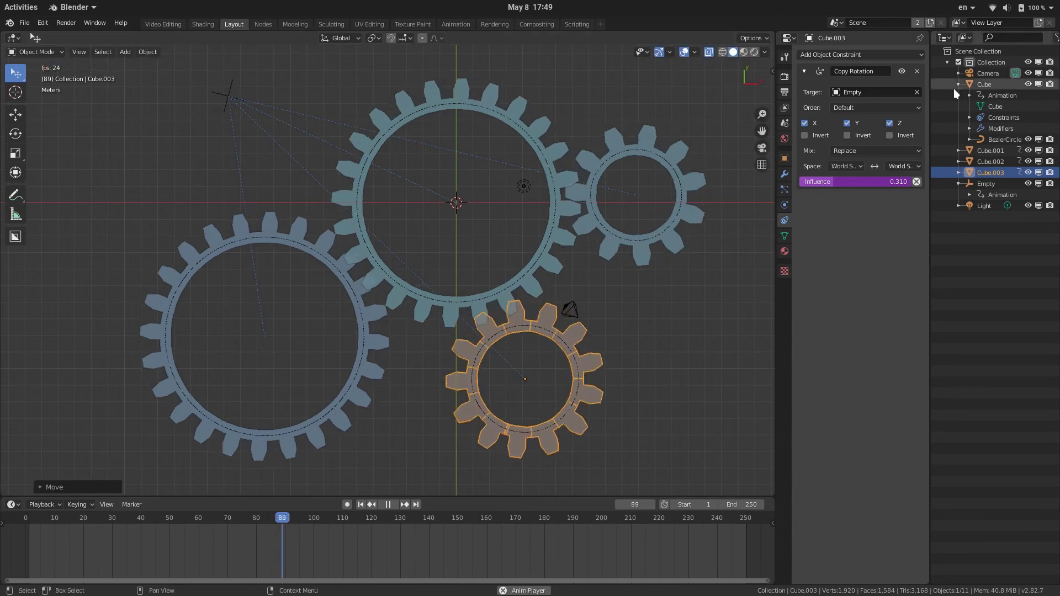
pyautogui.click(889, 135)
pyautogui.press('g')
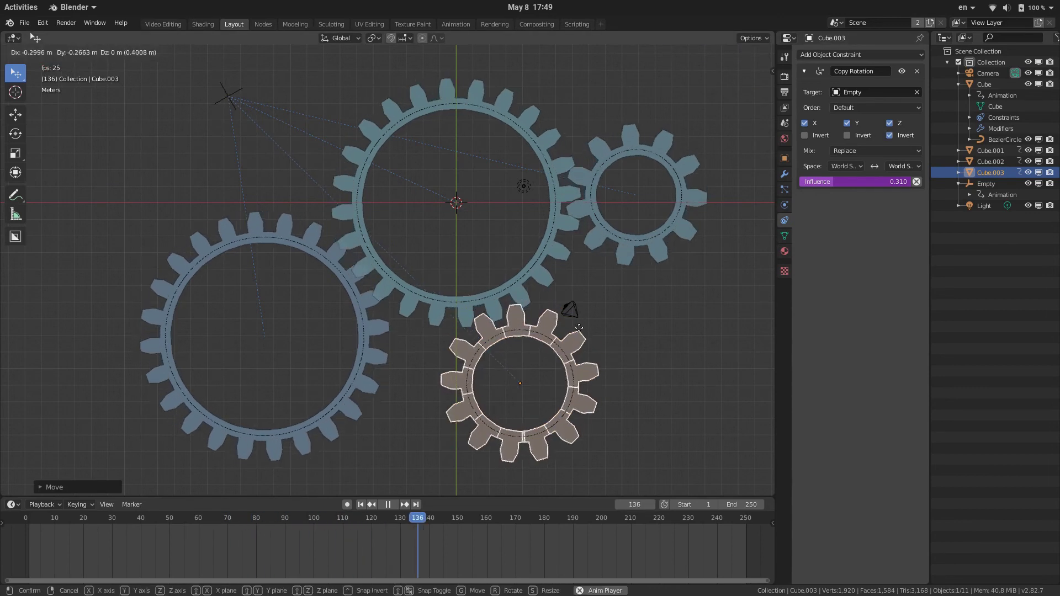
pyautogui.click(579, 324)
# - Invert the Z axis in Cube.002's Copy Rotation constraint and nudge the gear slightly up and left to mesh with the central gear
pyautogui.click(289, 240)
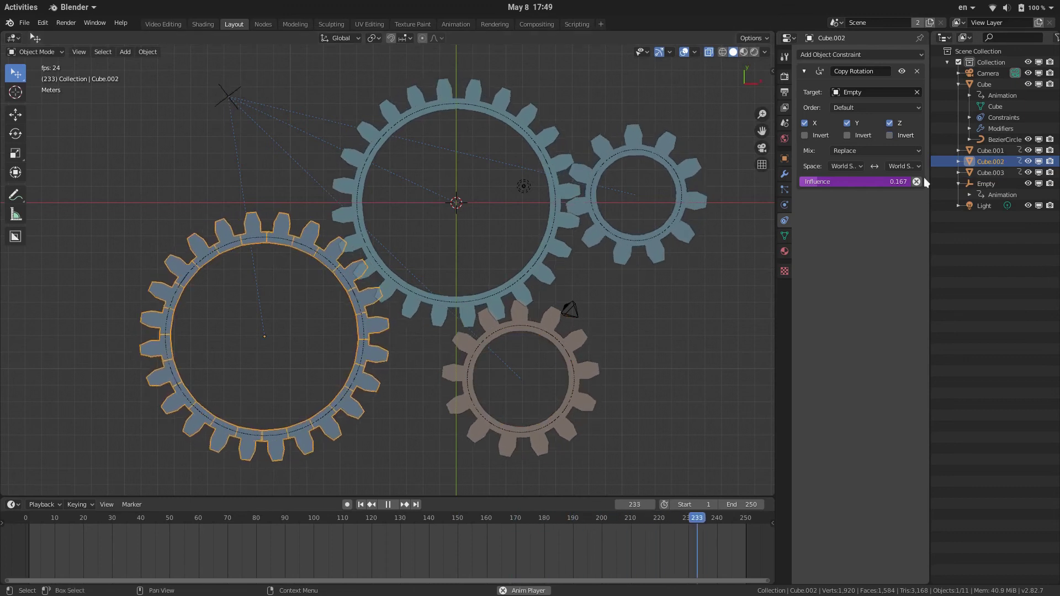
pyautogui.click(890, 136)
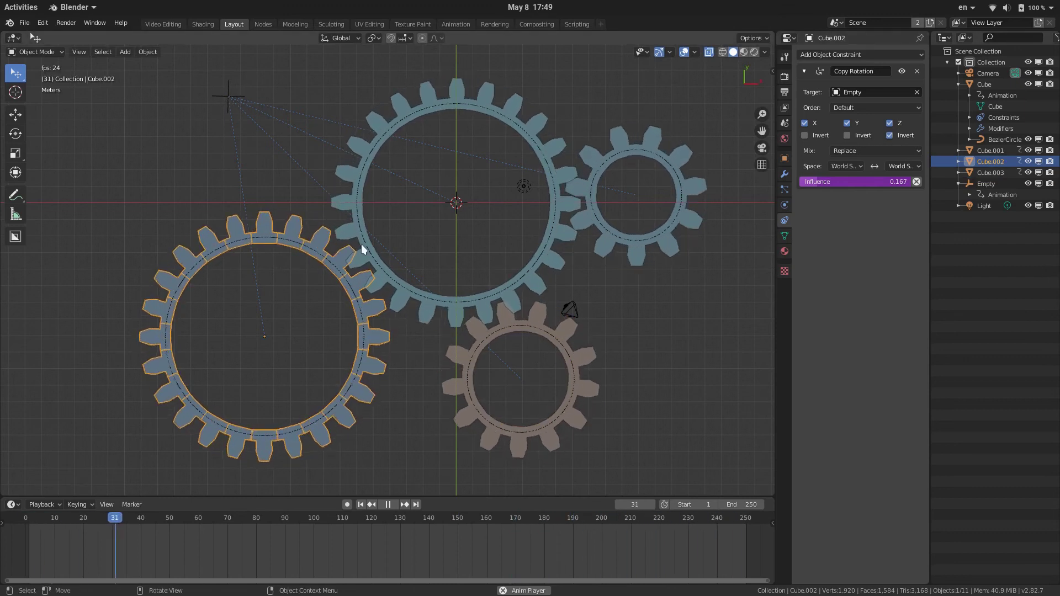
pyautogui.press('g')
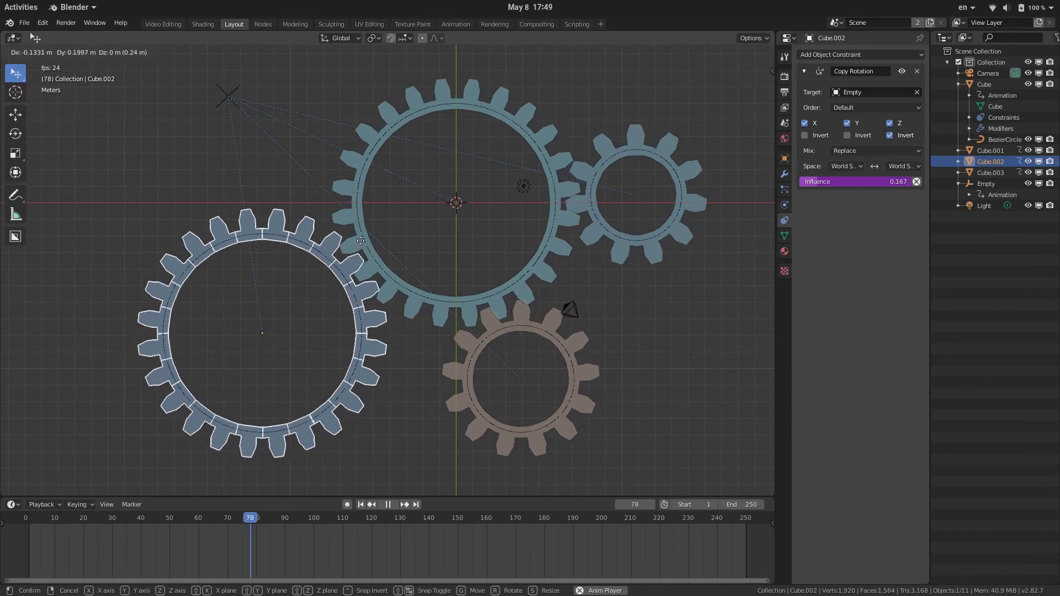
pyautogui.click(360, 240)
# - Duplicate the small gear Cube.001 with its Bezier circle and place the copy at the central gear's upper right
pyautogui.click(606, 159)
pyautogui.hotkey('shift', 'd')
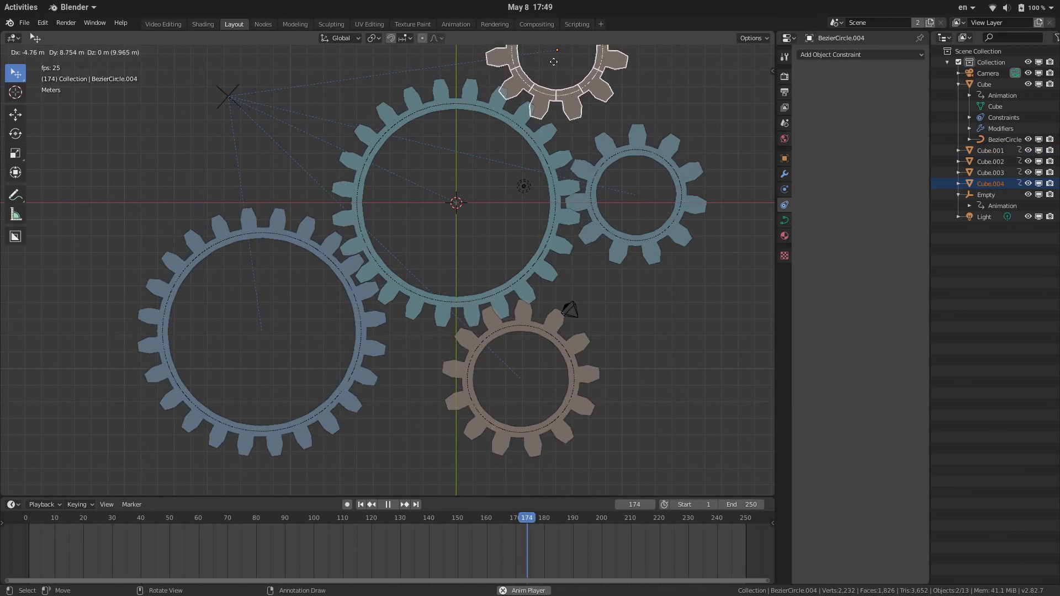
pyautogui.click(554, 69)
# - Scale the new upper gear's Bezier circle down uniformly to about 1.497
pyautogui.click(538, 98)
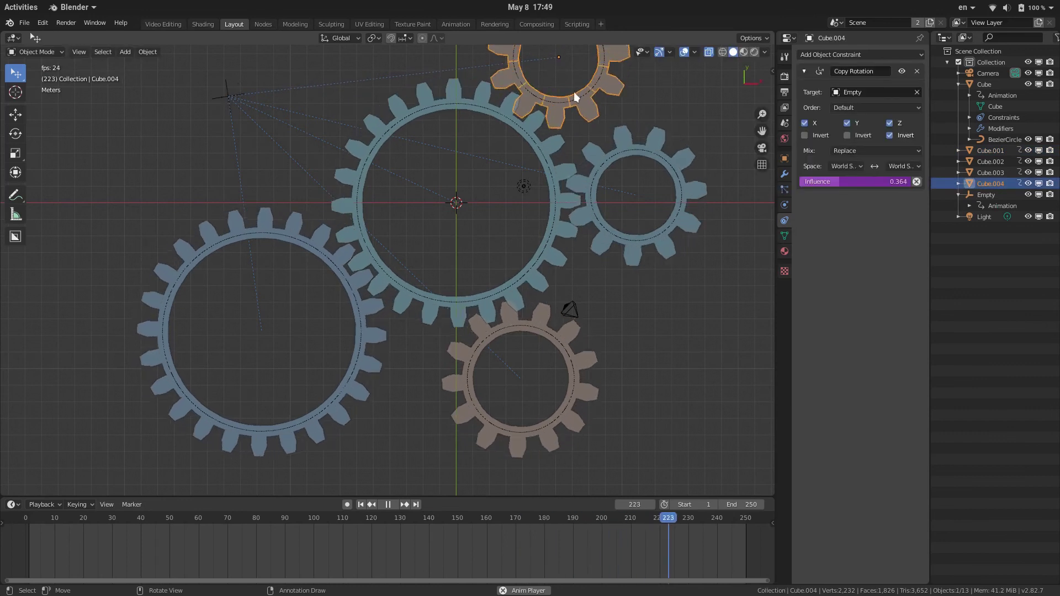
pyautogui.click(568, 97)
pyautogui.press('s')
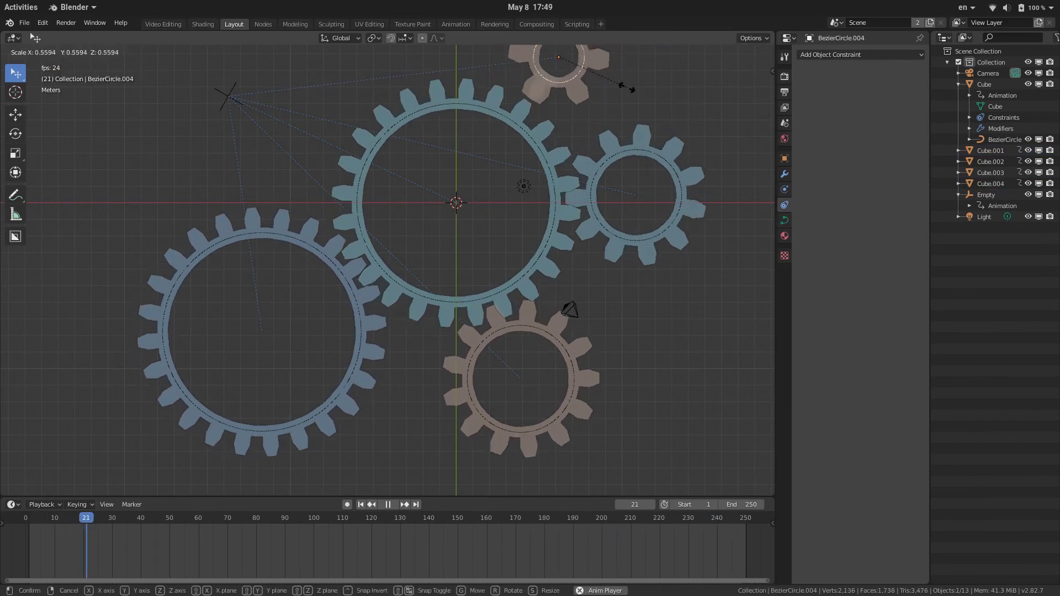
pyautogui.click(617, 86)
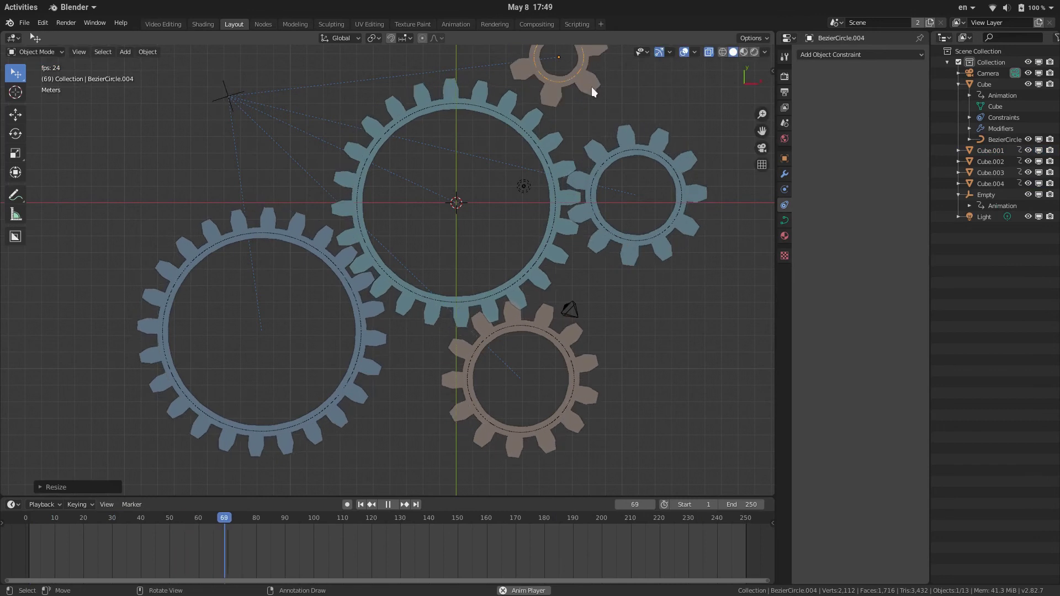
# - Move the shrunken gear Cube.004 down so its teeth engage the central gear
pyautogui.click(580, 82)
pyautogui.press('g')
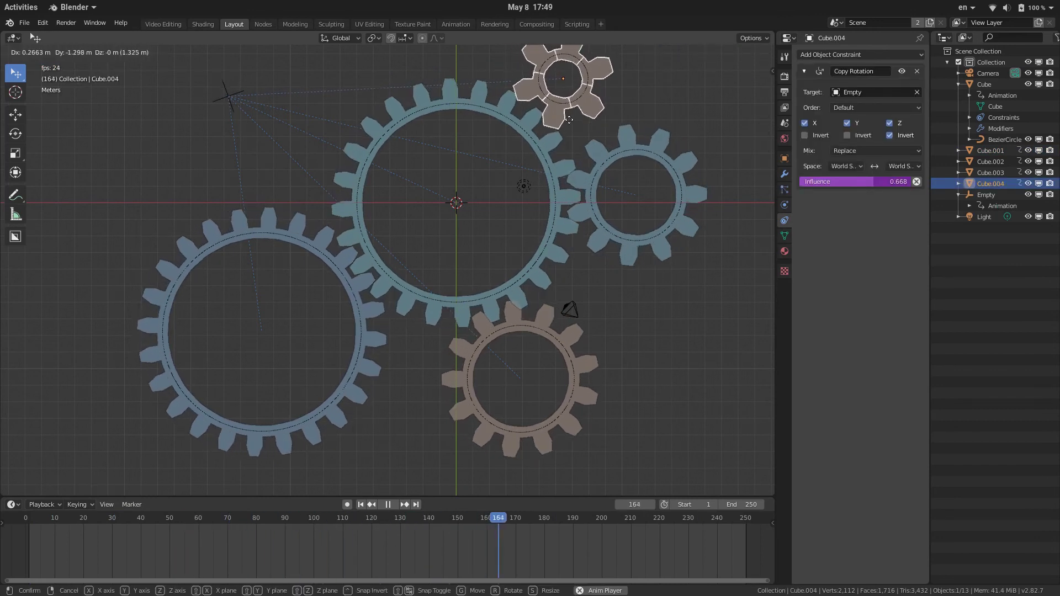
pyautogui.click(570, 121)
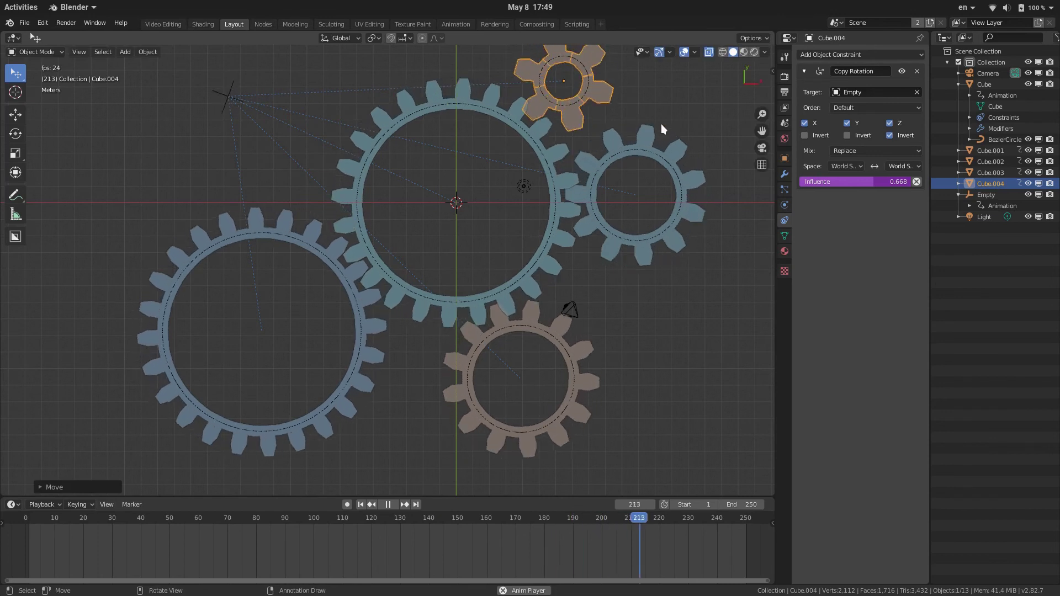
# - Examine how the gears mesh during playback, up close and in perspective with X-ray off, then return to the X-ray top view
pyautogui.keyDown('shift'); pyautogui.moveTo(661, 123); pyautogui.dragTo(604, 185, button='middle'); pyautogui.keyUp('shift')
pyautogui.scroll(2, 540, 148)
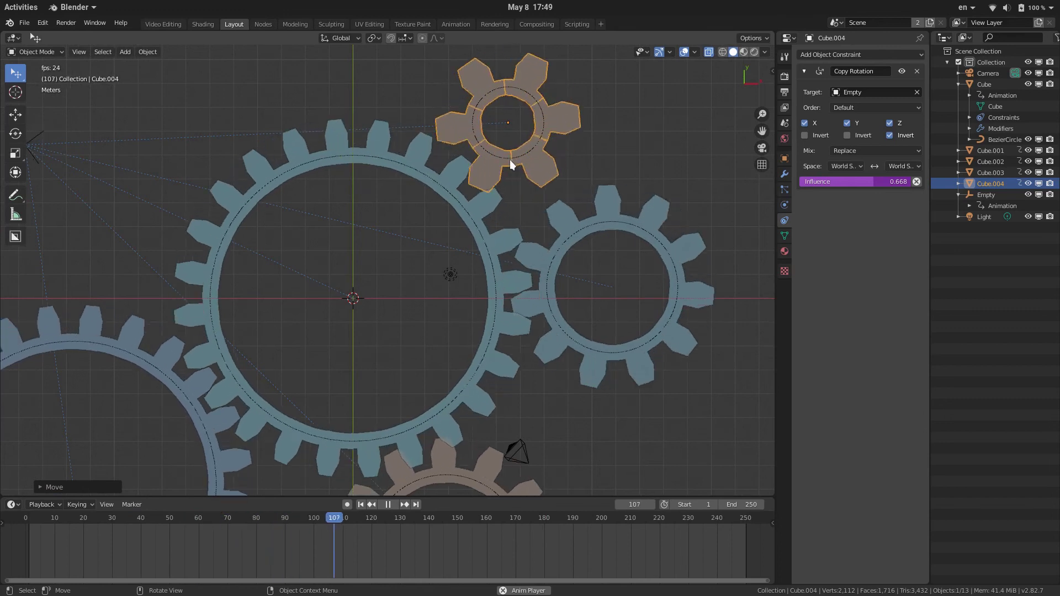
pyautogui.press('z')
pyautogui.click(515, 210)
pyautogui.moveTo(564, 185); pyautogui.dragTo(567, 124, button='middle')
pyautogui.moveTo(507, 261); pyautogui.dragTo(603, 198, button='middle')
pyautogui.scroll(-5, 480, 246)
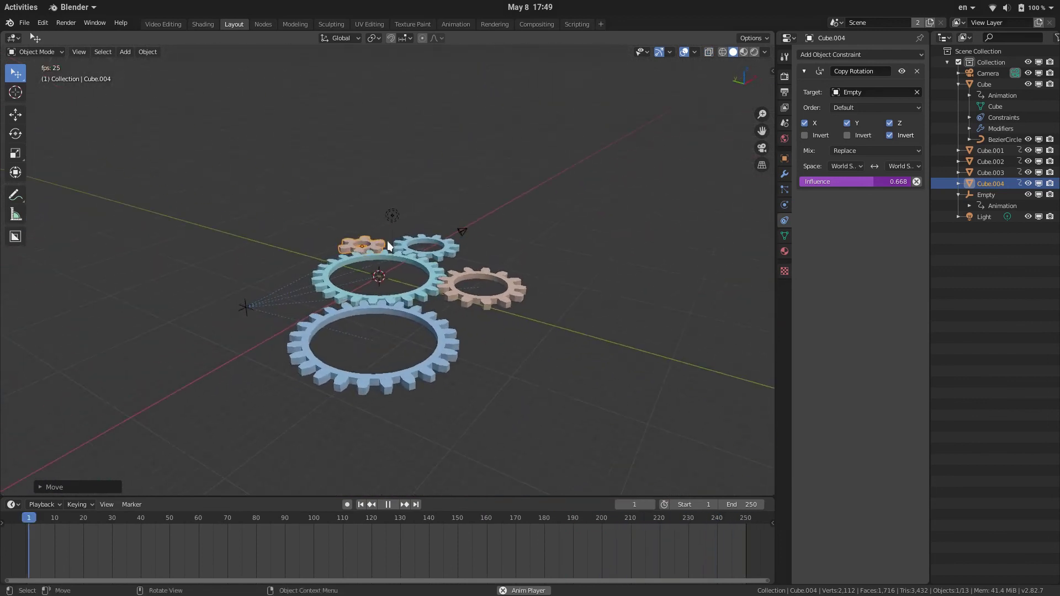
pyautogui.scroll(4, 388, 242)
pyautogui.moveTo(387, 242); pyautogui.dragTo(391, 318, button='middle')
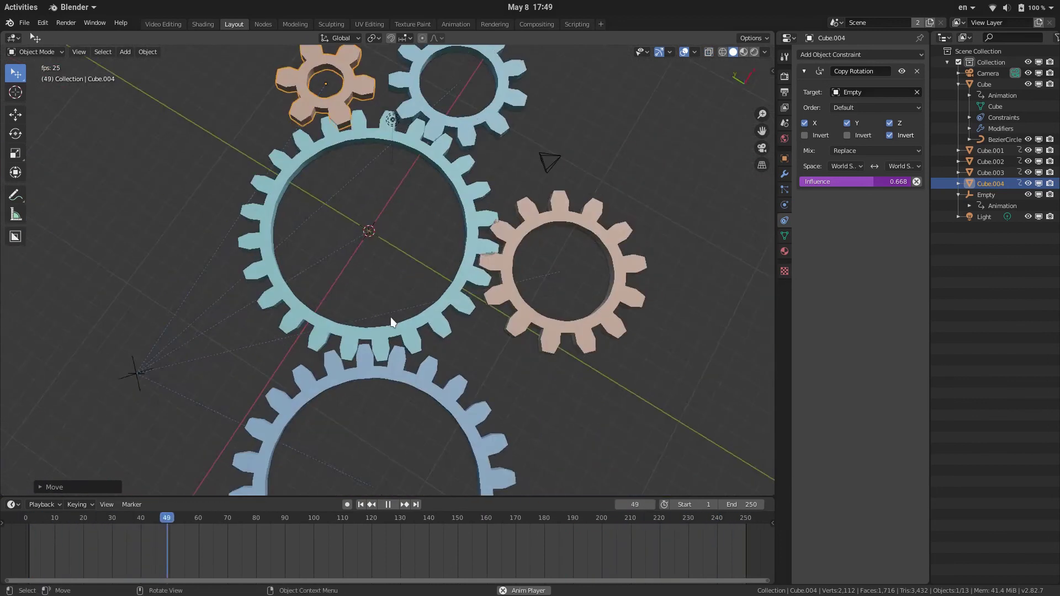
pyautogui.press('KP_7')
pyautogui.keyDown('shift'); pyautogui.moveTo(469, 242); pyautogui.dragTo(378, 309, button='middle'); pyautogui.keyUp('shift')
pyautogui.hotkey('alt', 'z')
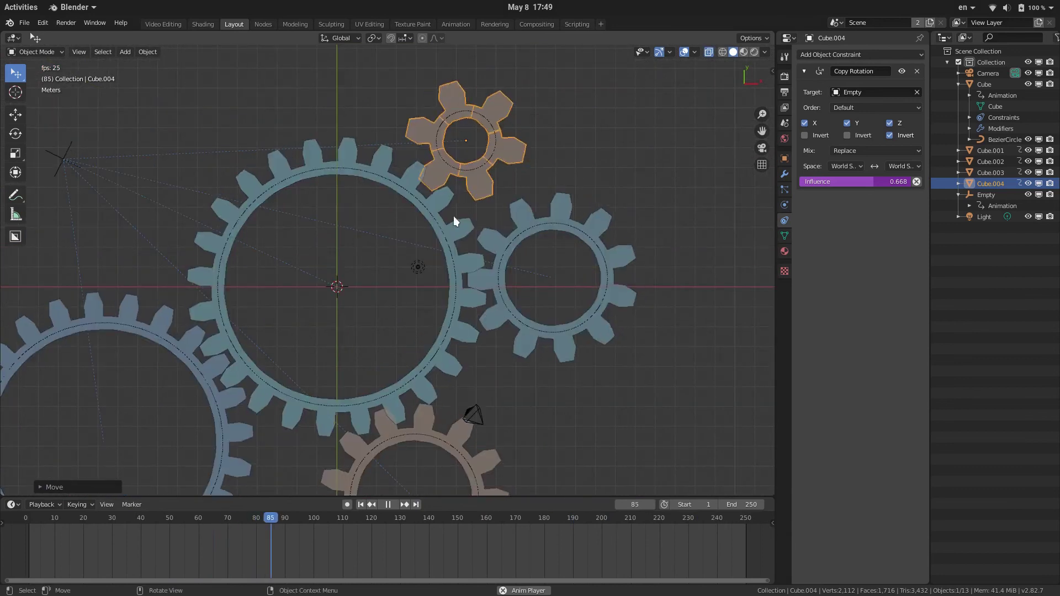
pyautogui.click(456, 164)
pyautogui.click(784, 158)
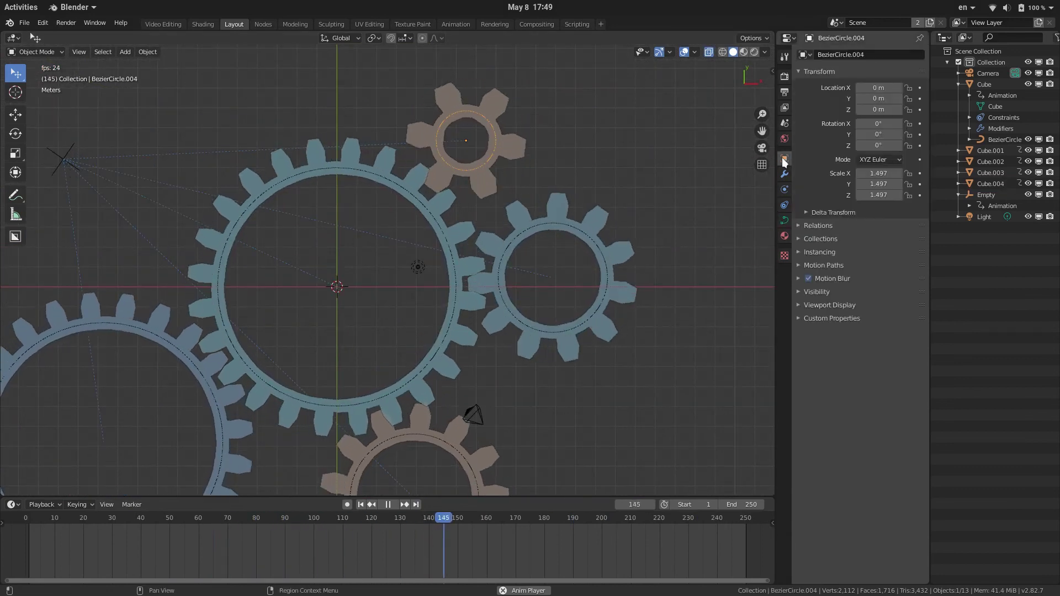
pyautogui.press('s')
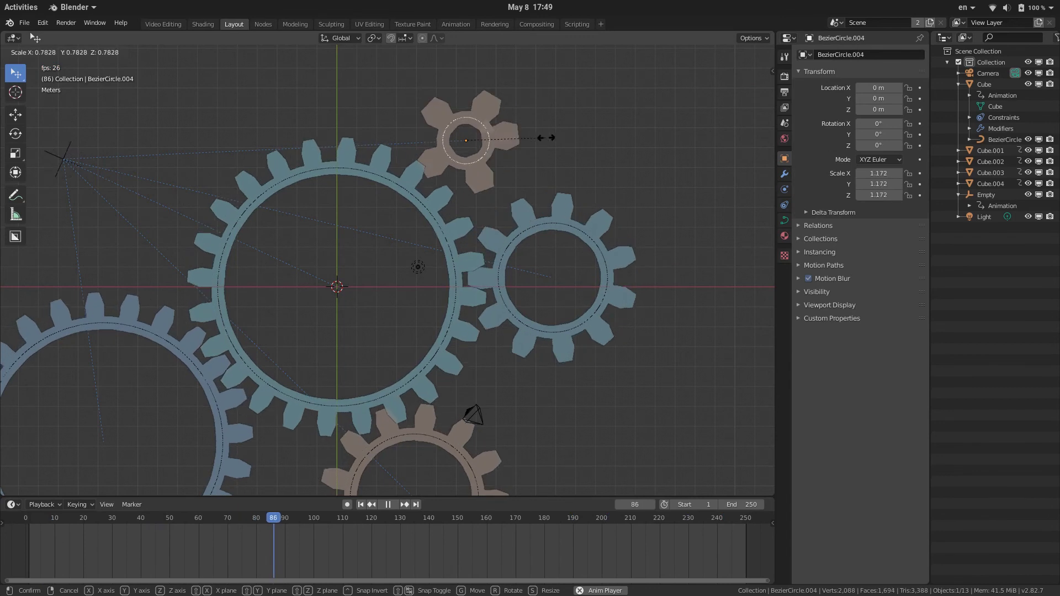
pyautogui.click(562, 140)
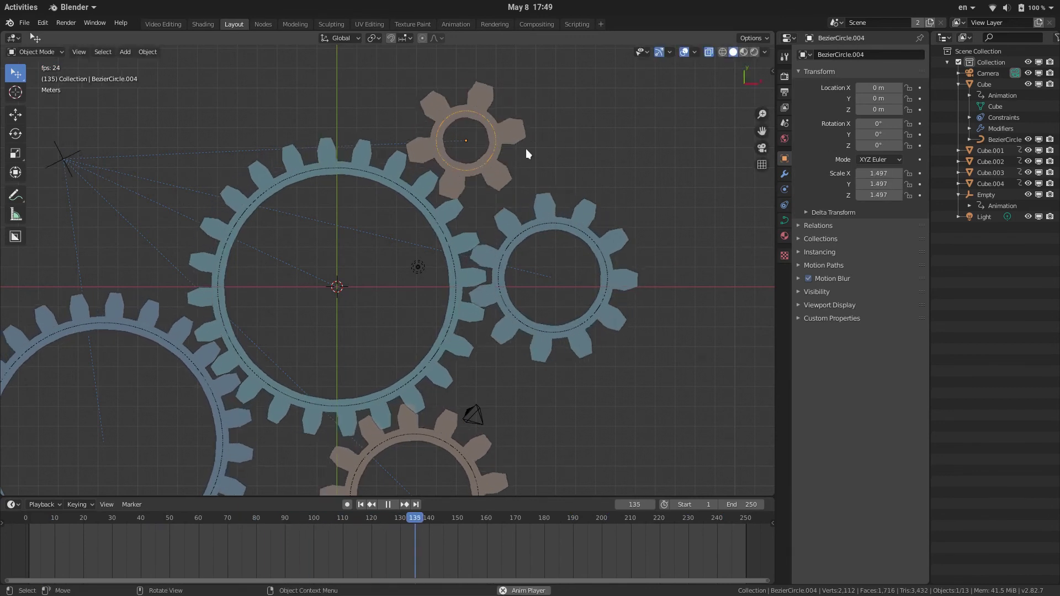
# - Shift the small upper gear Cube.004 slightly, to about X 6.71 m, Y 7.44 m, beside the central gear
pyautogui.click(485, 172)
pyautogui.press('g')
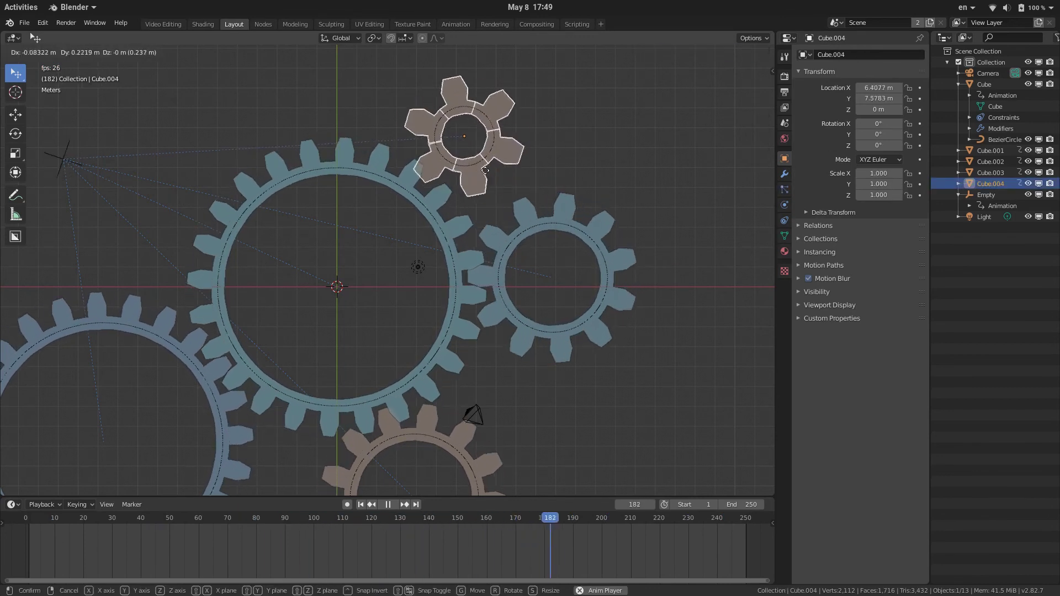
pyautogui.click(493, 176)
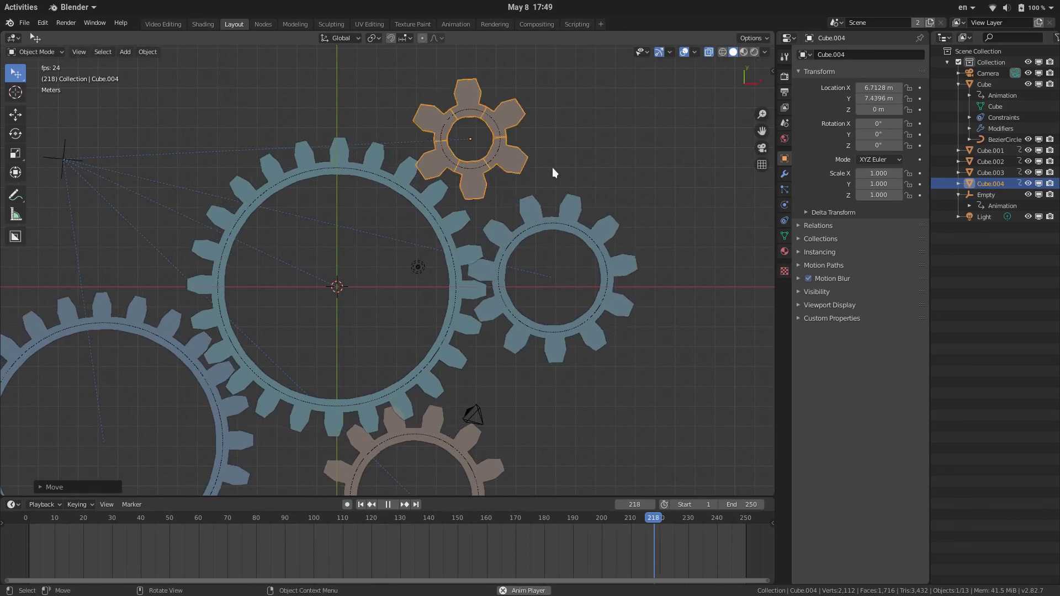
# - Enlarge Cube.004's Bezier circle to a scale of about 6.25 and place the gear directly above the central gear with their teeth engaging
pyautogui.click(489, 164)
pyautogui.press('s')
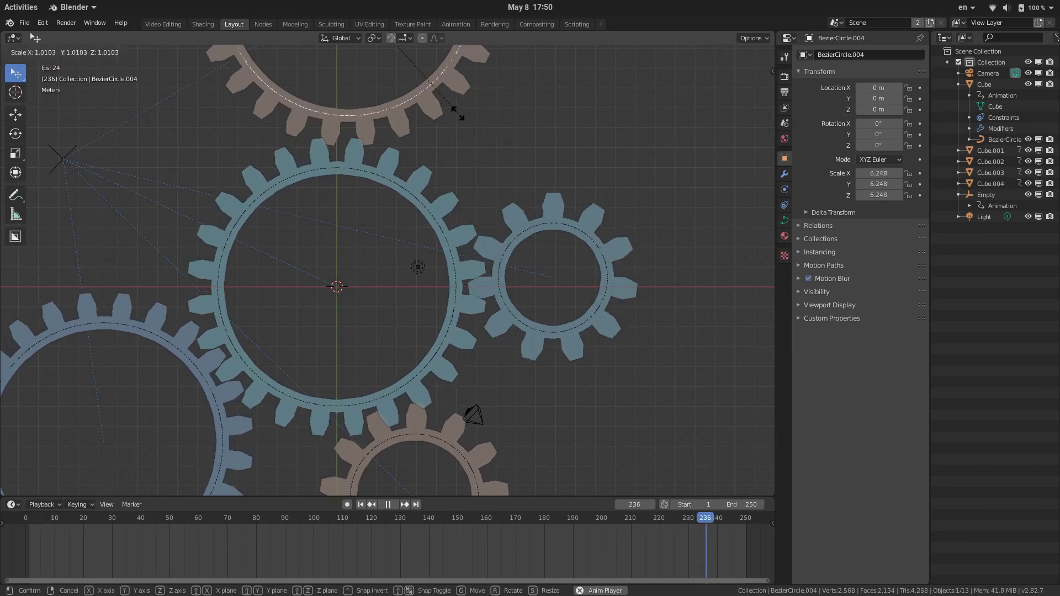
pyautogui.click(458, 113)
pyautogui.keyDown('shift'); pyautogui.moveTo(383, 93); pyautogui.dragTo(374, 140, button='middle'); pyautogui.keyUp('shift')
pyautogui.click(377, 170)
pyautogui.moveTo(378, 172); pyautogui.dragTo(388, 180)
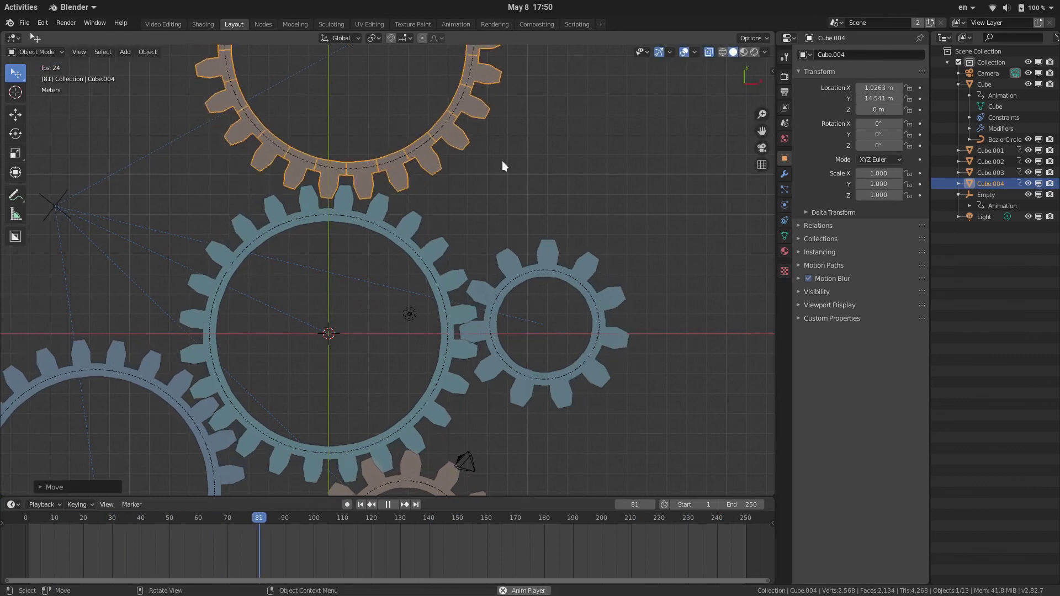
# - Scale Cube.004's Bezier circle up to about 11.07 and move the gear up to about Y 19.61 m so it meshes with the central gear
pyautogui.scroll(-3, 506, 260)
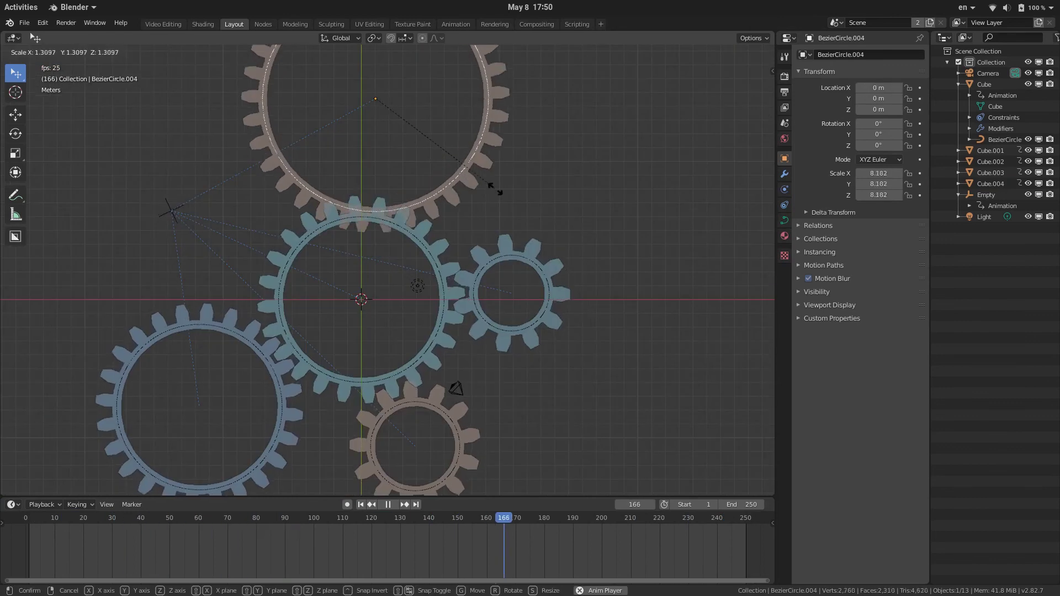
pyautogui.click(538, 216)
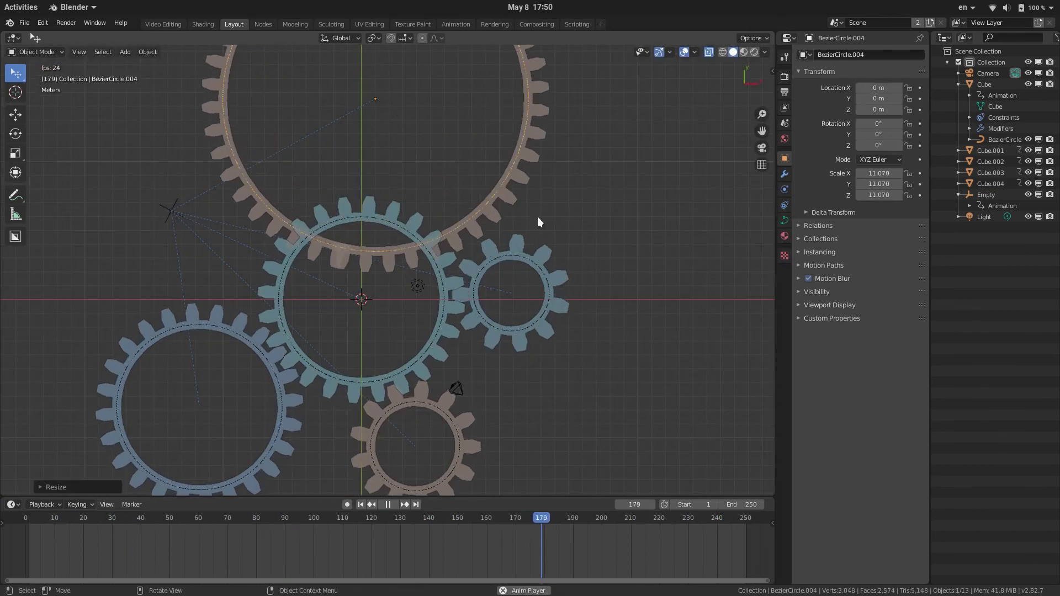
pyautogui.click(410, 246)
pyautogui.press('g')
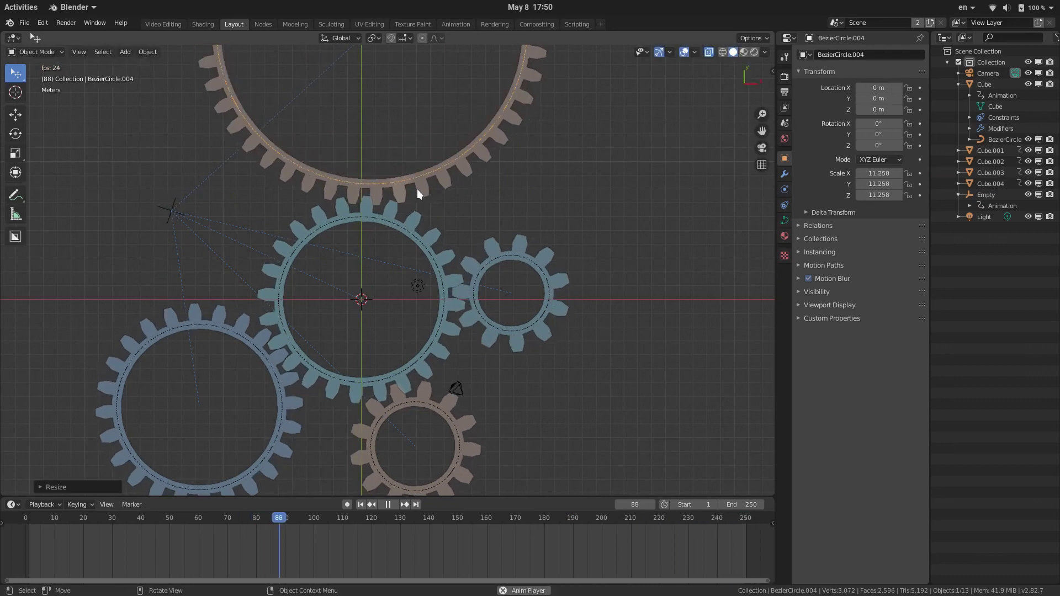
pyautogui.click(417, 191)
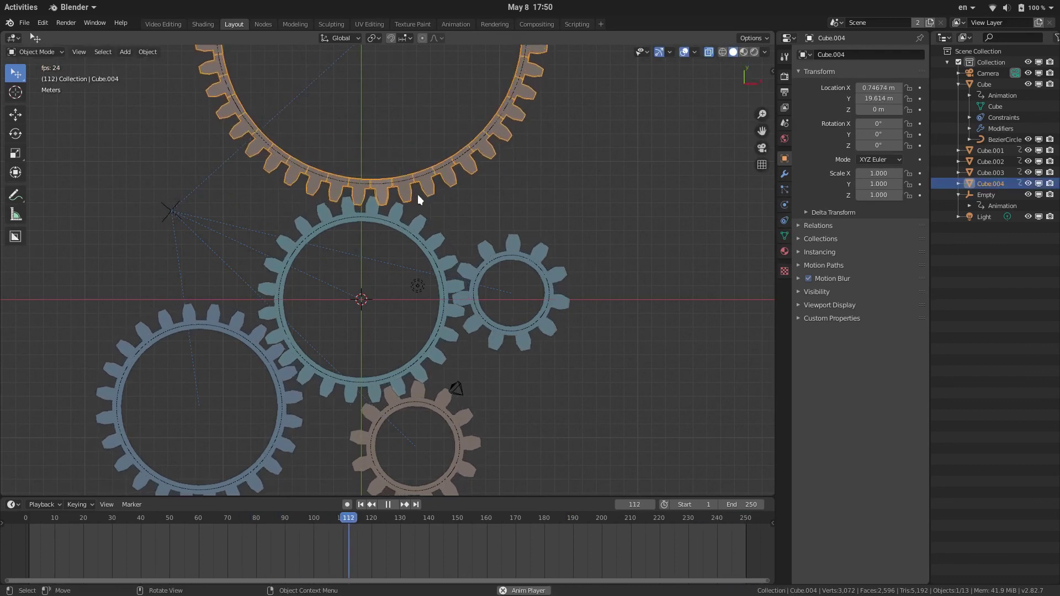
# - Examine the whole gear train during playback with X-ray off, from the top and at an angle in perspective
pyautogui.keyDown('shift'); pyautogui.moveTo(472, 137); pyautogui.dragTo(464, 231, button='middle'); pyautogui.keyUp('shift')
pyautogui.scroll(-4, 465, 230)
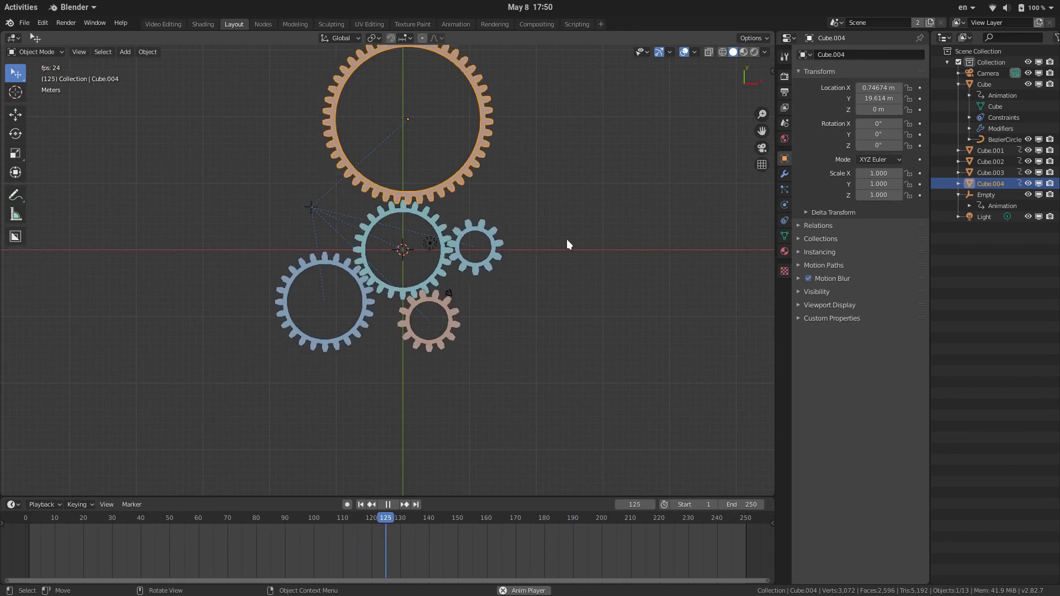
pyautogui.moveTo(567, 240); pyautogui.dragTo(515, 187, button='middle')
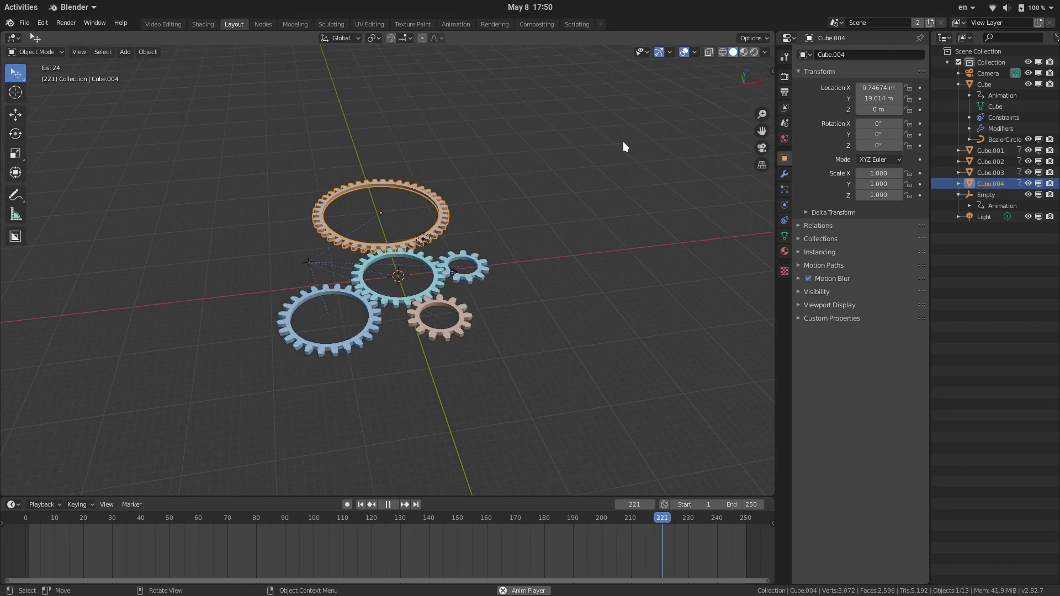
pyautogui.press('KP_7')
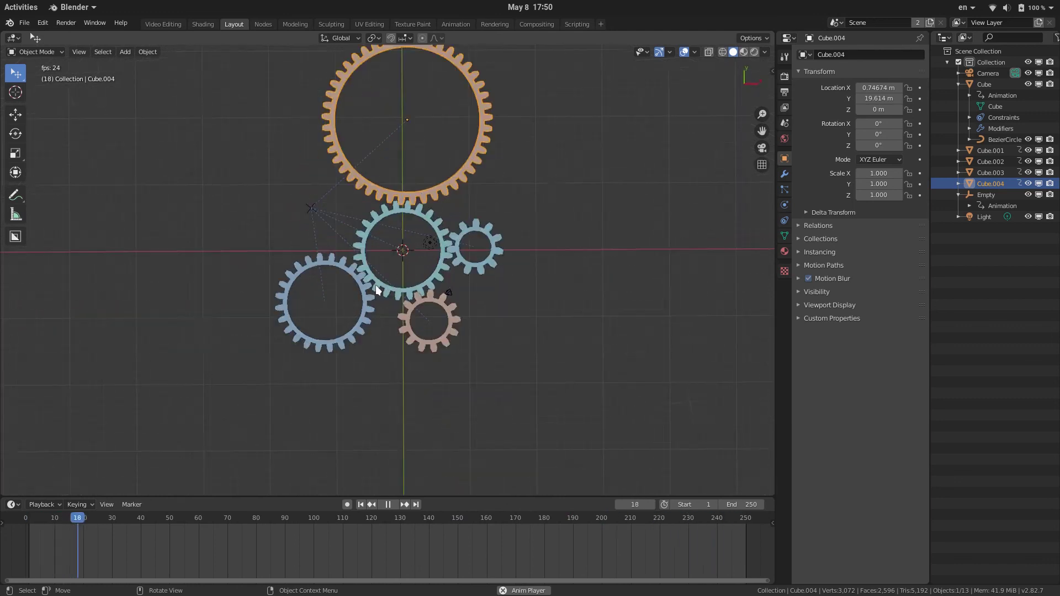
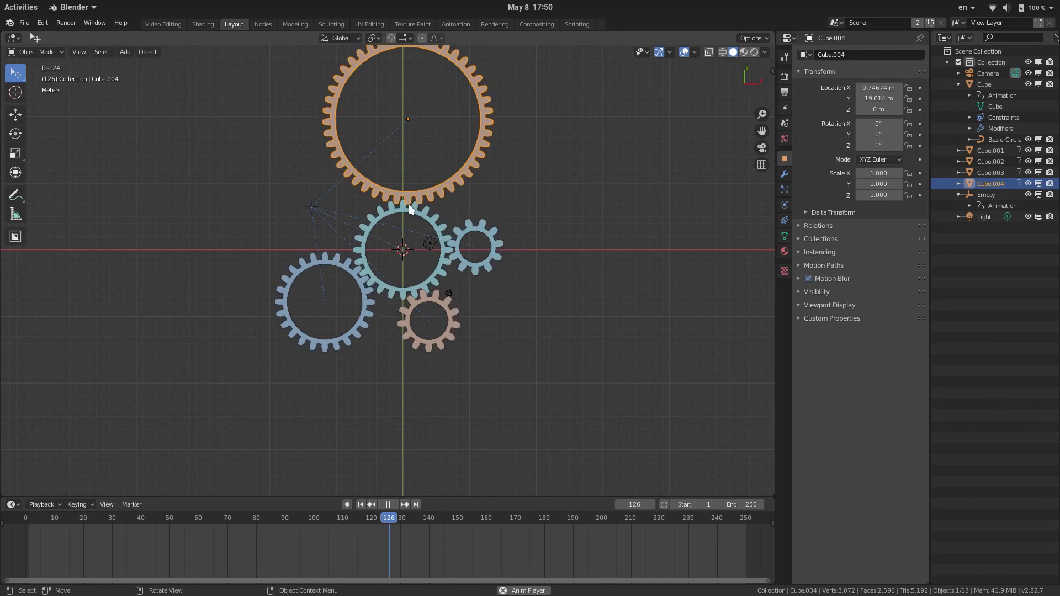
# - Open the mesh of the small gear Cube.001 for editing and bevel all edges of its tooth segment
pyautogui.scroll(5, 417, 215)
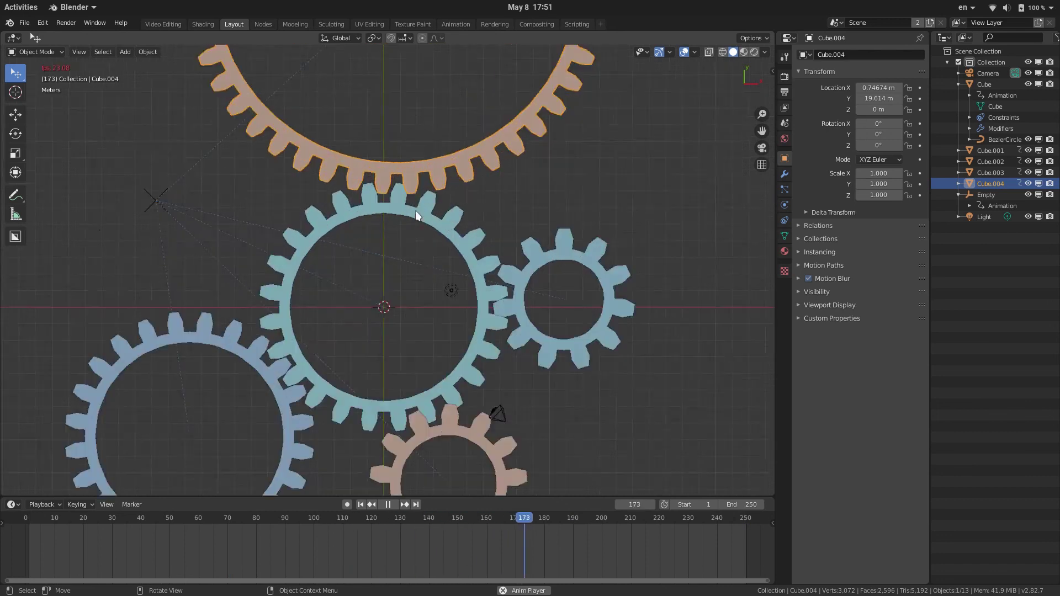
pyautogui.moveTo(417, 215); pyautogui.dragTo(416, 171, button='middle')
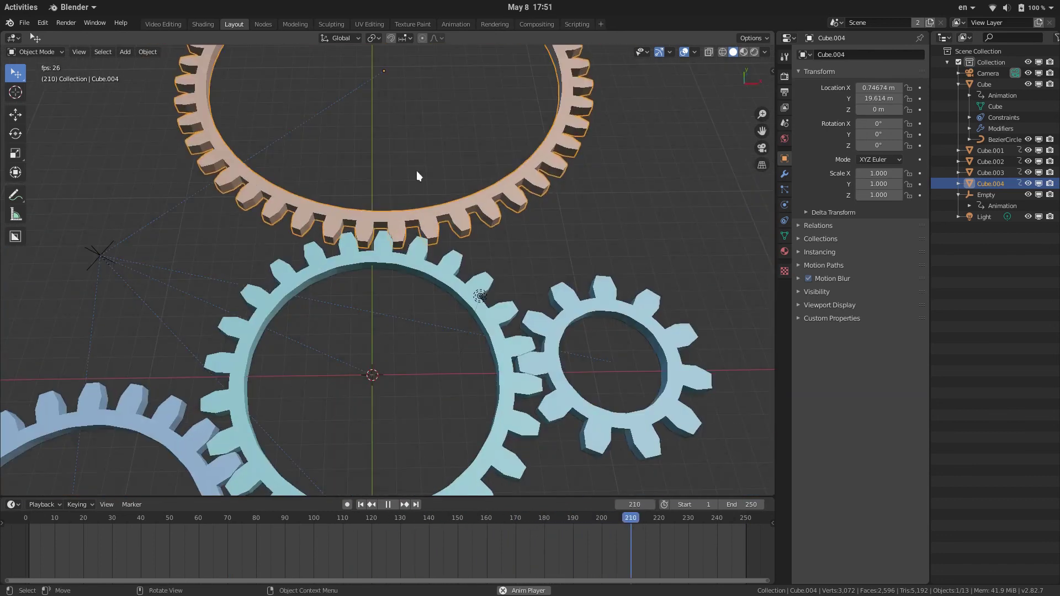
pyautogui.click(570, 322)
pyautogui.press('Tab')
pyautogui.press('a')
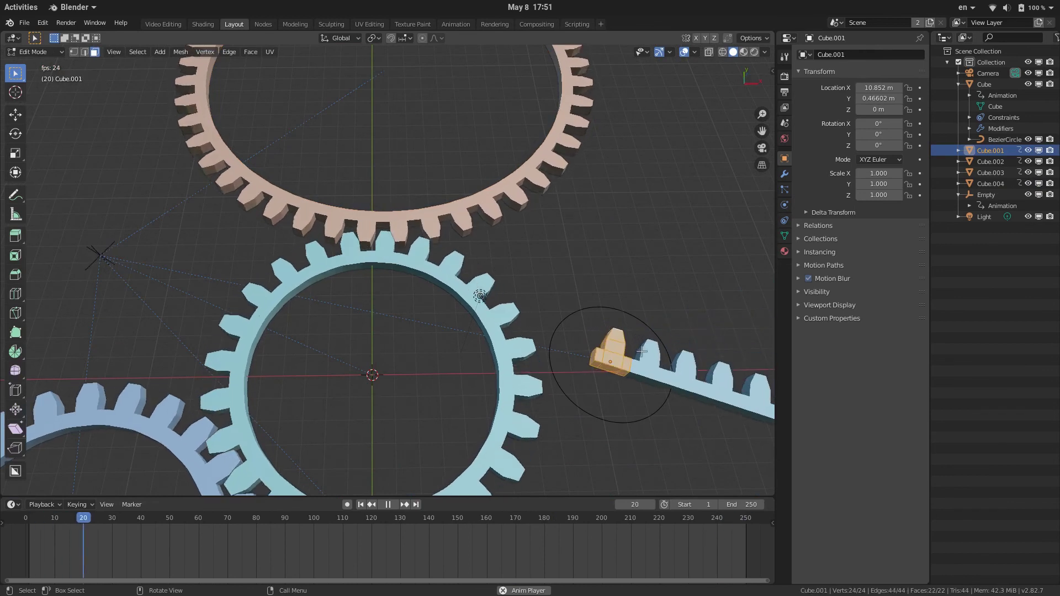
pyautogui.press('KP_Decimal')
pyautogui.moveTo(639, 350); pyautogui.dragTo(484, 247, button='middle')
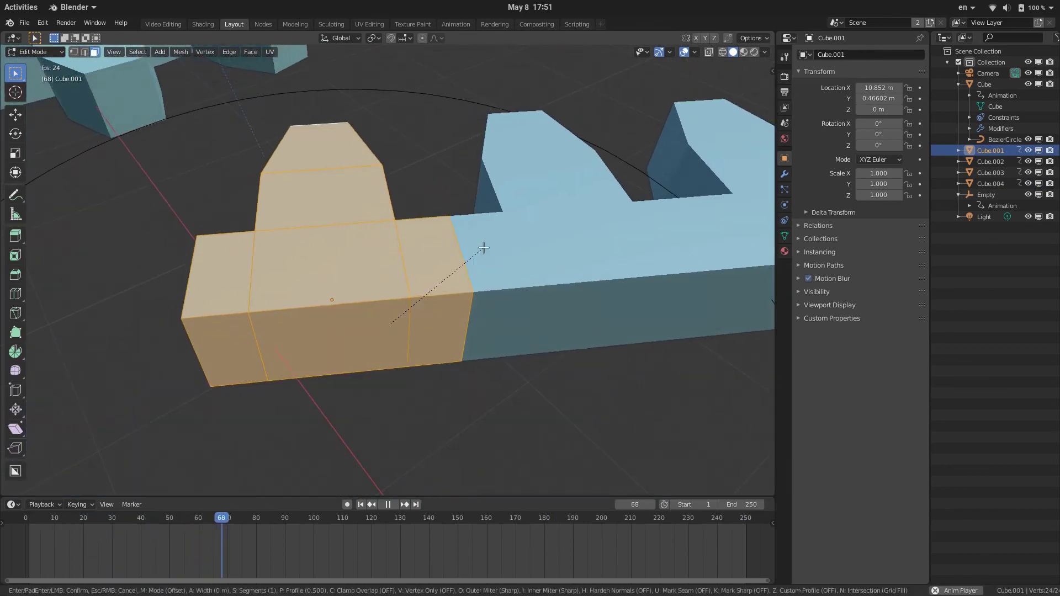
pyautogui.hotkey('ctrl', 'b')
pyautogui.click(502, 245)
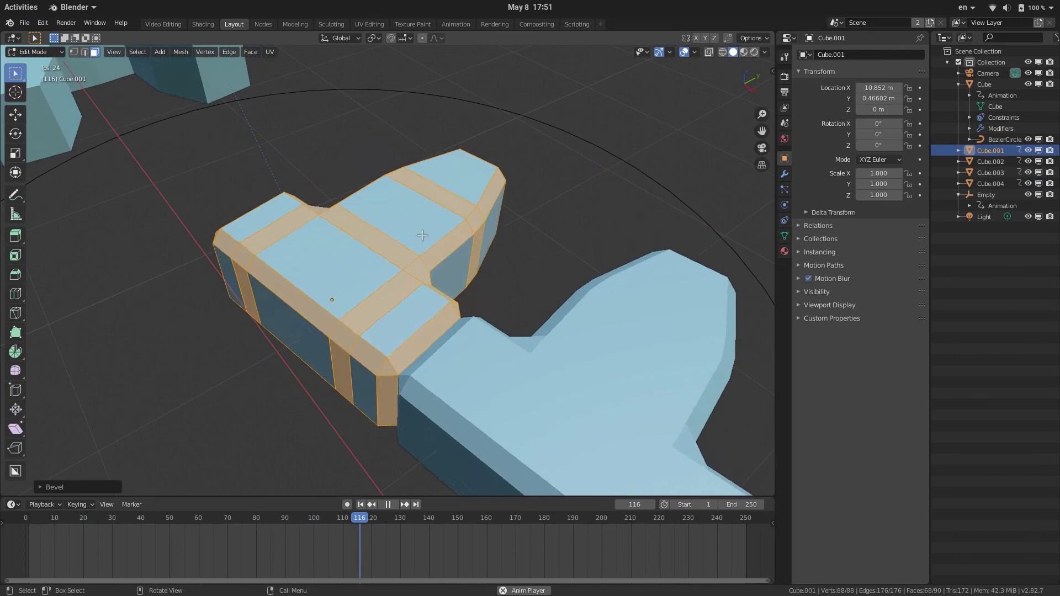
# - Extrude the middle face on the tooth's flat upper side into a raised block and bevel the block's outer face
pyautogui.click(425, 232)
pyautogui.press('e')
pyautogui.click(442, 250)
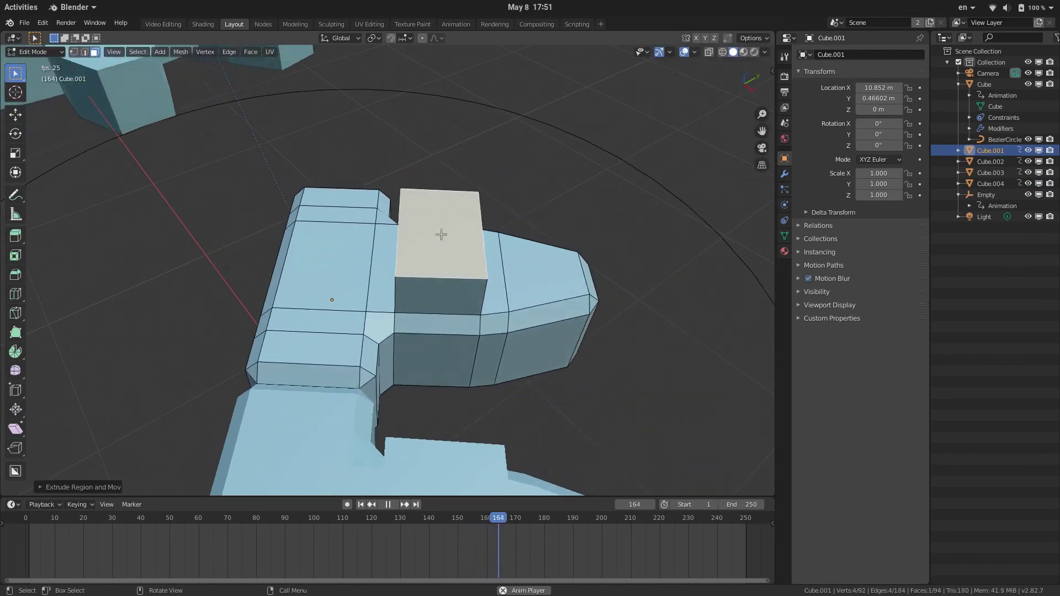
pyautogui.hotkey('ctrl', 'b')
pyautogui.click(549, 292)
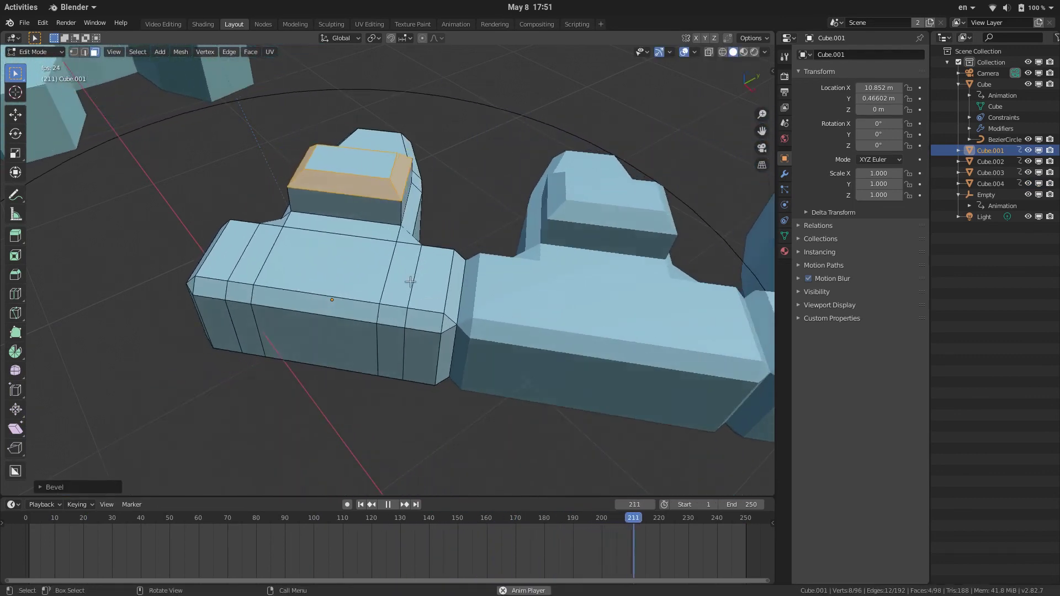
# - Stop the playback, extrude the face at the tooth's tip outward and bevel it by about 0.05 m
pyautogui.press('space')
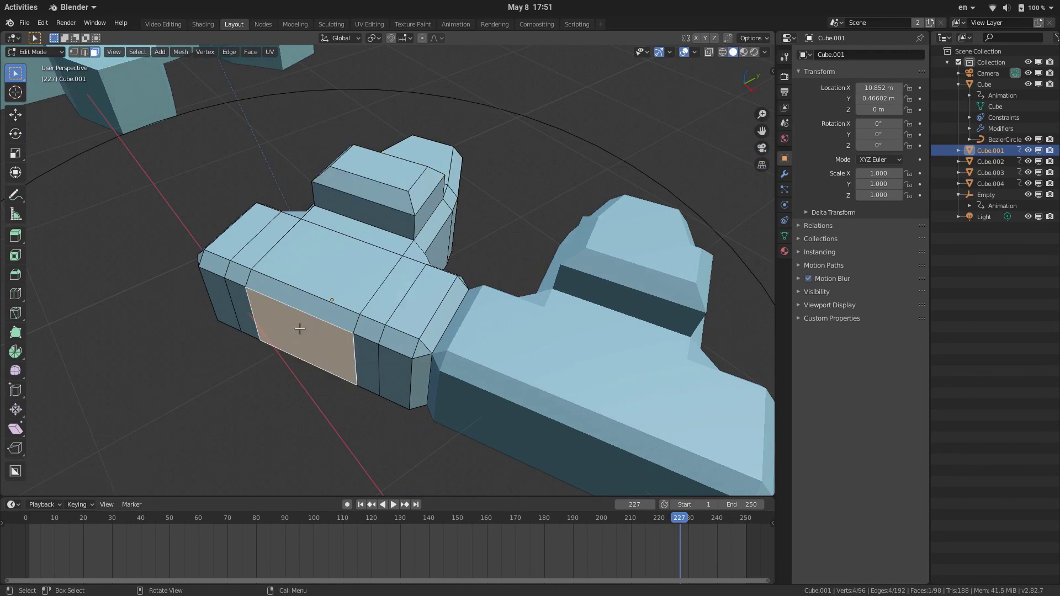
pyautogui.moveTo(300, 328); pyautogui.dragTo(318, 273, button='middle')
pyautogui.press('e')
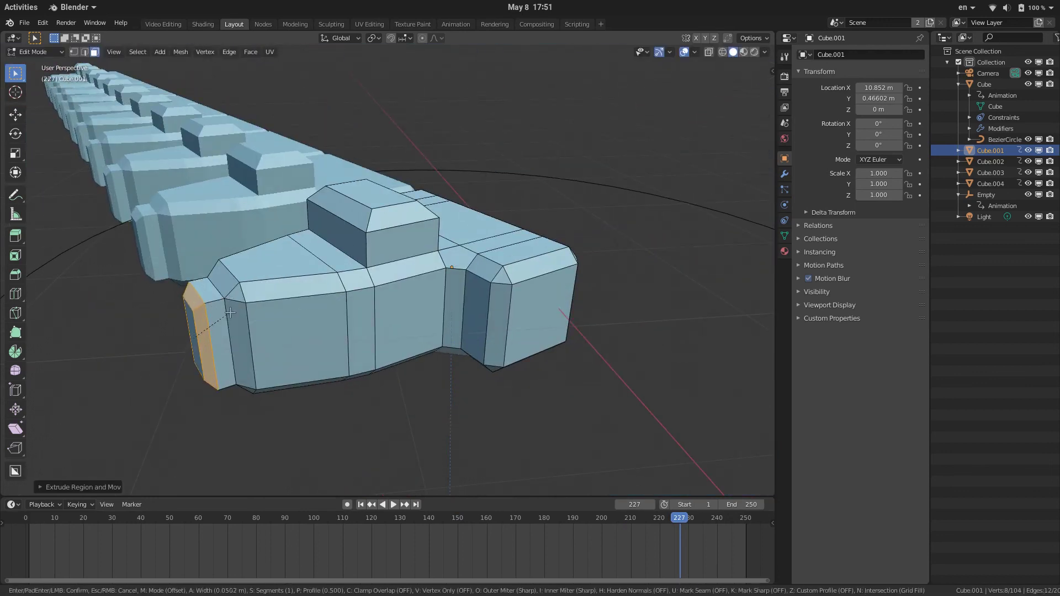
pyautogui.click(325, 320)
# - Extrude the tooth's upper face near the tip about 0.12 m, taper it, and add a narrow post with a bevelled cap
pyautogui.click(261, 259)
pyautogui.press('e')
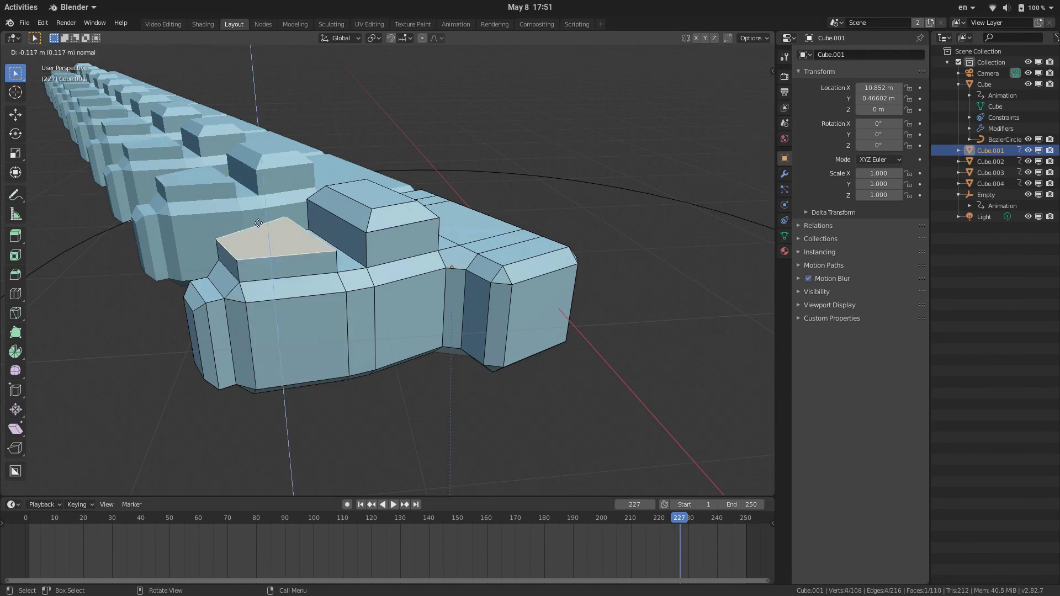
pyautogui.click(259, 221)
pyautogui.press('s')
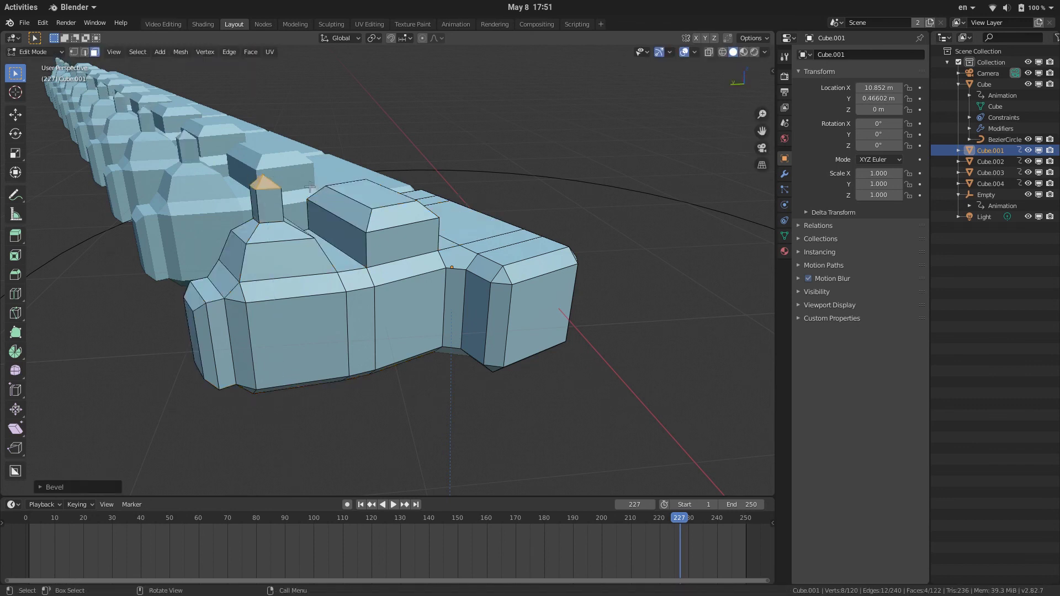
# - Merge all vertices of the tooth mesh by distance, return to Object Mode and view the detailed gear during playback
pyautogui.press('a')
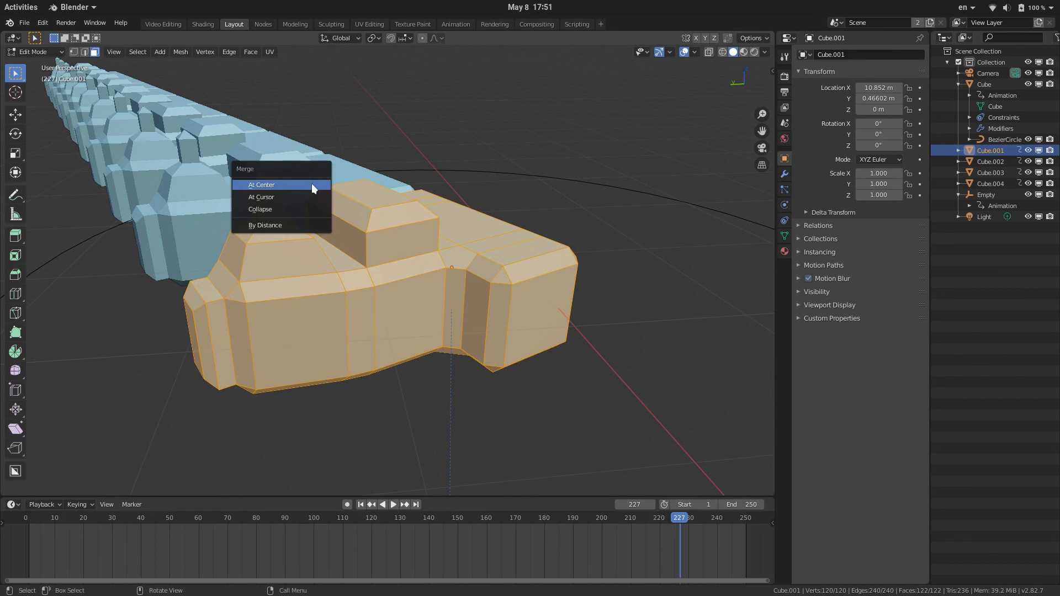
pyautogui.click(311, 183)
pyautogui.press('Tab')
pyautogui.scroll(-8, 311, 184)
pyautogui.moveTo(312, 183); pyautogui.dragTo(352, 170, button='middle')
pyautogui.scroll(-5, 309, 248)
pyautogui.scroll(7, 352, 171)
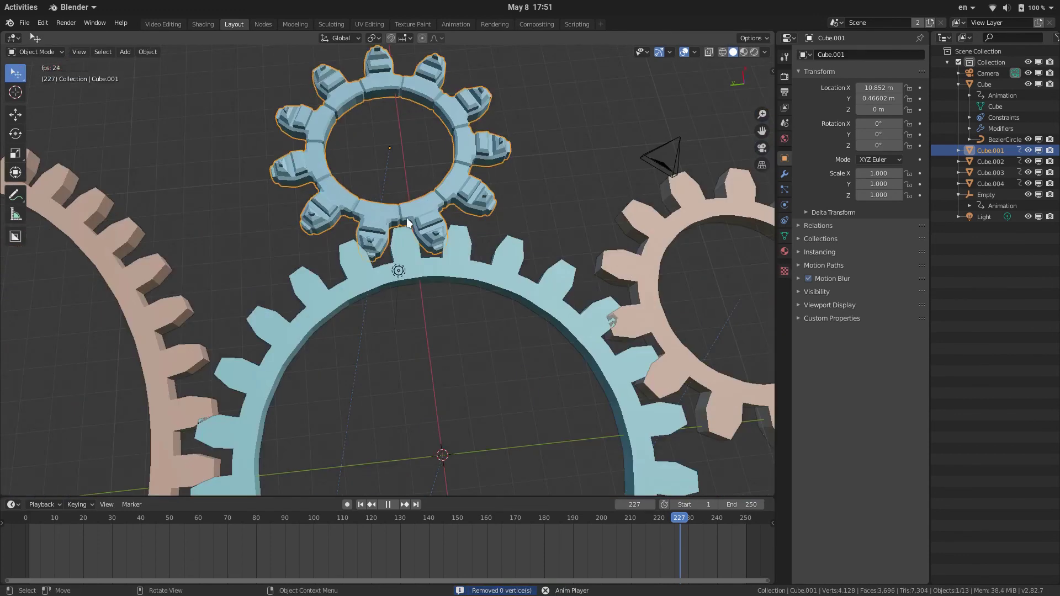
# - Stop the playback, select all gears by type and link Cube.001's object data to them
pyautogui.press('space')
pyautogui.scroll(-8, 407, 219)
pyautogui.hotkey('shift', 'g')
pyautogui.press('t')
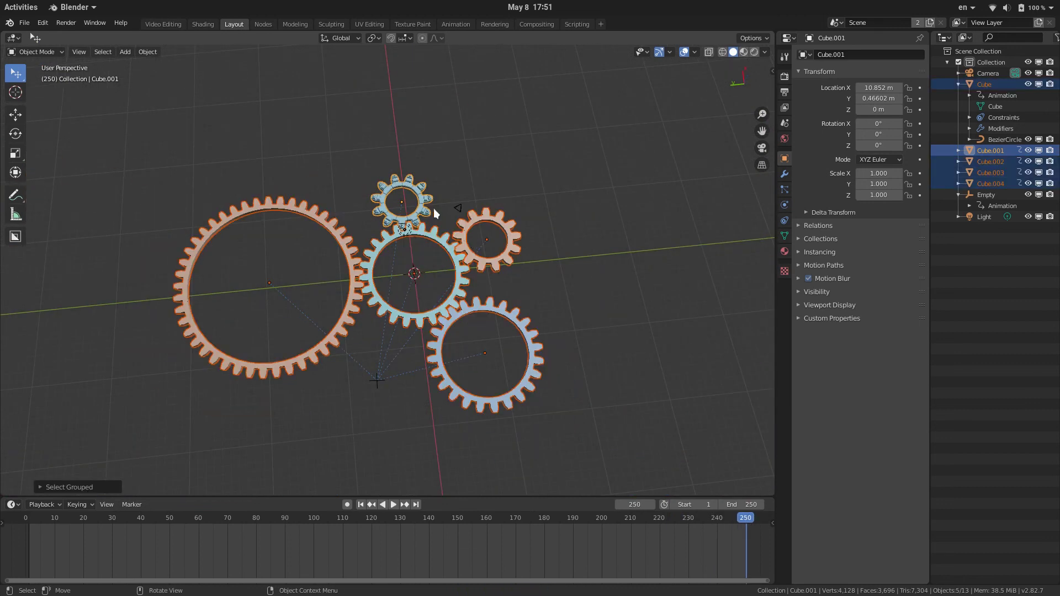
pyautogui.scroll(7, 429, 210)
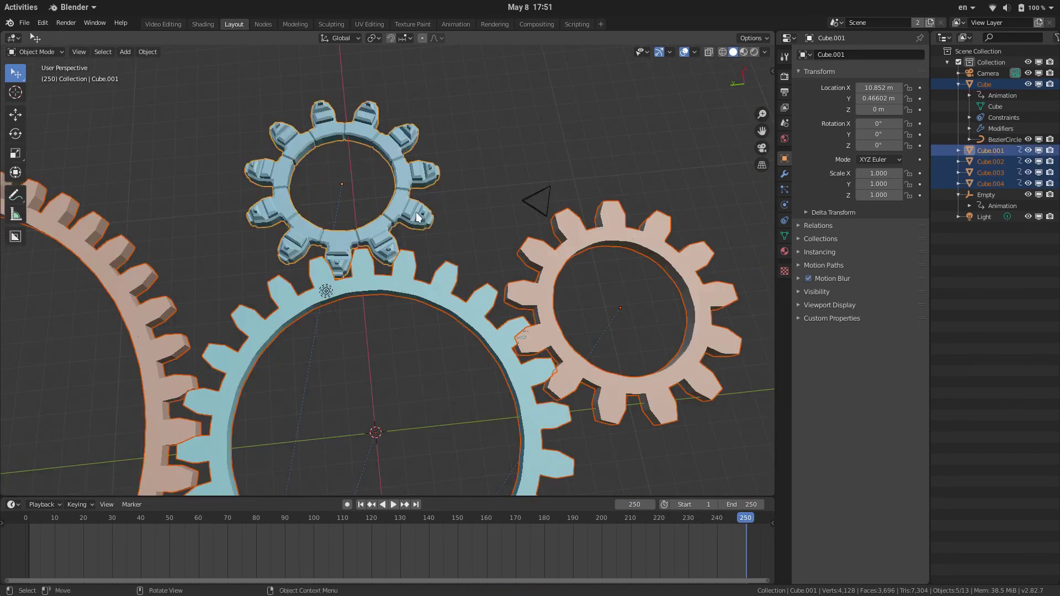
pyautogui.hotkey('ctrl', 'l')
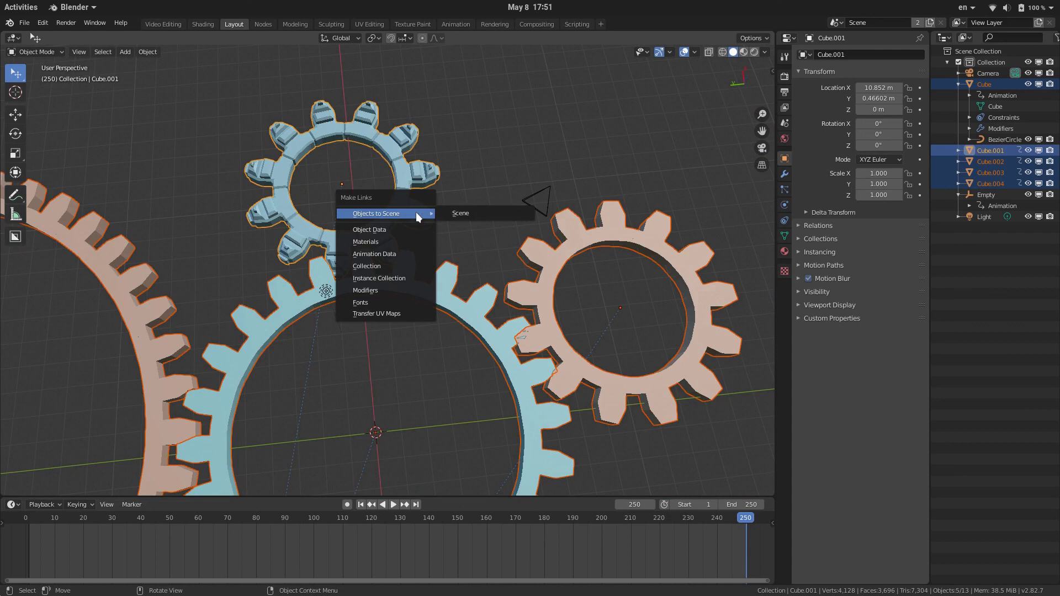
pyautogui.click(411, 229)
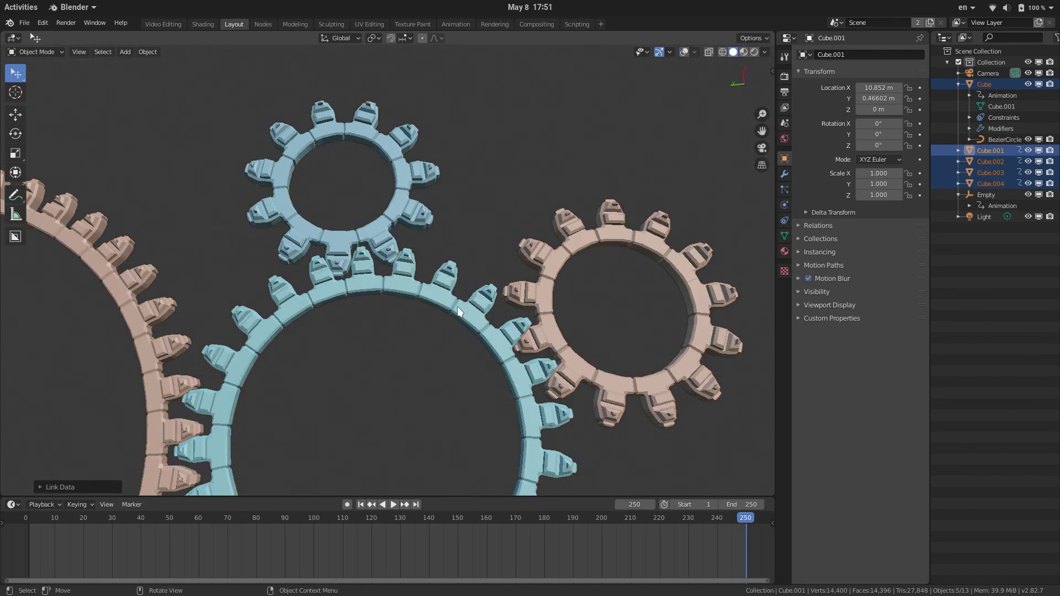
# - Examine the gear train's animation at an angle in Material Preview shading, starting and stopping the playback
pyautogui.press('KP_7')
pyautogui.scroll(-4, 502, 383)
pyautogui.moveTo(277, 270)
pyautogui.keyDown('shift'); pyautogui.mouseDown(button='middle')
pyautogui.moveTo(502, 382)
pyautogui.moveTo(515, 275)
pyautogui.moveTo(527, 284)
pyautogui.moveTo(522, 307)
pyautogui.mouseUp(button='middle'); pyautogui.keyUp('shift')
pyautogui.scroll(3, 516, 274)
pyautogui.press('z')
pyautogui.click(473, 244)
pyautogui.press('space')
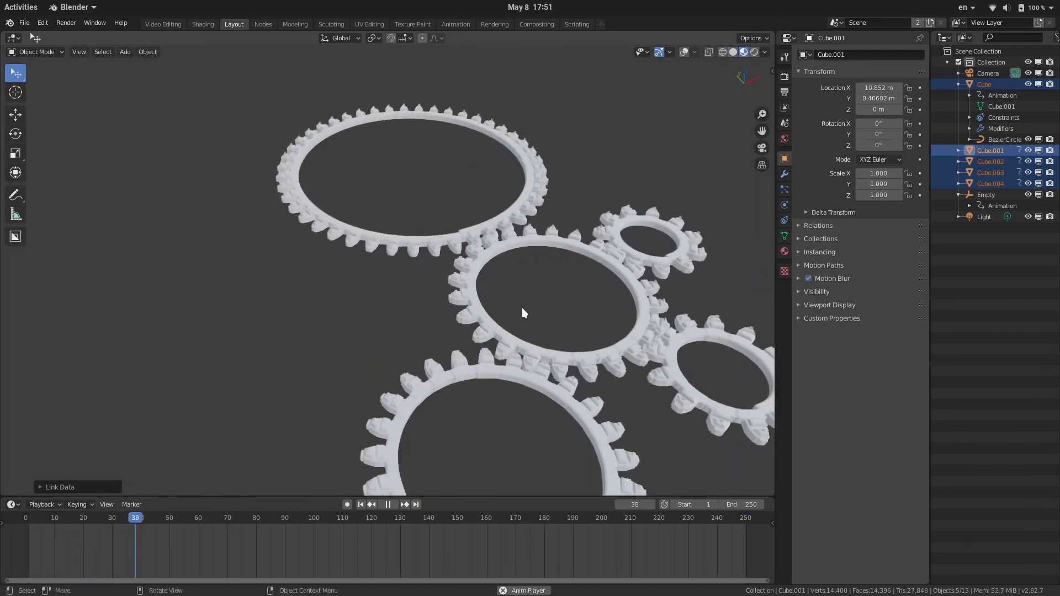
pyautogui.press('space')
pyautogui.press('m')
pyautogui.press('Escape')
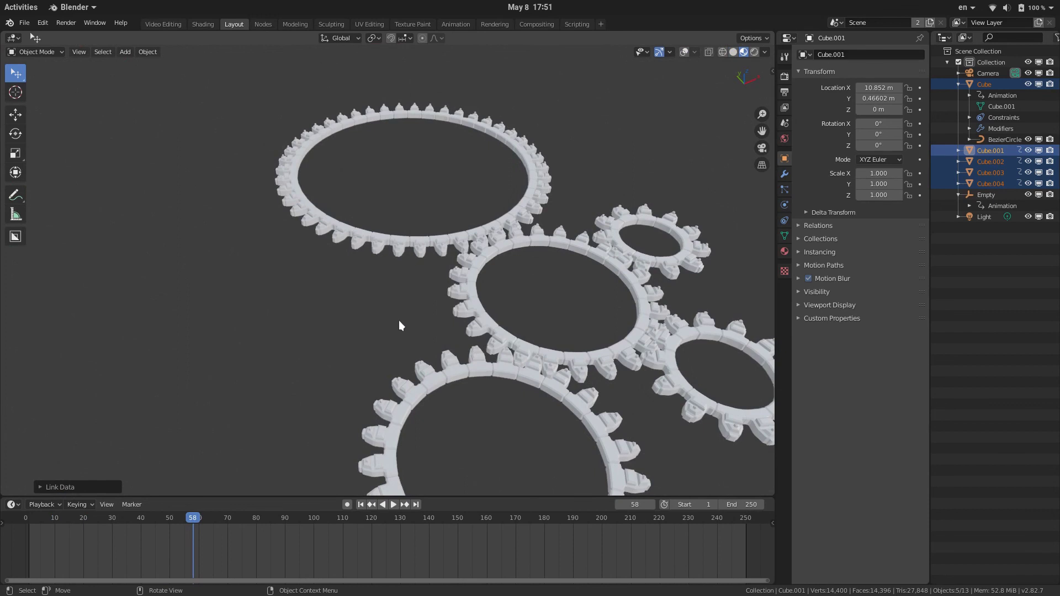
pyautogui.press('space')
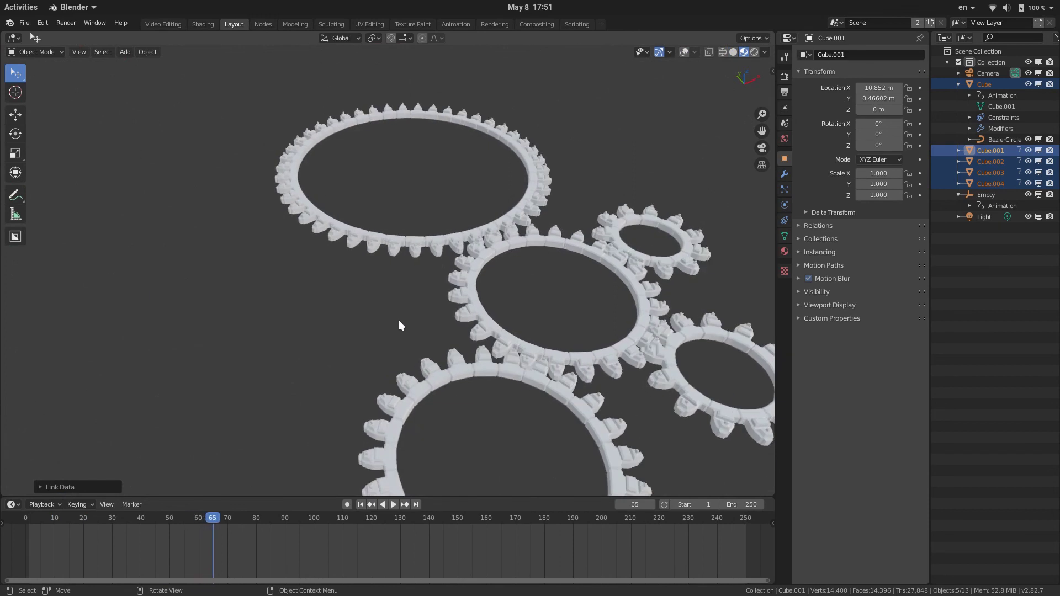